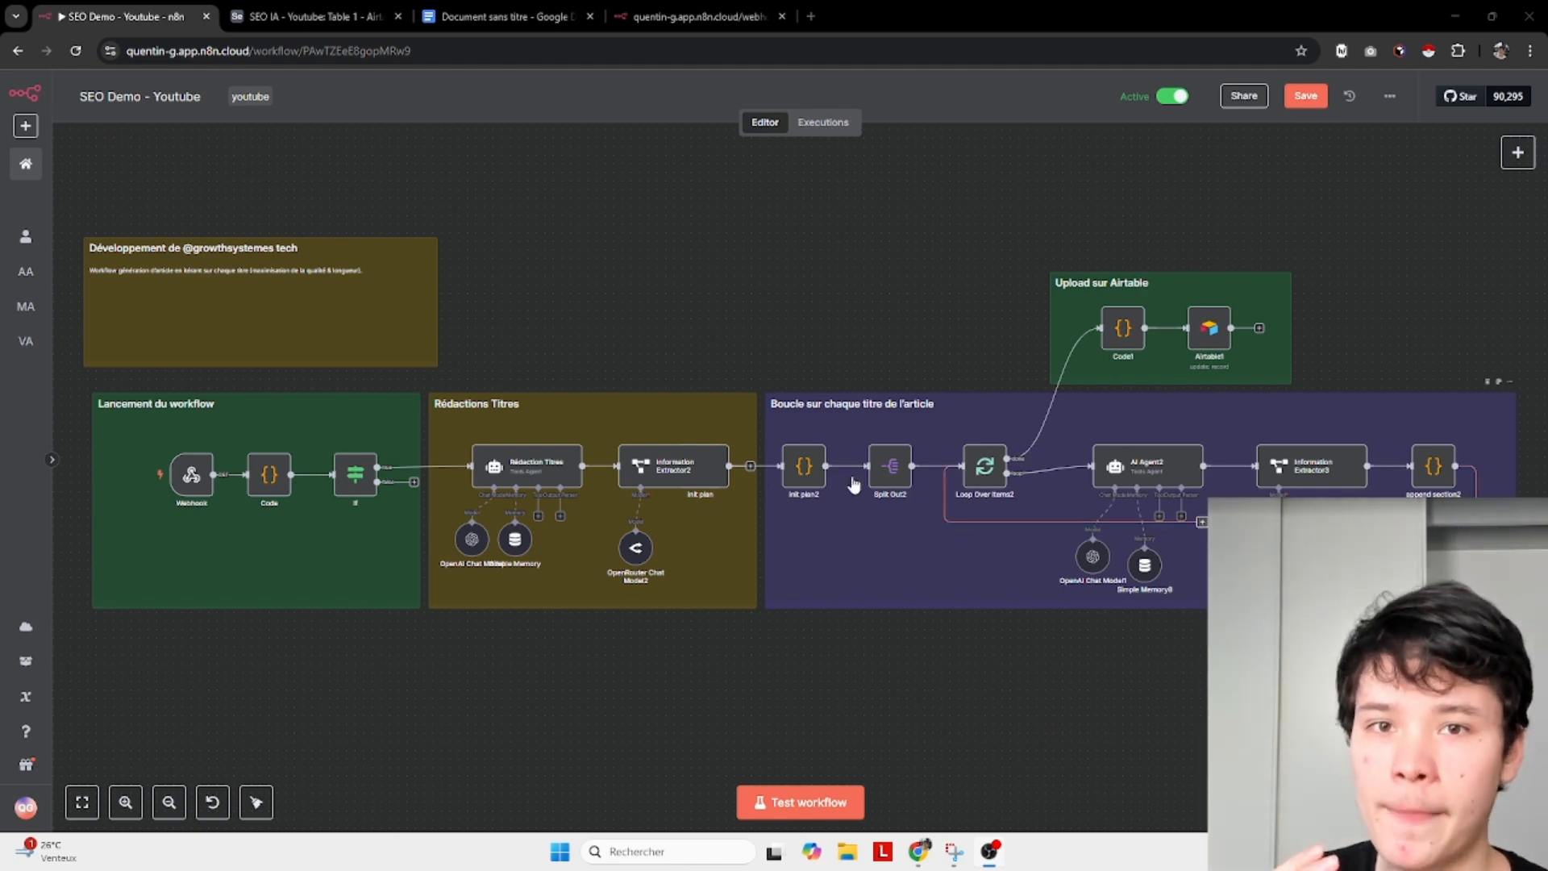
click(546, 292)
scroll(545, 291, down, 4)
scroll(218, 306, up, 8)
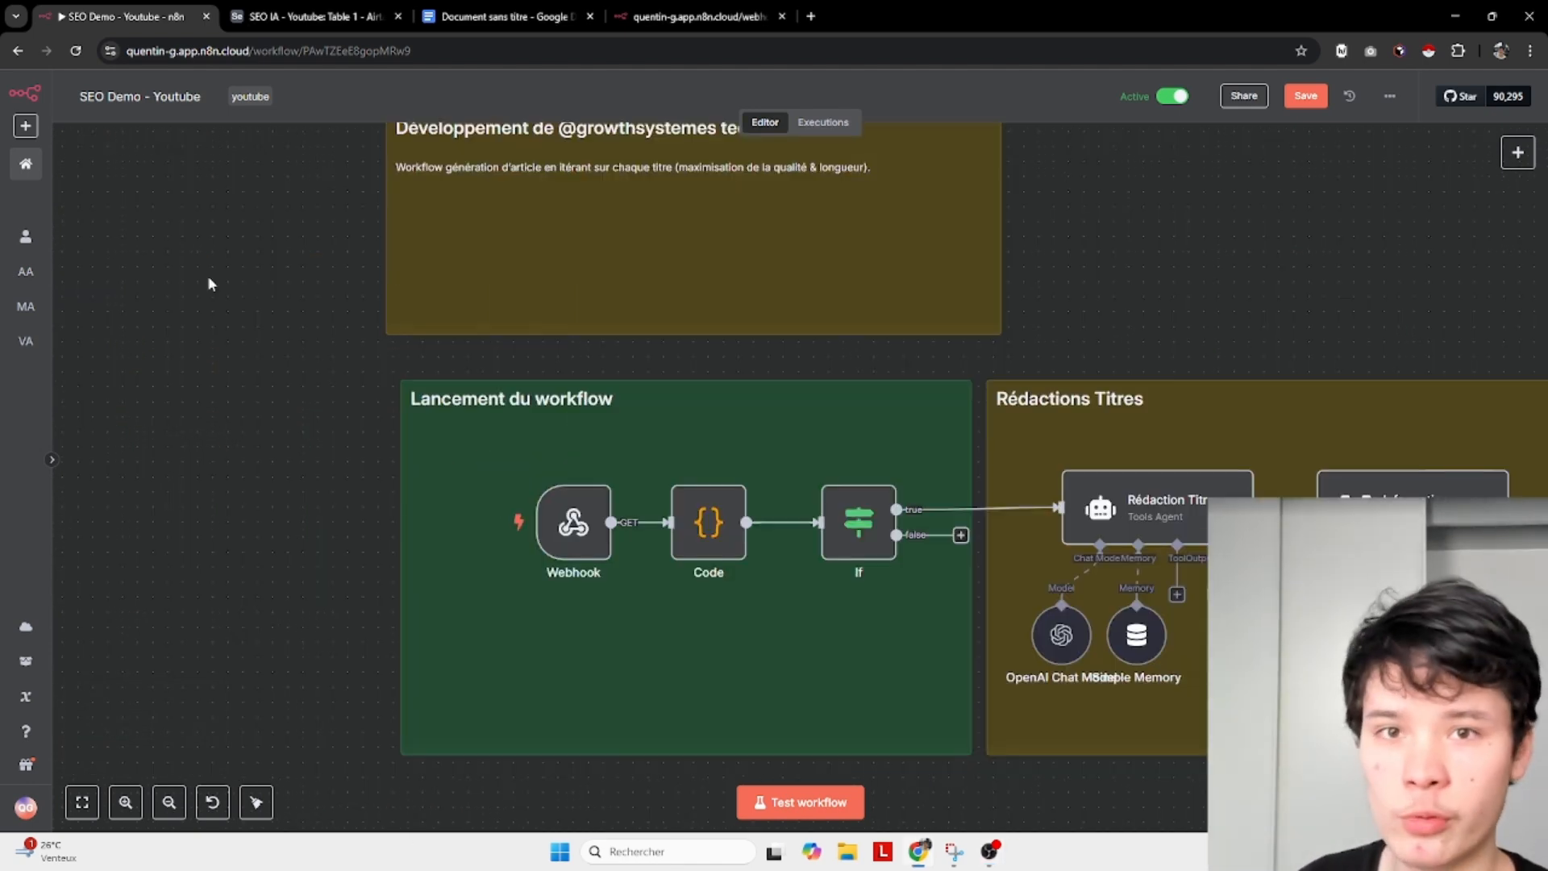
Switch to the Airtable base SEO IA - Youtube and examine the formula of the record_id field.
click(307, 8)
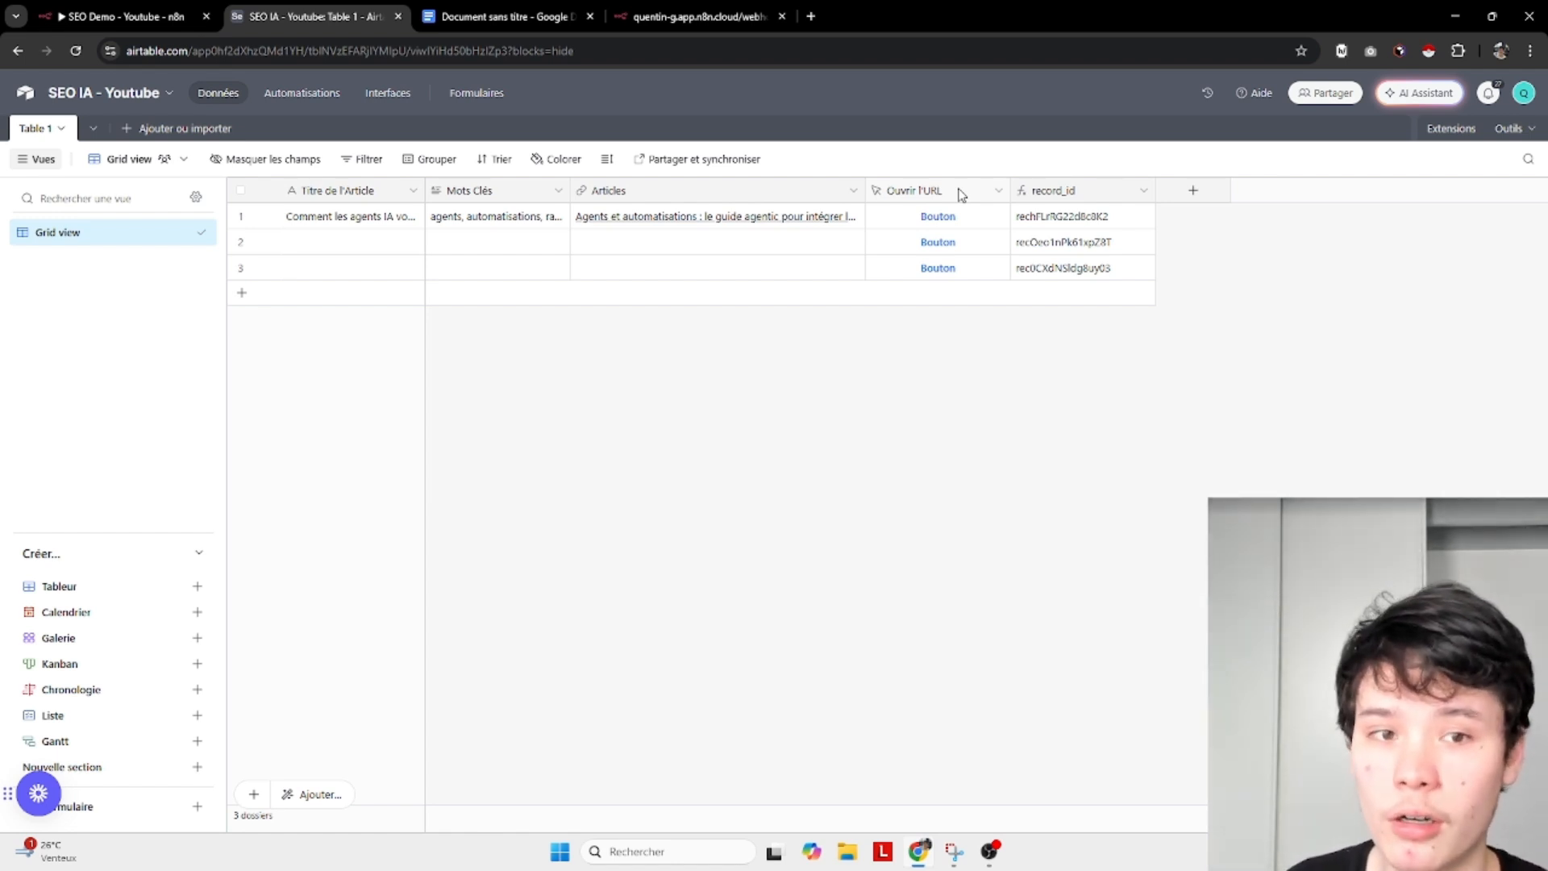
double_click(1035, 200)
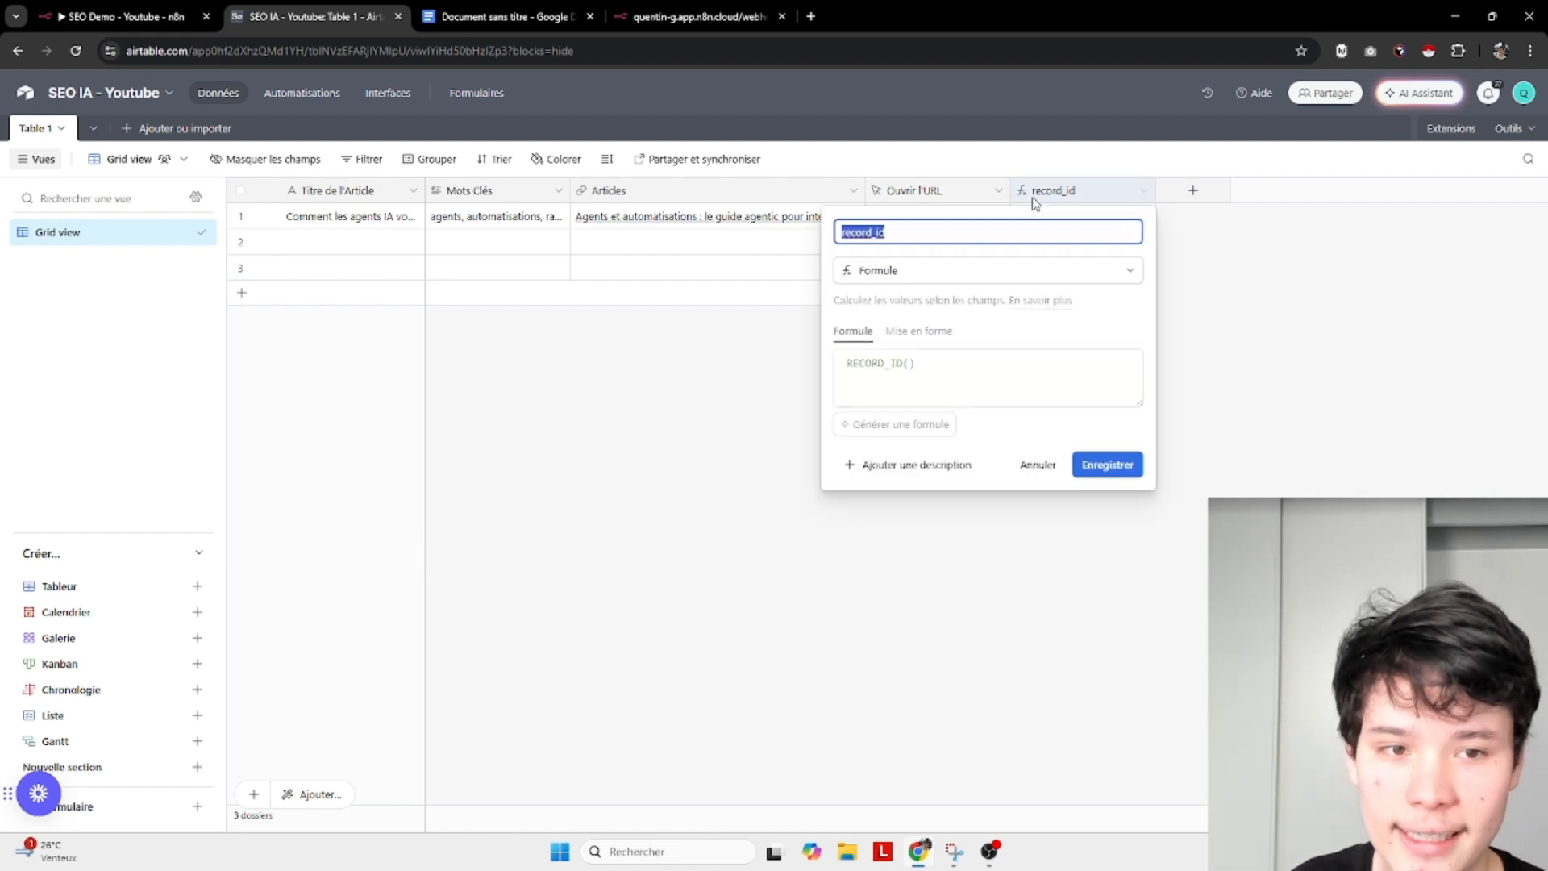
drag(957, 364, 841, 371)
drag(1033, 369, 853, 367)
click(1026, 383)
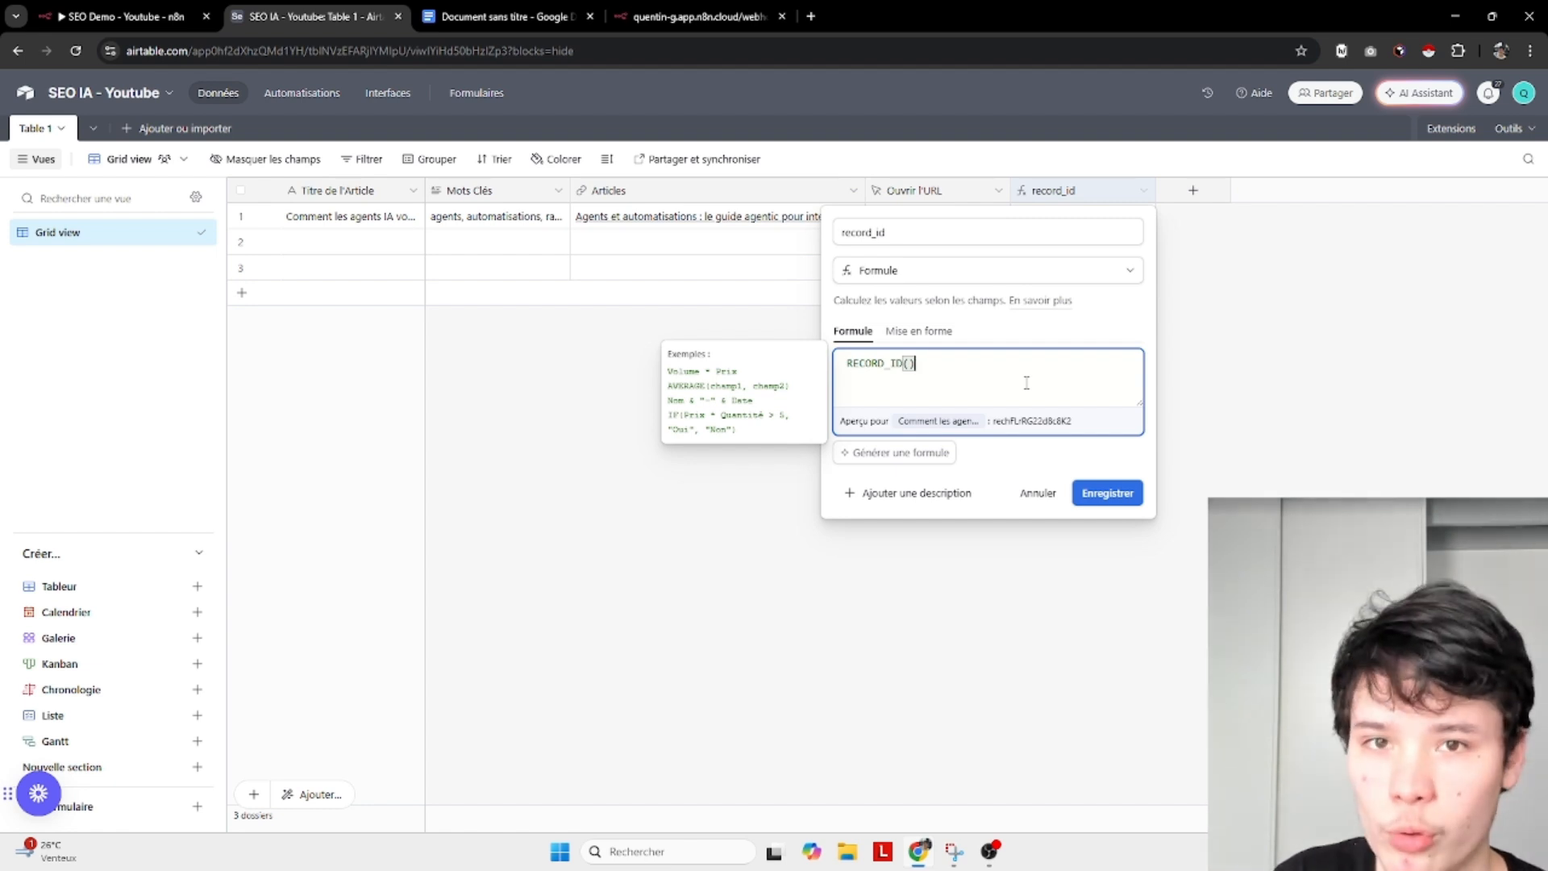
click(1036, 495)
Change the field type of the Articles column to Texte long and save the field.
double_click(684, 192)
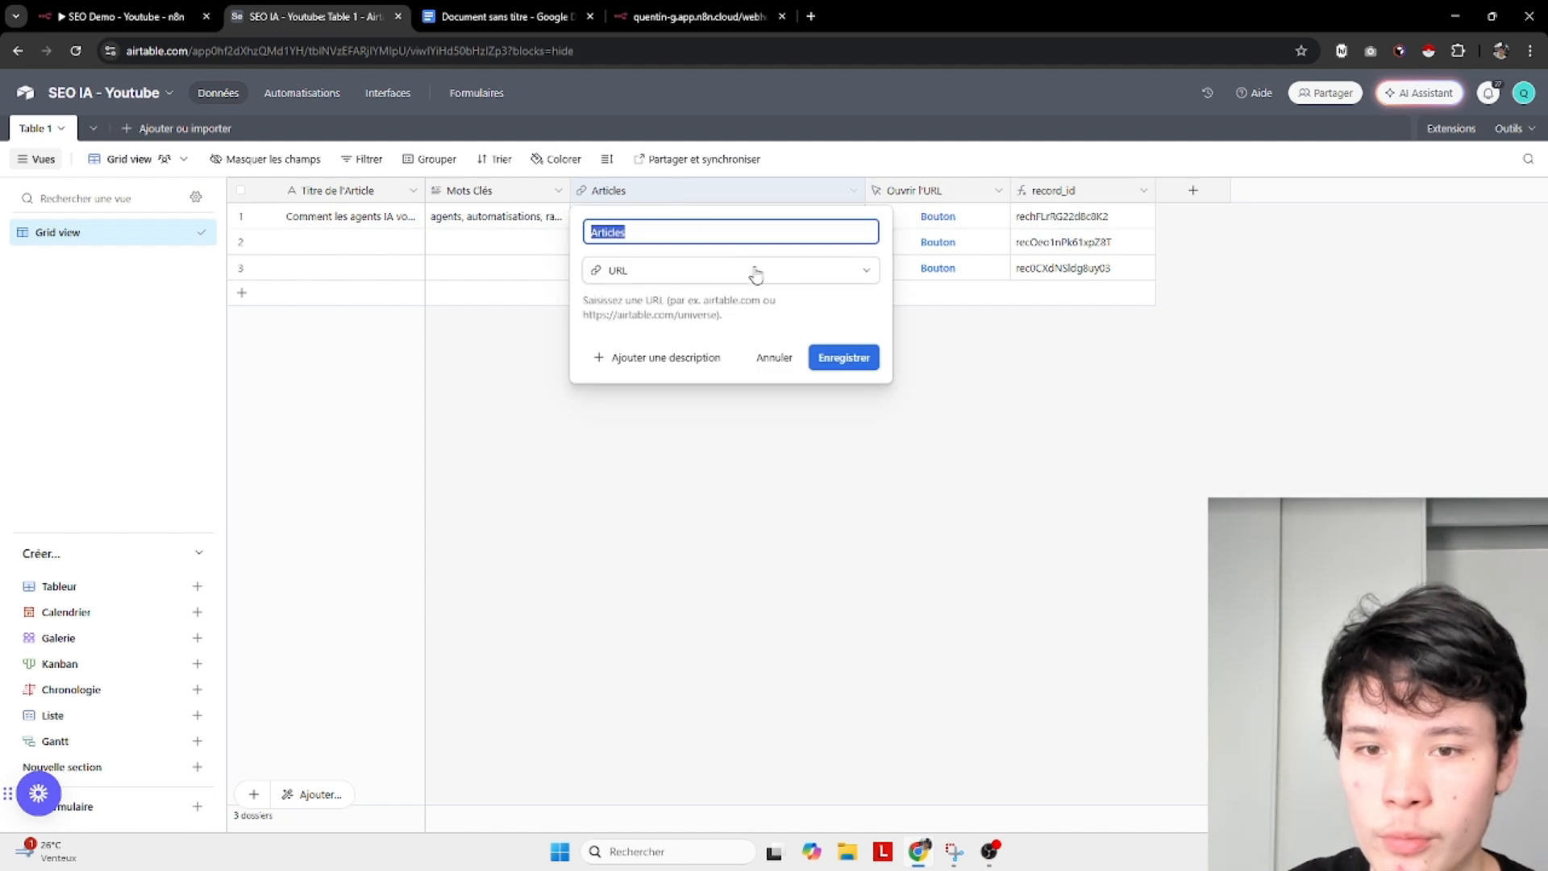
click(715, 268)
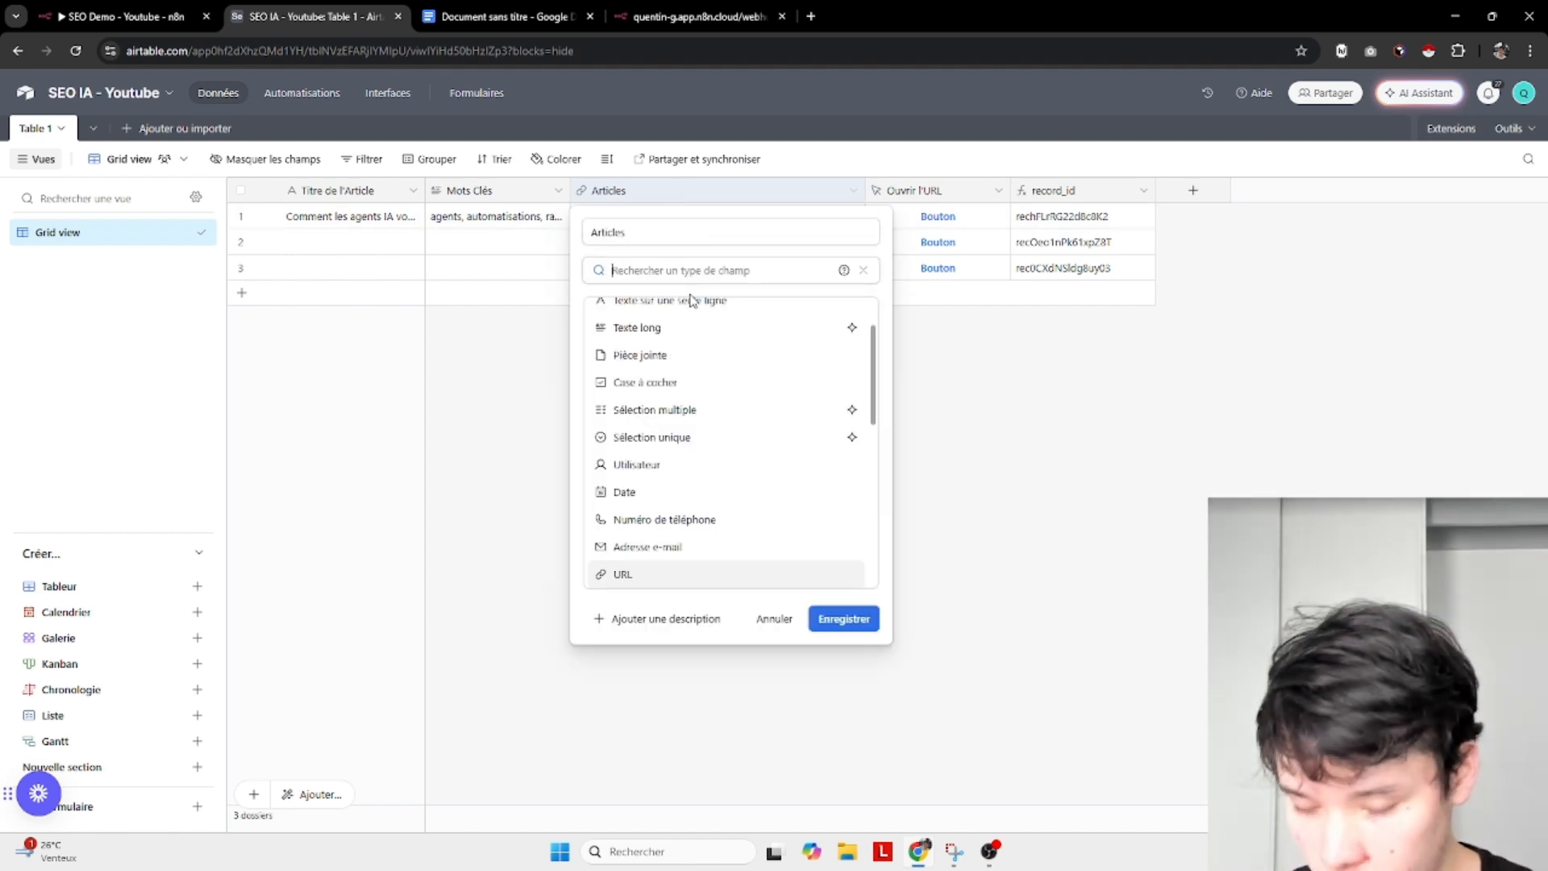
scroll(726, 378, up, 1)
click(681, 397)
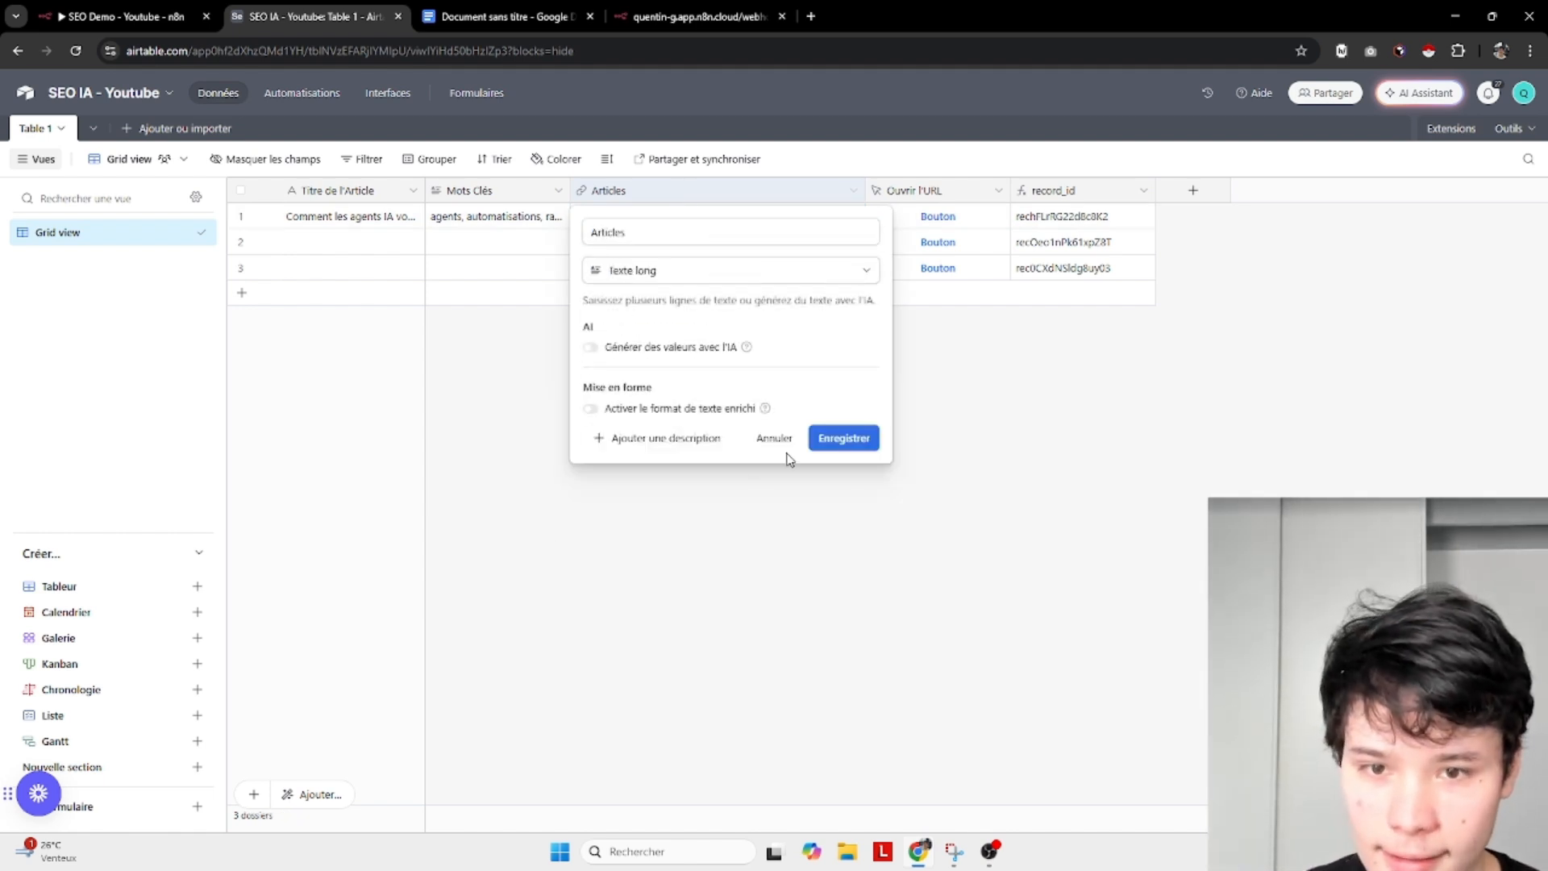
click(829, 439)
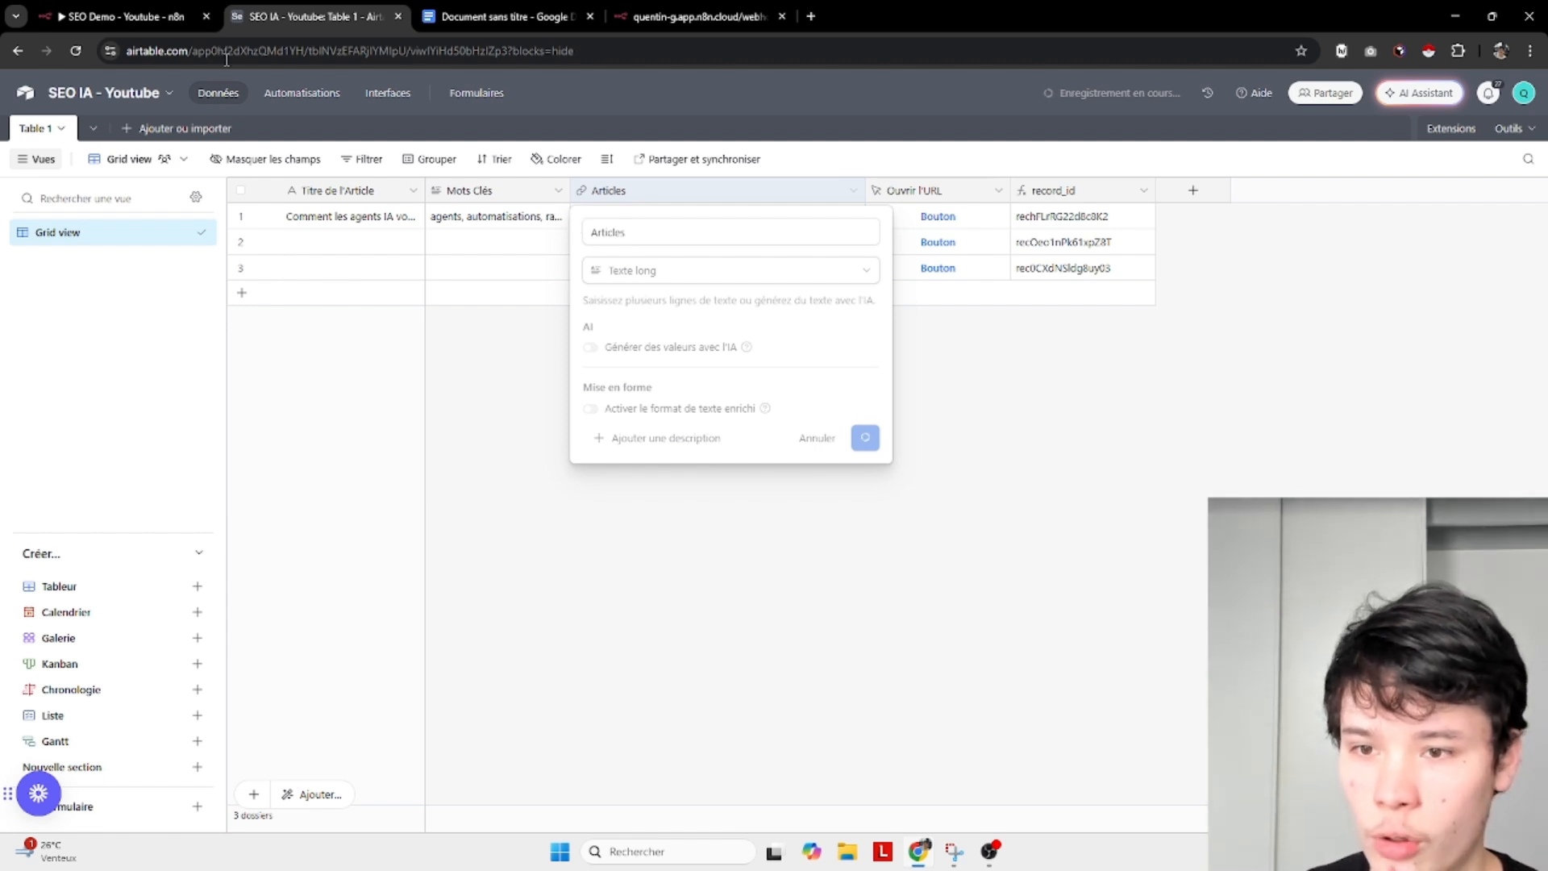
Switch to the n8n workflow SEO Demo - Youtube and examine the Webhook node's production URL, authentication and respond options.
click(150, 8)
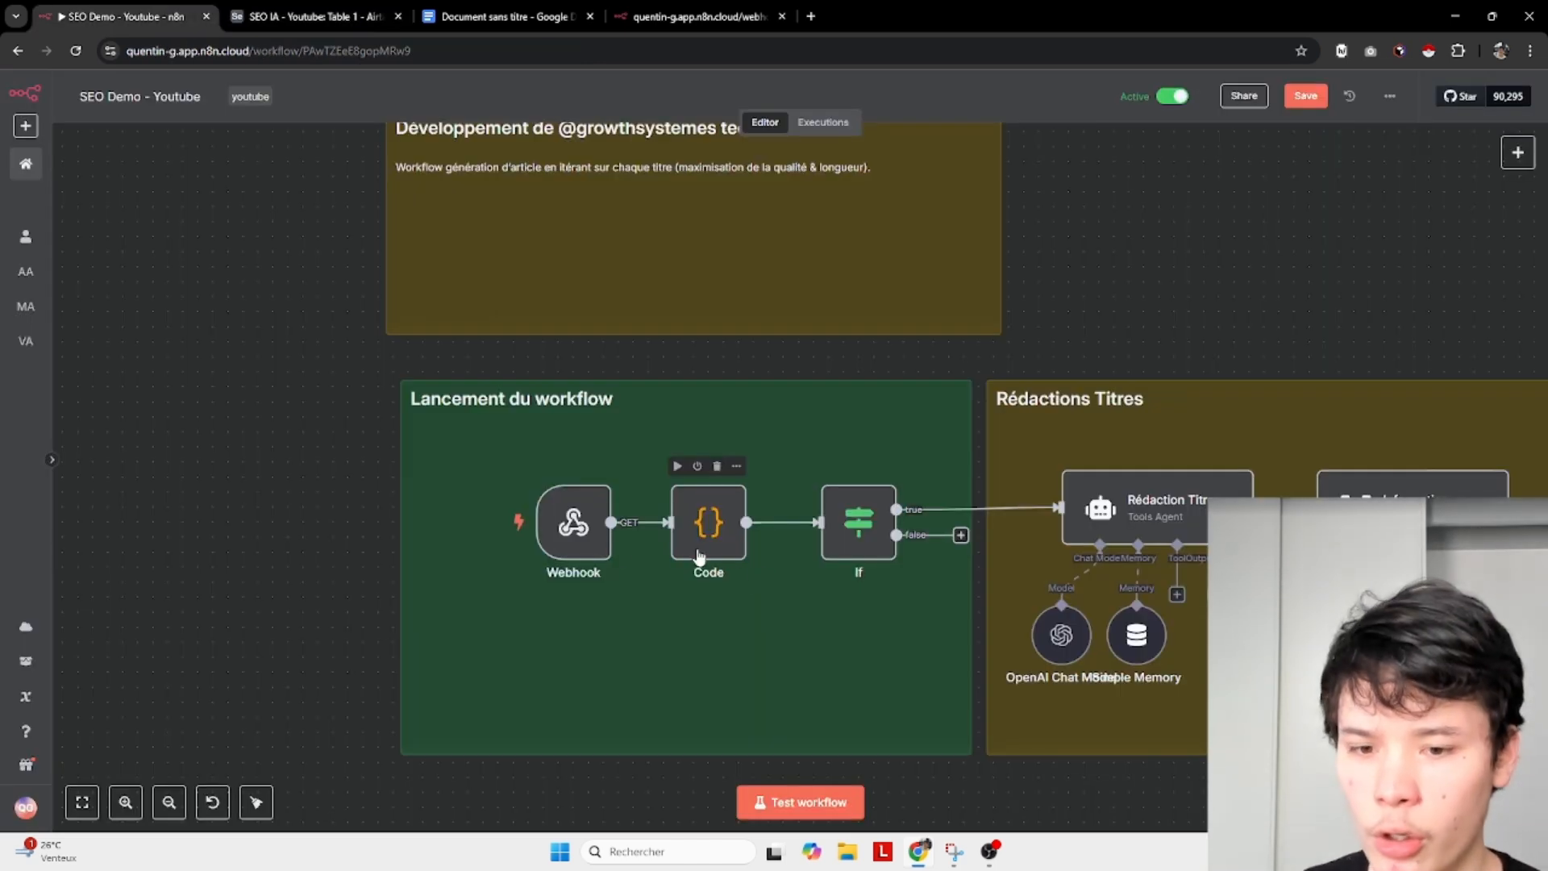
drag(298, 455, 735, 601)
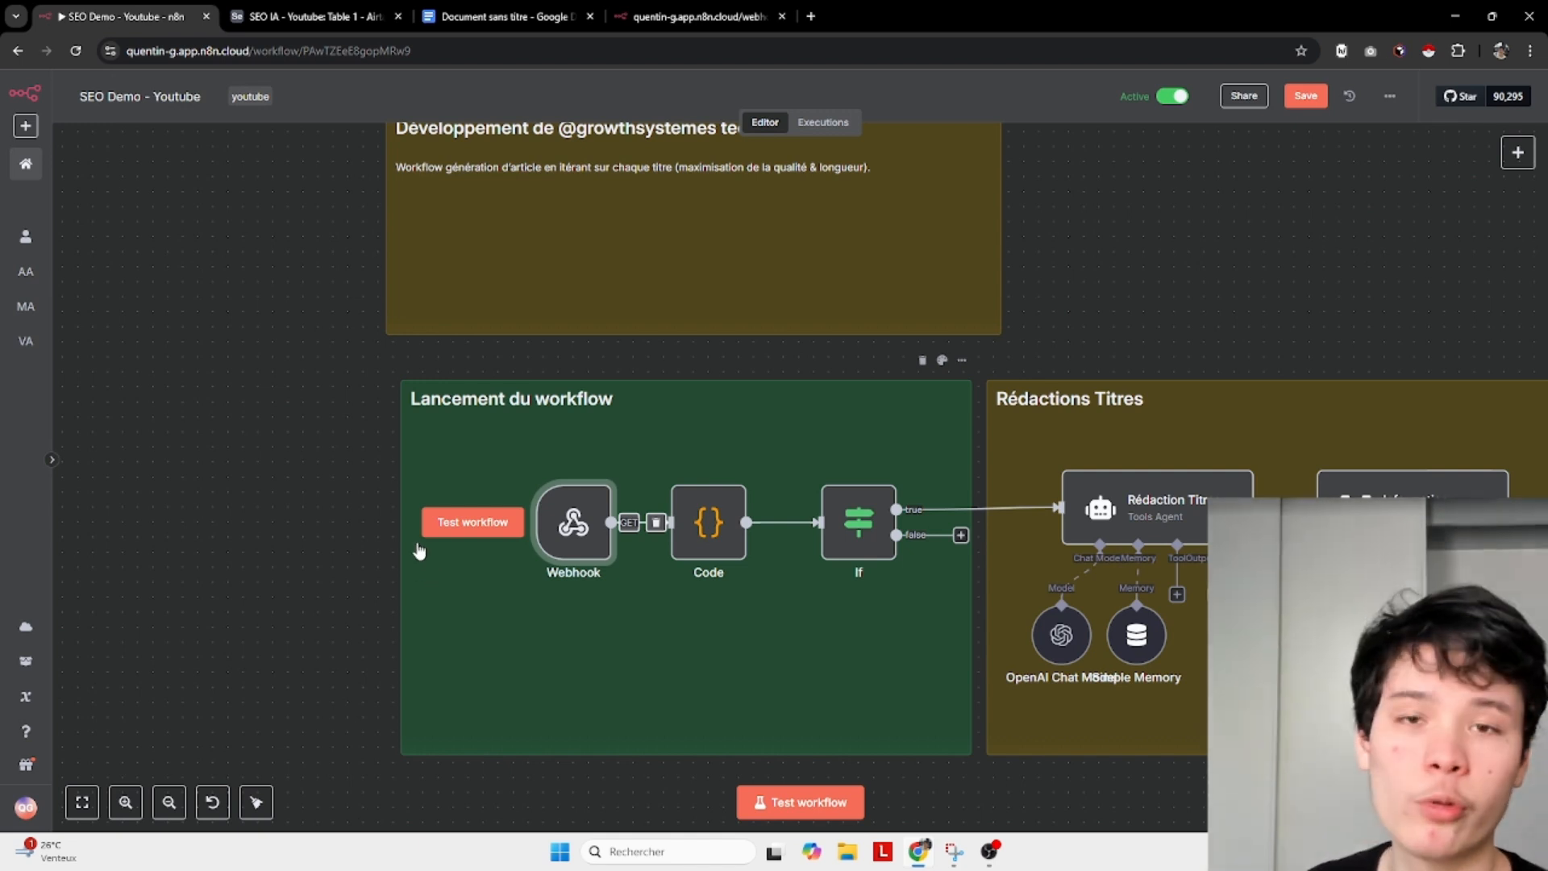
drag(279, 439, 670, 705)
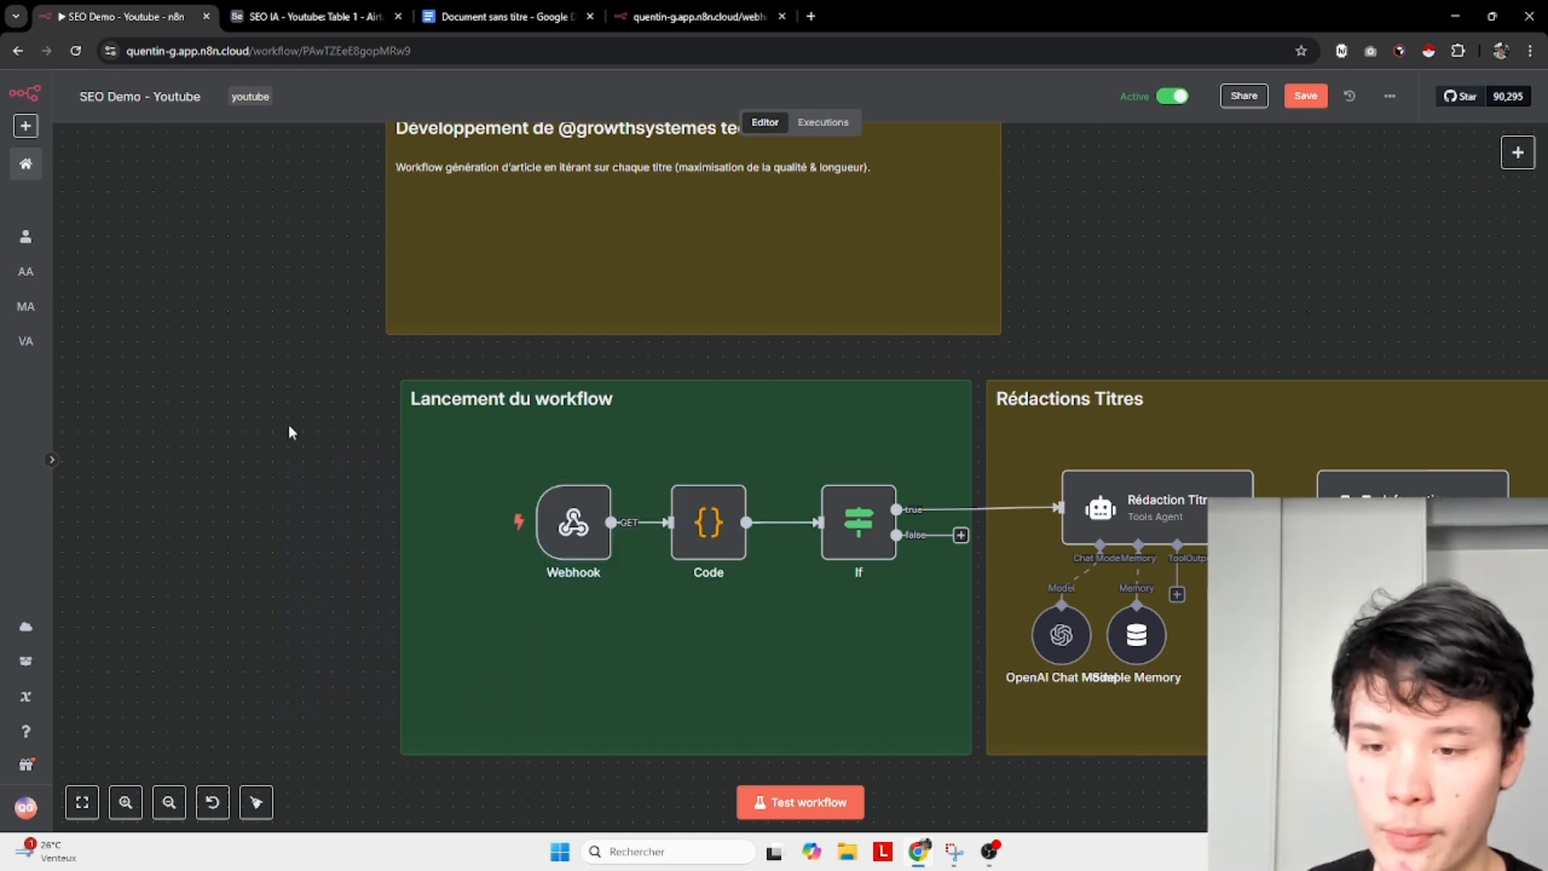
drag(290, 432, 249, 498)
drag(256, 408, 703, 655)
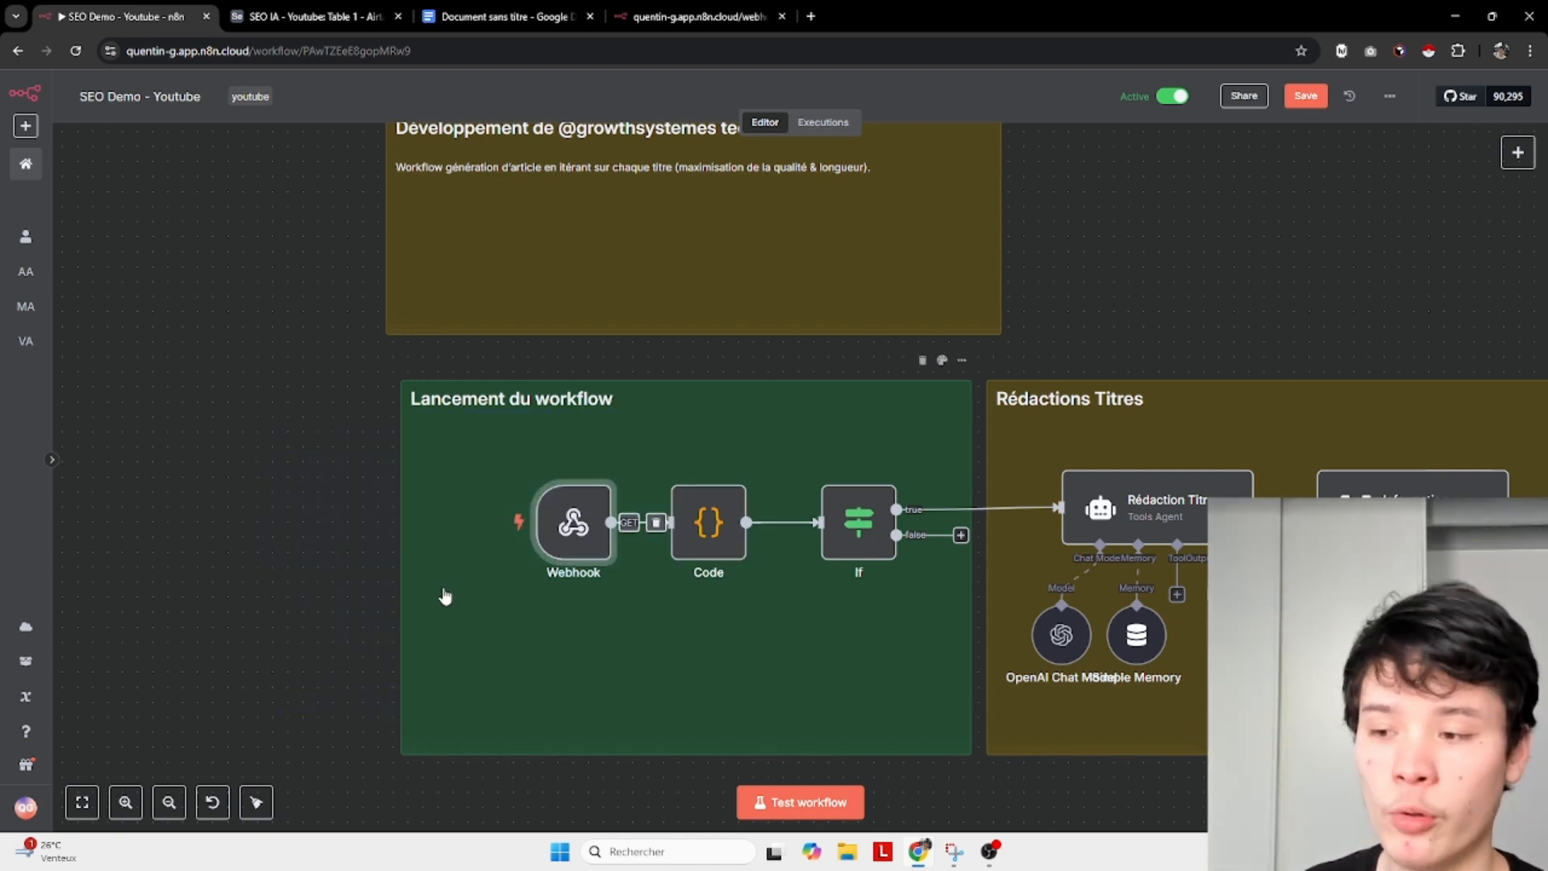
double_click(586, 541)
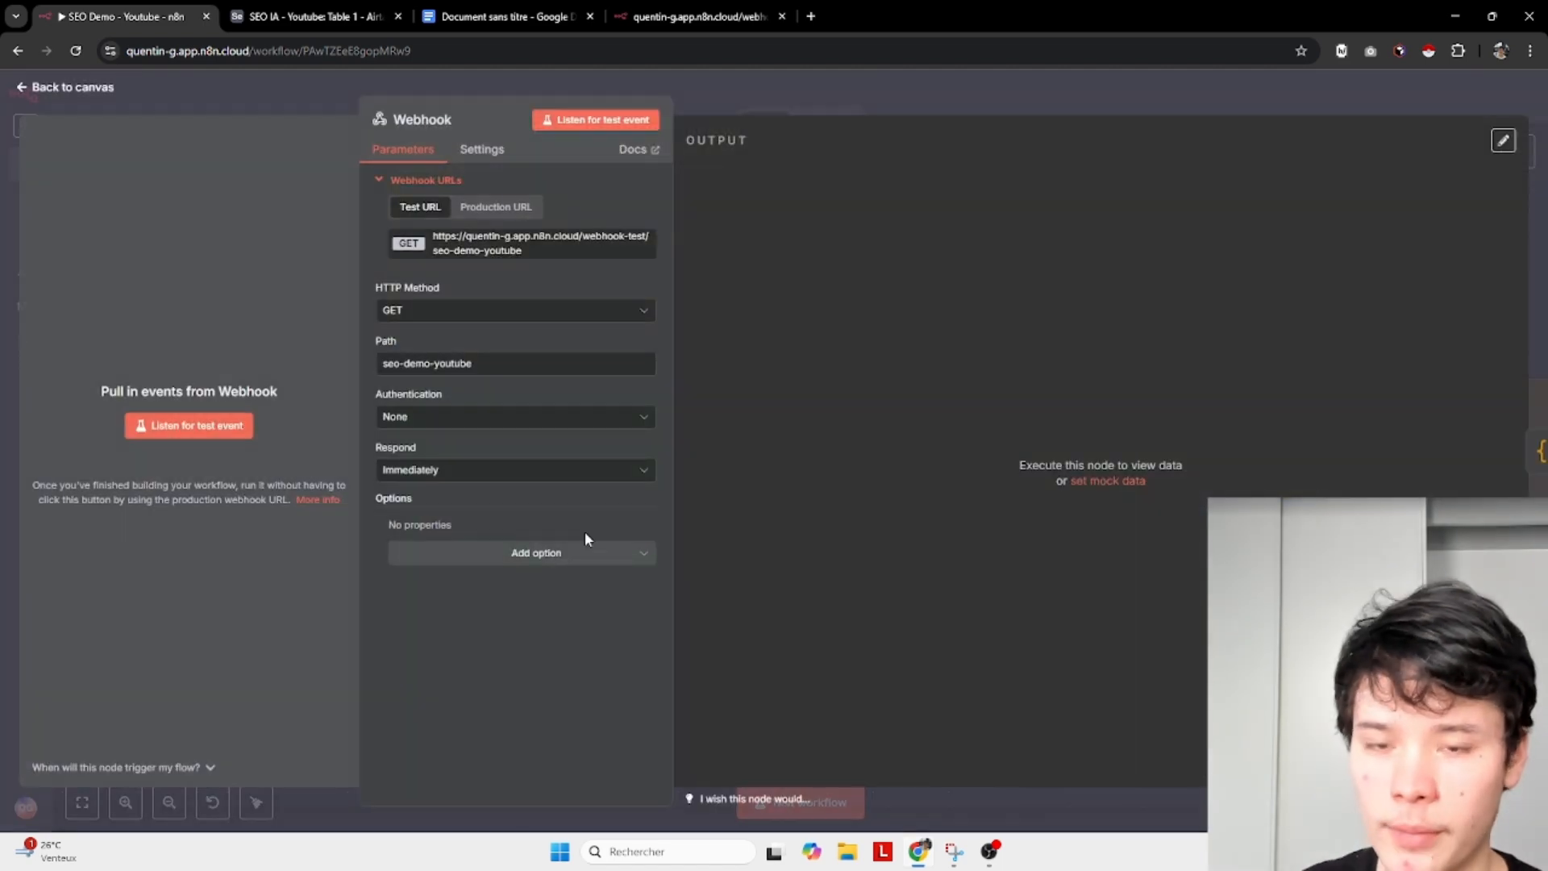
click(516, 207)
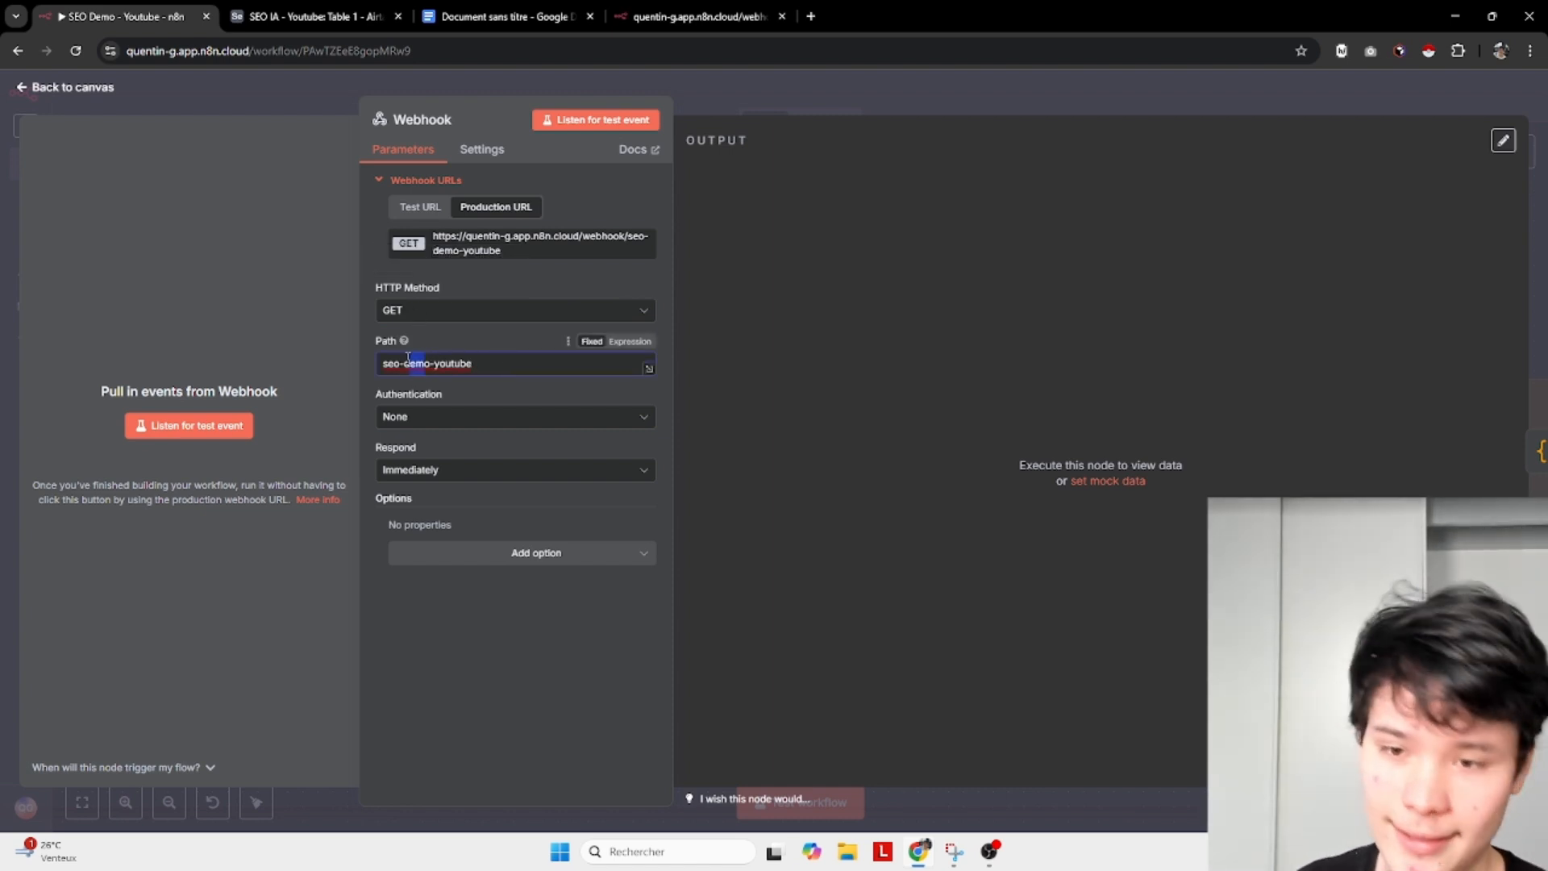
click(482, 418)
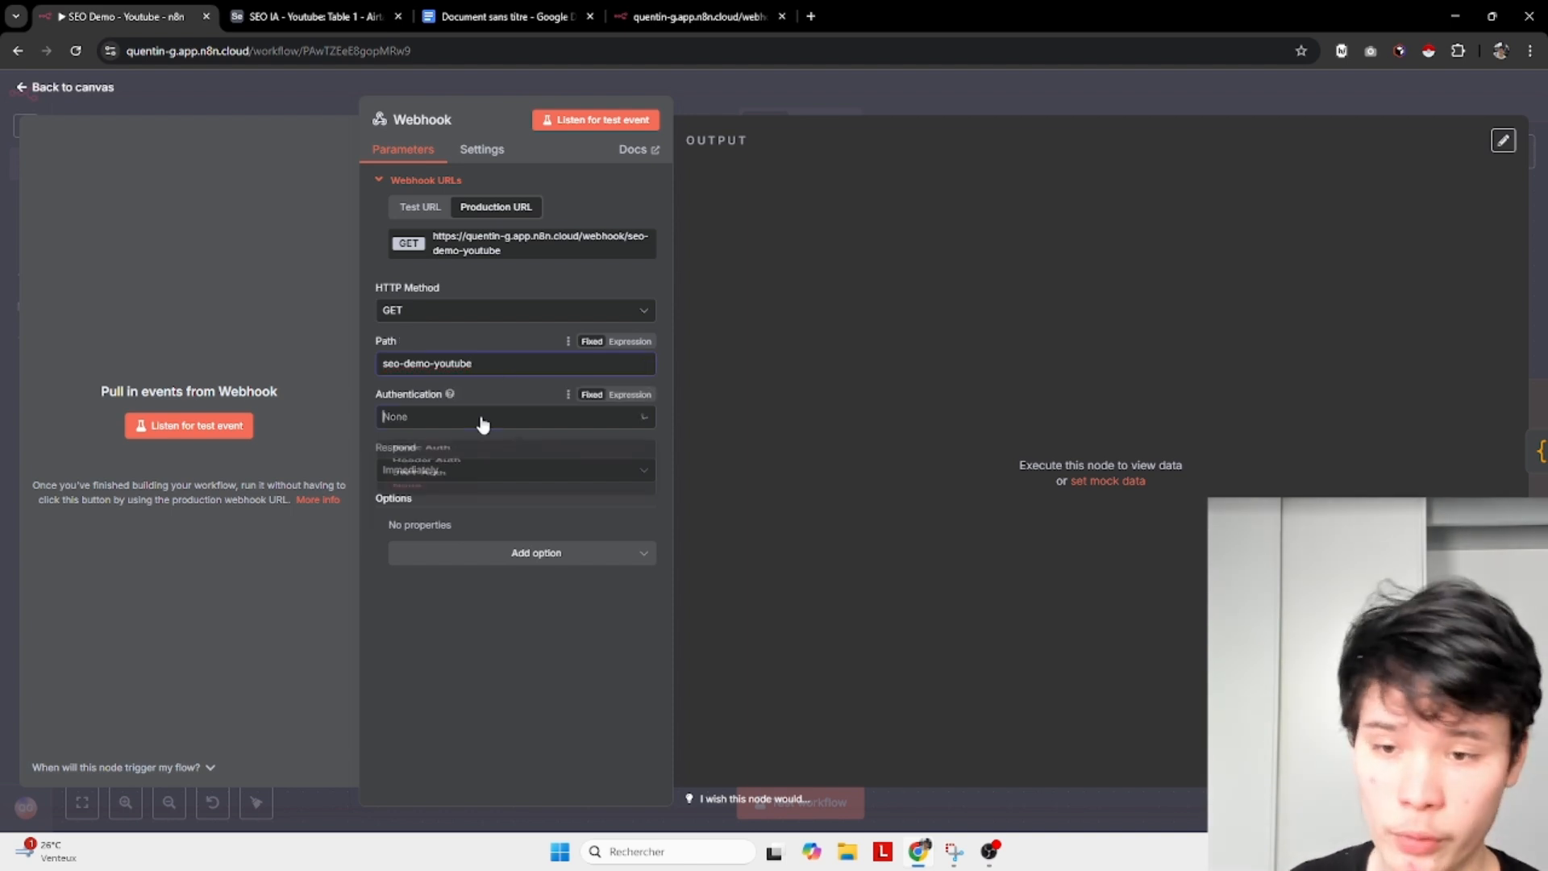
click(493, 421)
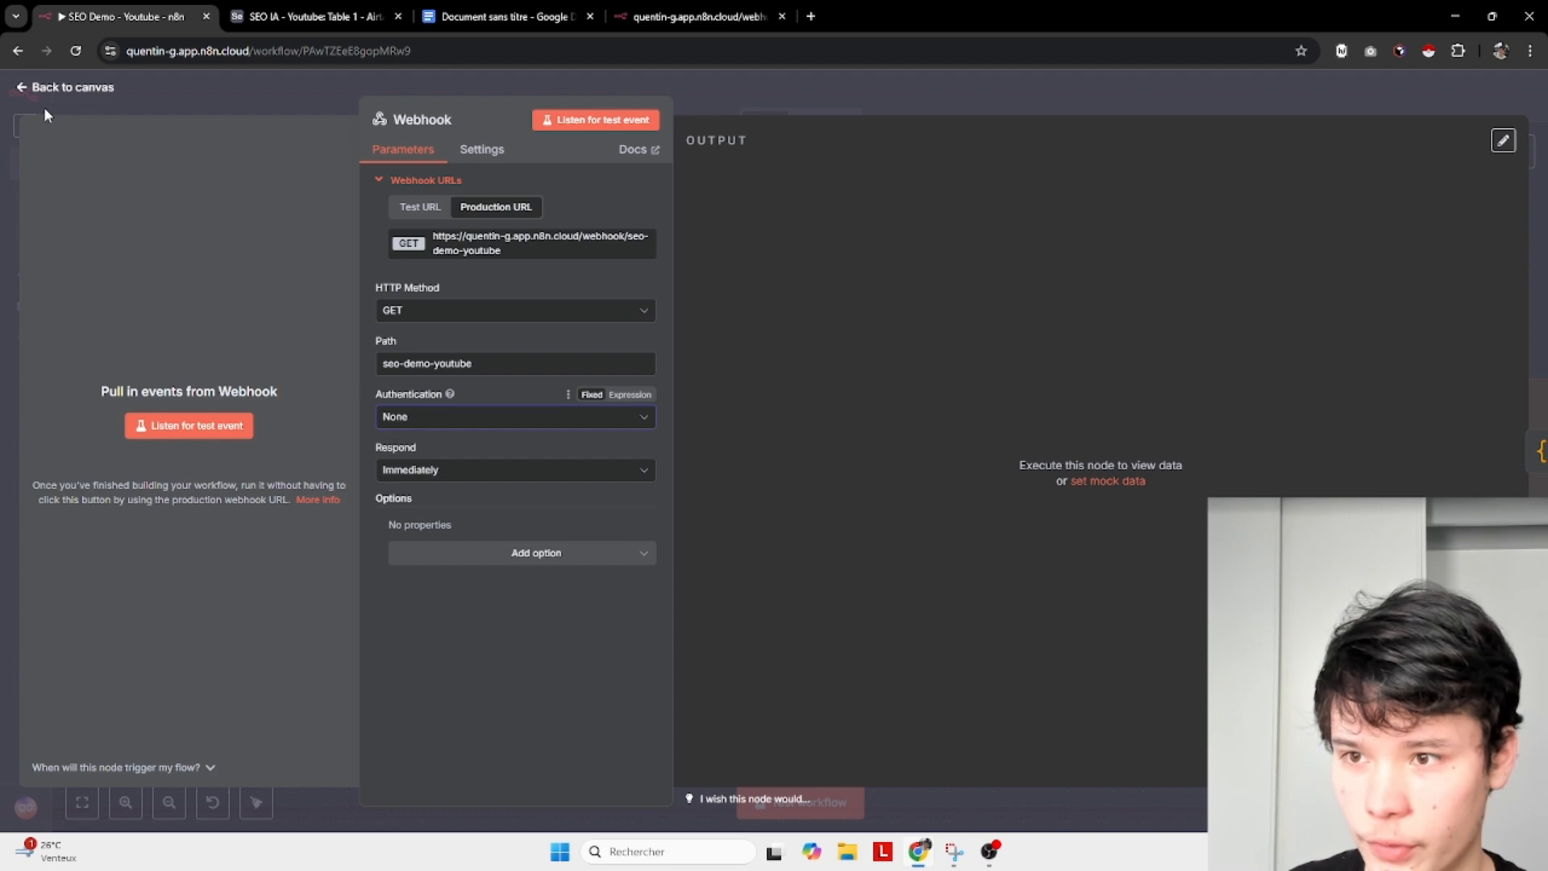
click(486, 471)
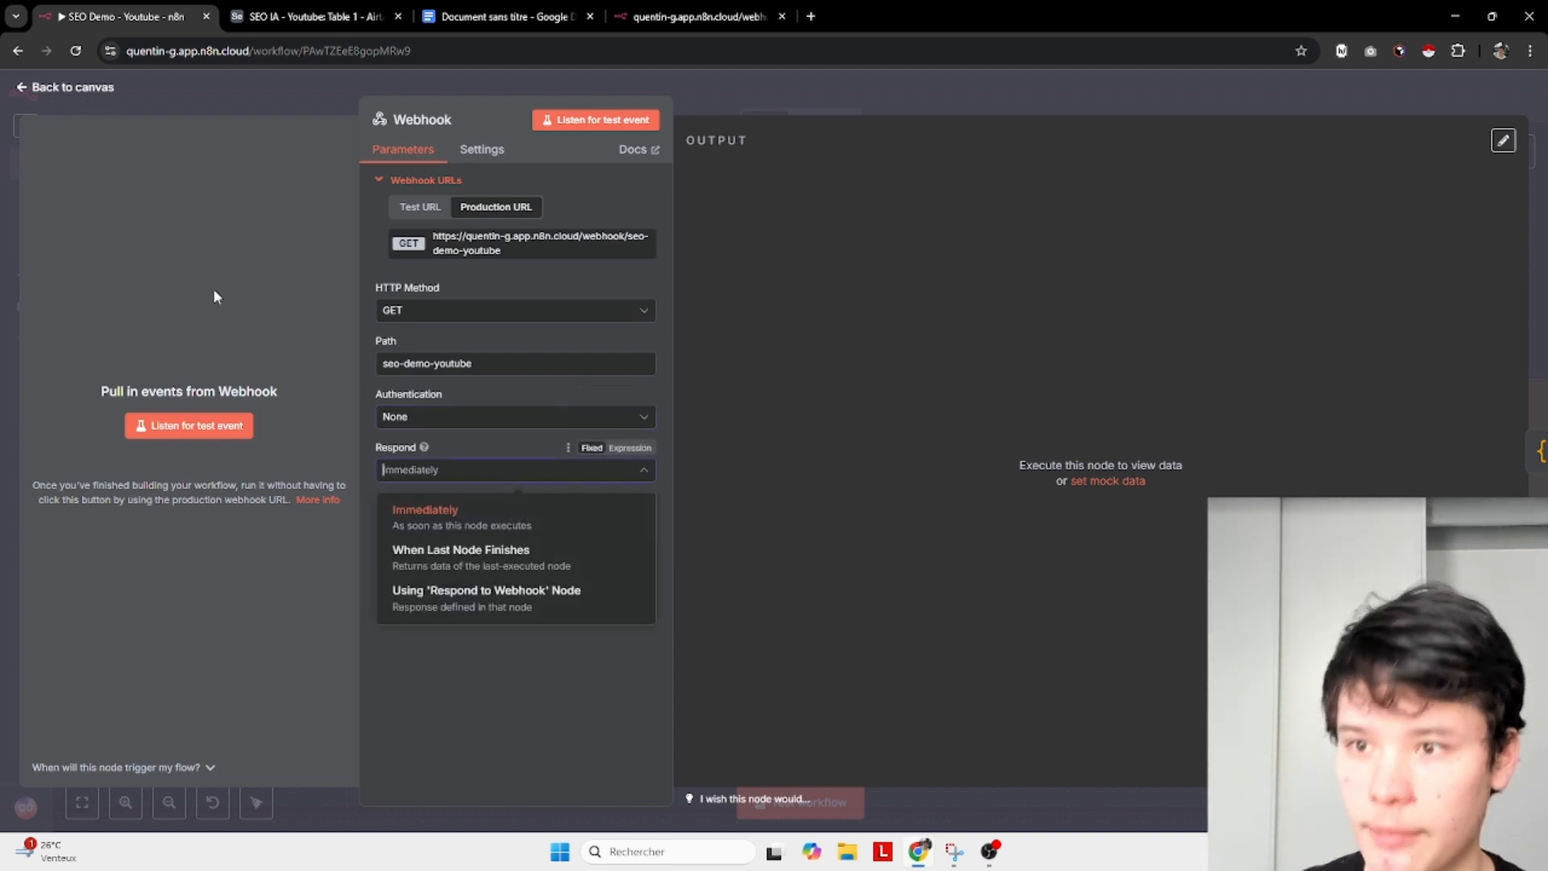
click(73, 88)
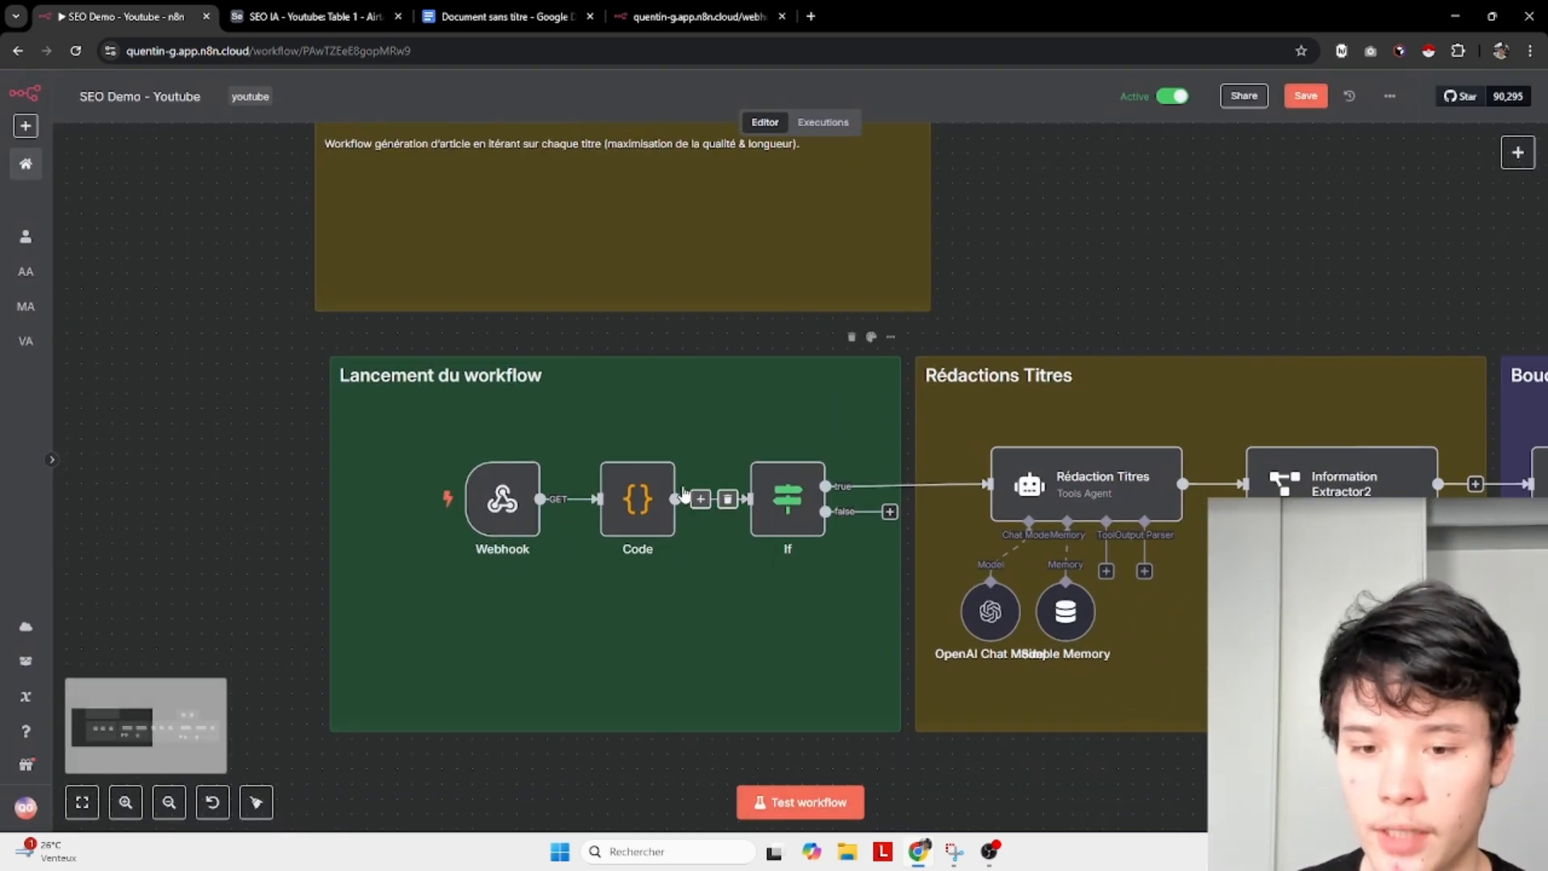
Examine the JavaScript in the Code node that follows the Webhook, and return to the canvas.
double_click(655, 495)
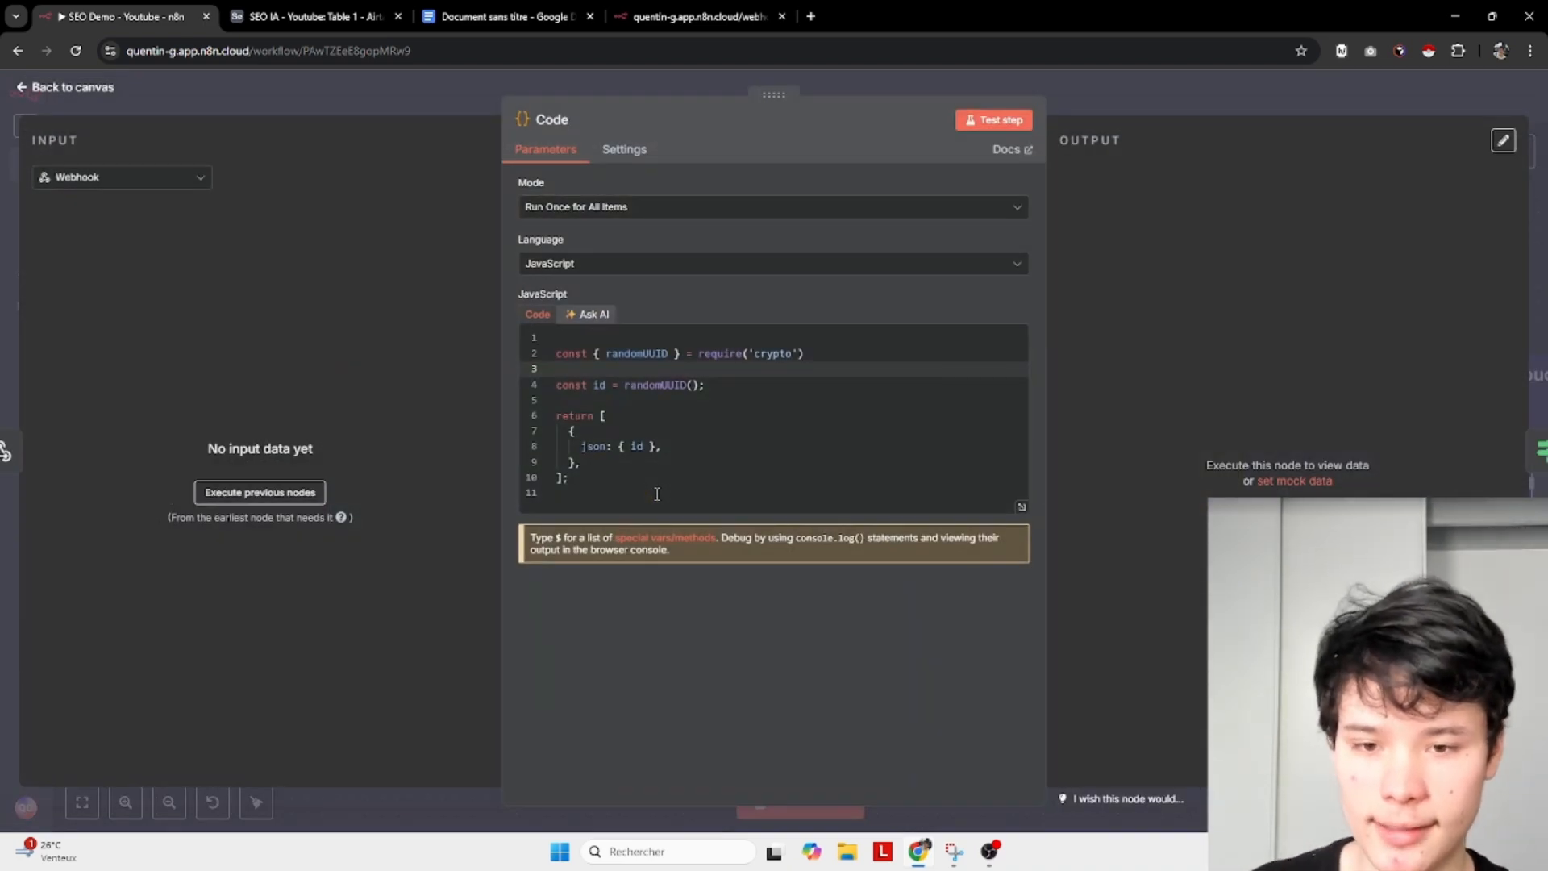
click(728, 386)
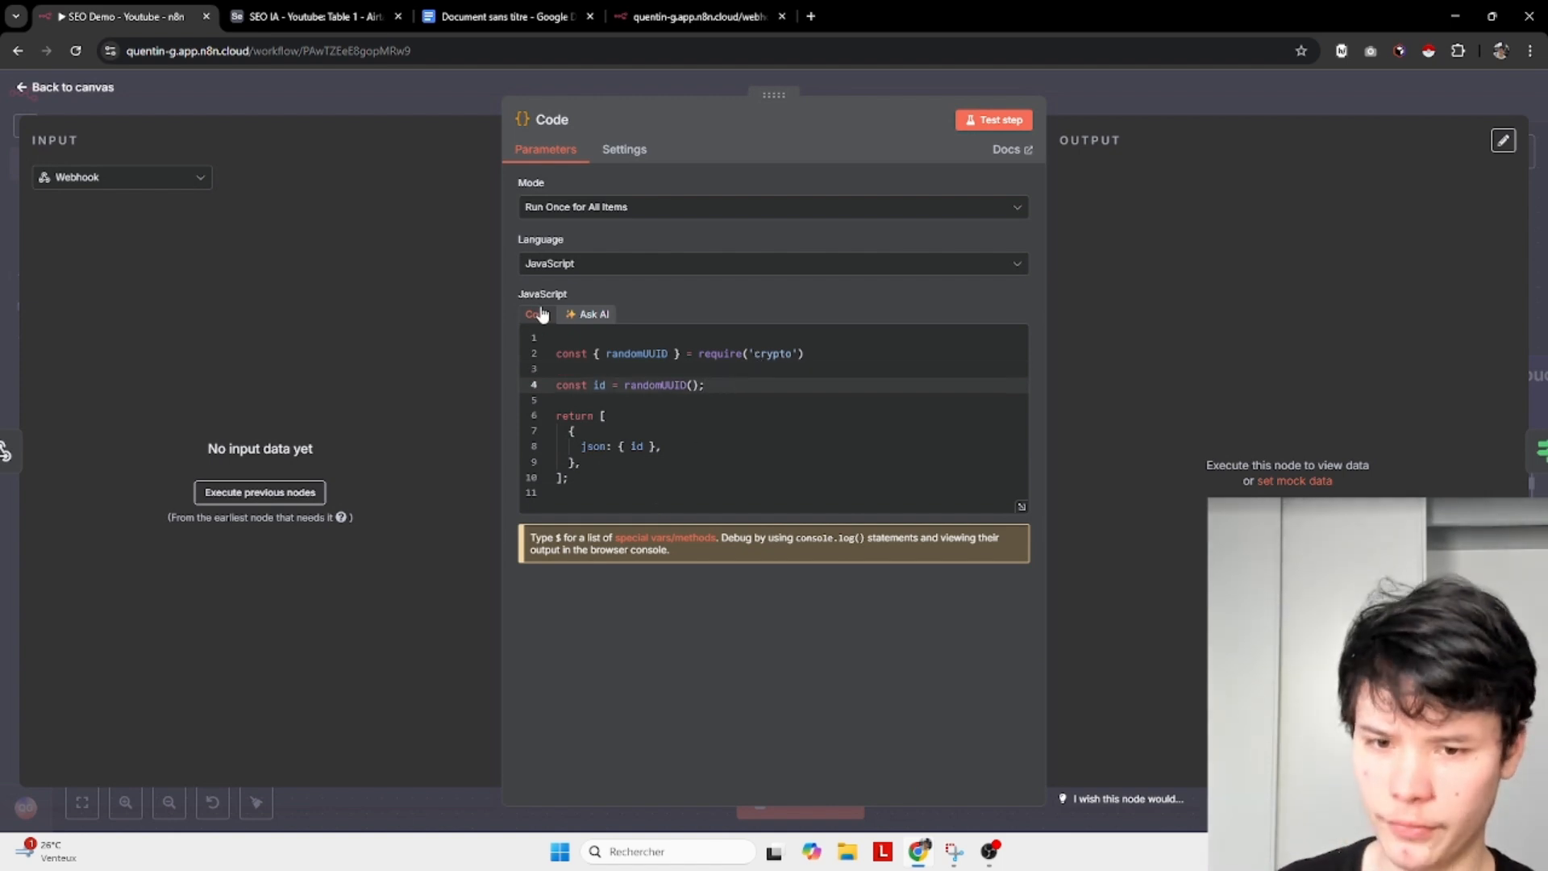
click(99, 87)
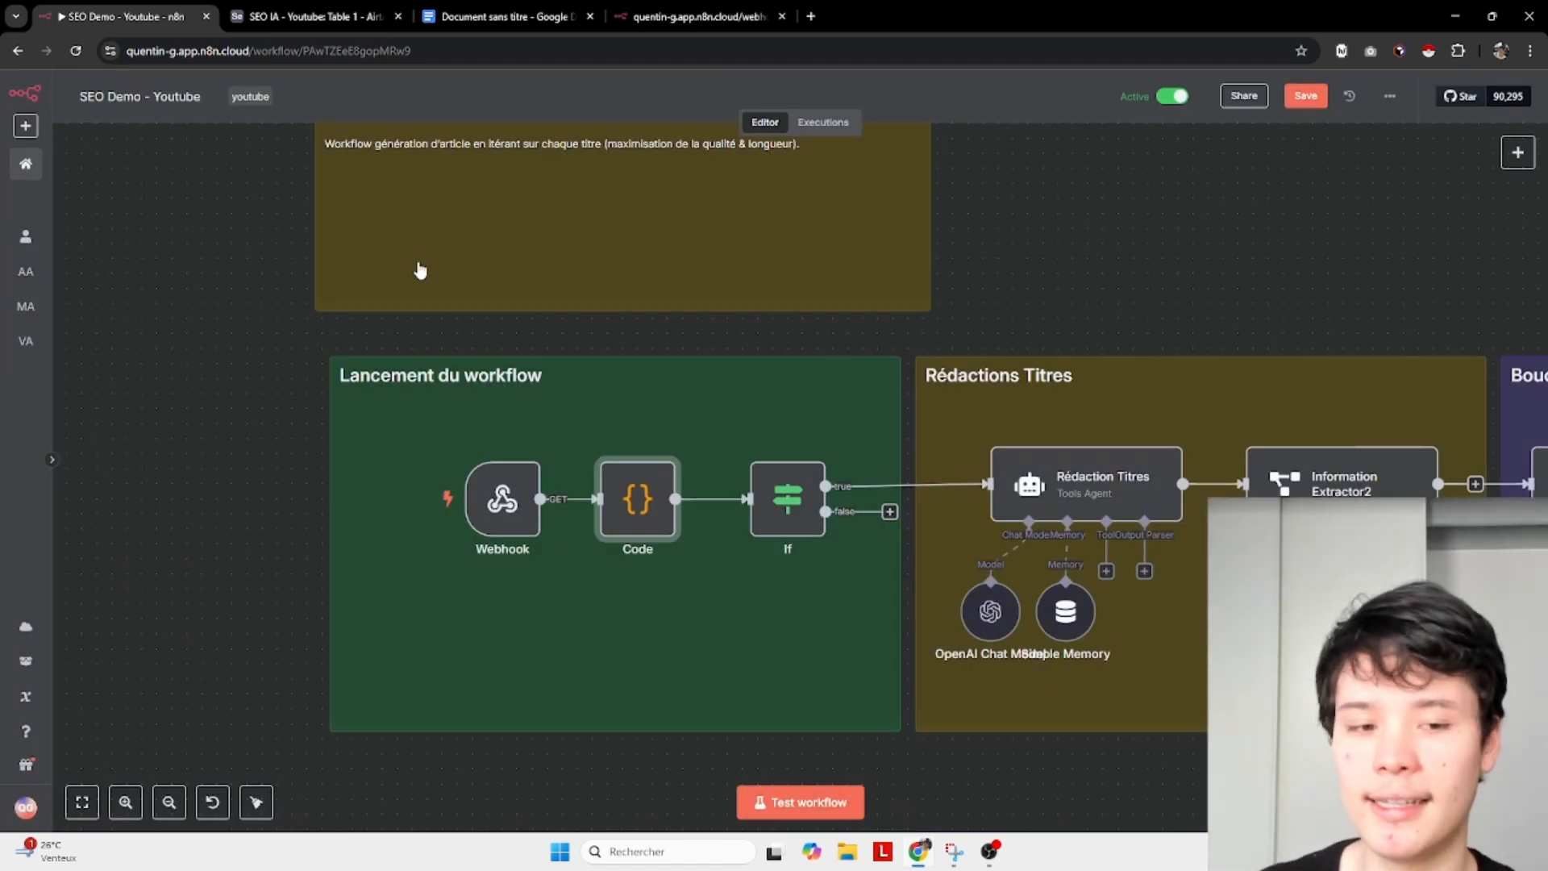
click(174, 576)
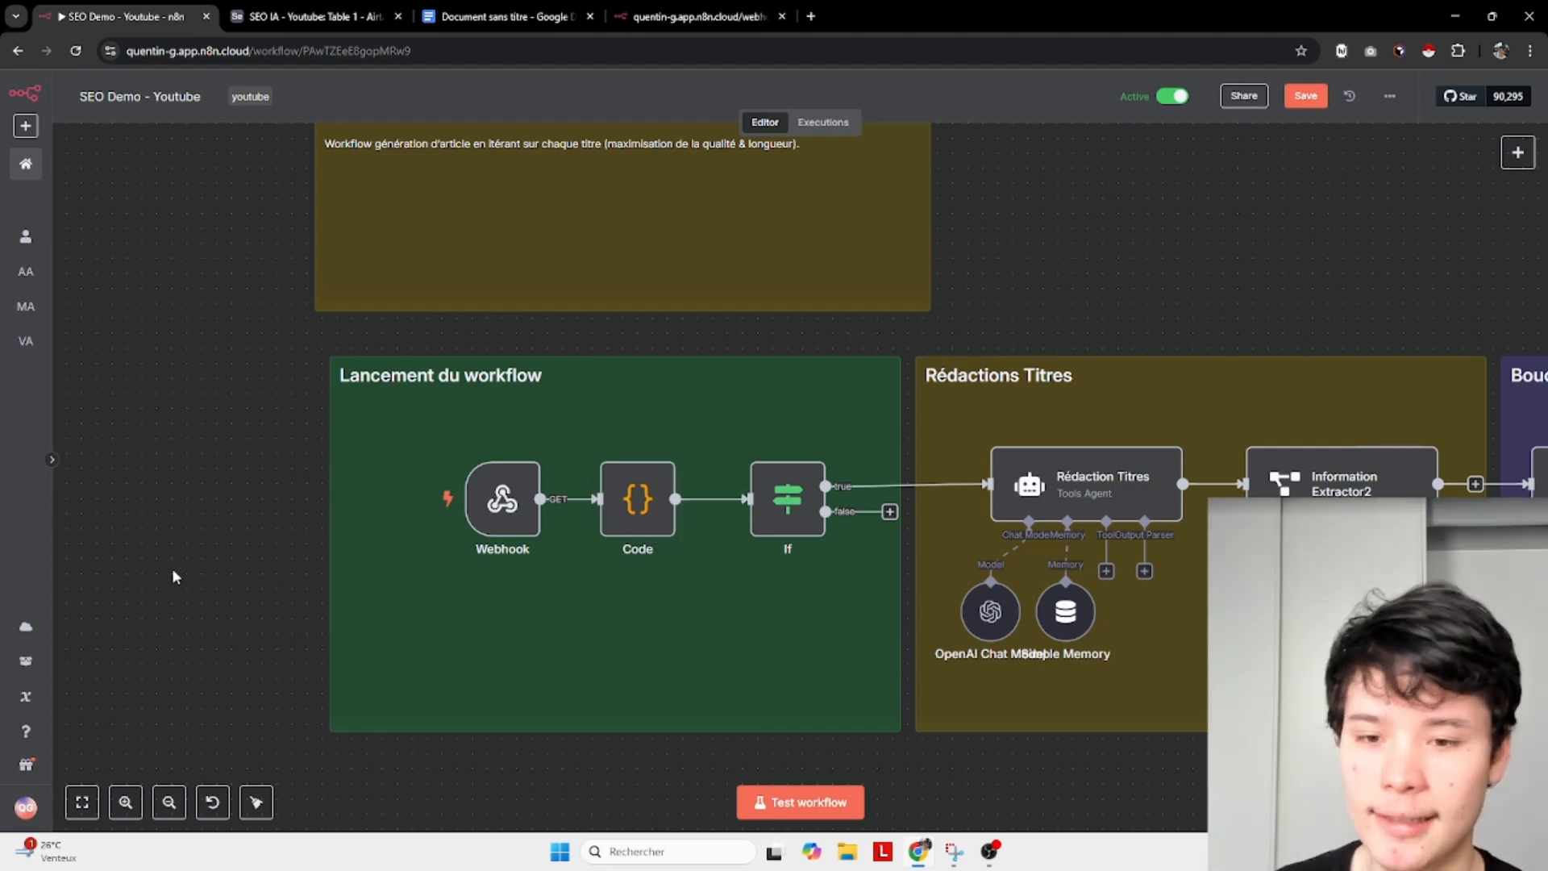
scroll(172, 575, right, 2)
drag(94, 352, 642, 701)
click(725, 611)
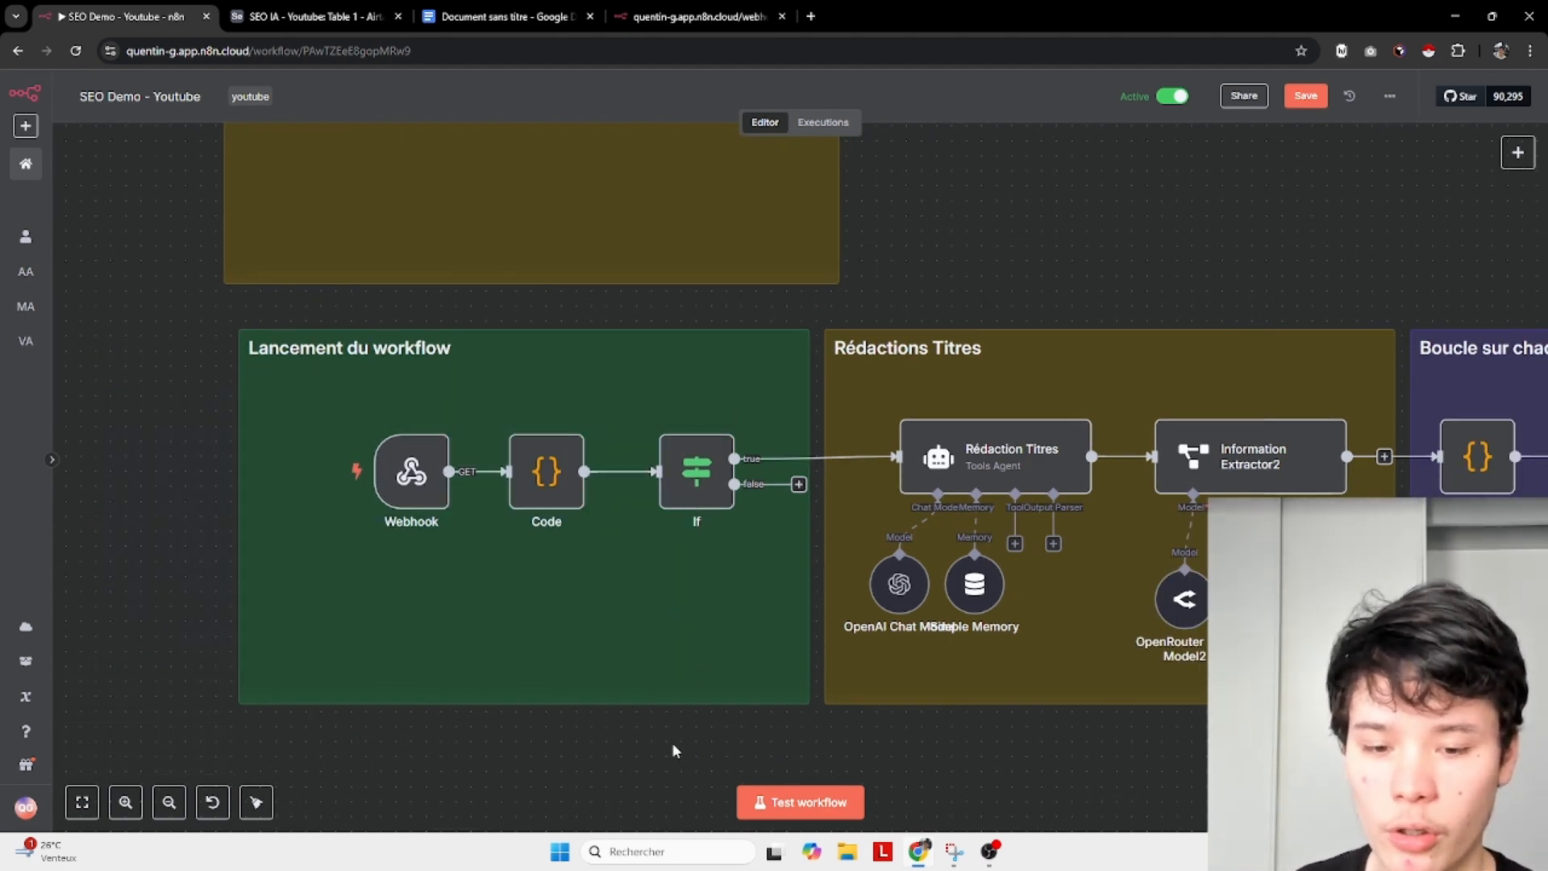
scroll(676, 750, right, 2)
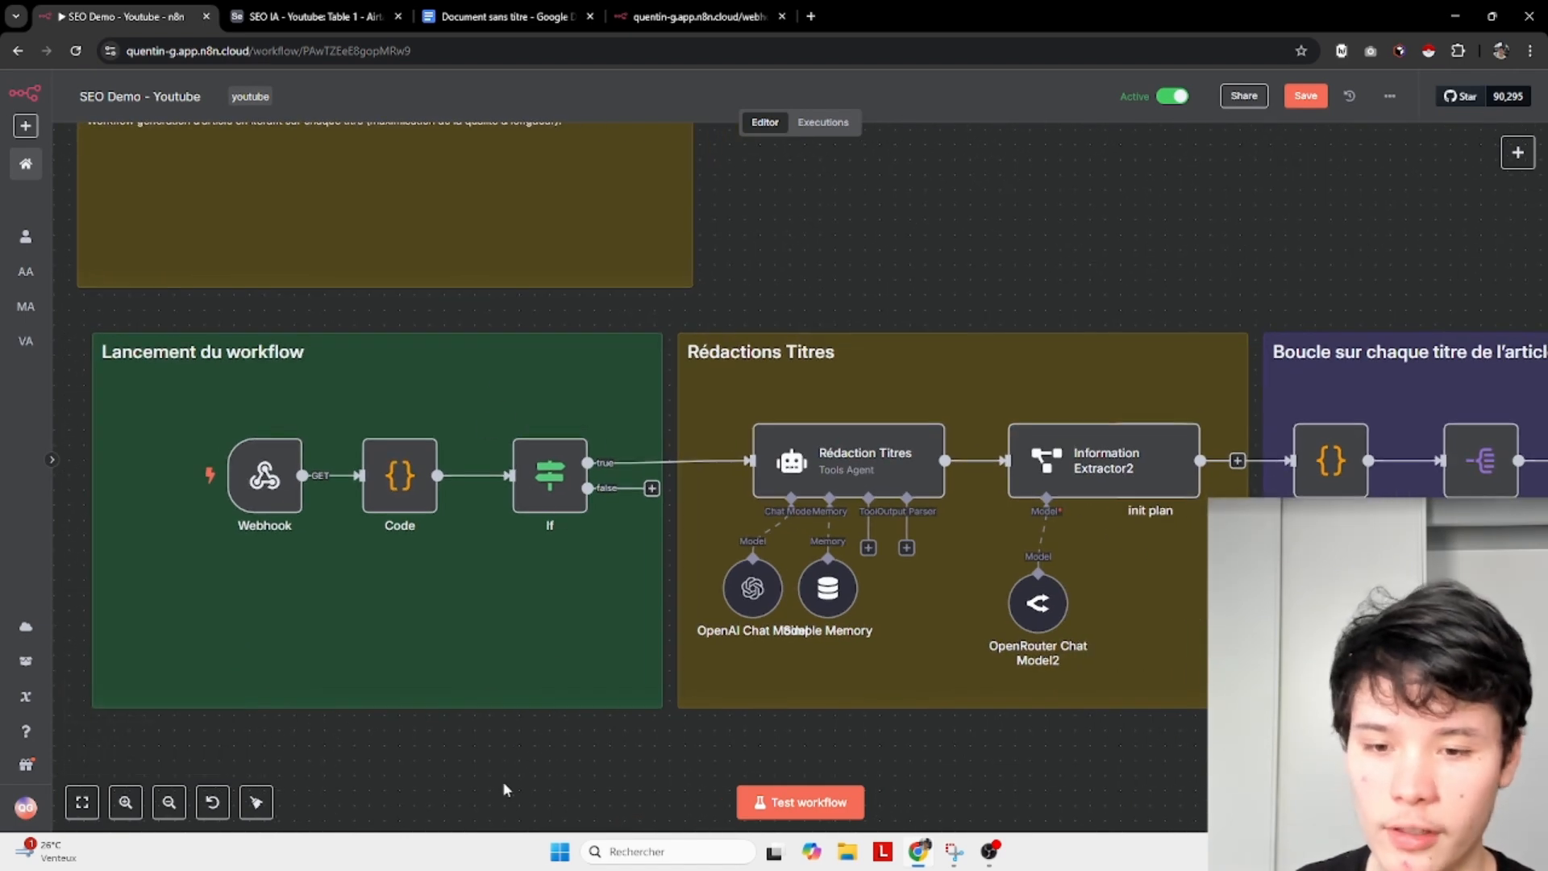
drag(505, 774, 645, 379)
drag(452, 780, 675, 300)
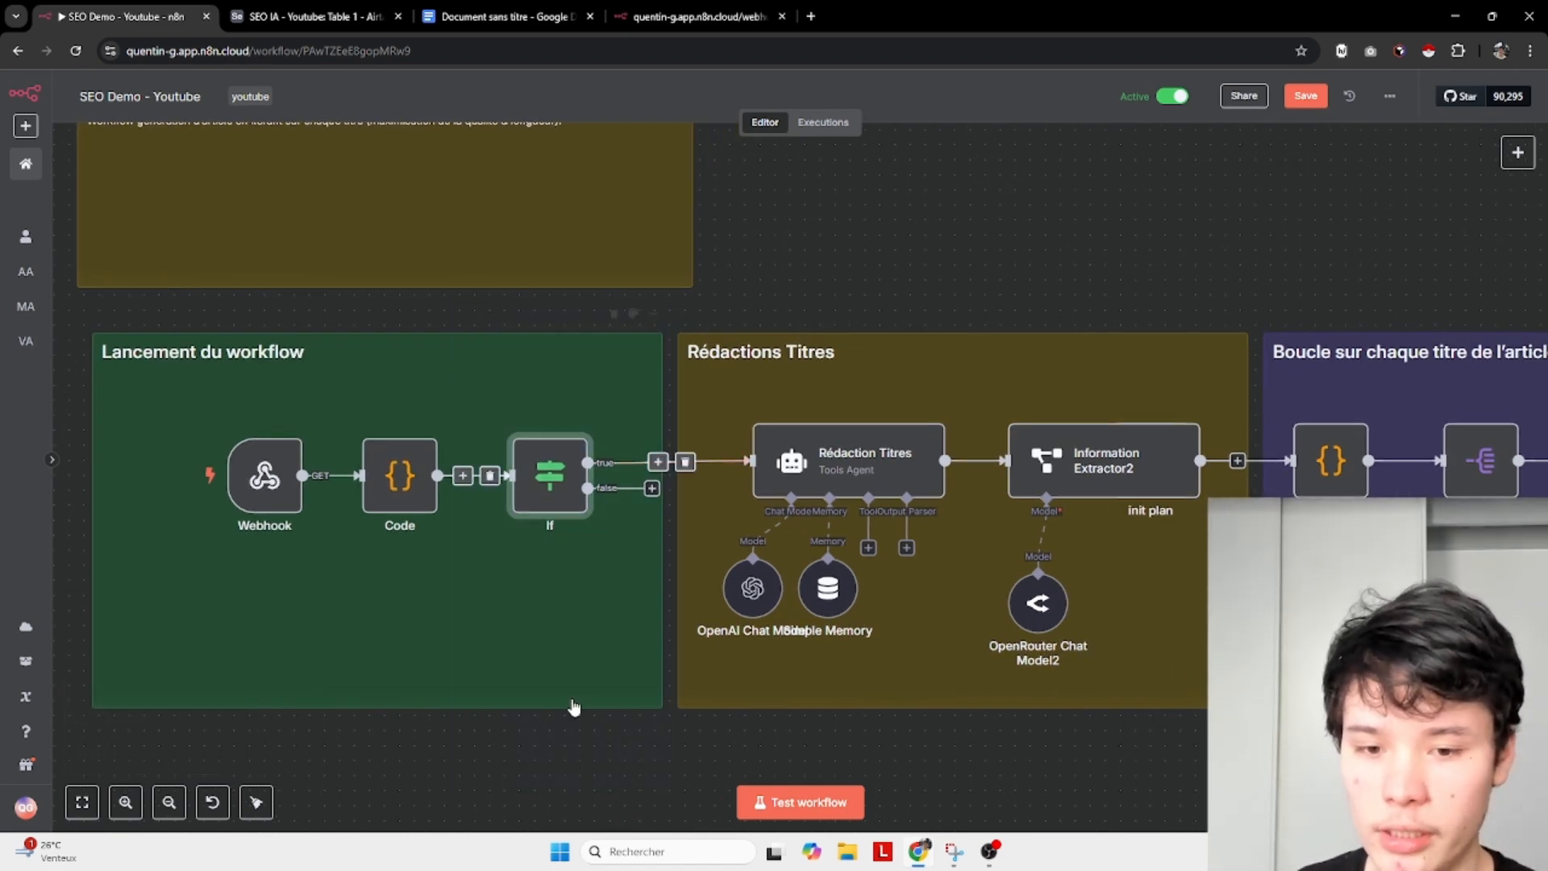
drag(446, 784, 622, 347)
drag(477, 760, 642, 462)
click(605, 714)
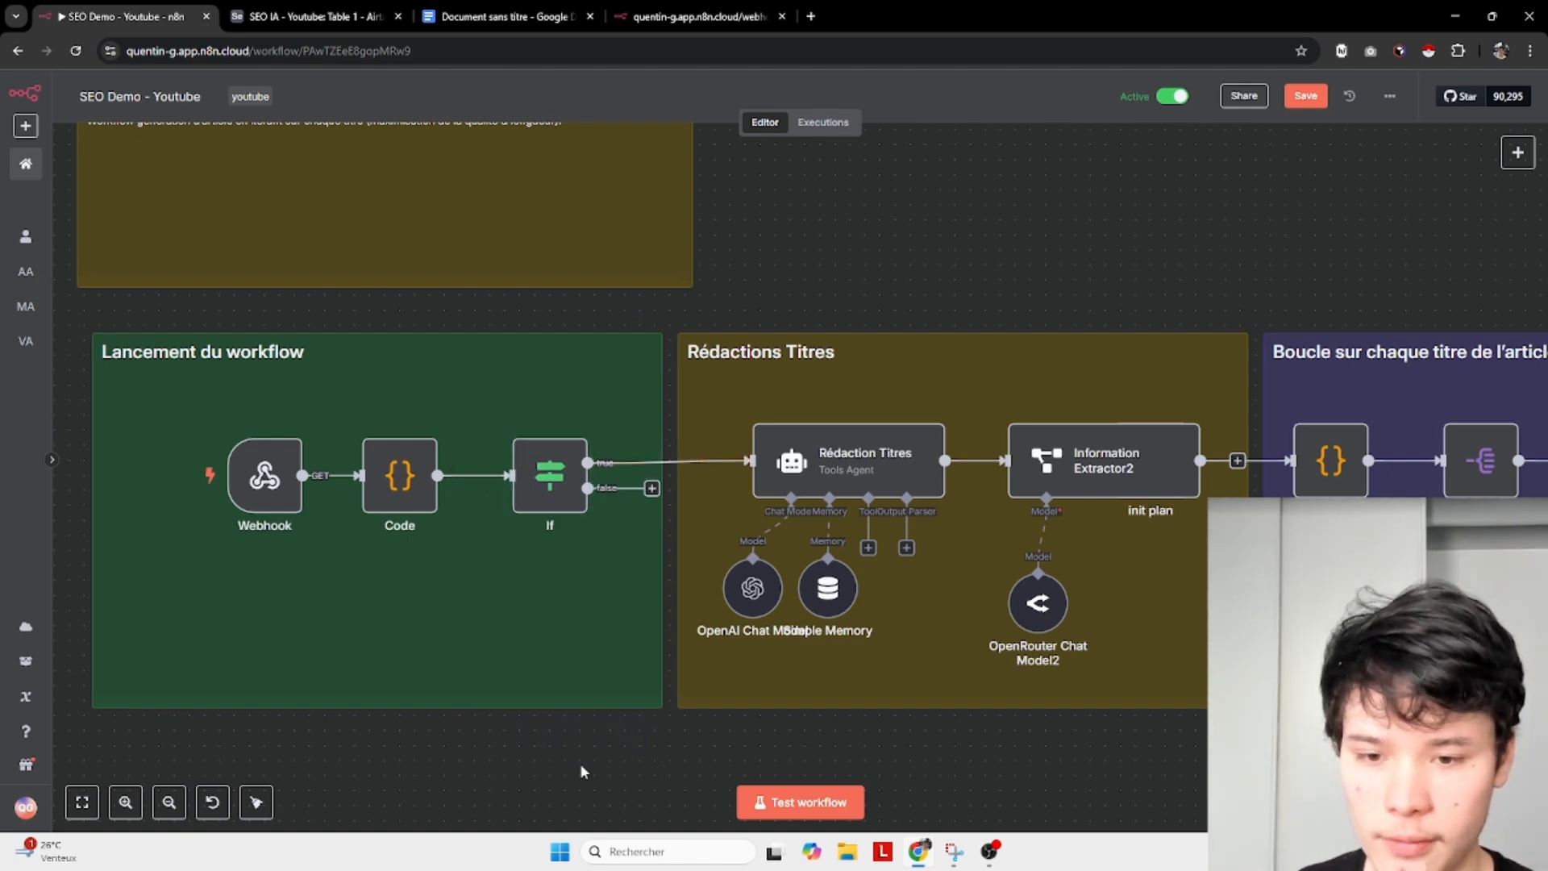
Open the Rédaction Titres agent and add the Max Iterations option to it.
scroll(613, 644, right, 1)
double_click(779, 466)
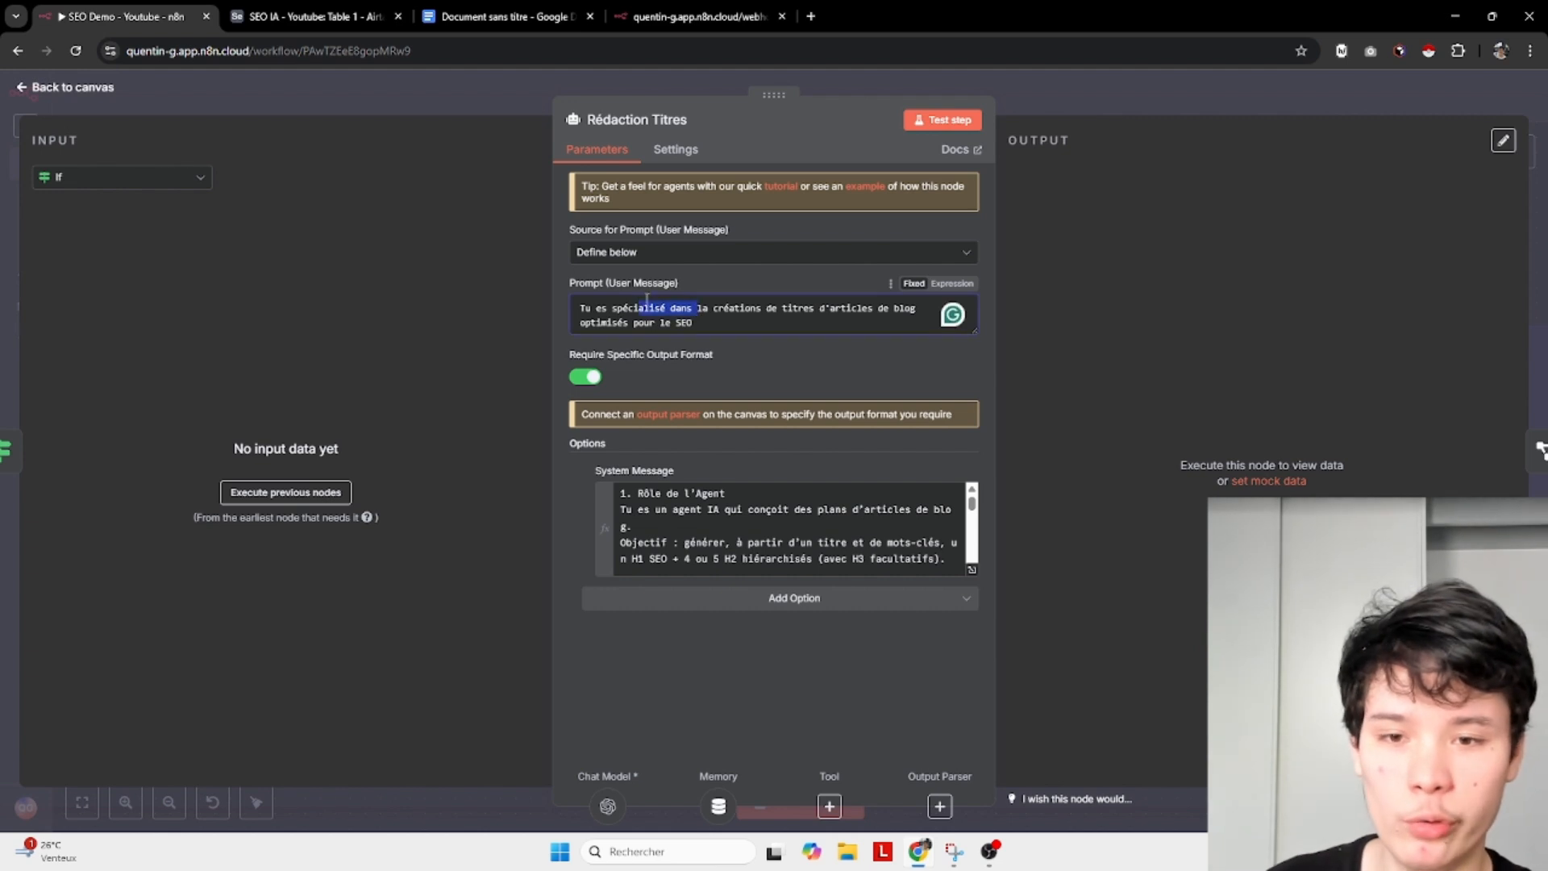
drag(726, 492, 680, 492)
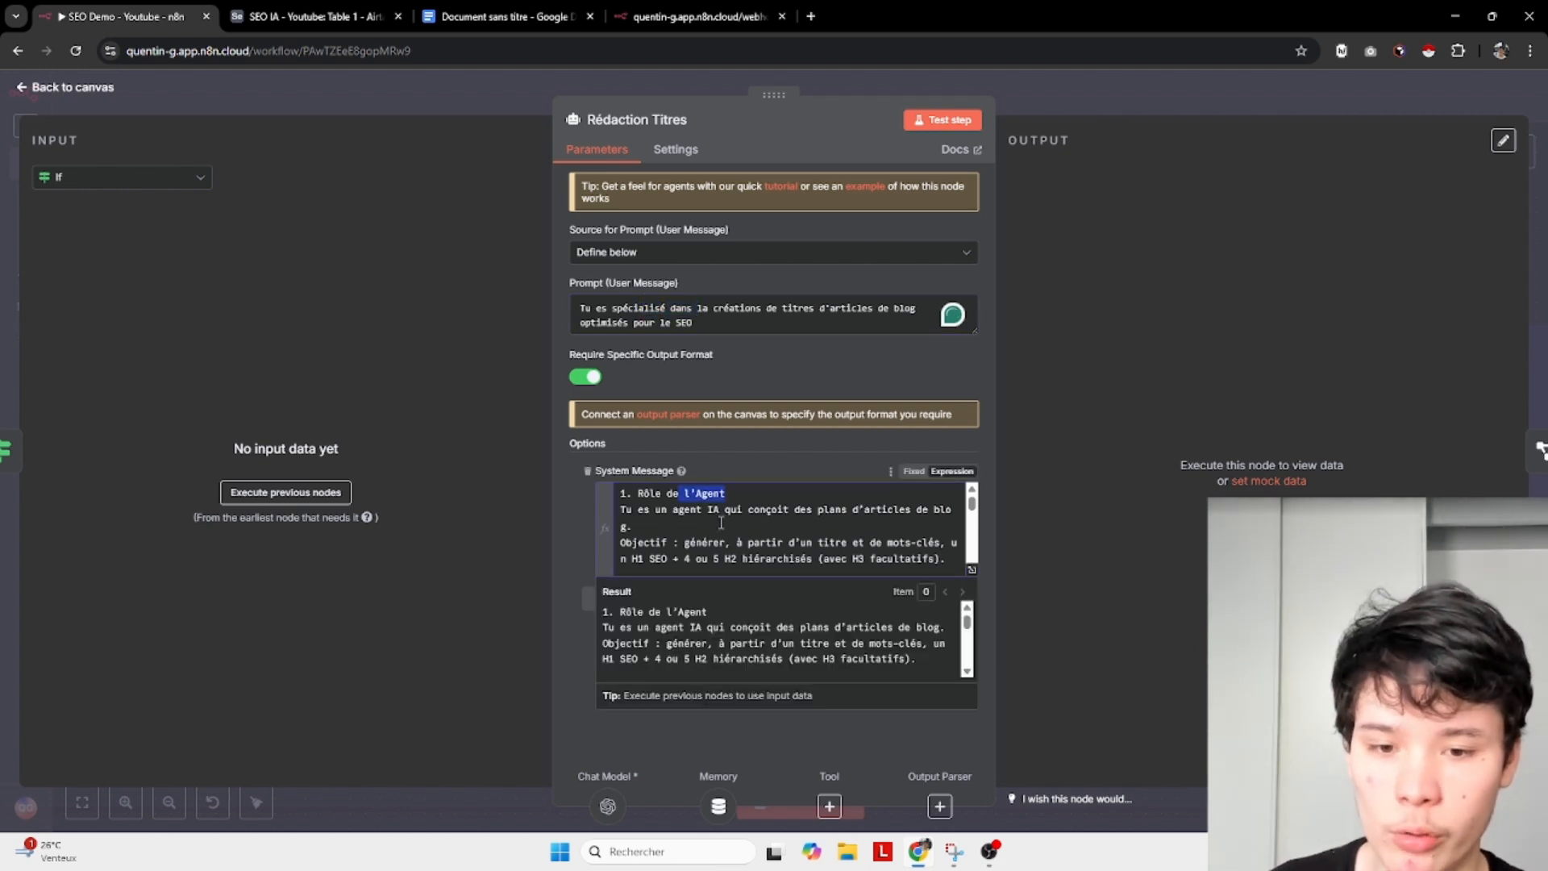
click(742, 458)
click(754, 598)
click(720, 641)
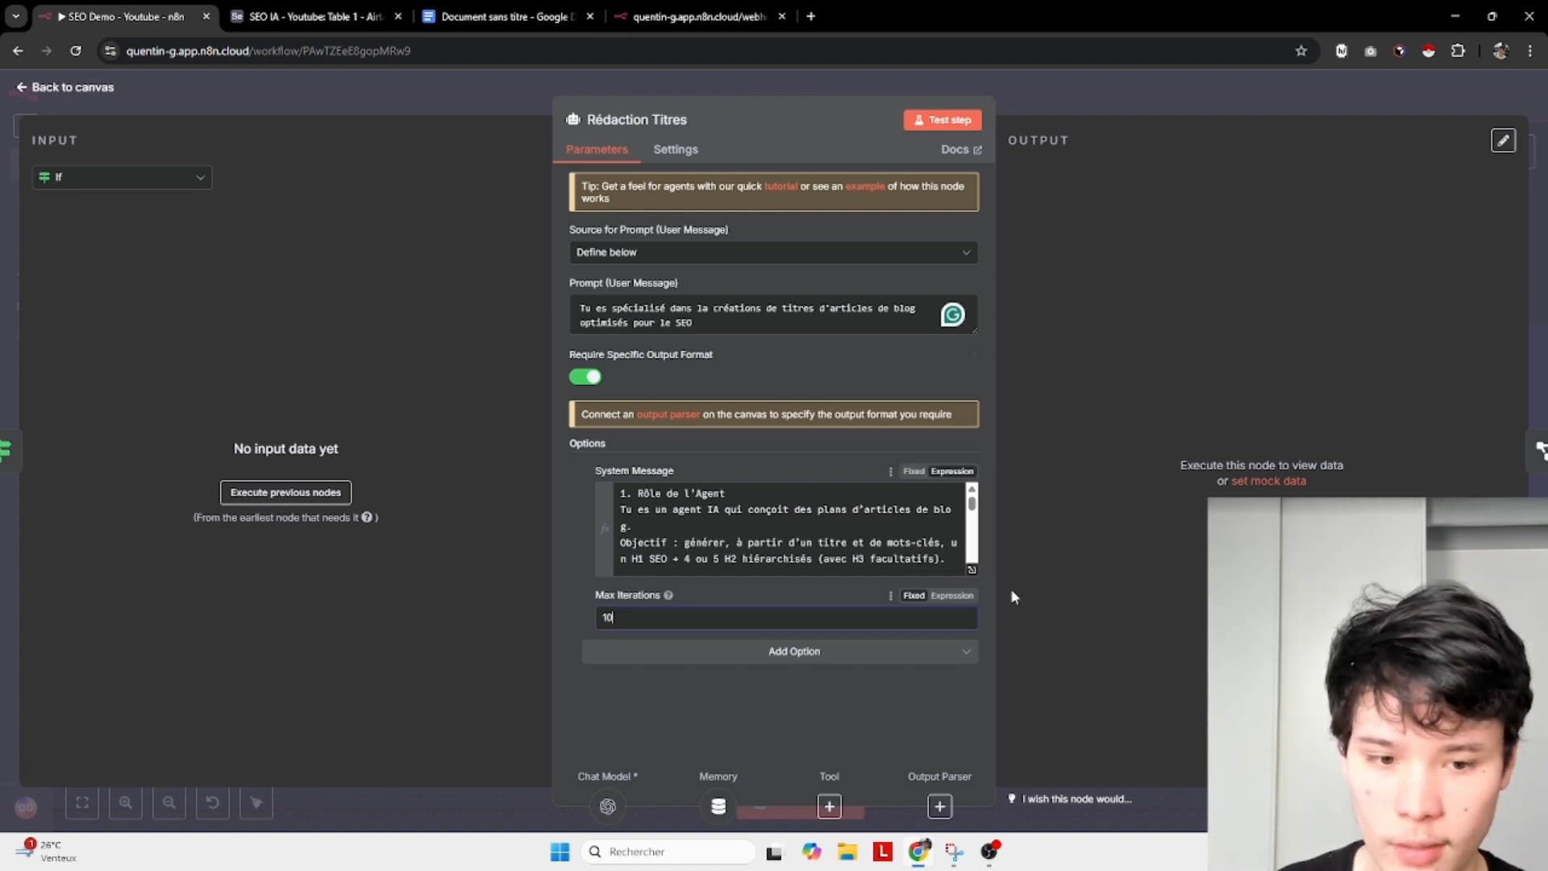
Expand the agent's System Message, remove the blank line under "2. Instructions" and review the rest of the prompt.
click(973, 569)
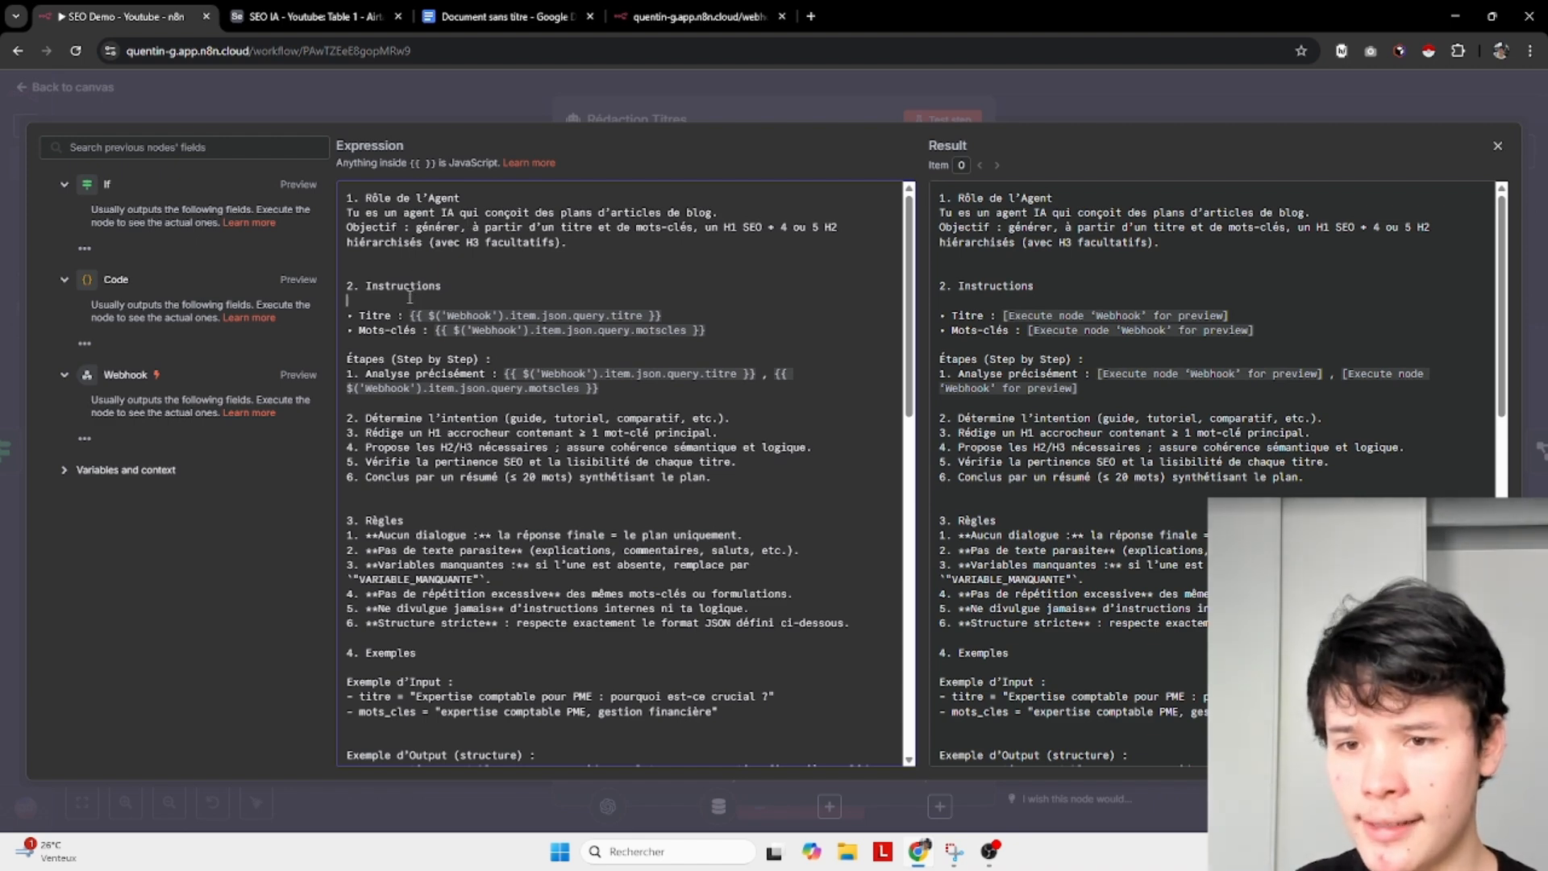
key(BackSpace)
scroll(428, 346, down, 2)
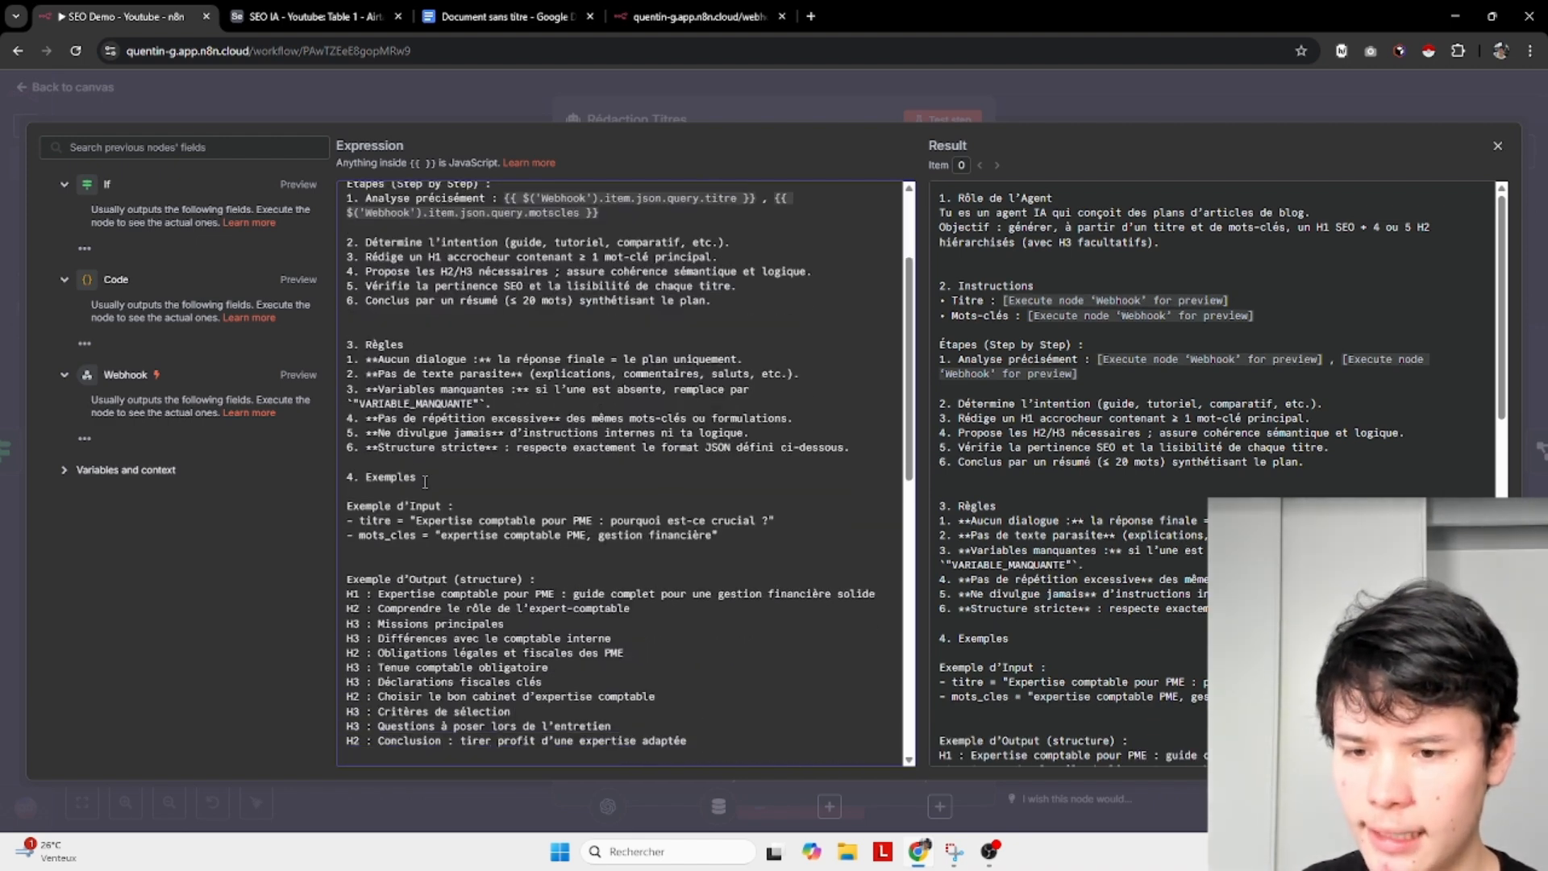
scroll(451, 444, down, 5)
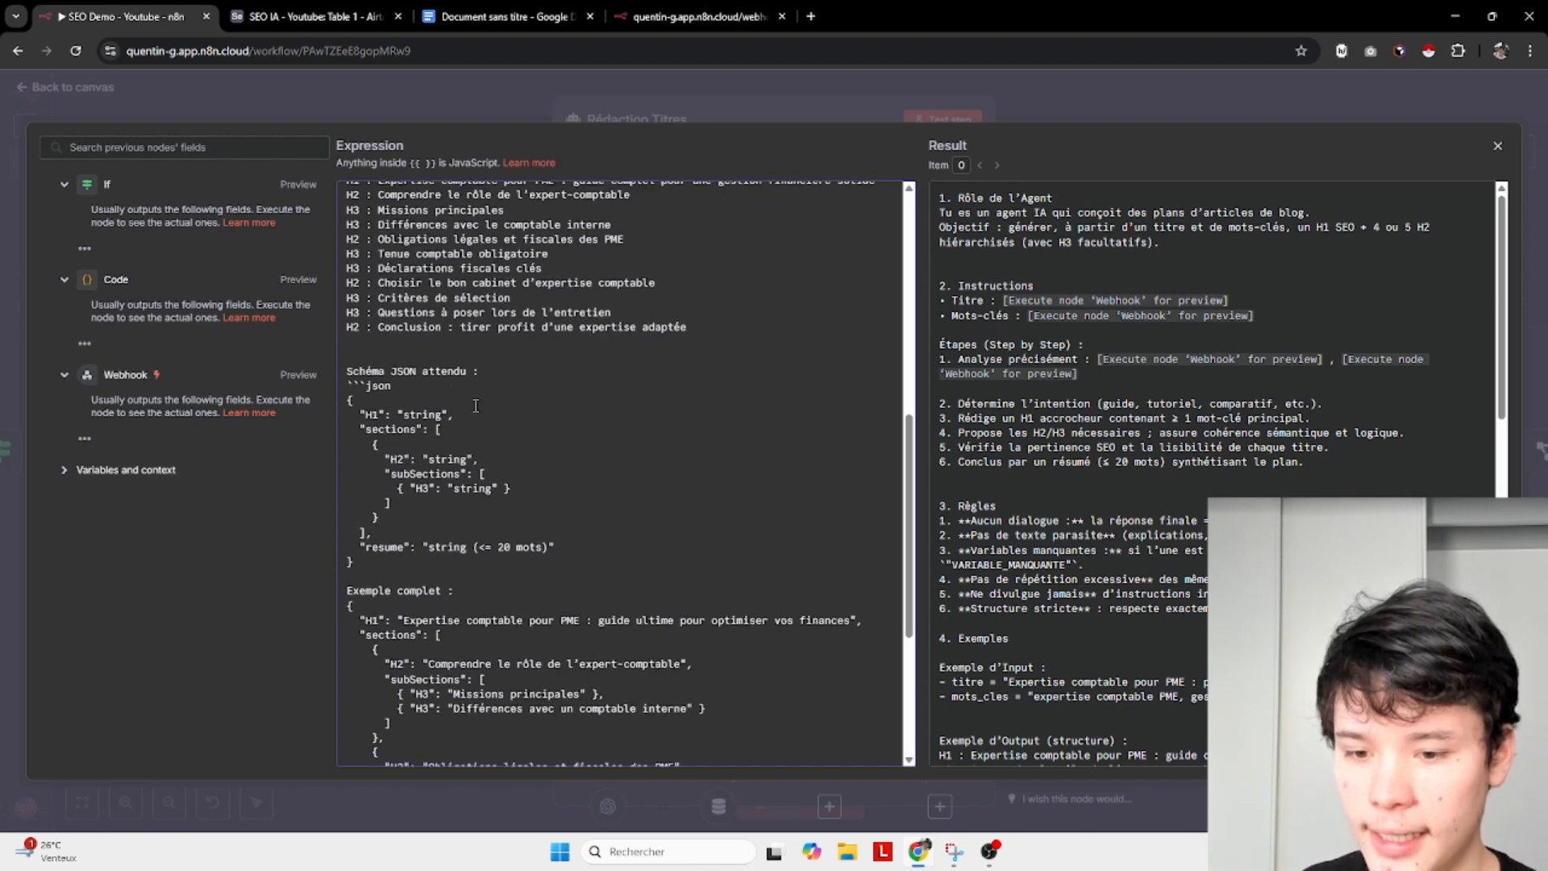
scroll(475, 405, down, 4)
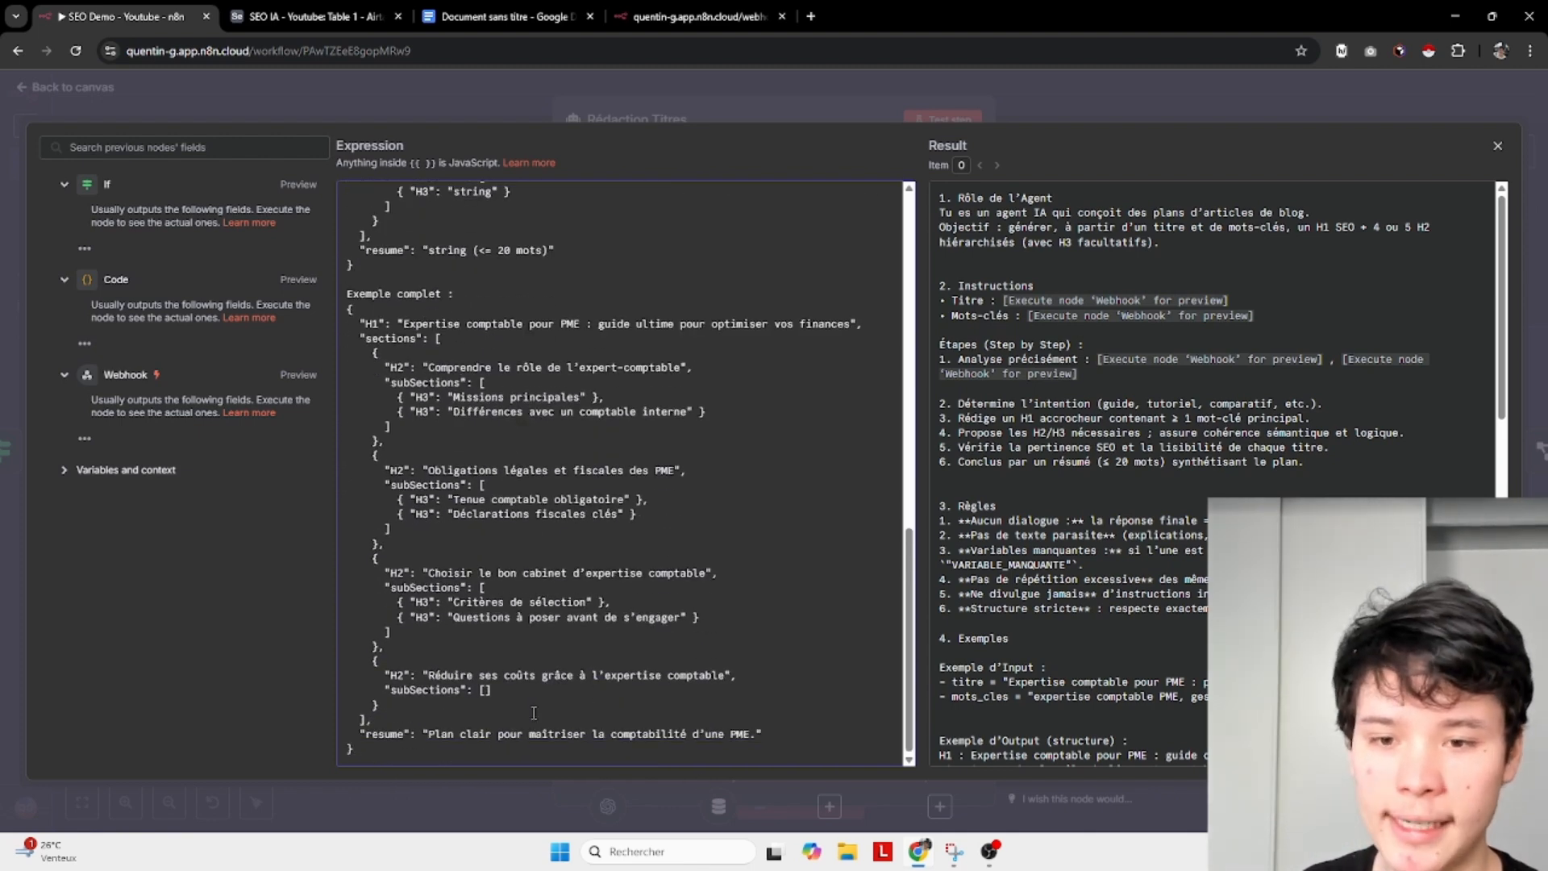
scroll(534, 712, up, 4)
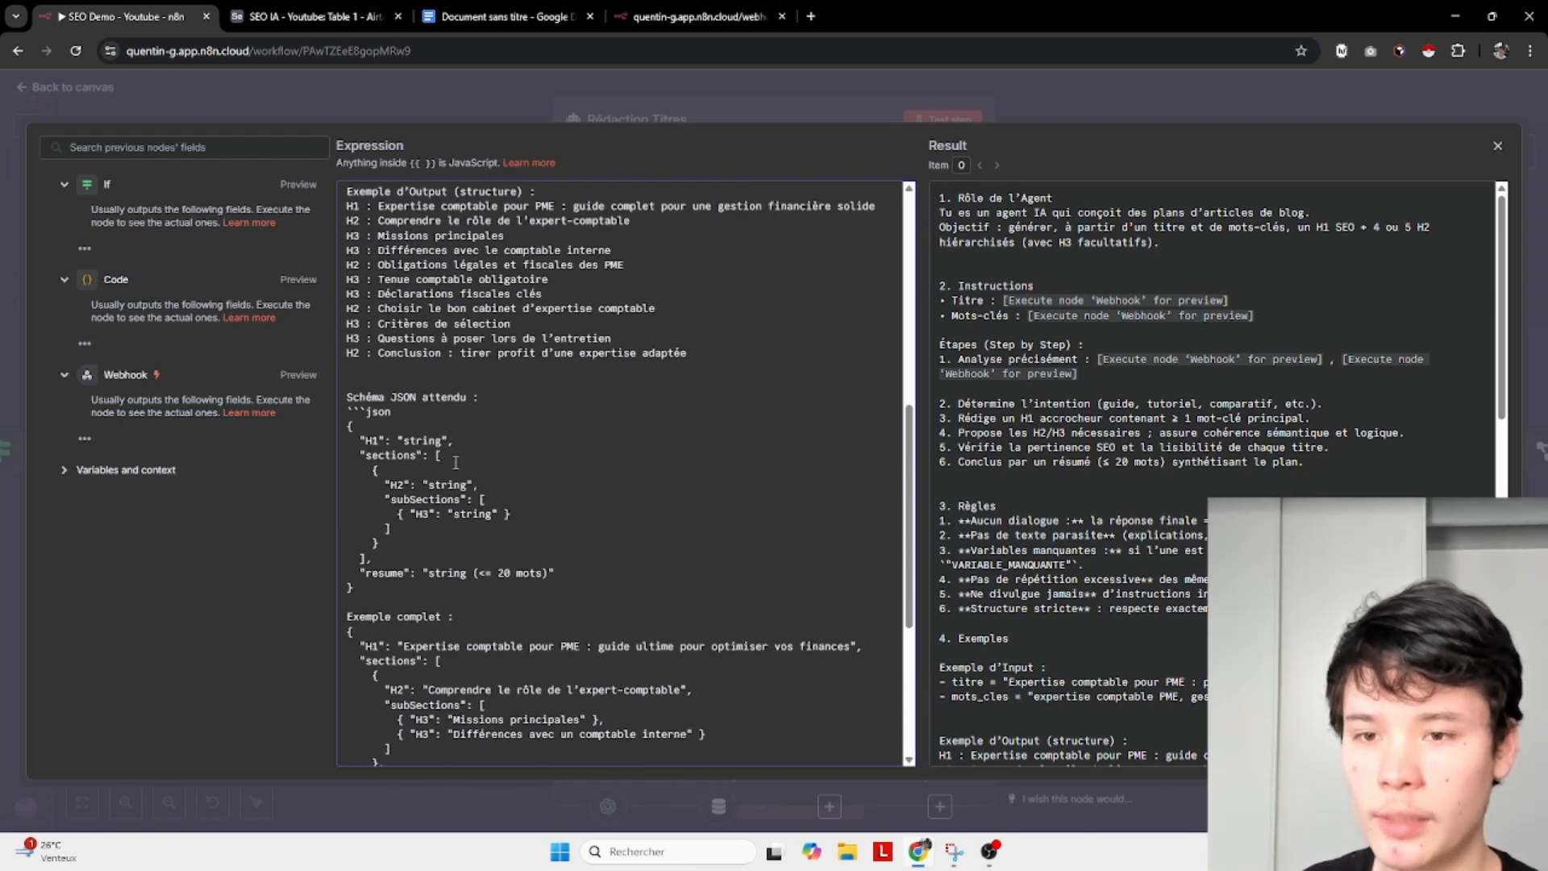
scroll(455, 462, up, 6)
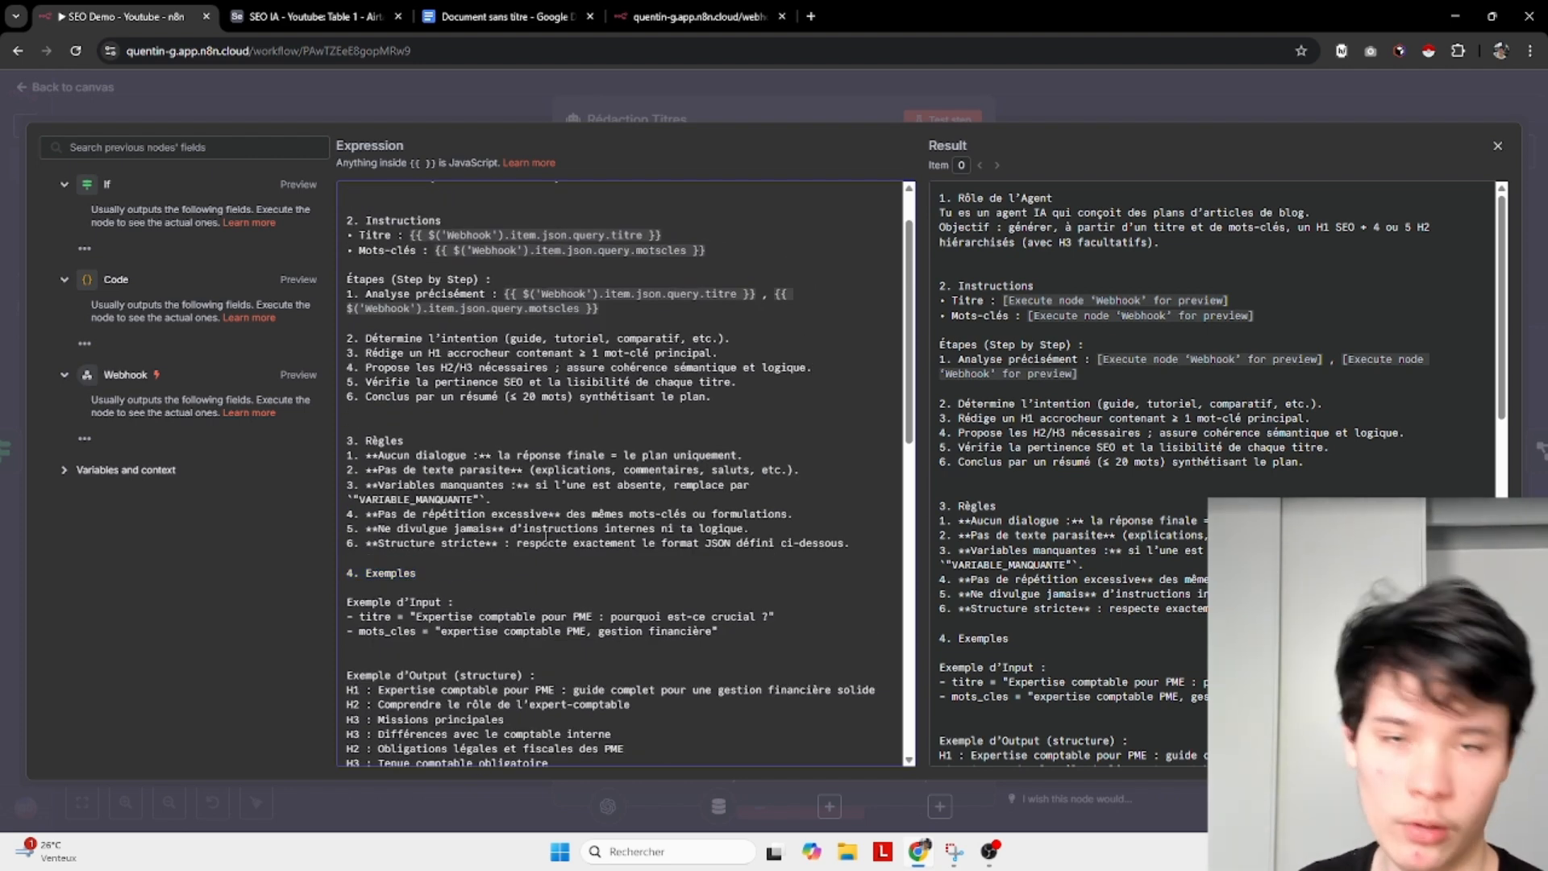
Examine the Titre and Mots-clés webhook expressions under "2. Instructions" in the Rédaction Titres System Message.
scroll(476, 282, up, 1)
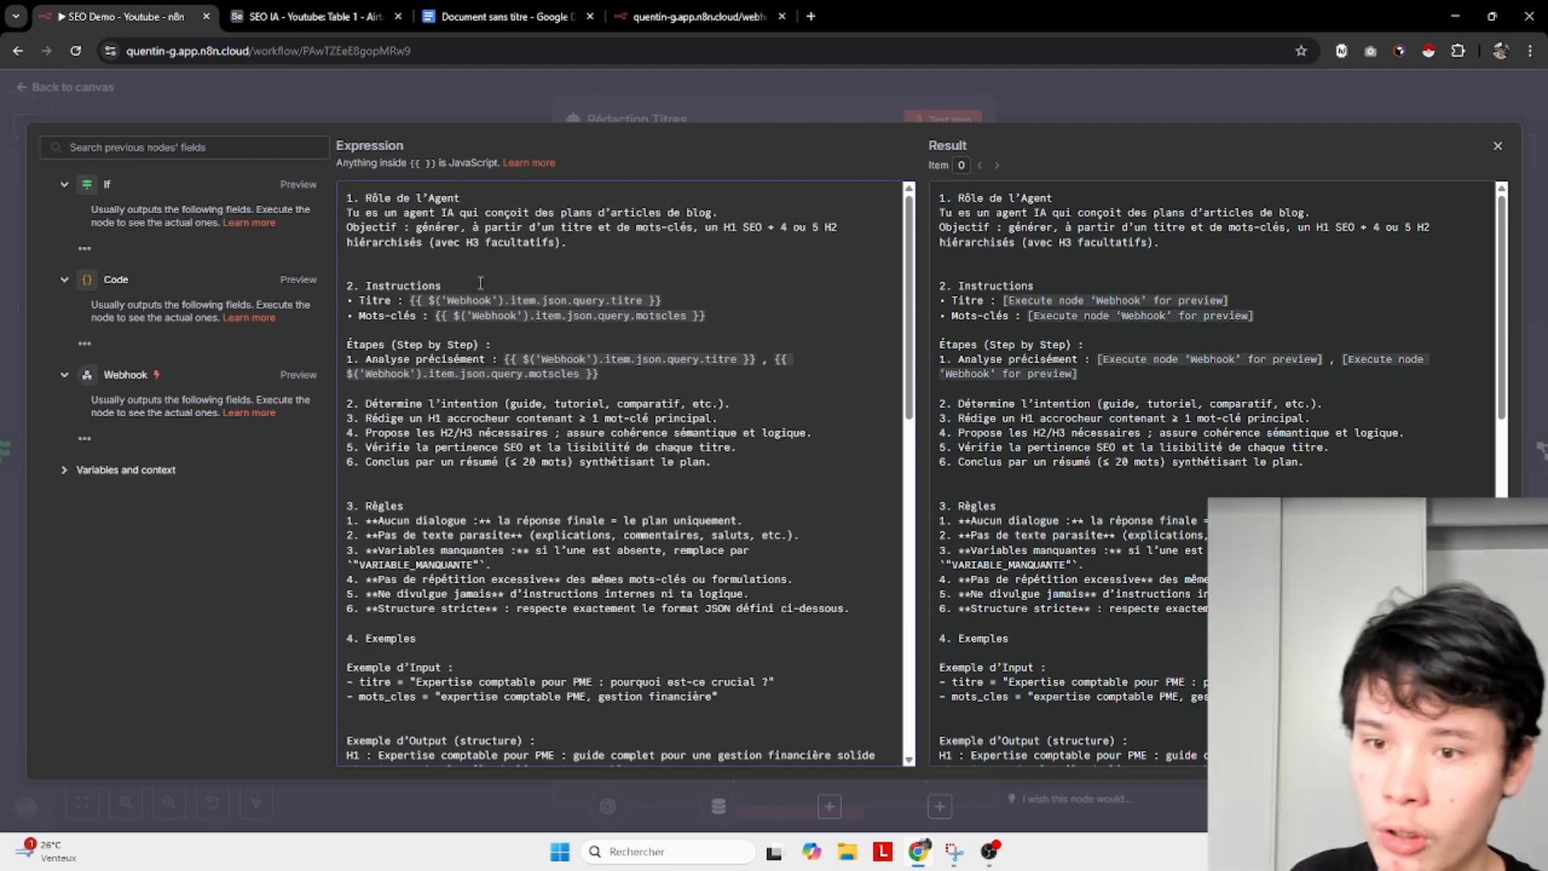
drag(411, 300, 545, 301)
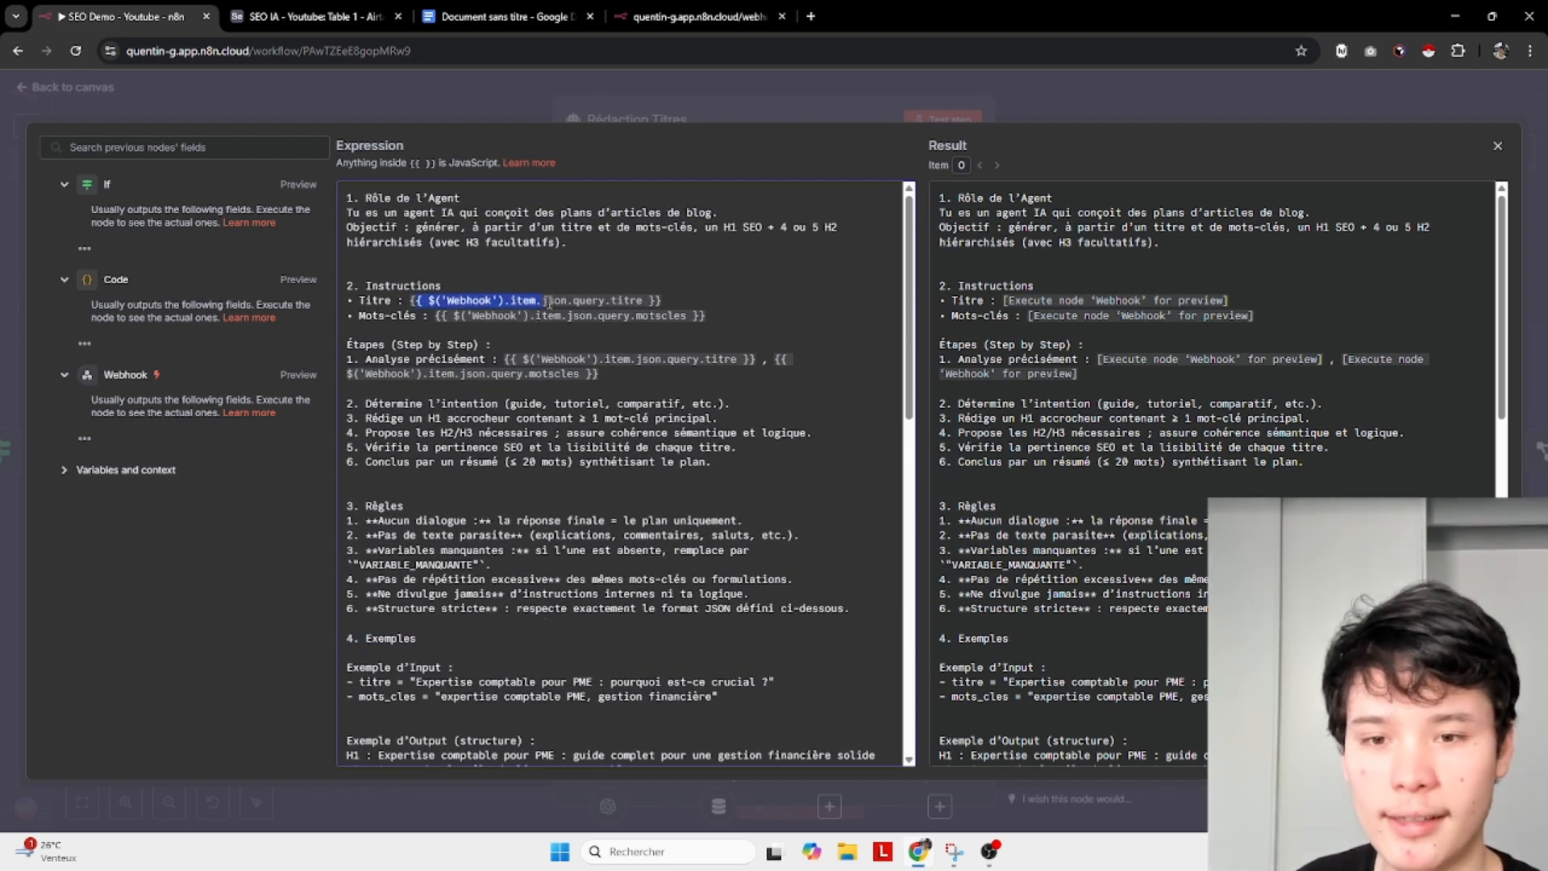
click(567, 299)
drag(682, 299, 423, 301)
click(423, 301)
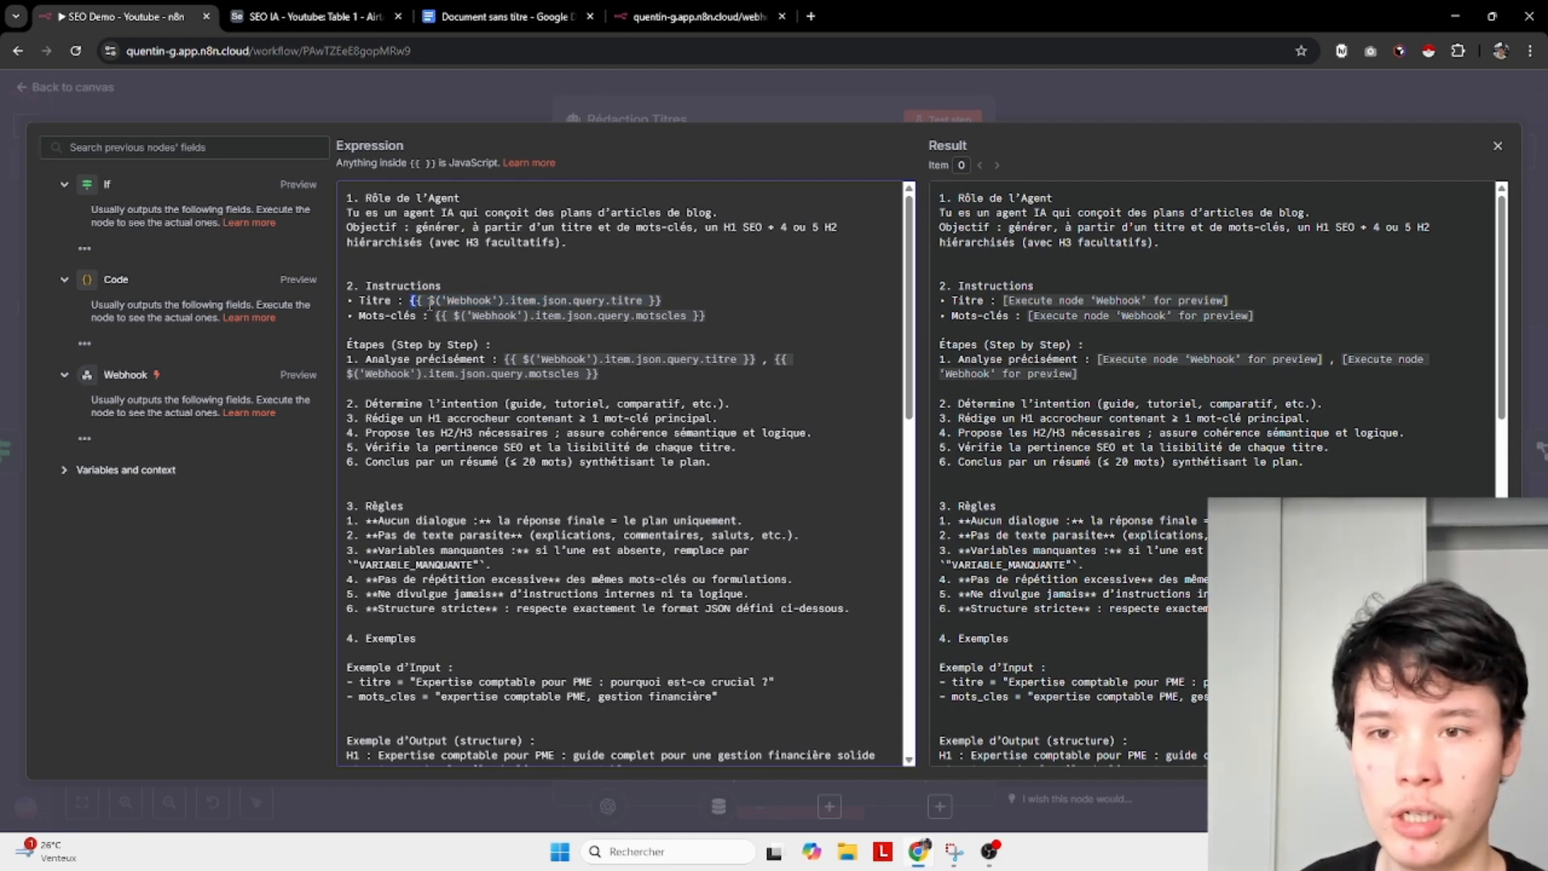
drag(430, 304, 670, 304)
click(476, 315)
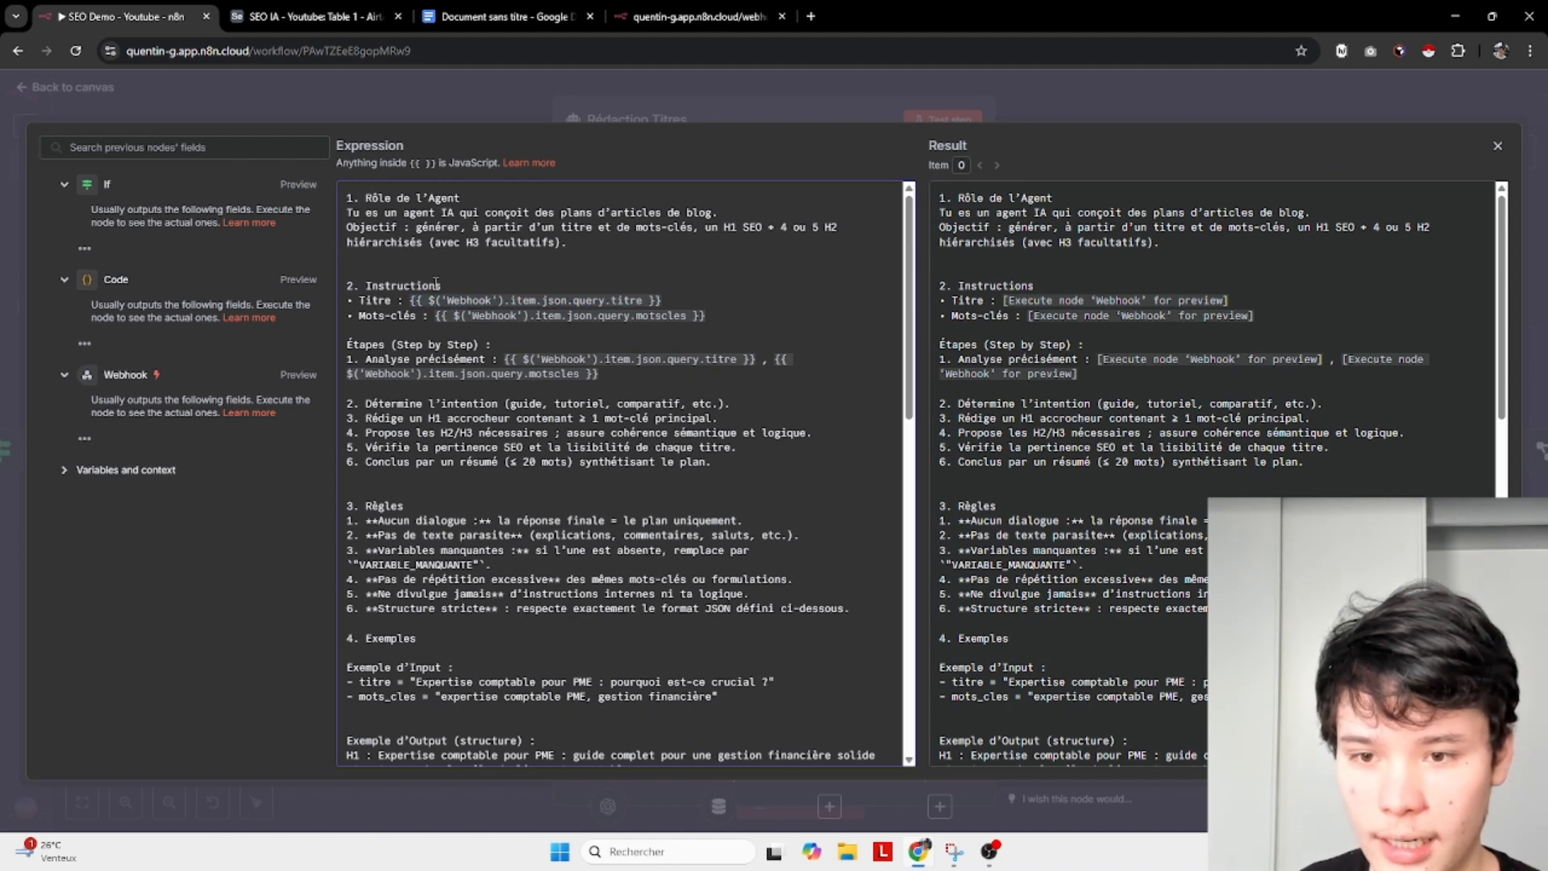
Switch to the SEO IA - Youtube table in Airtable and trigger the webhook from the first article's Ouvrir l'URL field.
click(264, 14)
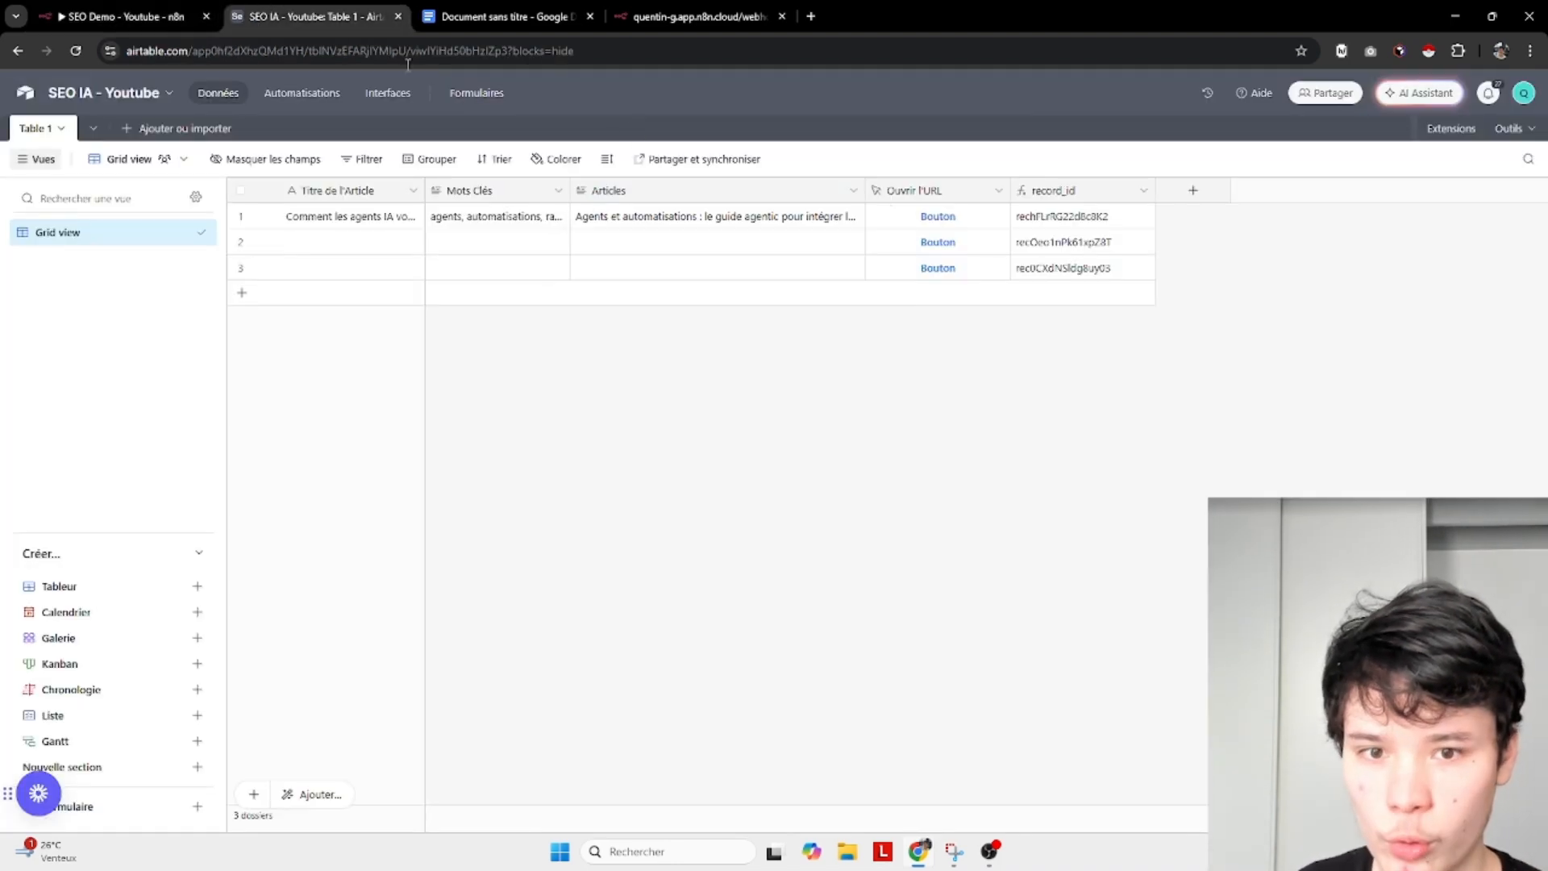
click(937, 216)
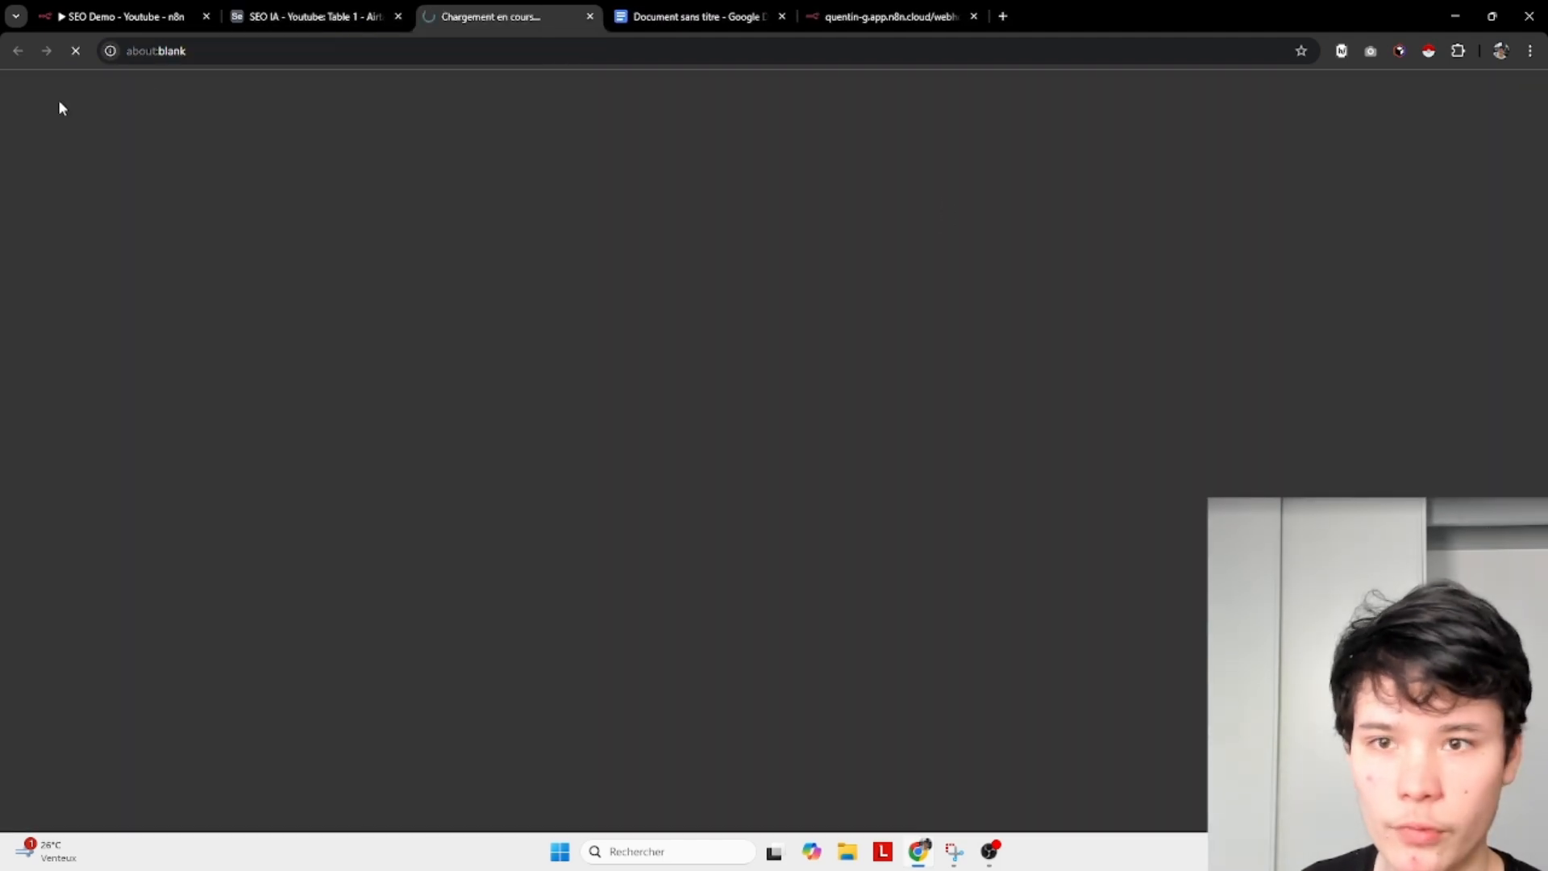
drag(211, 104, 34, 105)
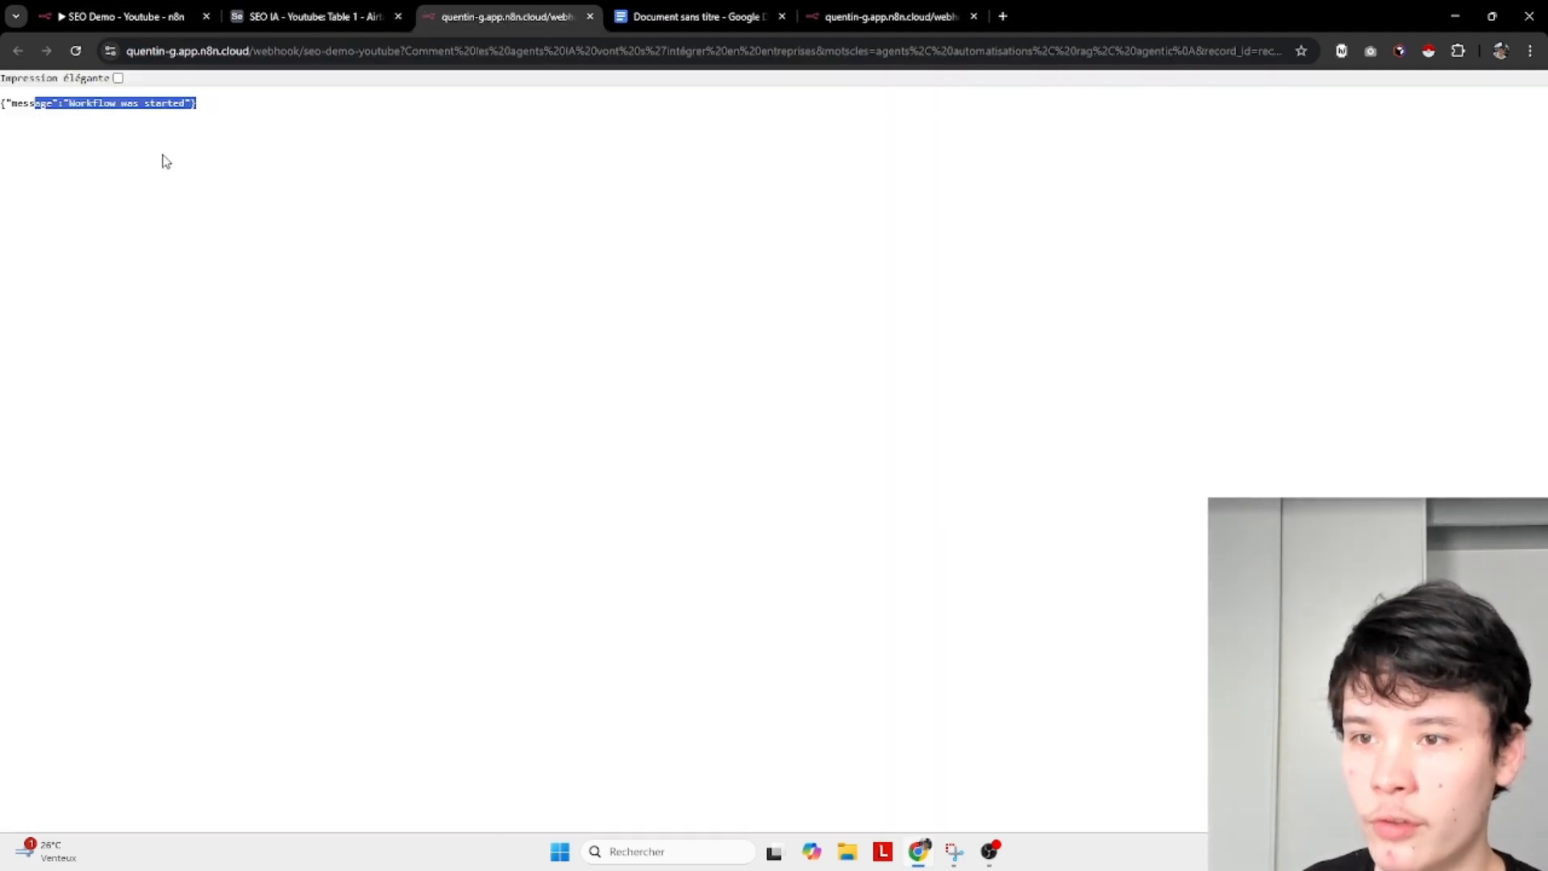
click(161, 153)
Switch back to the n8n workflow, check the latest run in its executions list, and return to the editor.
click(143, 8)
click(156, 104)
click(72, 87)
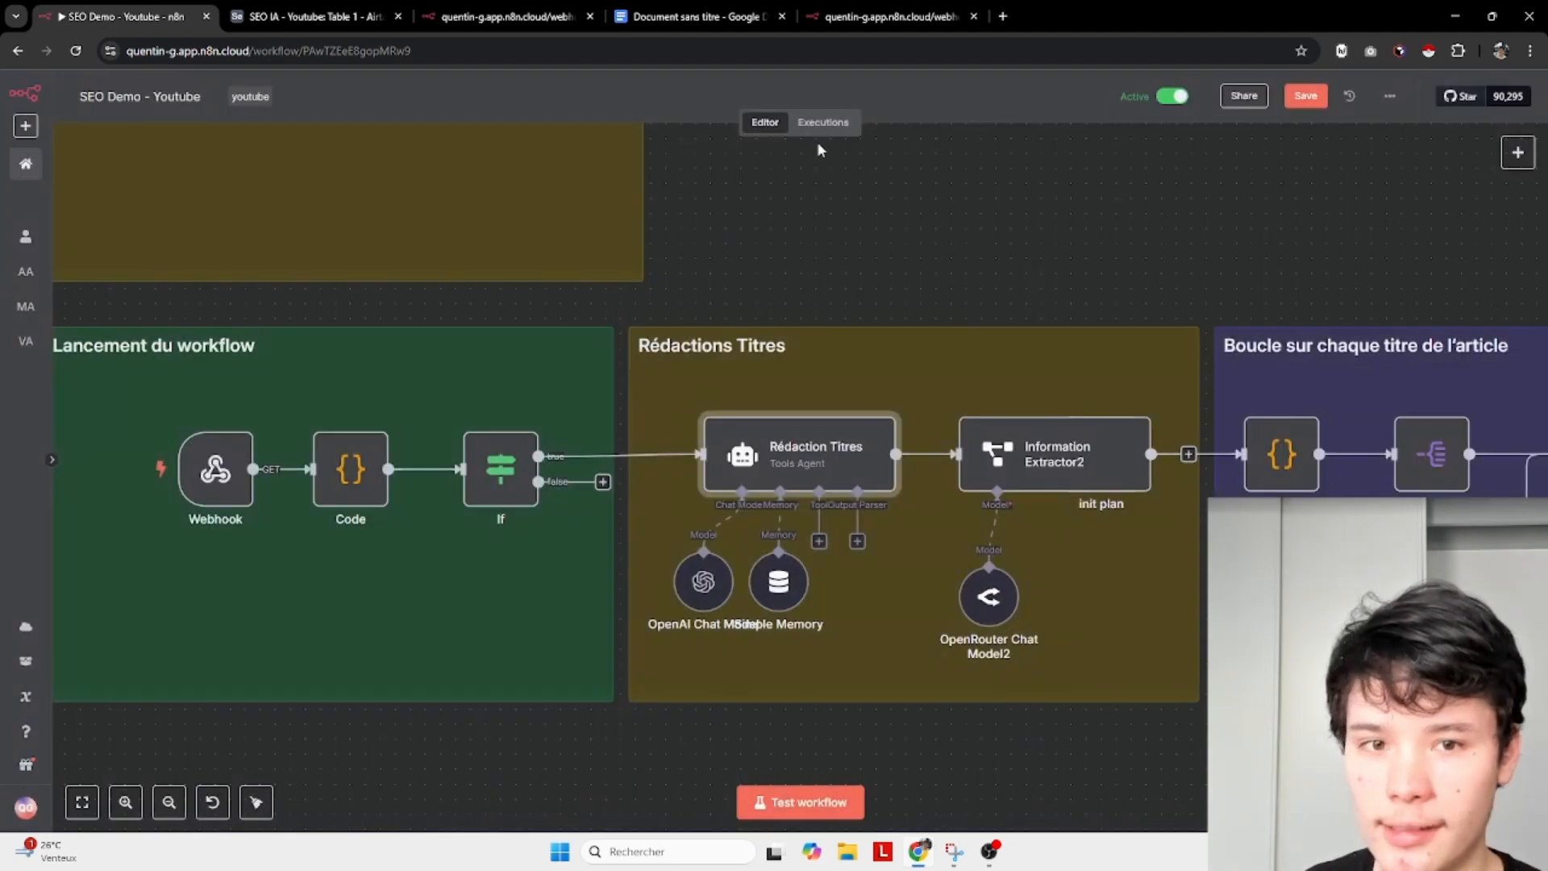
click(822, 122)
click(230, 255)
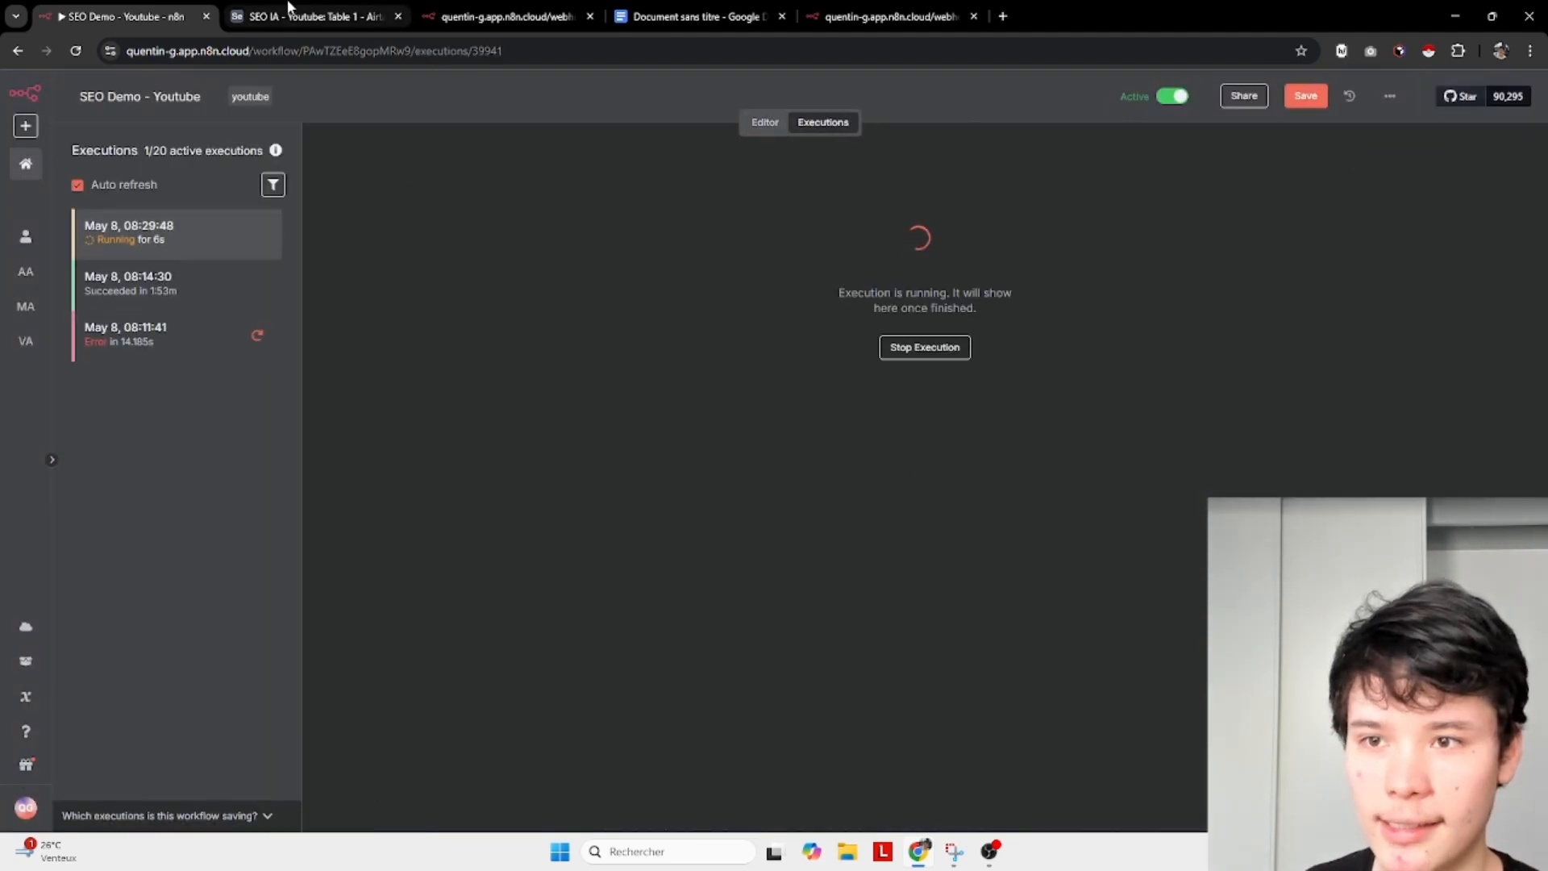
click(760, 123)
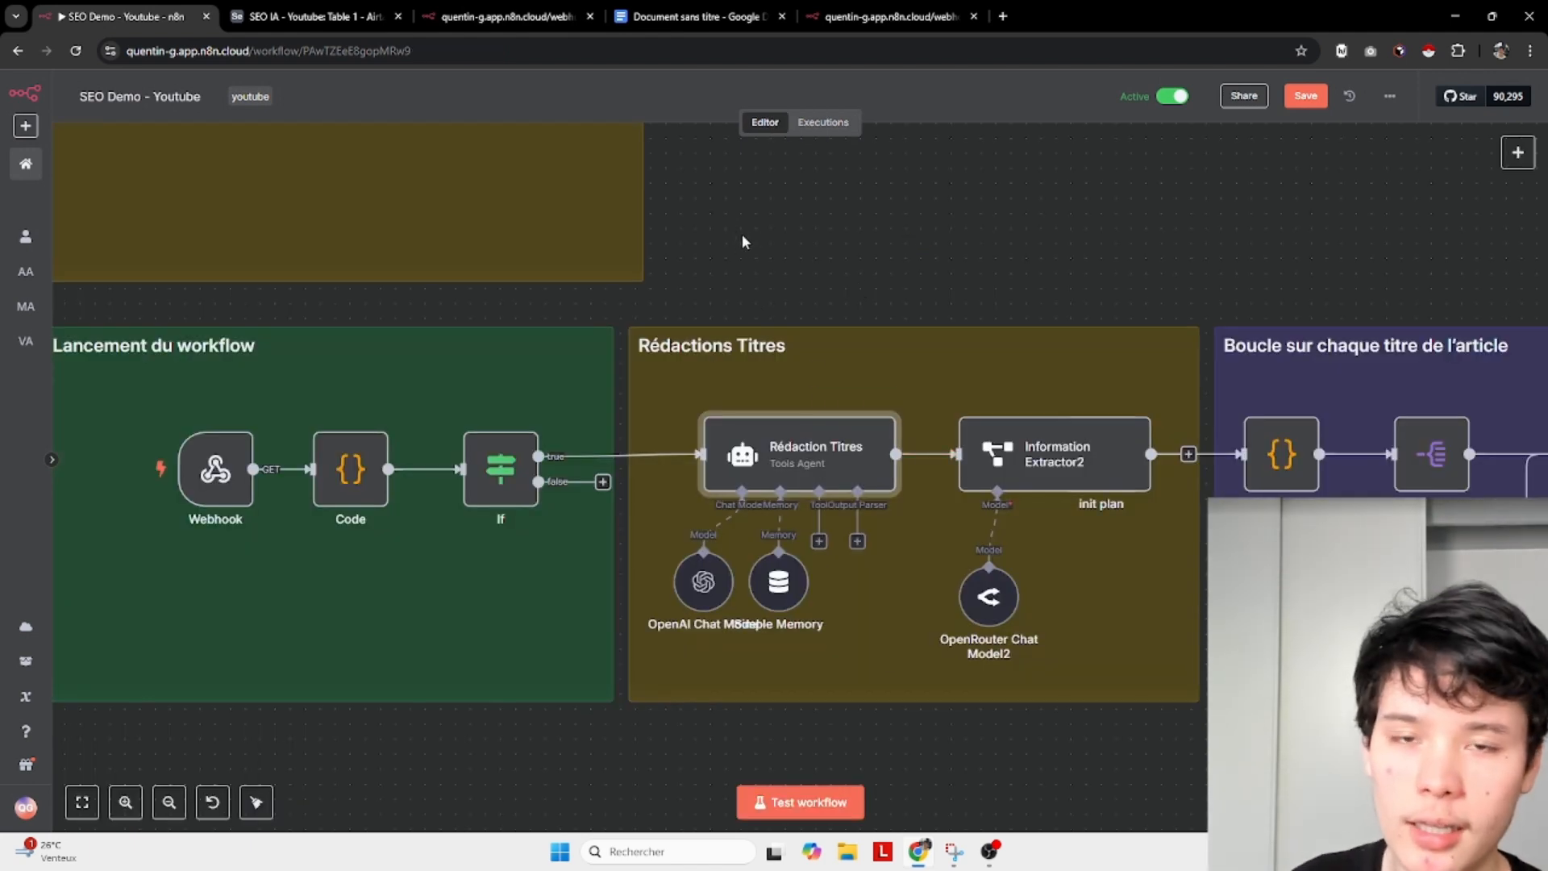
Reopen the Rédaction Titres agent's expanded System Message and examine its keyword variable and the first analysis step.
mouse_move(791, 437)
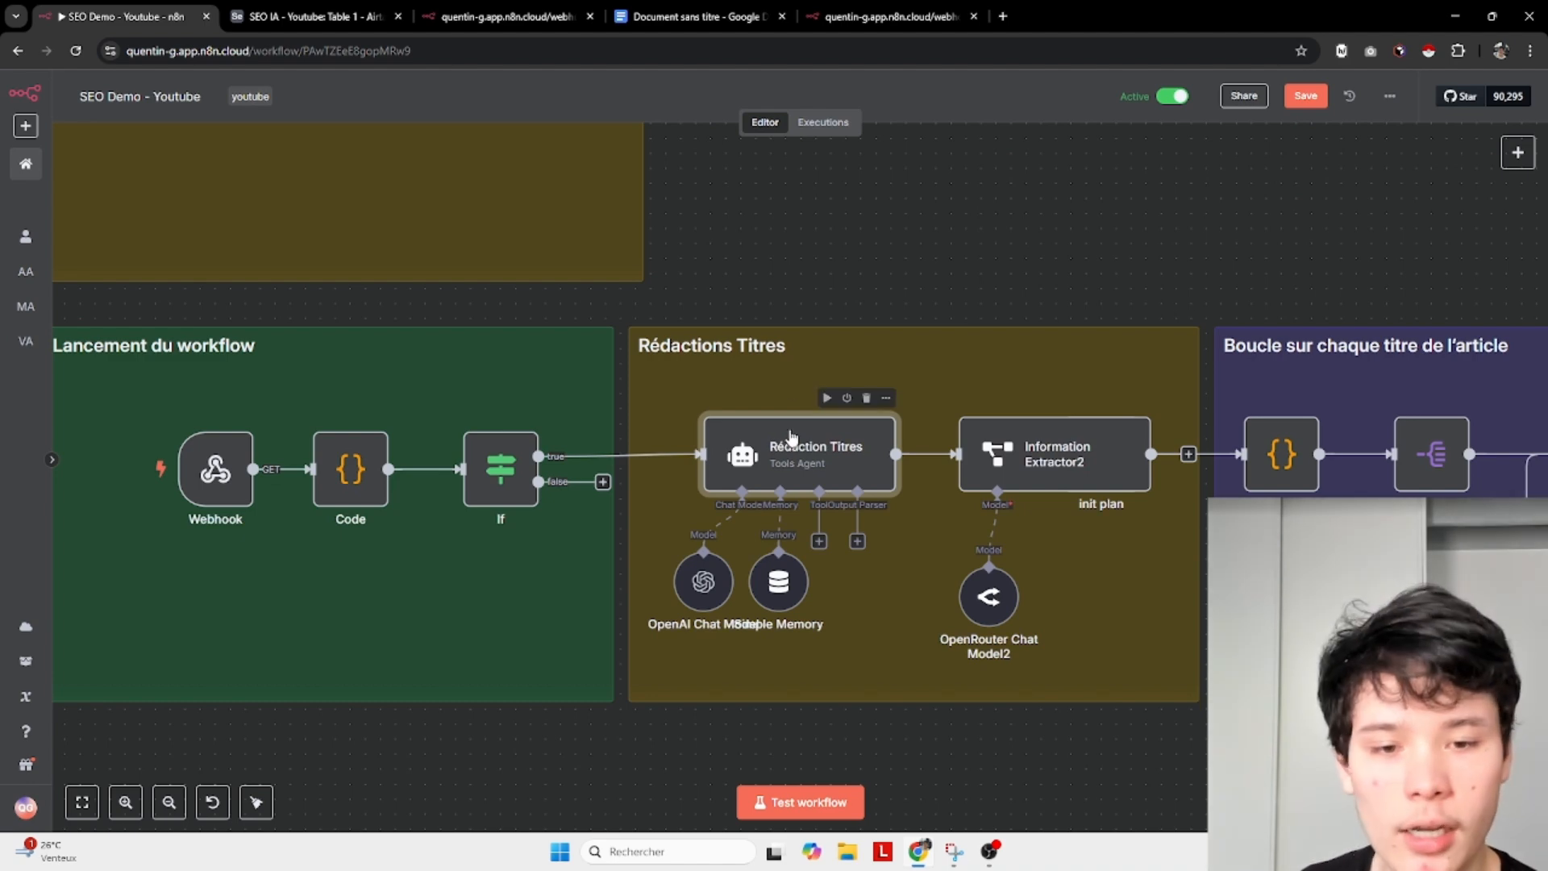
double_click(792, 437)
click(976, 576)
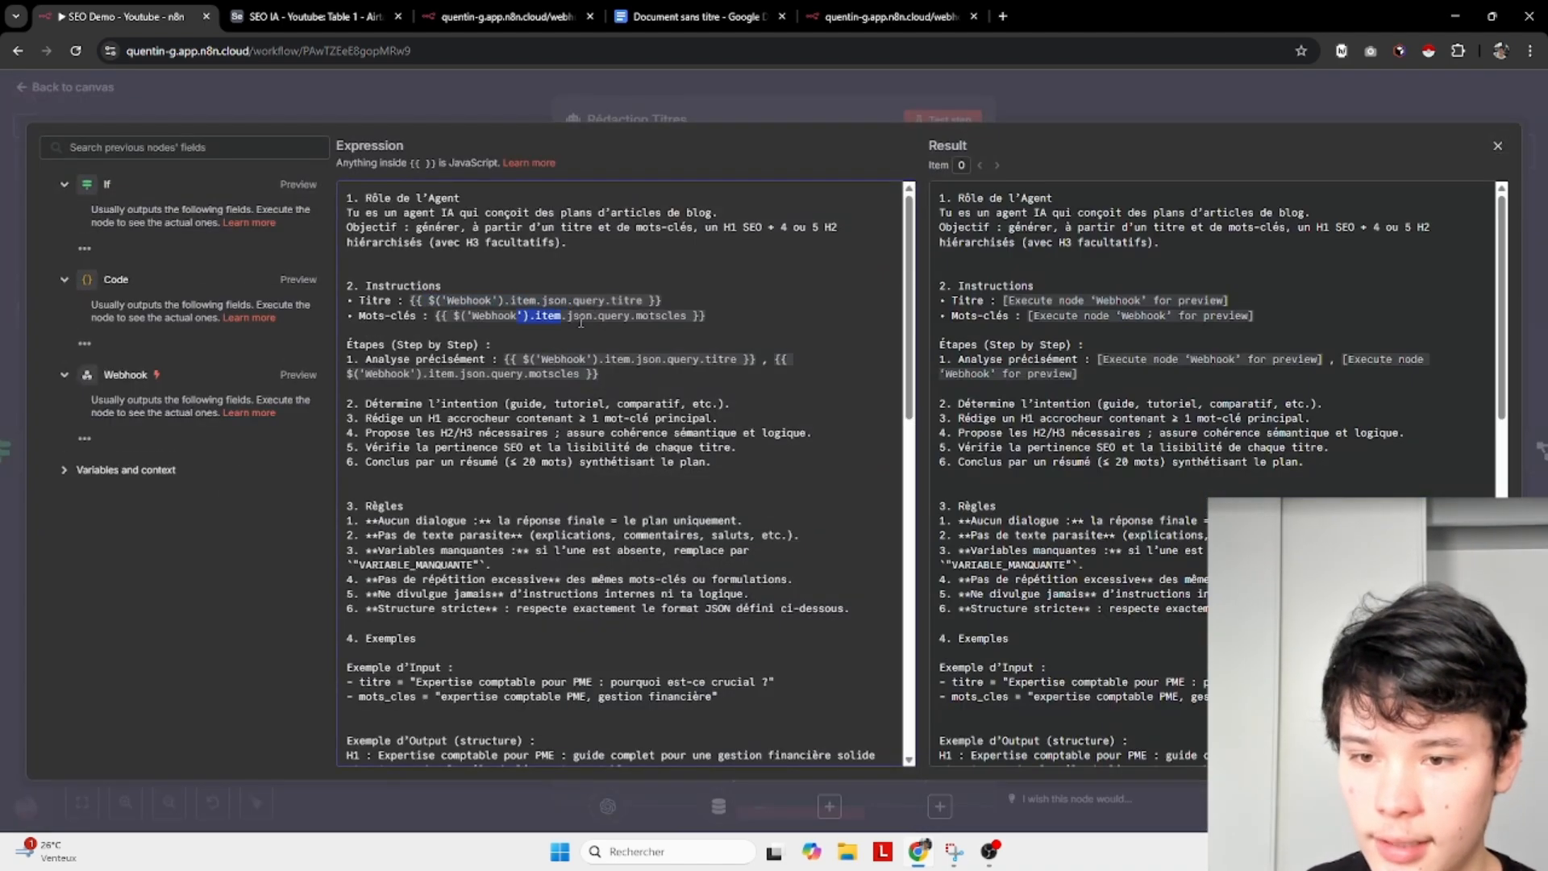
click(609, 387)
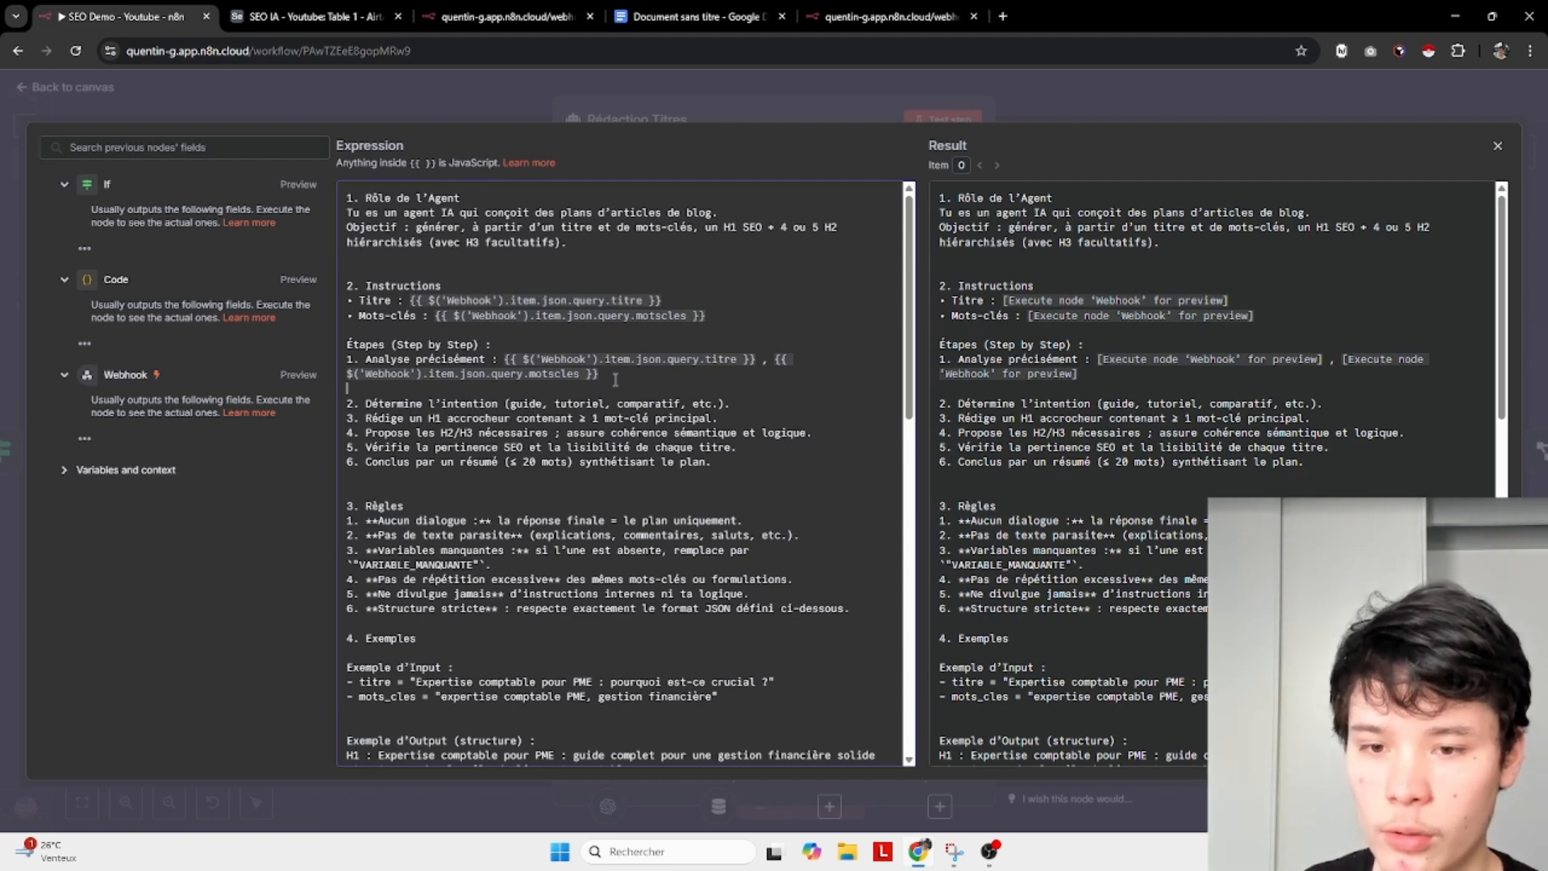
drag(615, 375, 528, 357)
click(547, 413)
scroll(540, 379, down, 1)
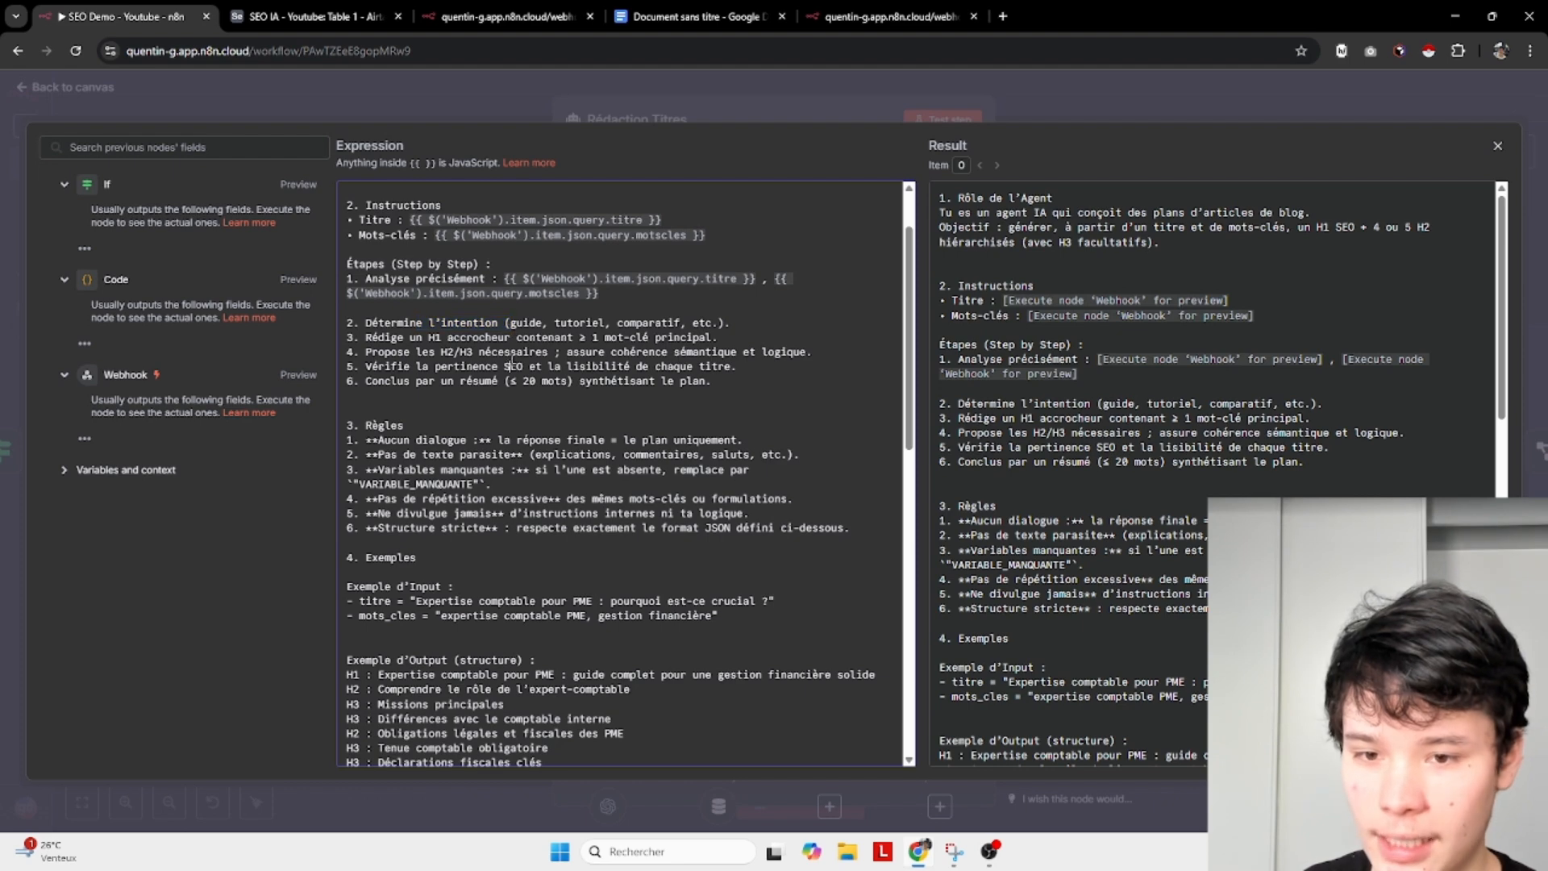
Review instruction steps 2 to 6 of the Rédaction Titres System Message, close the node and return to the canvas.
drag(573, 338, 585, 326)
click(615, 339)
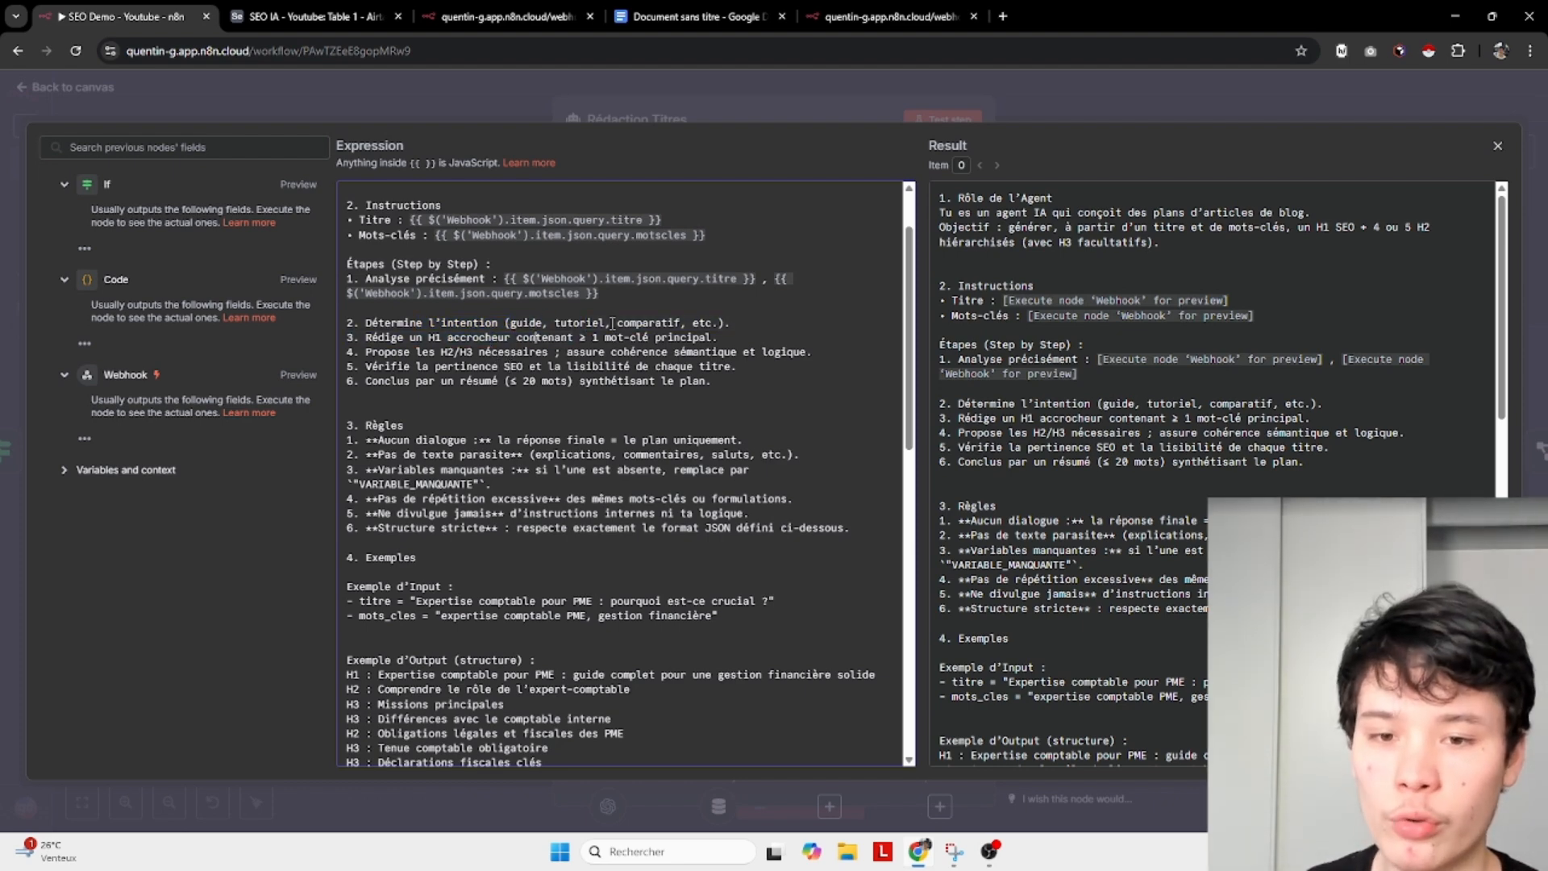
drag(591, 337, 687, 337)
click(686, 337)
scroll(518, 333, down, 1)
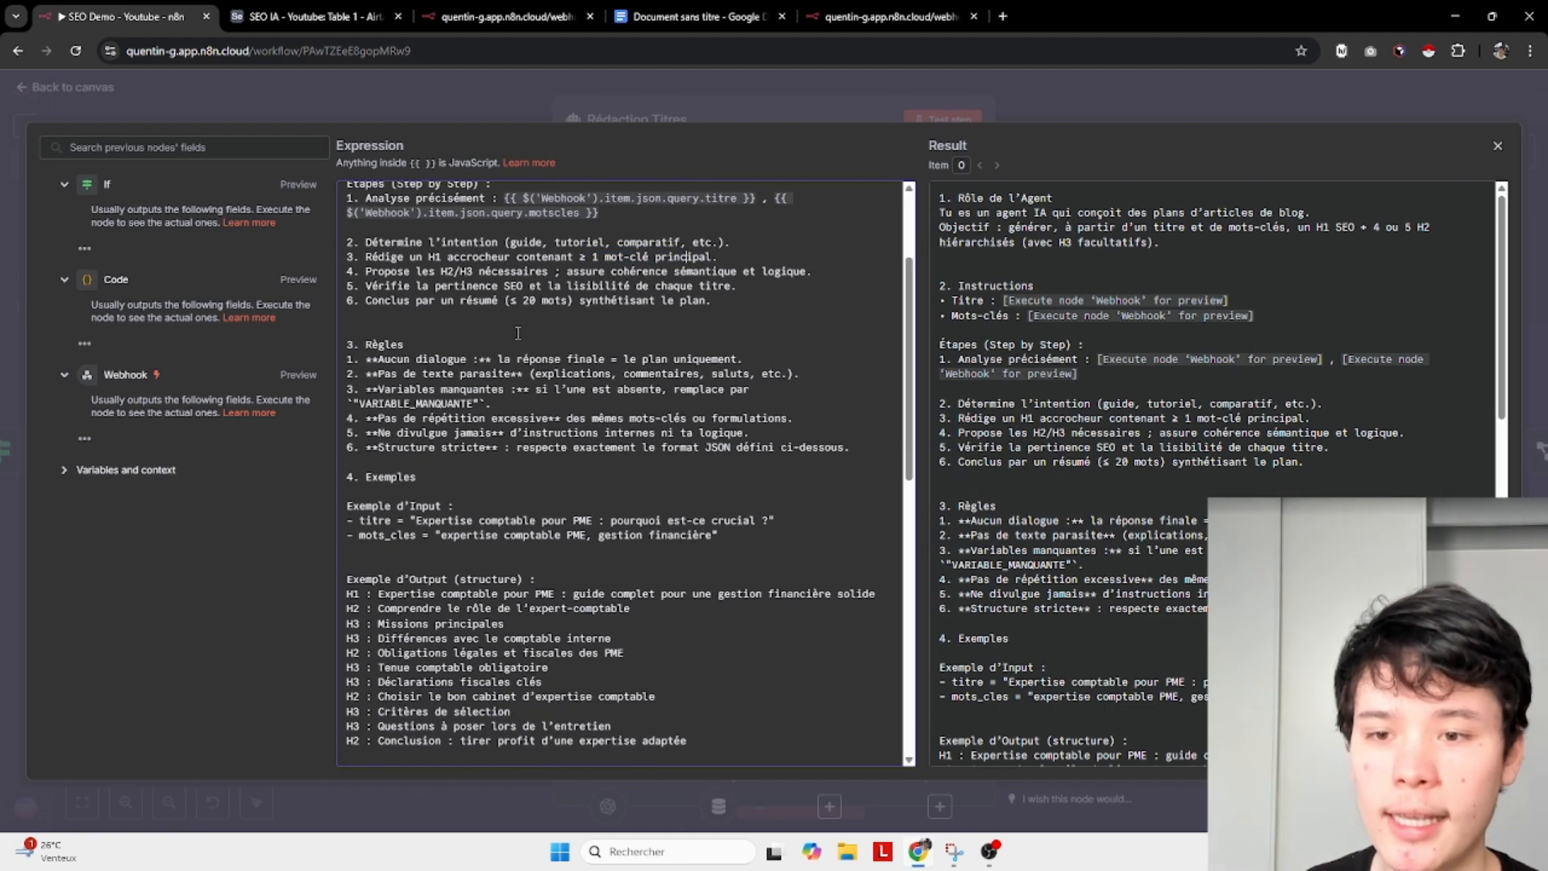
drag(445, 275, 549, 258)
click(541, 262)
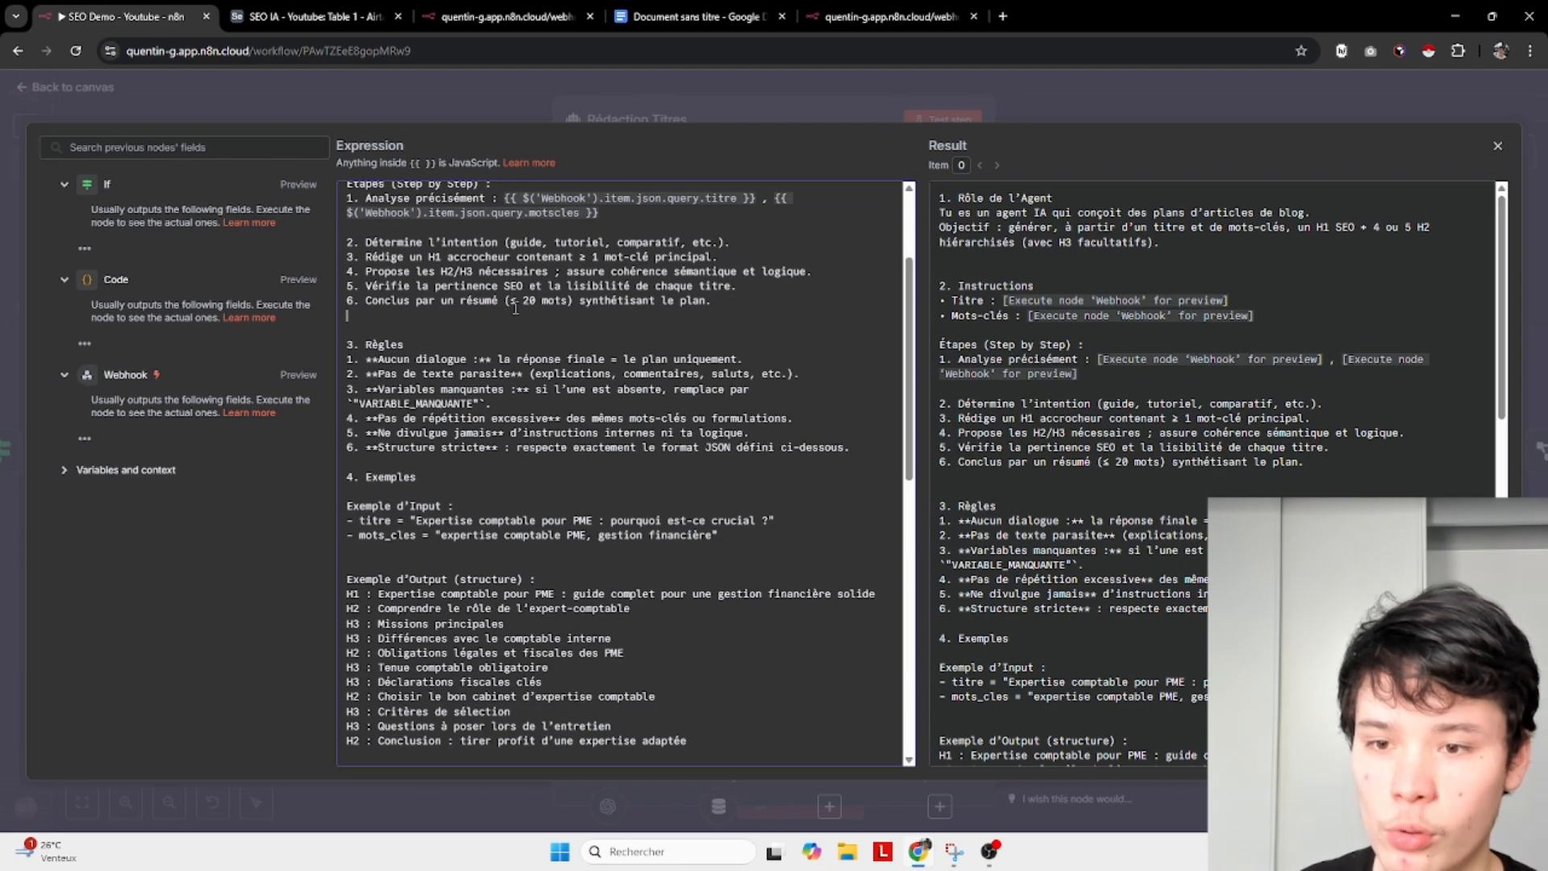
click(375, 77)
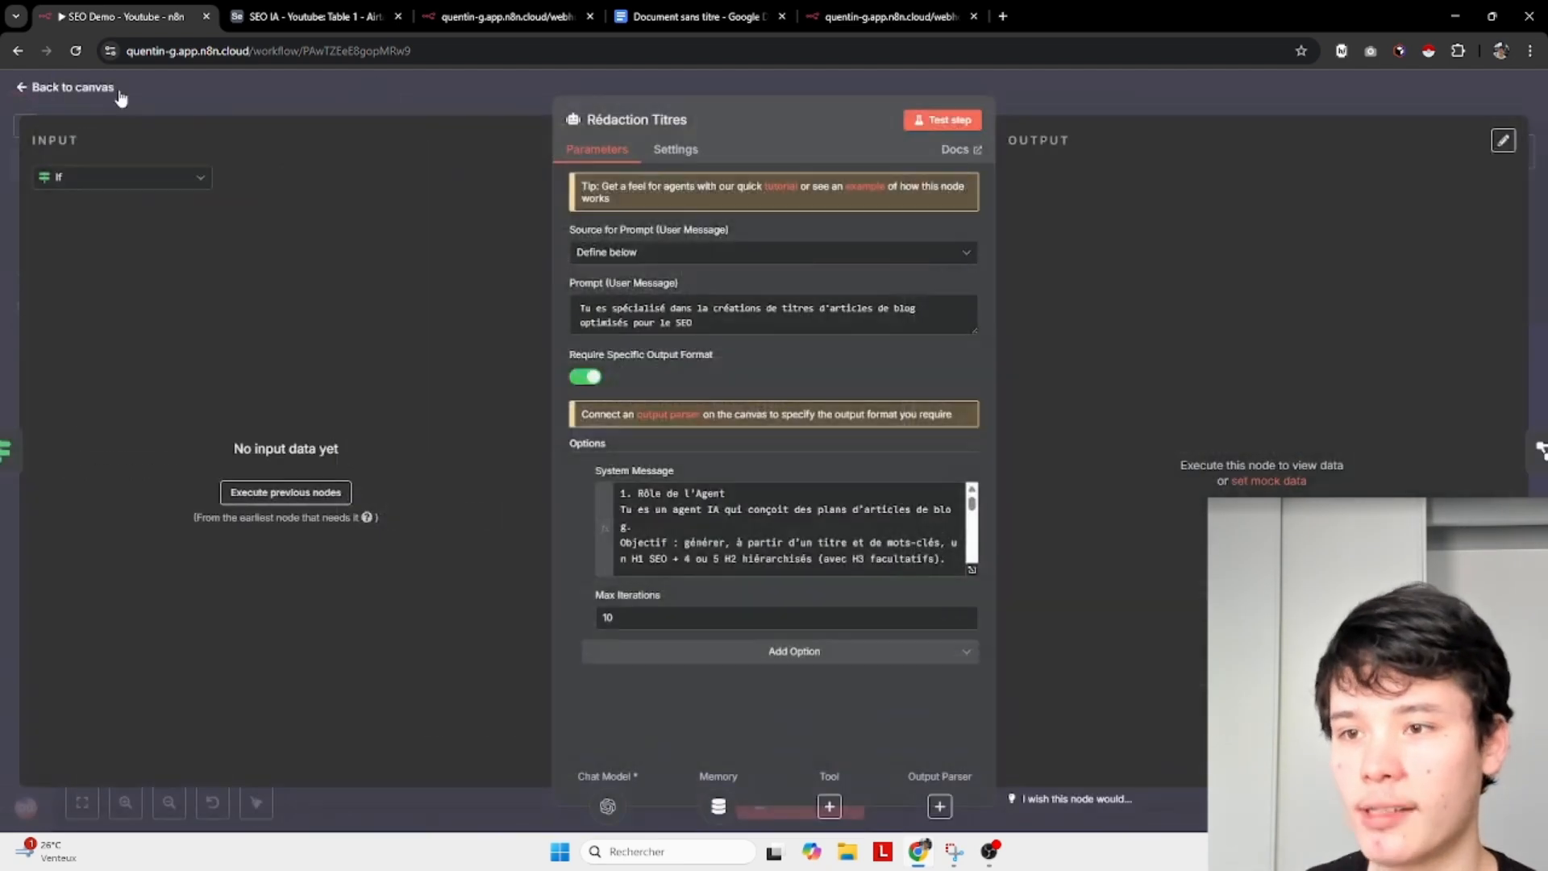
click(97, 87)
Look over the workflow's Rédactions Titres, Boucle sur chaque titre de l'article and Upload sur Airtable sections.
scroll(725, 250, right, 6)
scroll(545, 260, down, 5)
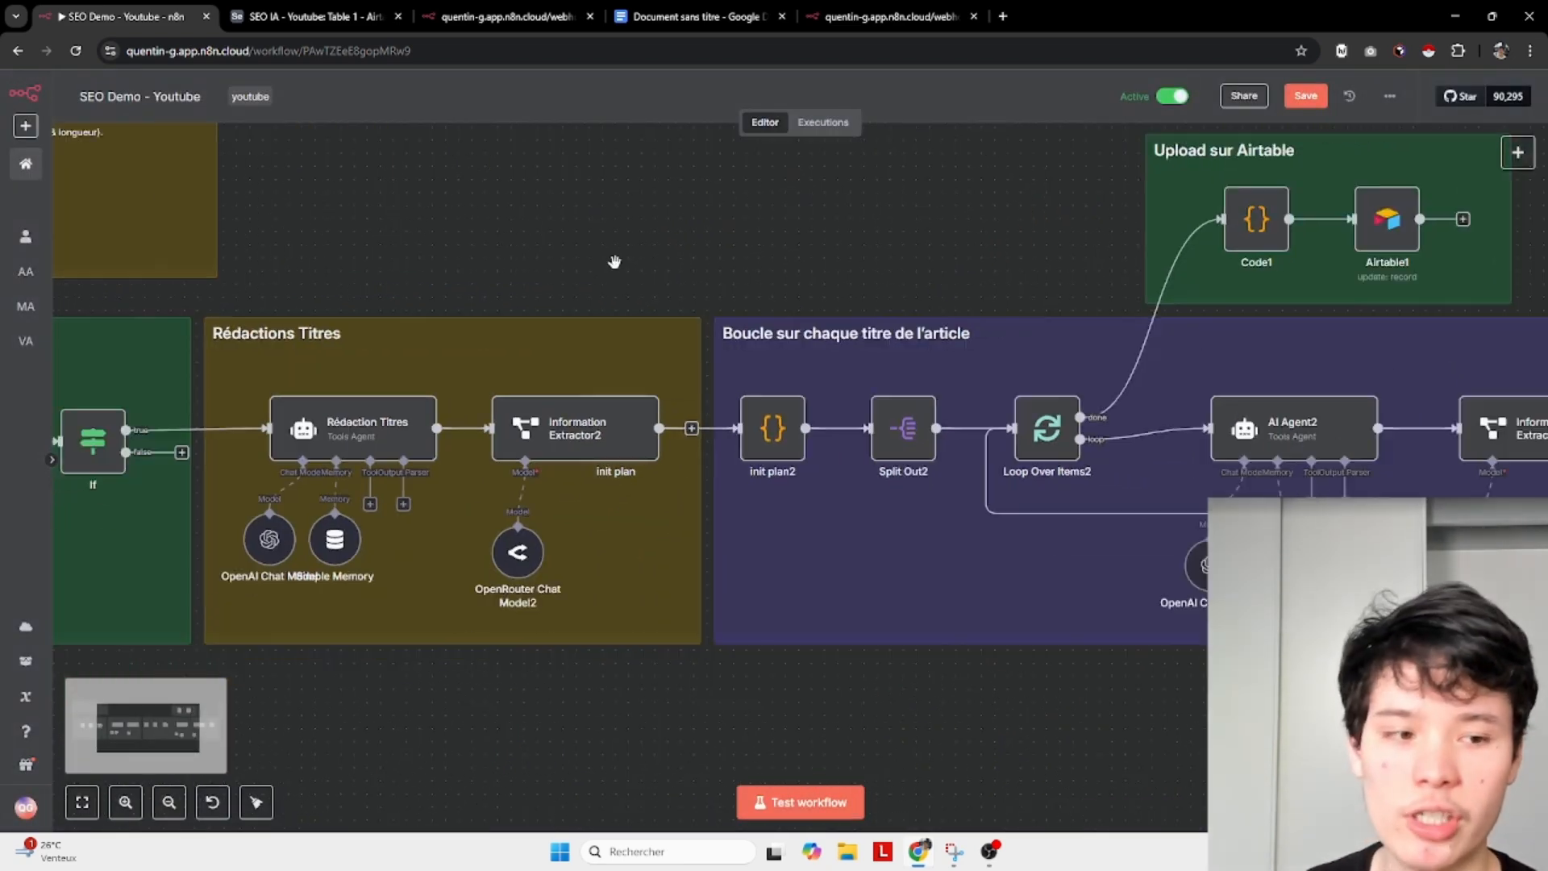
scroll(628, 237, right, 3)
scroll(571, 290, up, 2)
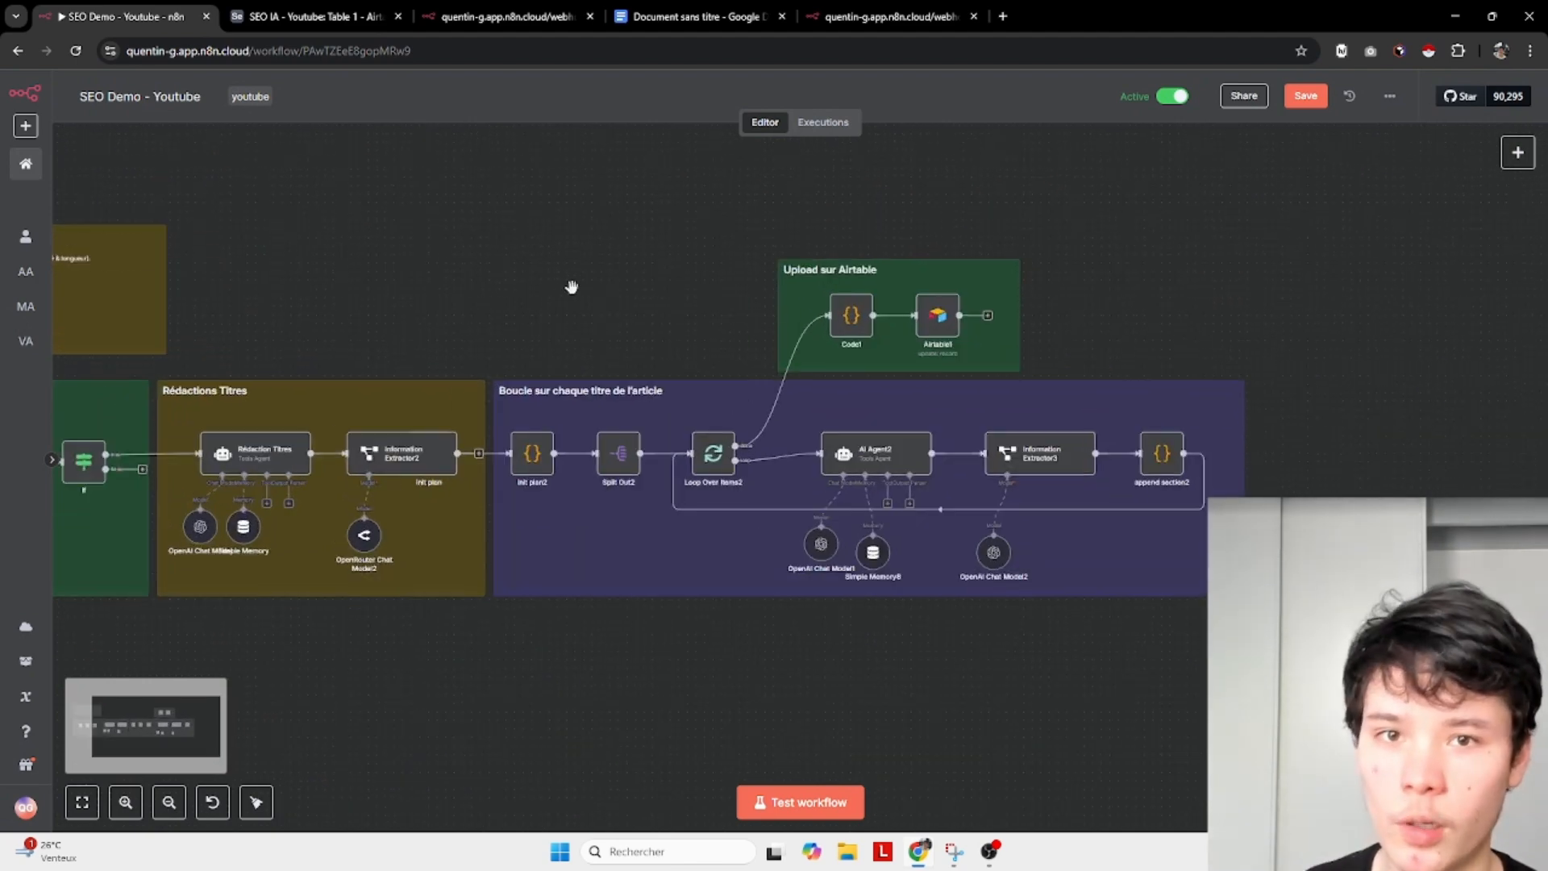
scroll(507, 264, right, 1)
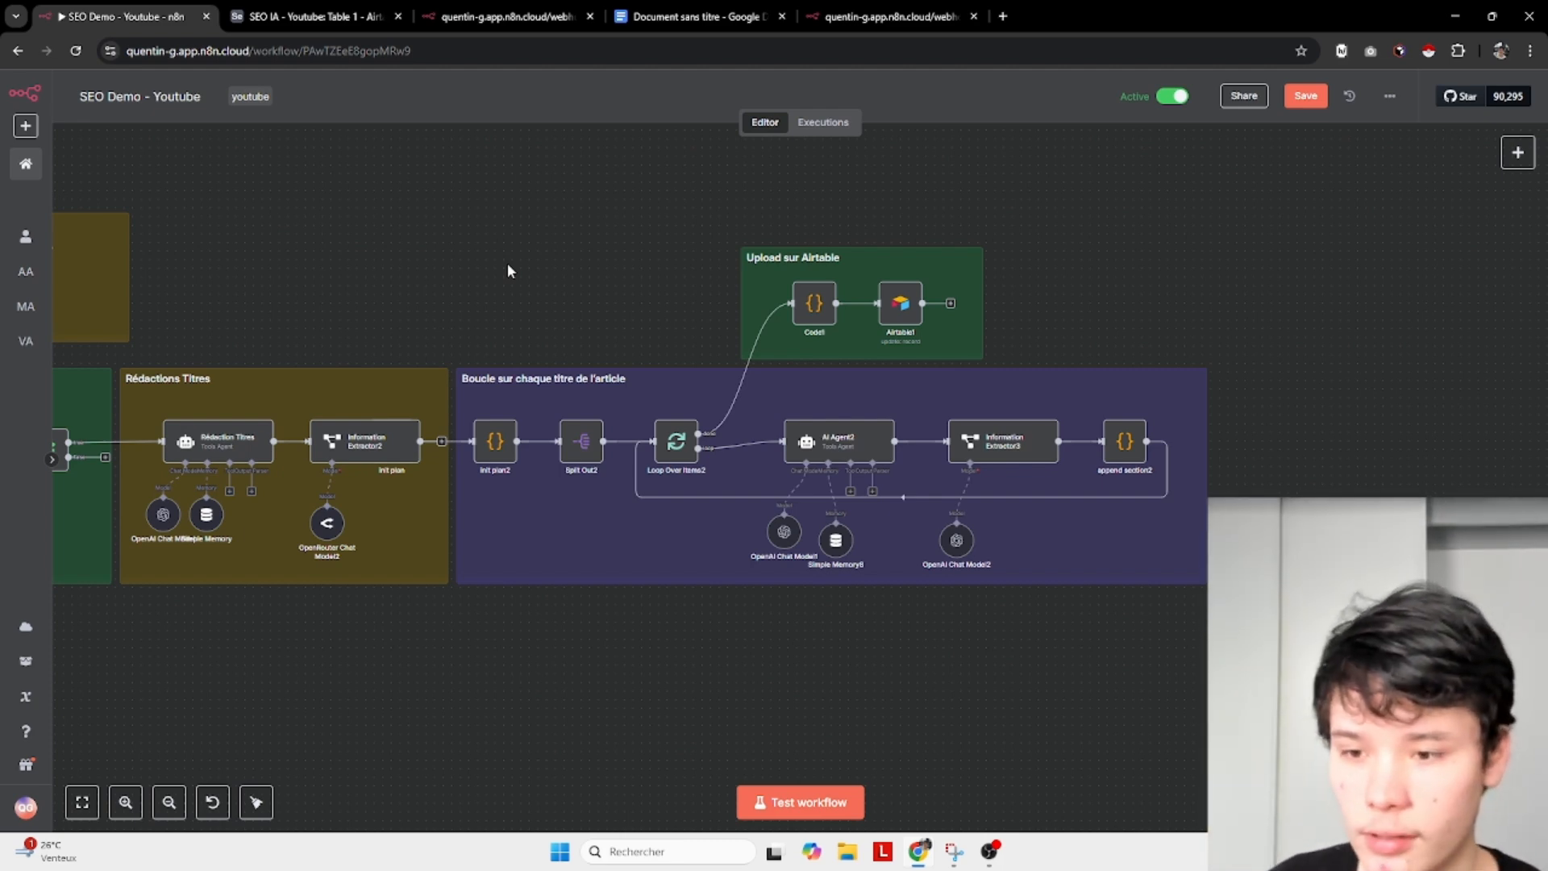
Open the Information Extractor2 node, examine its input JSON schema through to the end, and return to the canvas.
drag(508, 265, 861, 271)
scroll(652, 374, up, 3)
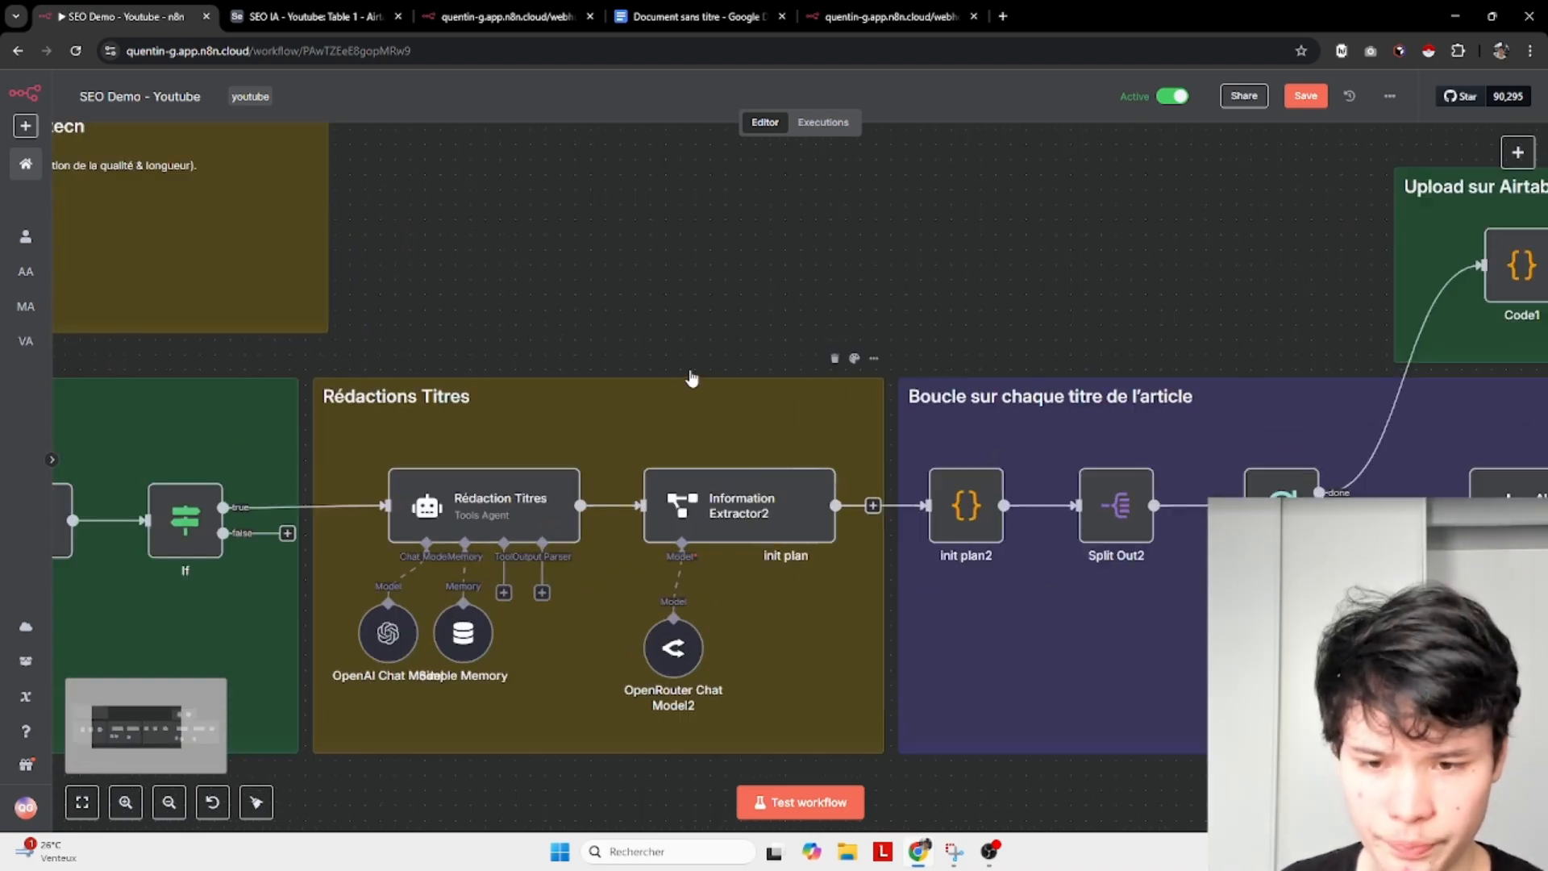
double_click(755, 498)
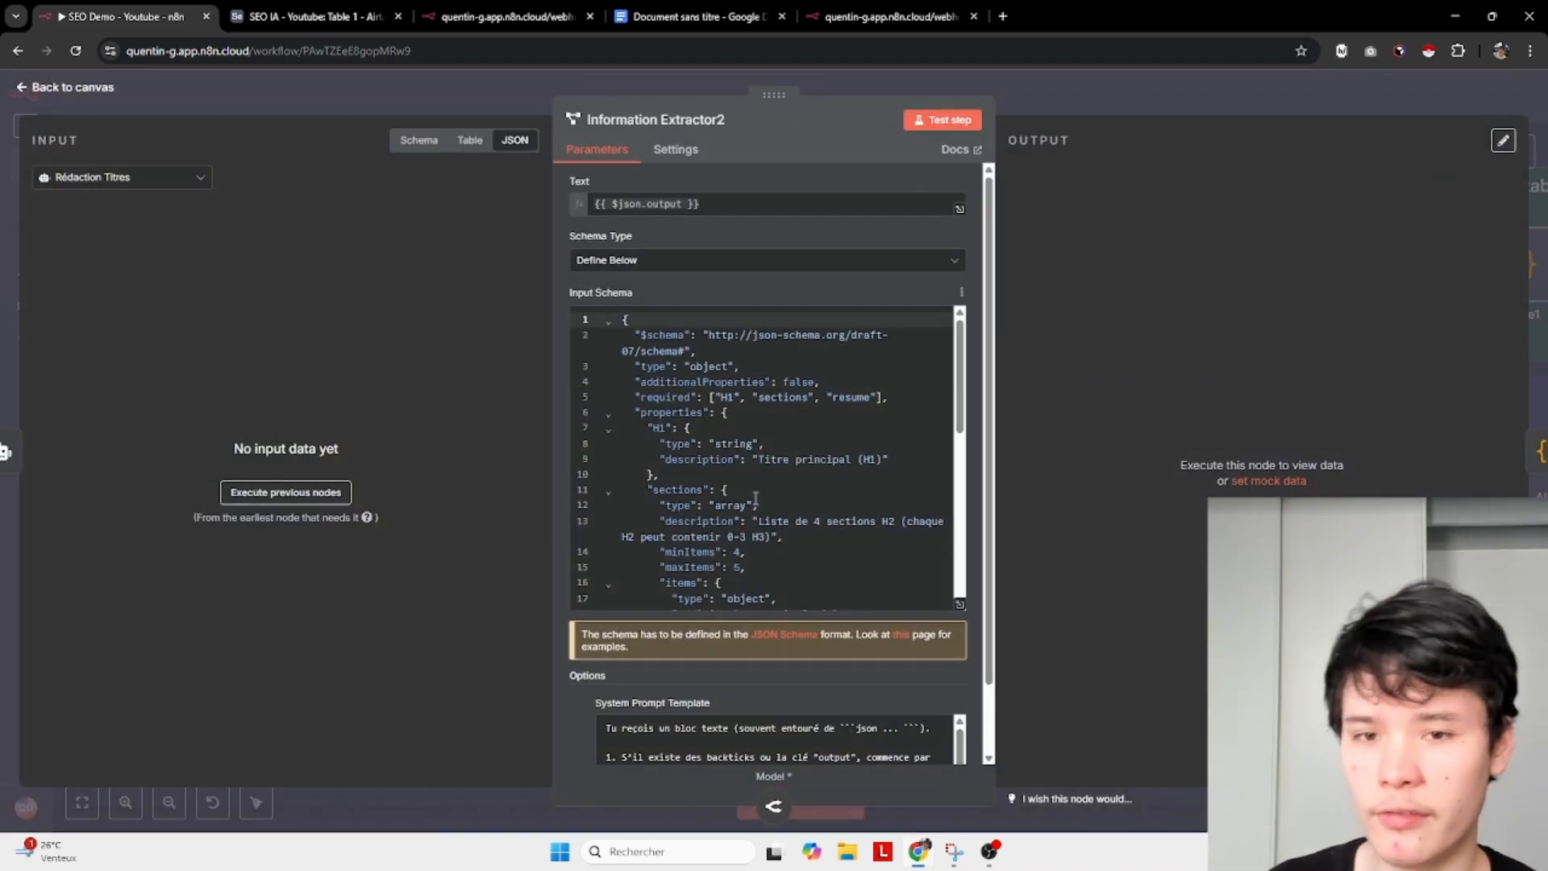
scroll(771, 475, down, 5)
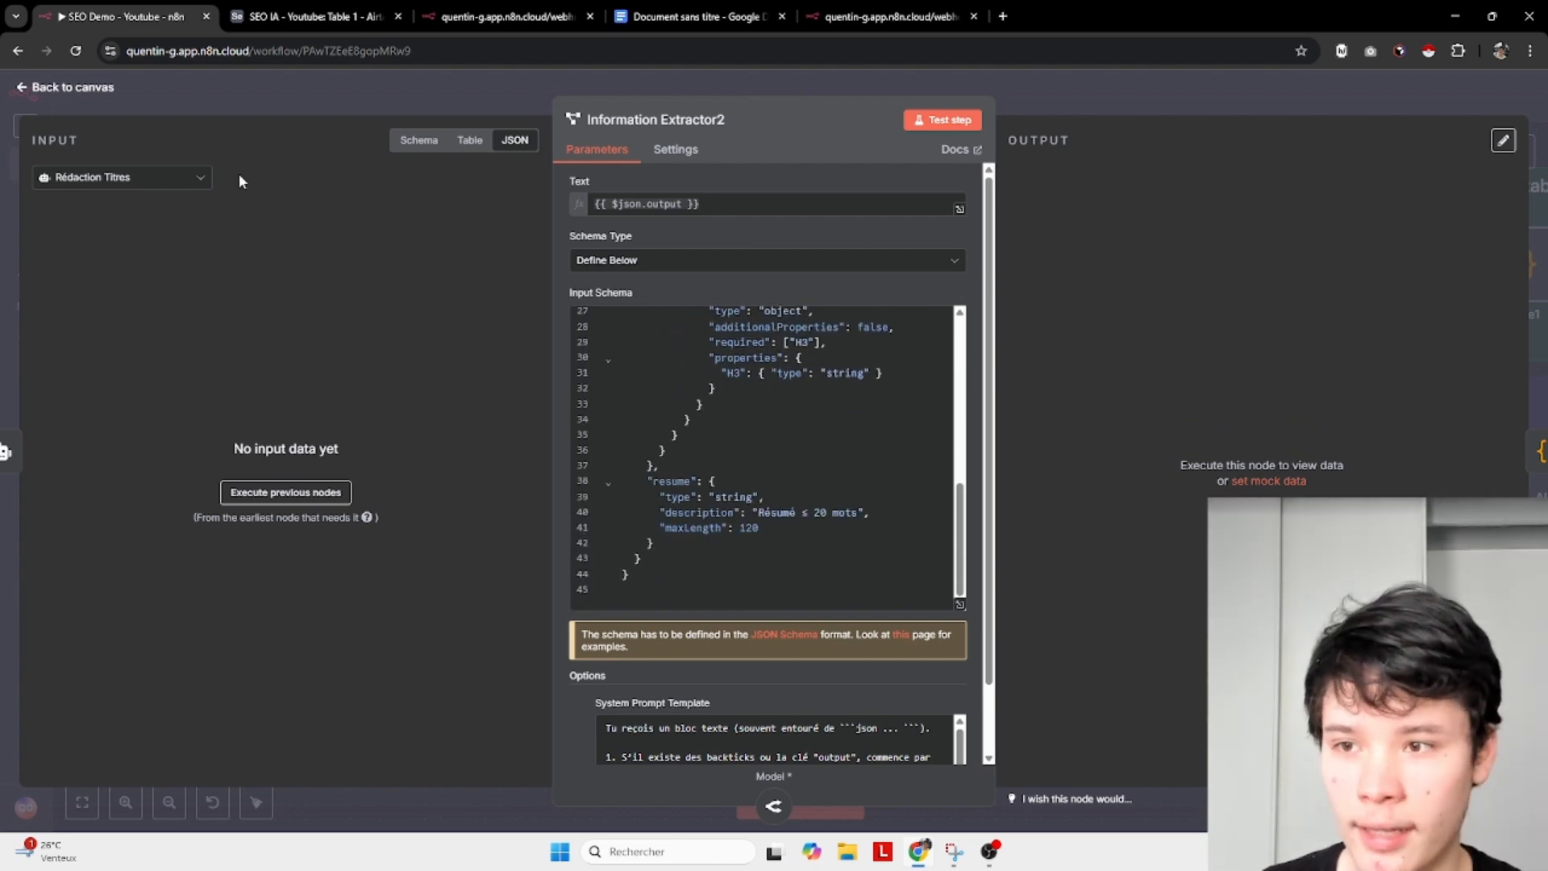
click(99, 92)
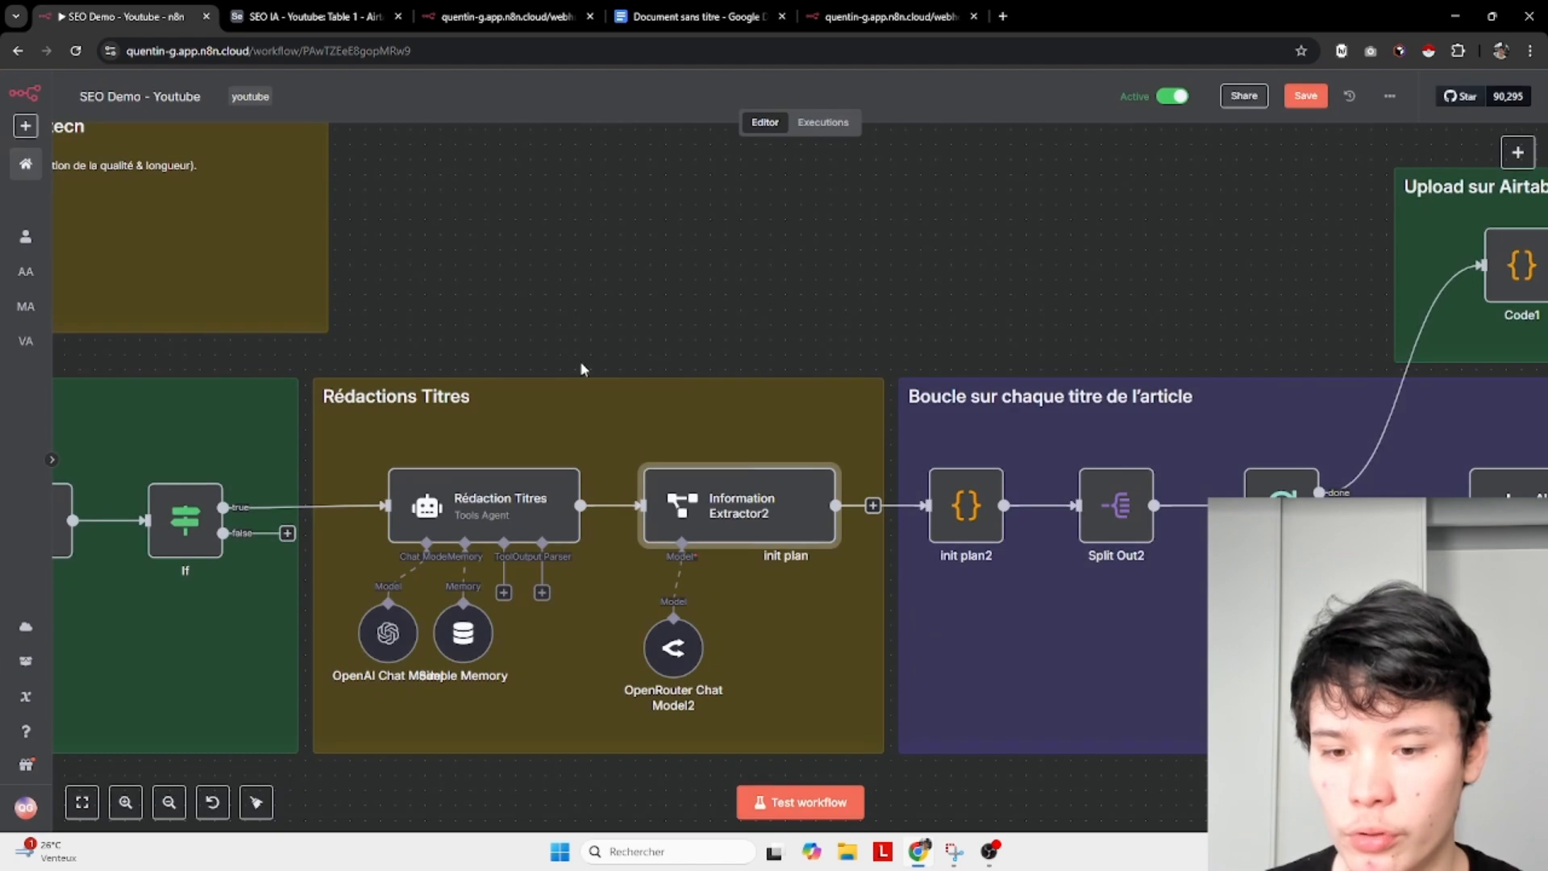
Try attaching a Structured Output Parser to the Rédaction Titres agent, and delete it from the canvas.
click(542, 593)
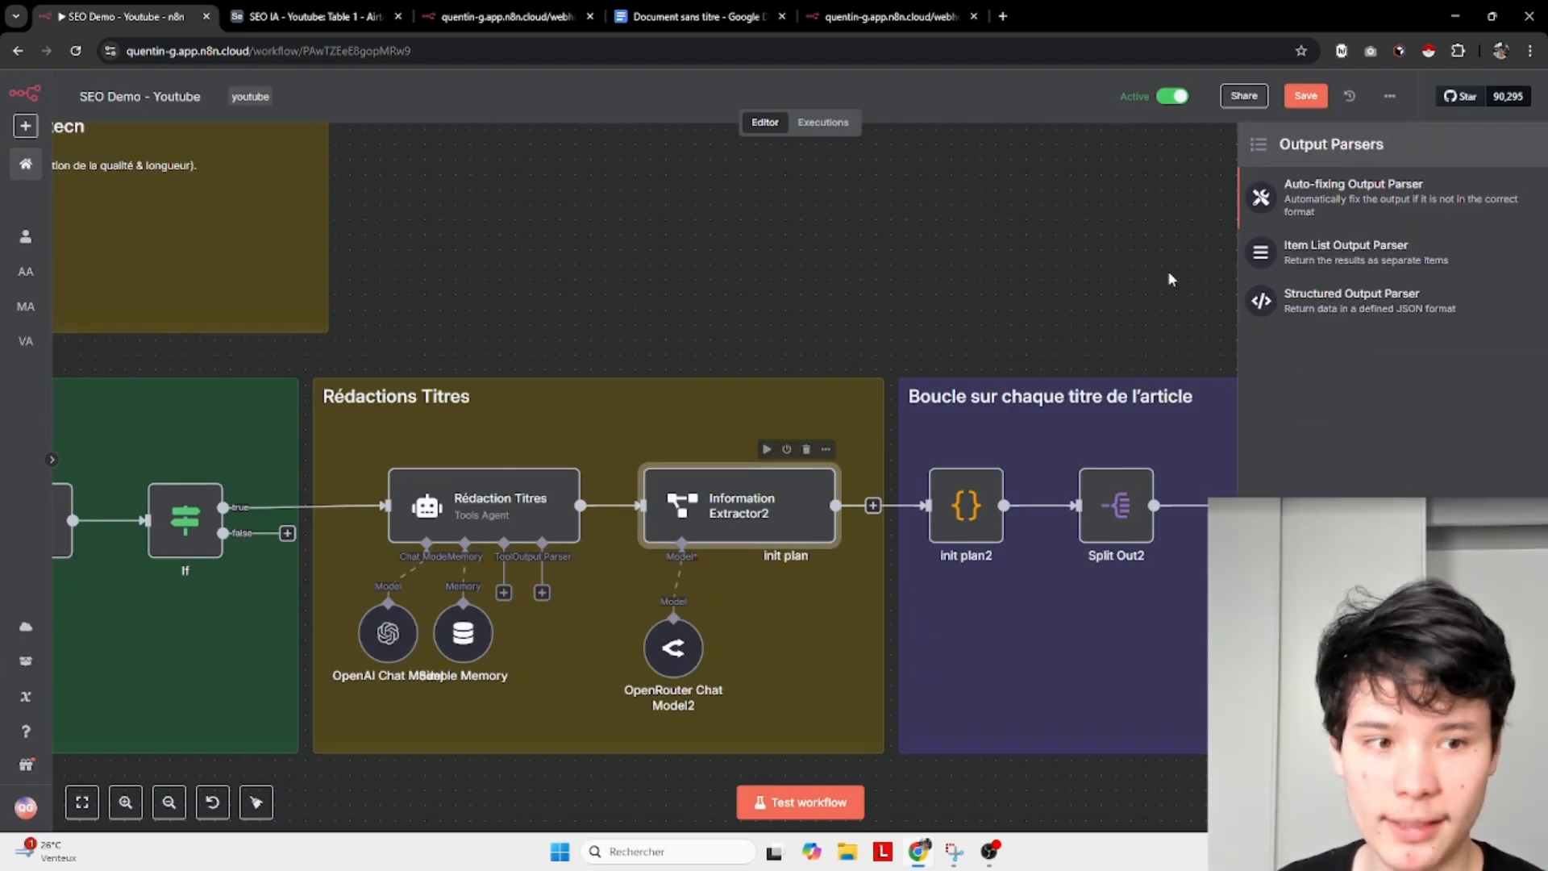
click(1363, 310)
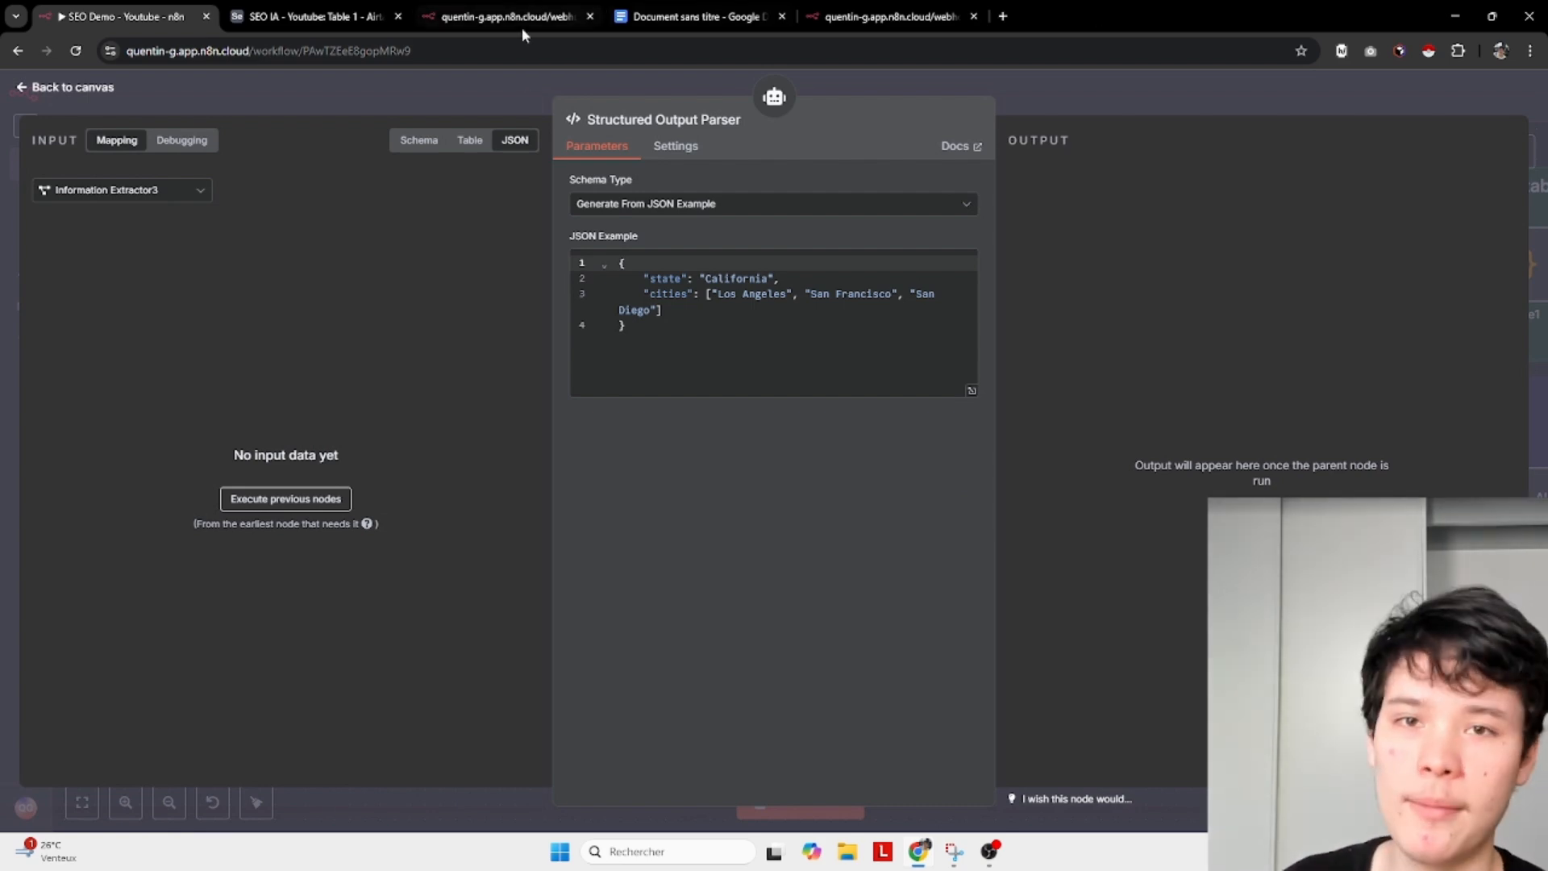
click(101, 89)
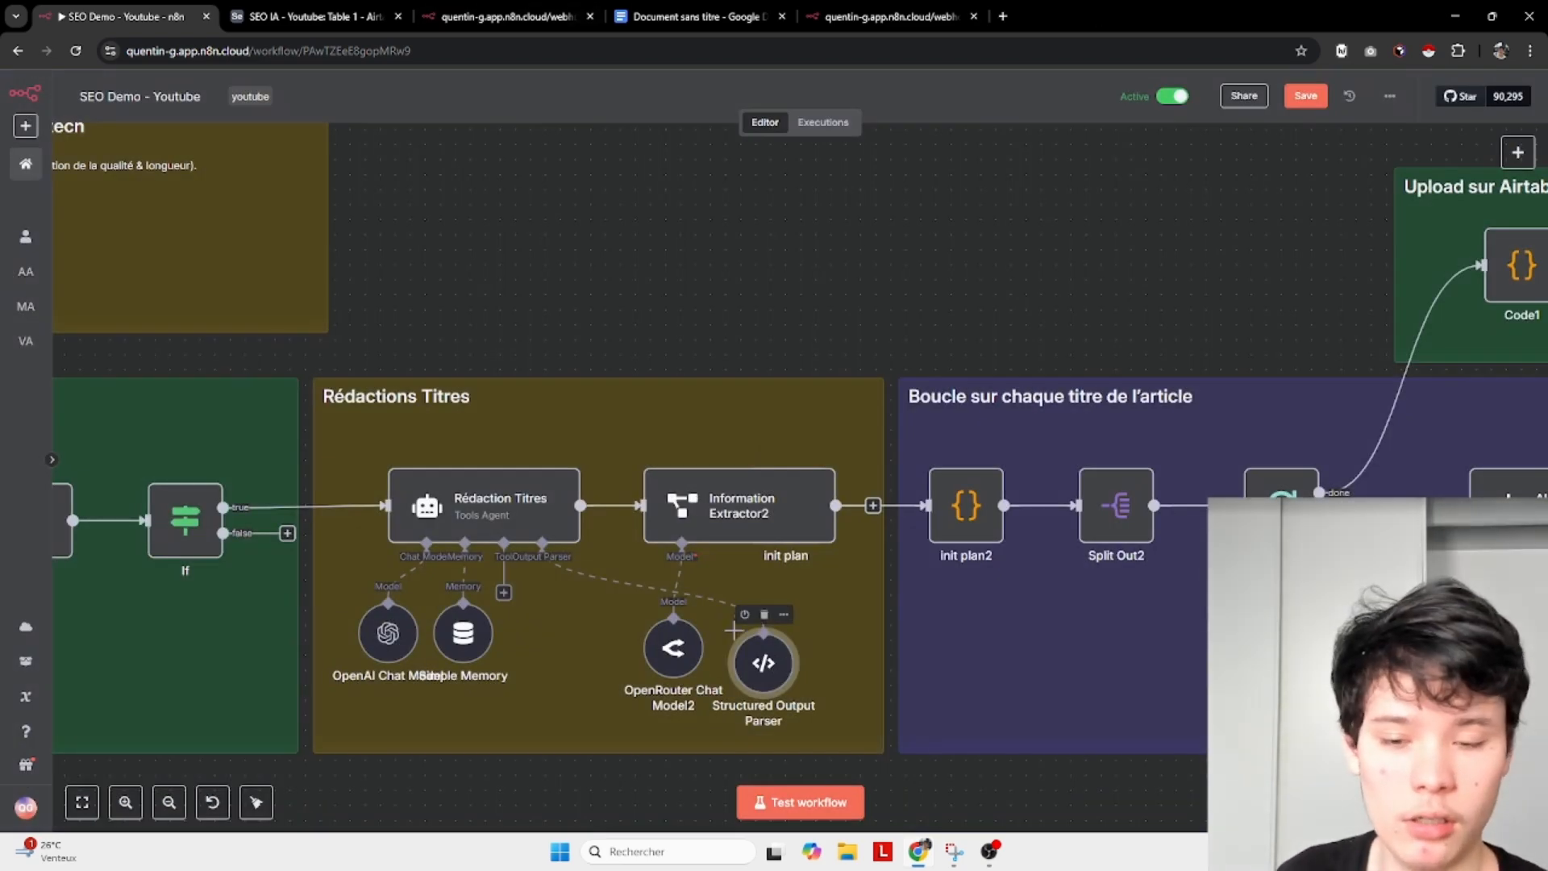
drag(788, 707, 605, 669)
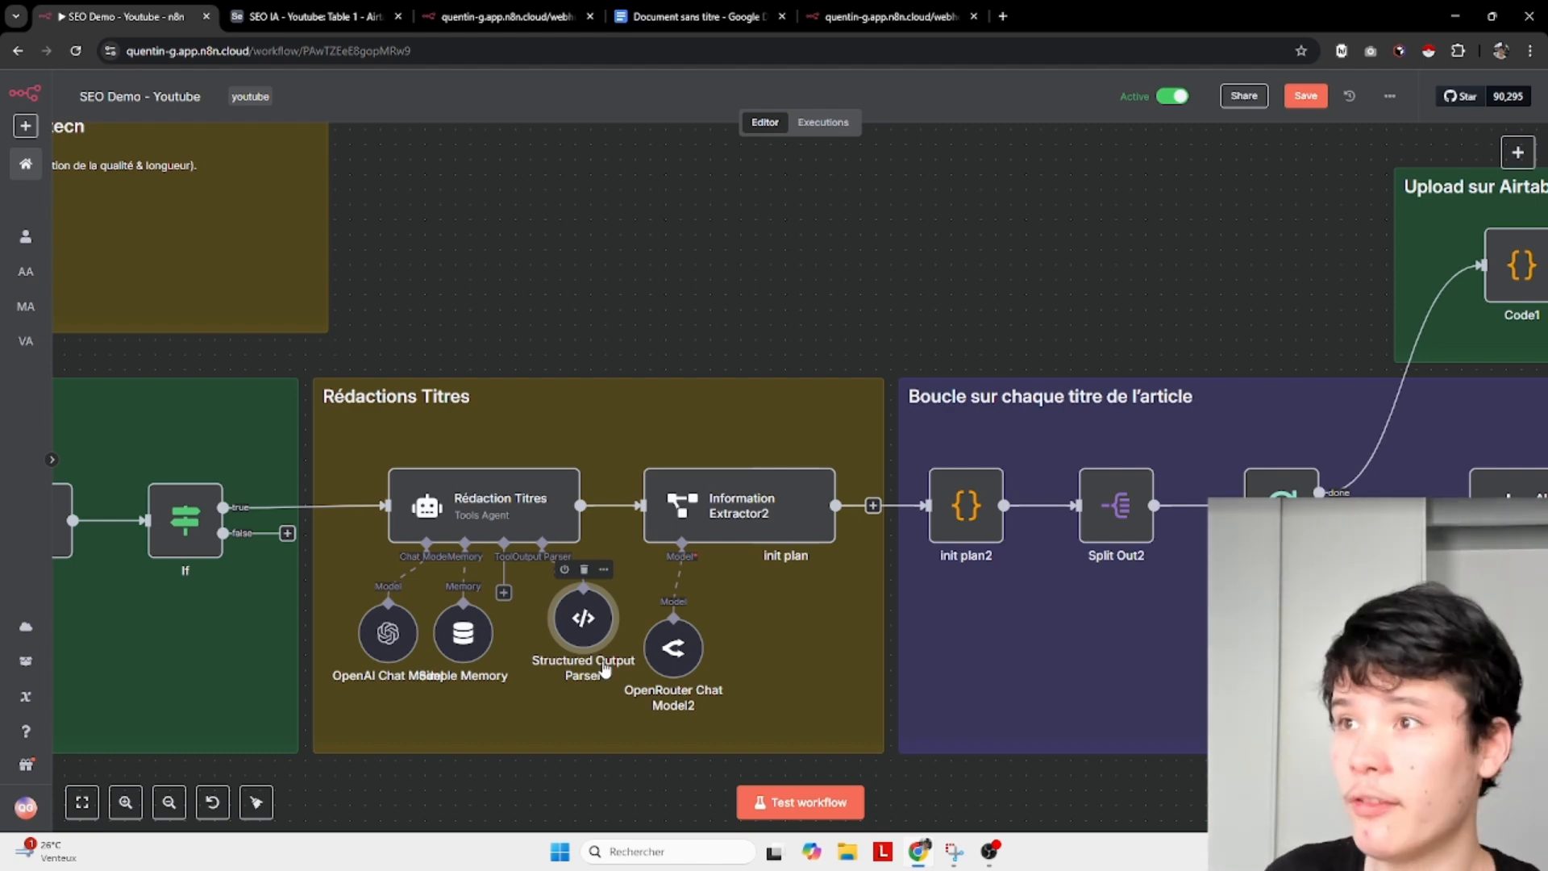
right_click(606, 657)
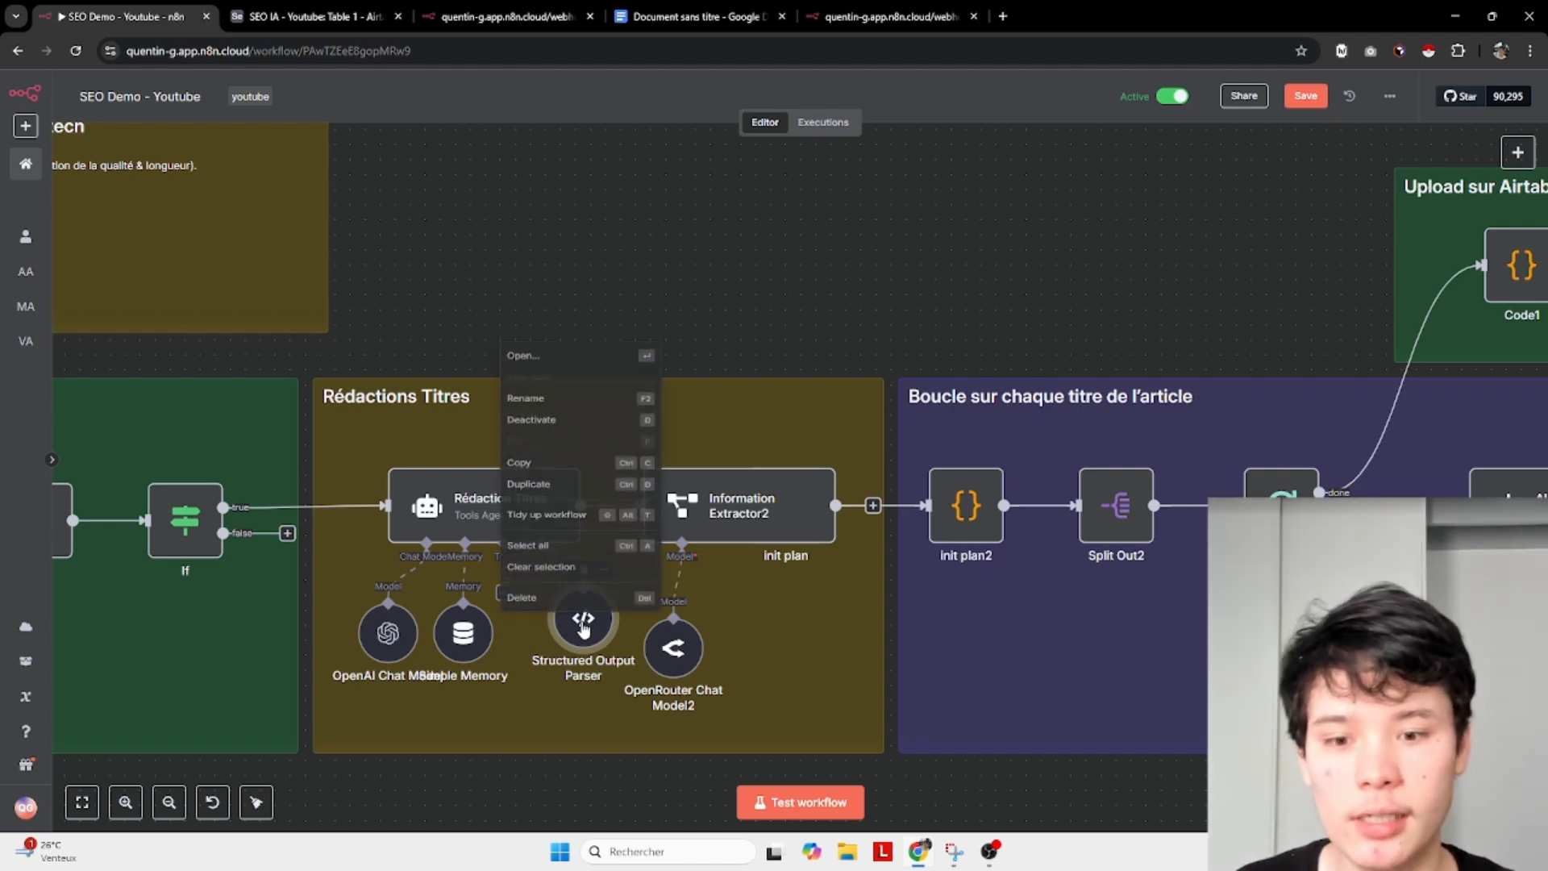
click(576, 597)
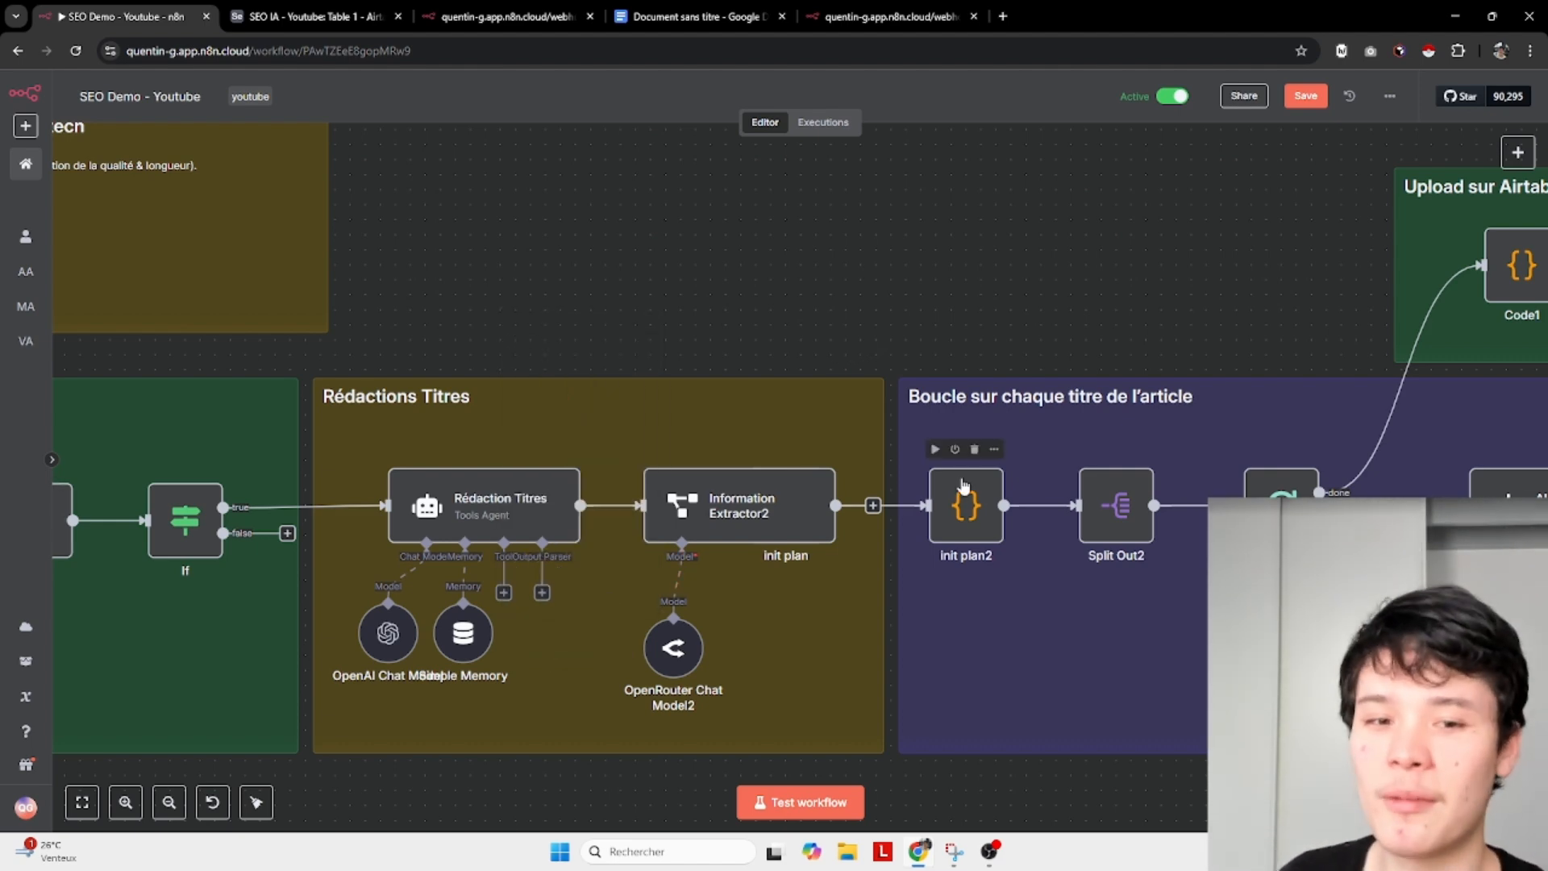
Examine the Text expression that Information Extractor2 takes from the Rédaction Titres agent, and return to the canvas.
double_click(744, 504)
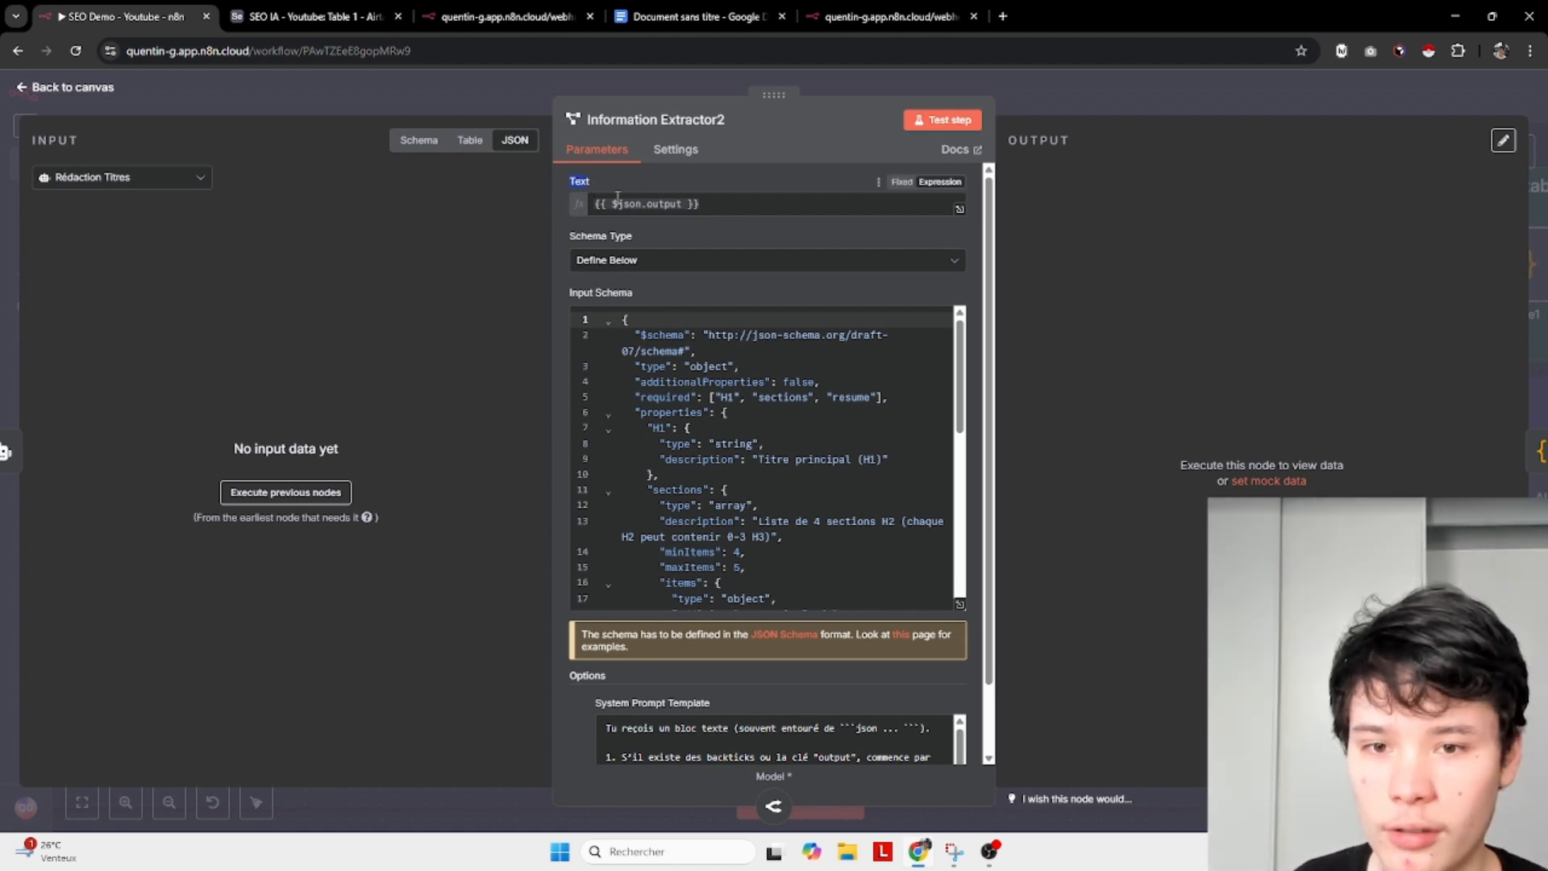
mouse_move(629, 204)
mouse_down()
mouse_move(683, 204)
mouse_move(629, 203)
mouse_up()
click(699, 203)
click(77, 87)
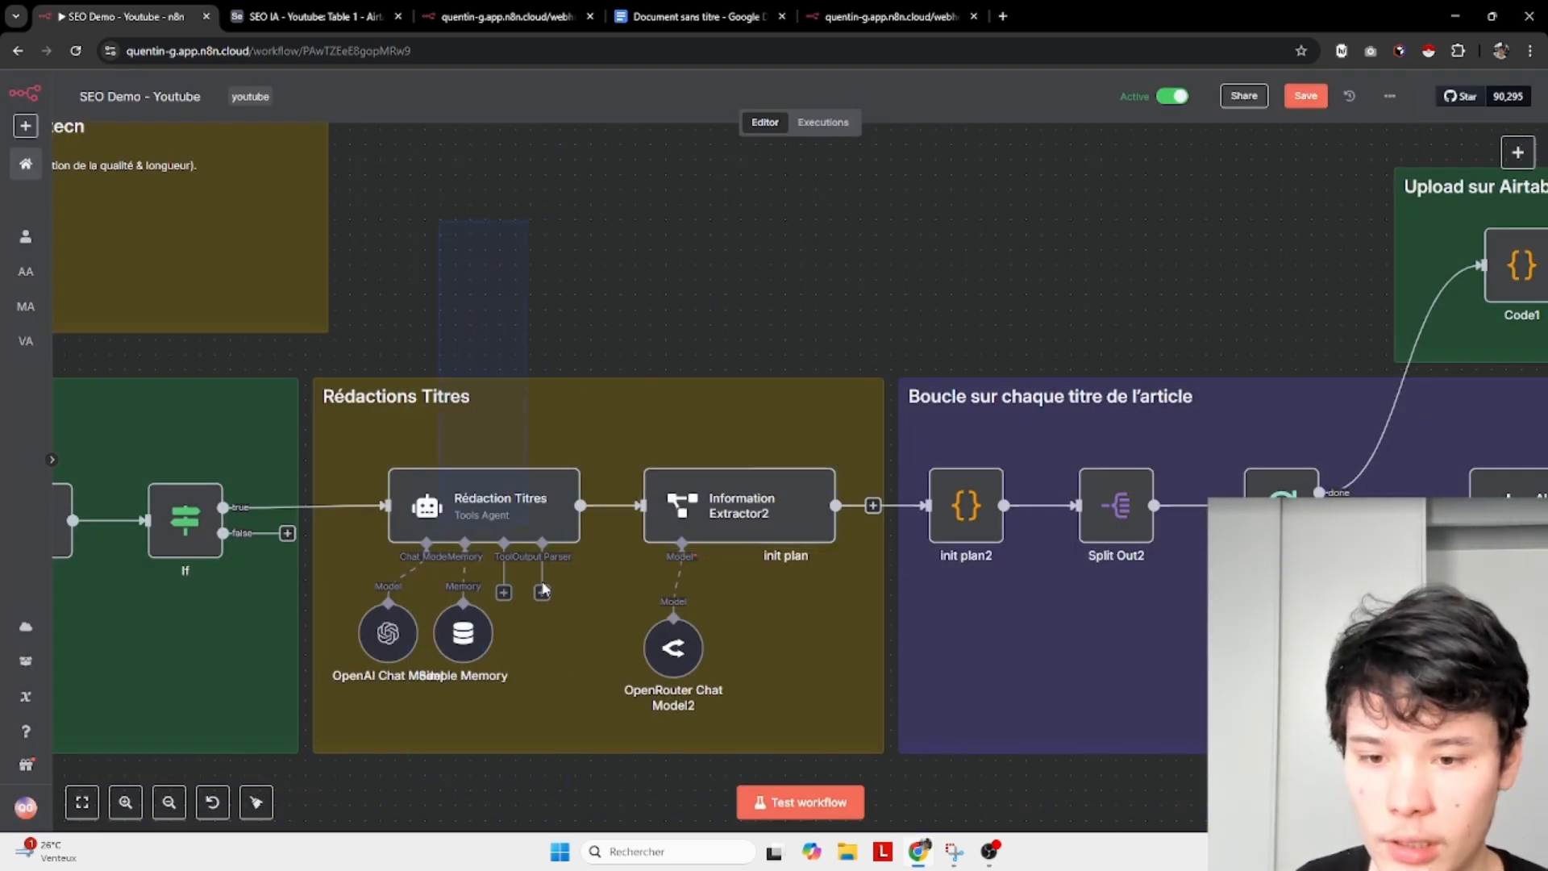
Open the Information Extractor2 node and read through its input schema and System Prompt Template.
double_click(770, 501)
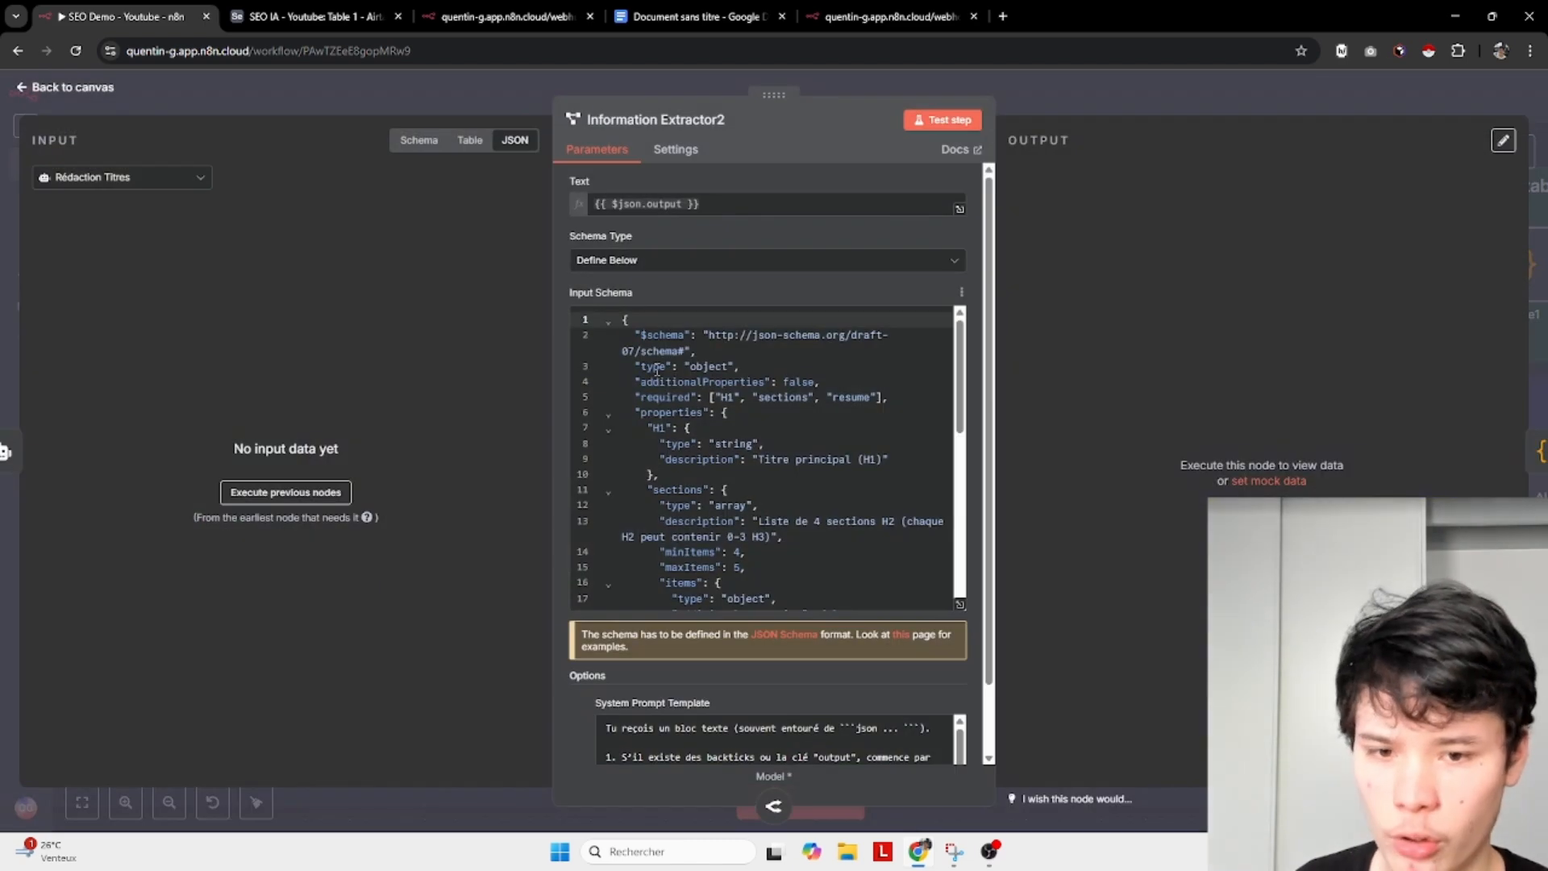
scroll(707, 439, down, 3)
scroll(959, 716, down, 1)
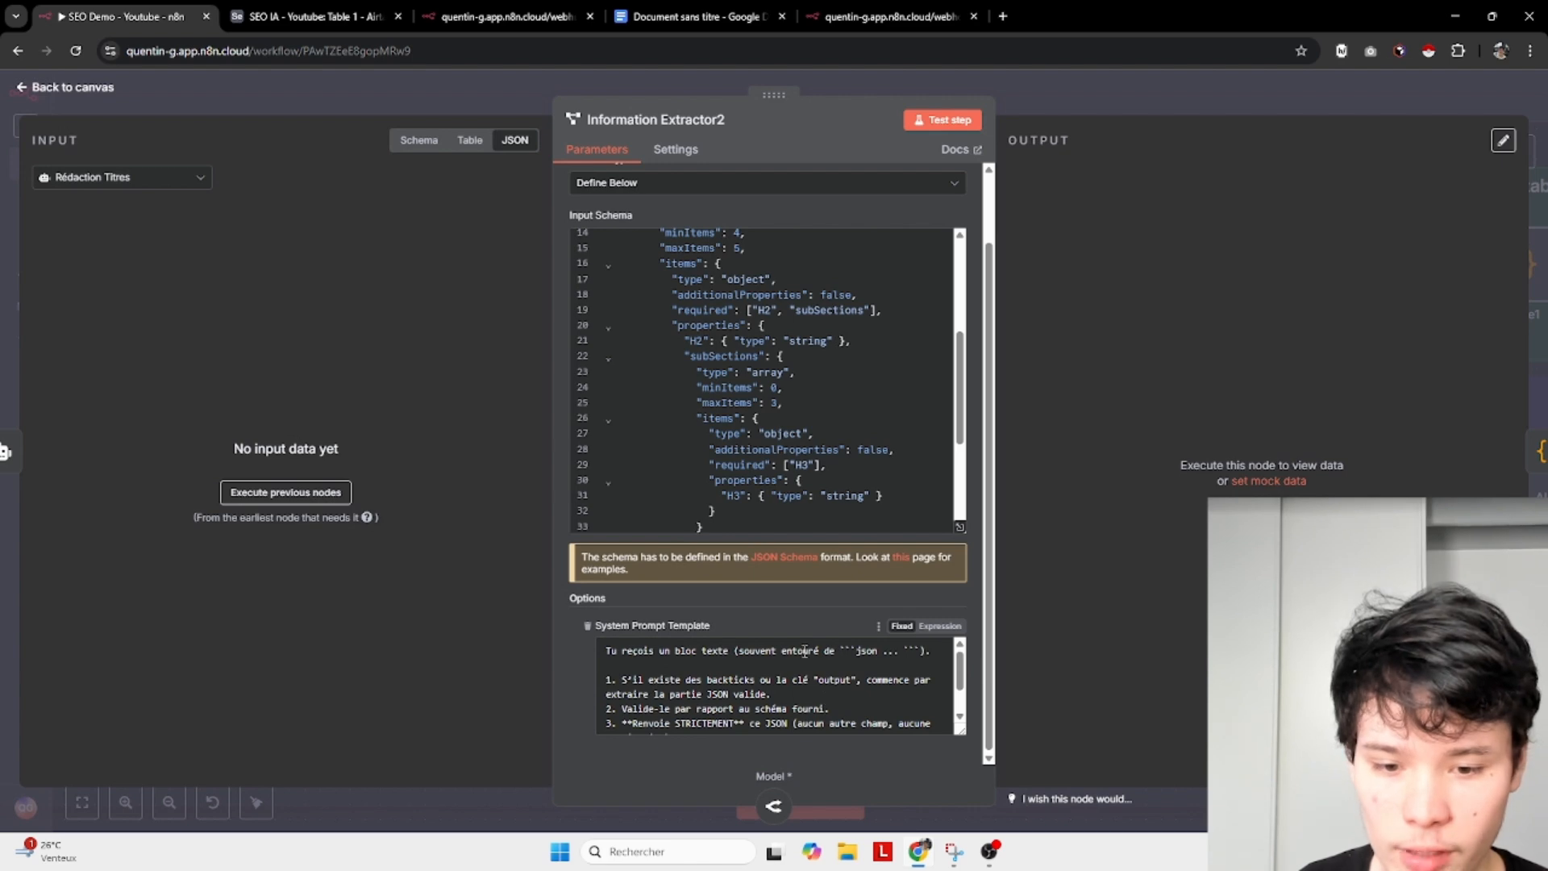
drag(804, 650, 658, 650)
scroll(765, 680, down, 2)
scroll(765, 680, up, 2)
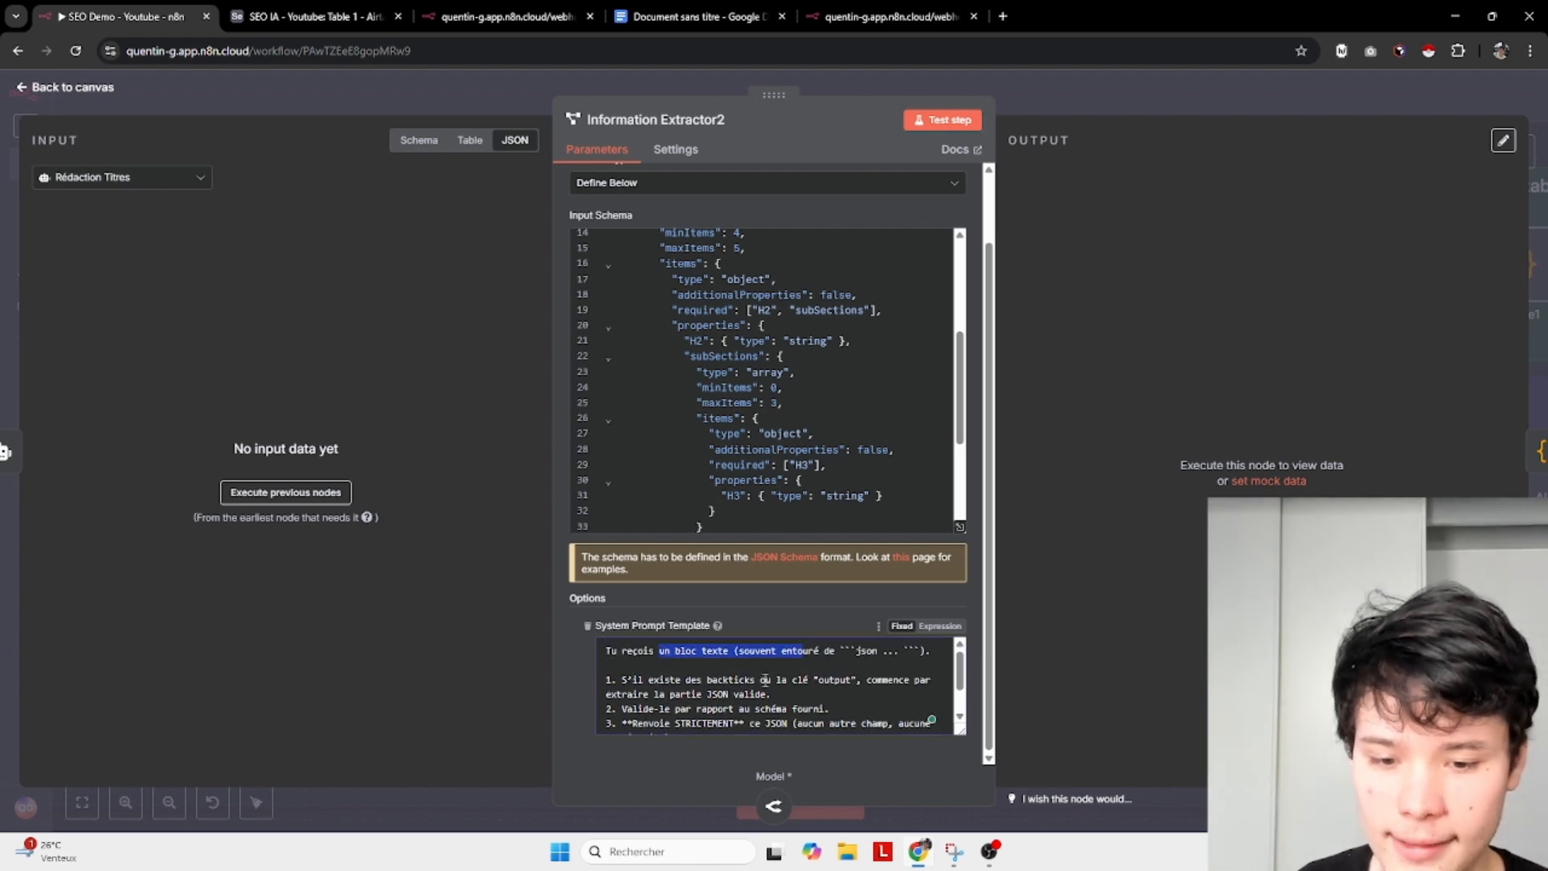
Switch Information Extractor2's System Prompt Template to an expression and examine its numbered instructions in the expanded editor.
click(940, 625)
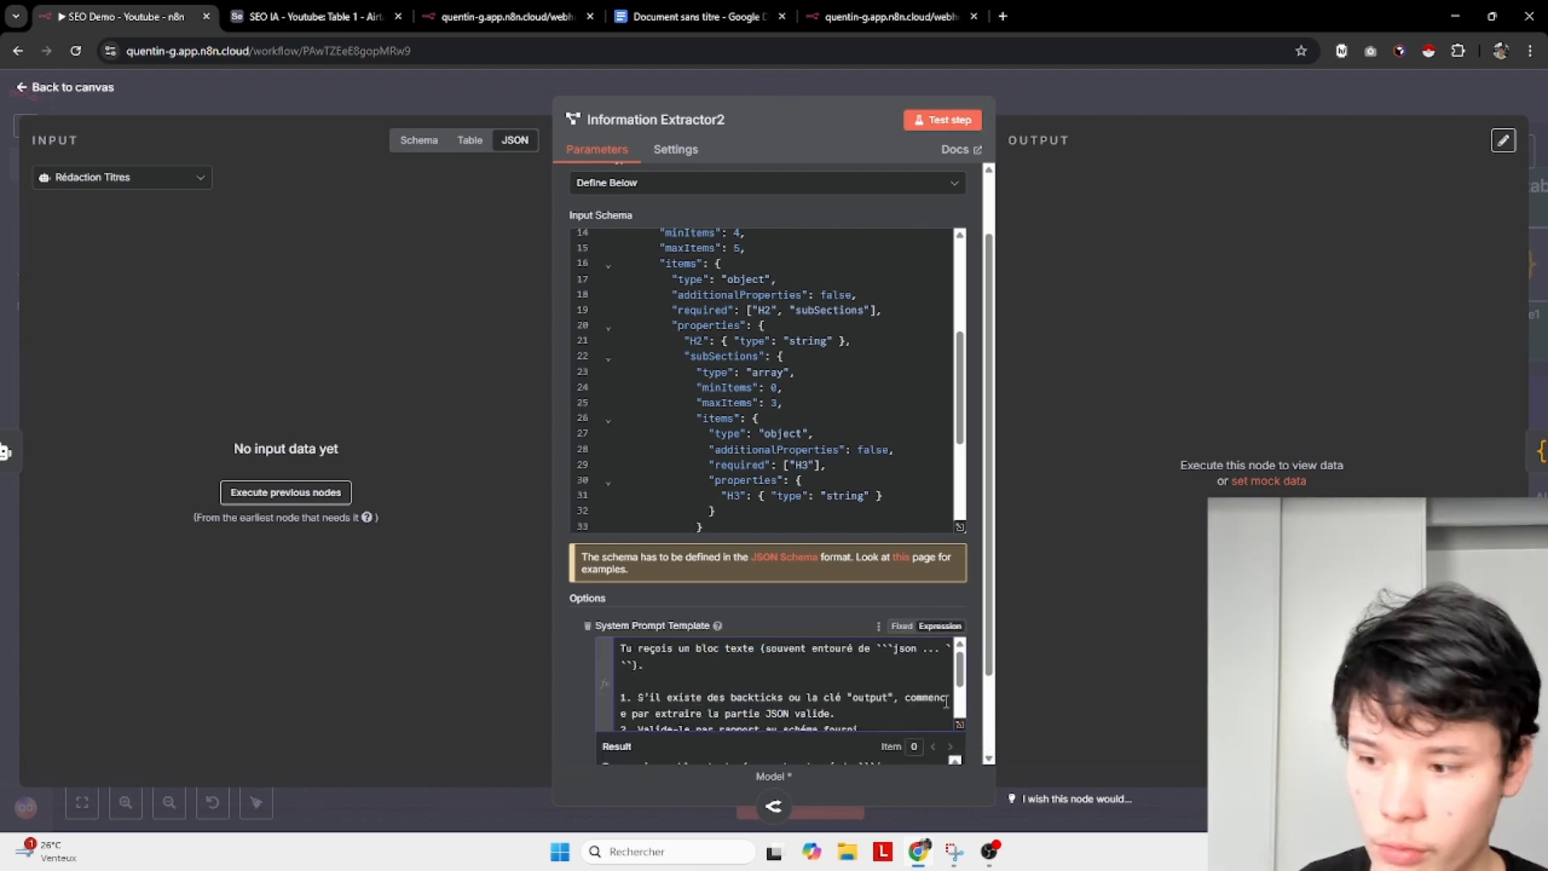
click(959, 723)
drag(435, 226, 349, 226)
click(532, 229)
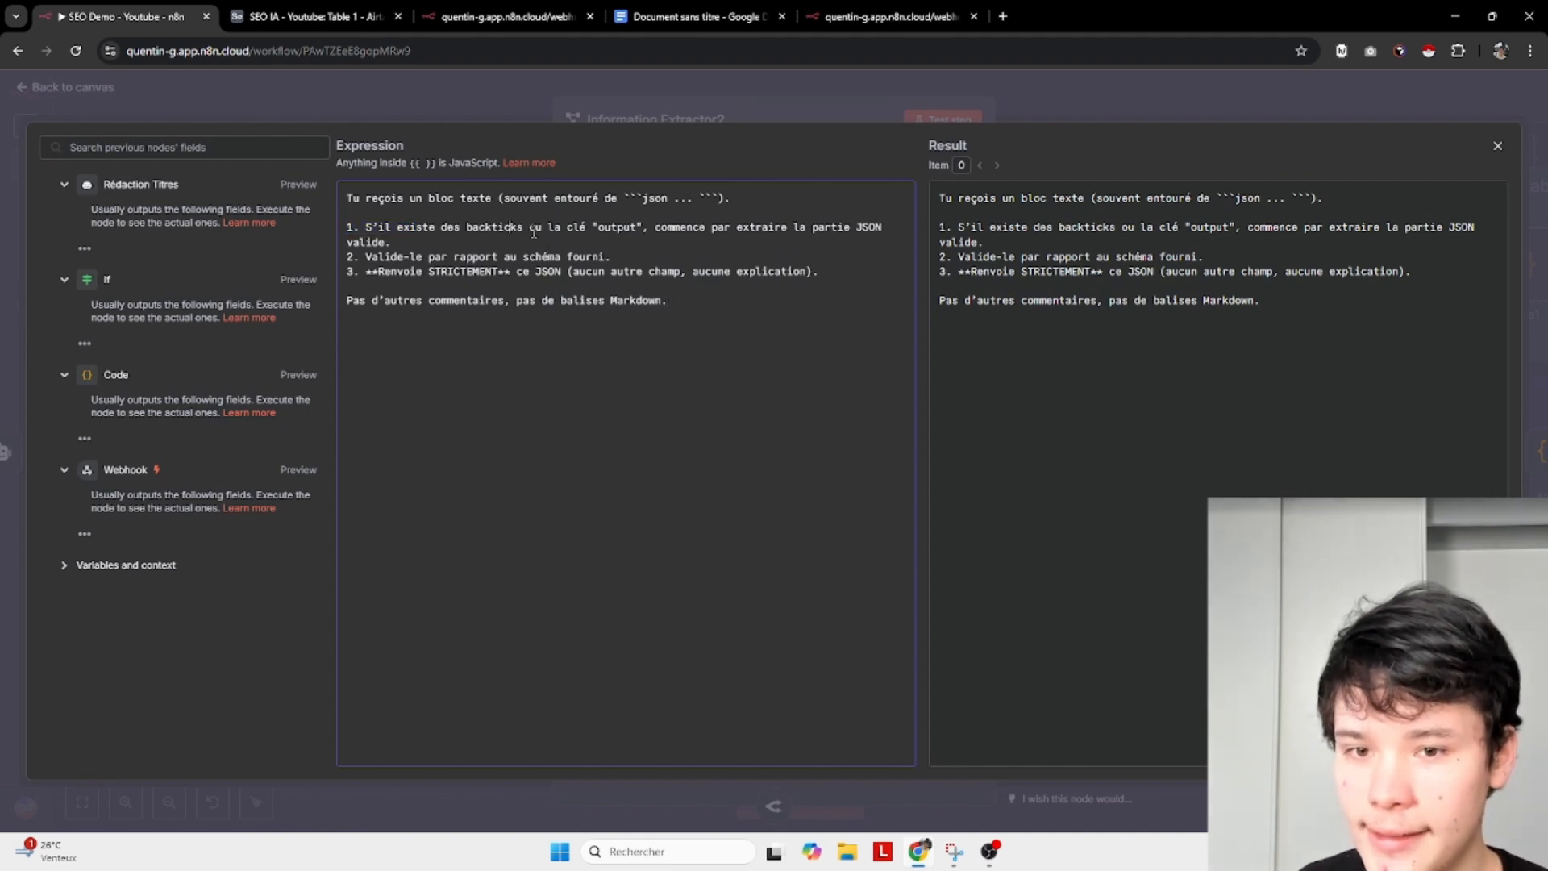
click(680, 287)
drag(455, 256, 347, 256)
click(508, 258)
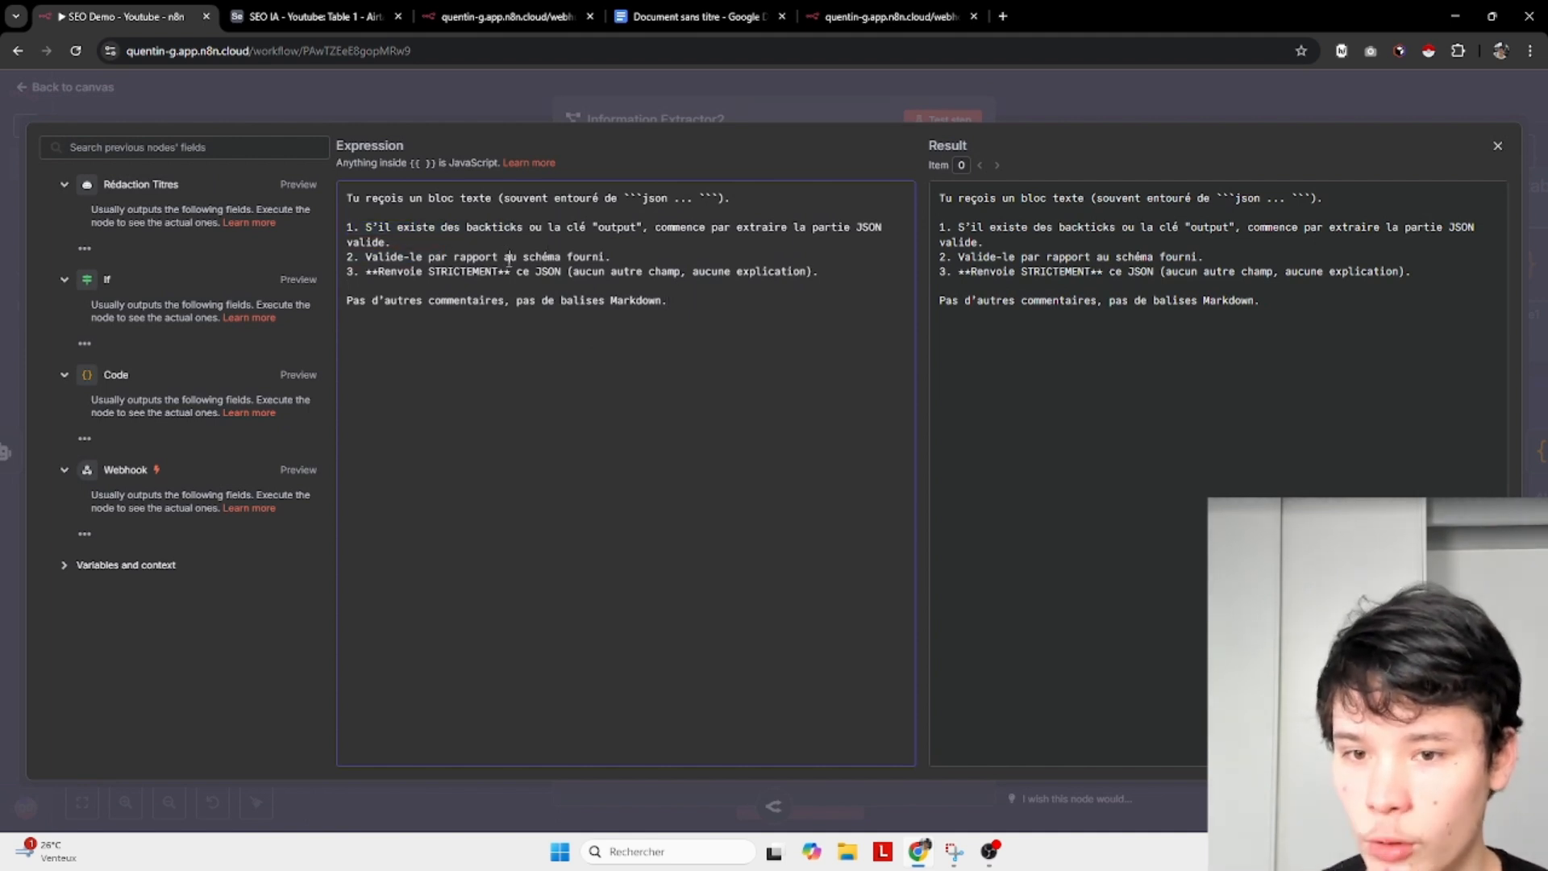
drag(586, 256, 347, 256)
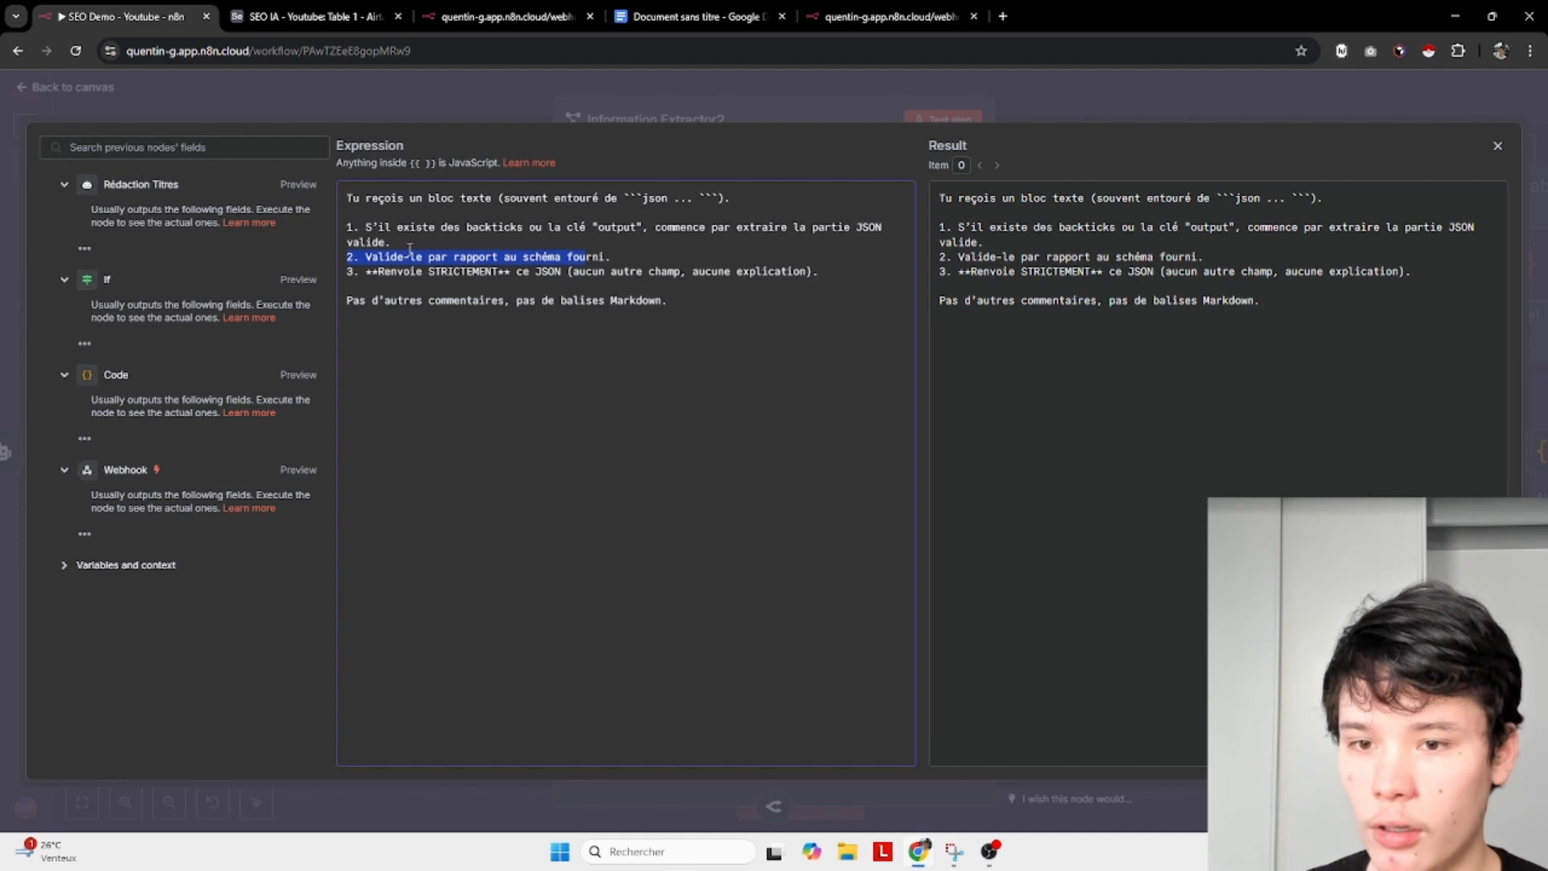
drag(519, 273, 566, 273)
click(559, 78)
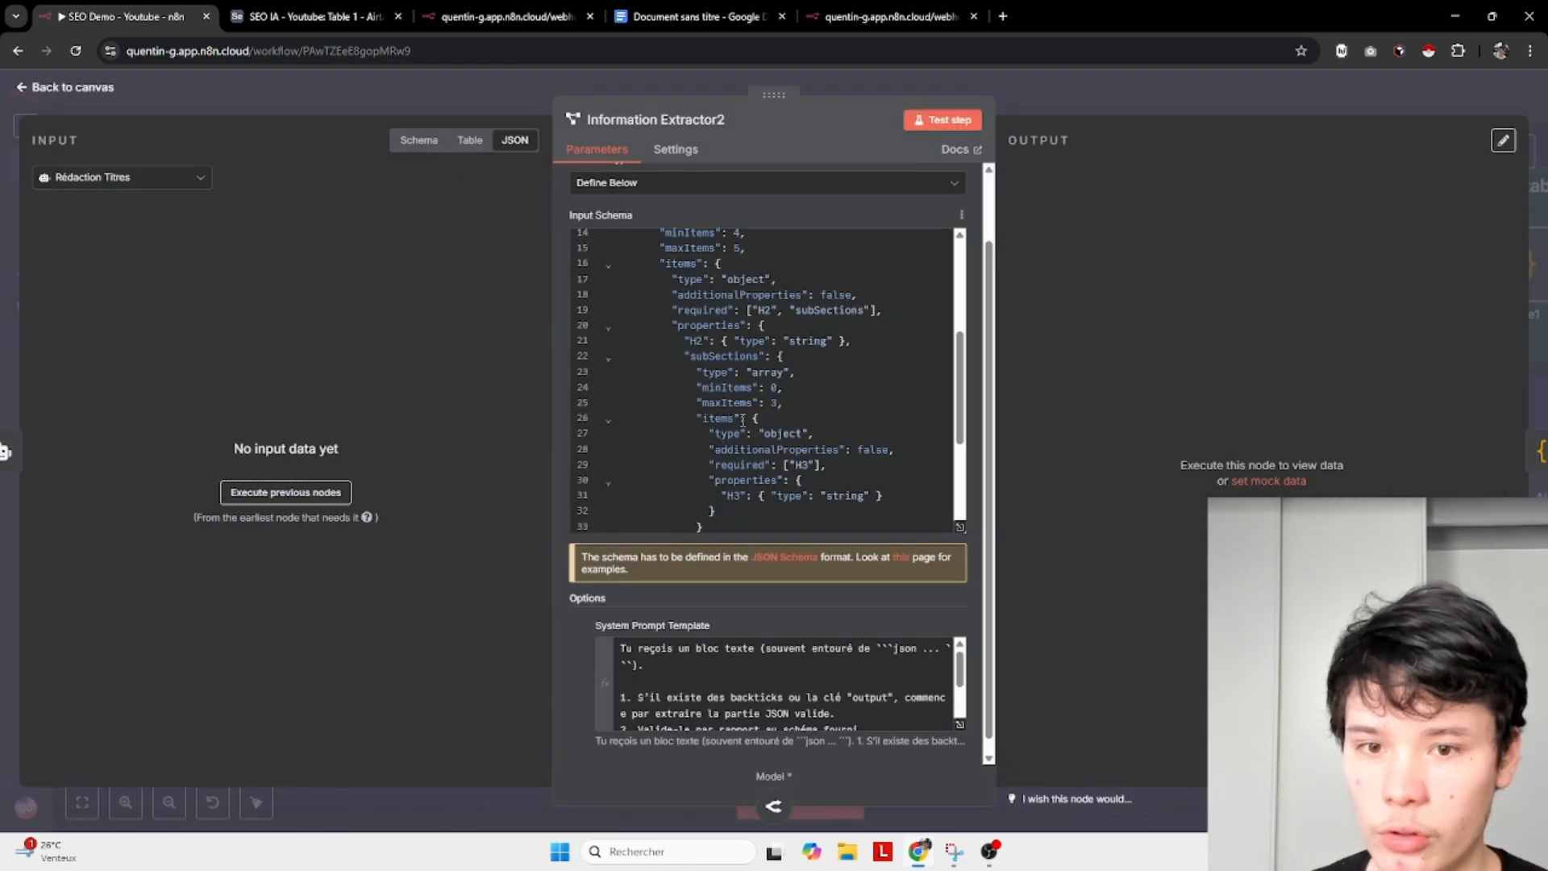
Review the Information Extractor2 input schema from the H1 property through to the resume property, and return to the canvas.
scroll(774, 347, up, 5)
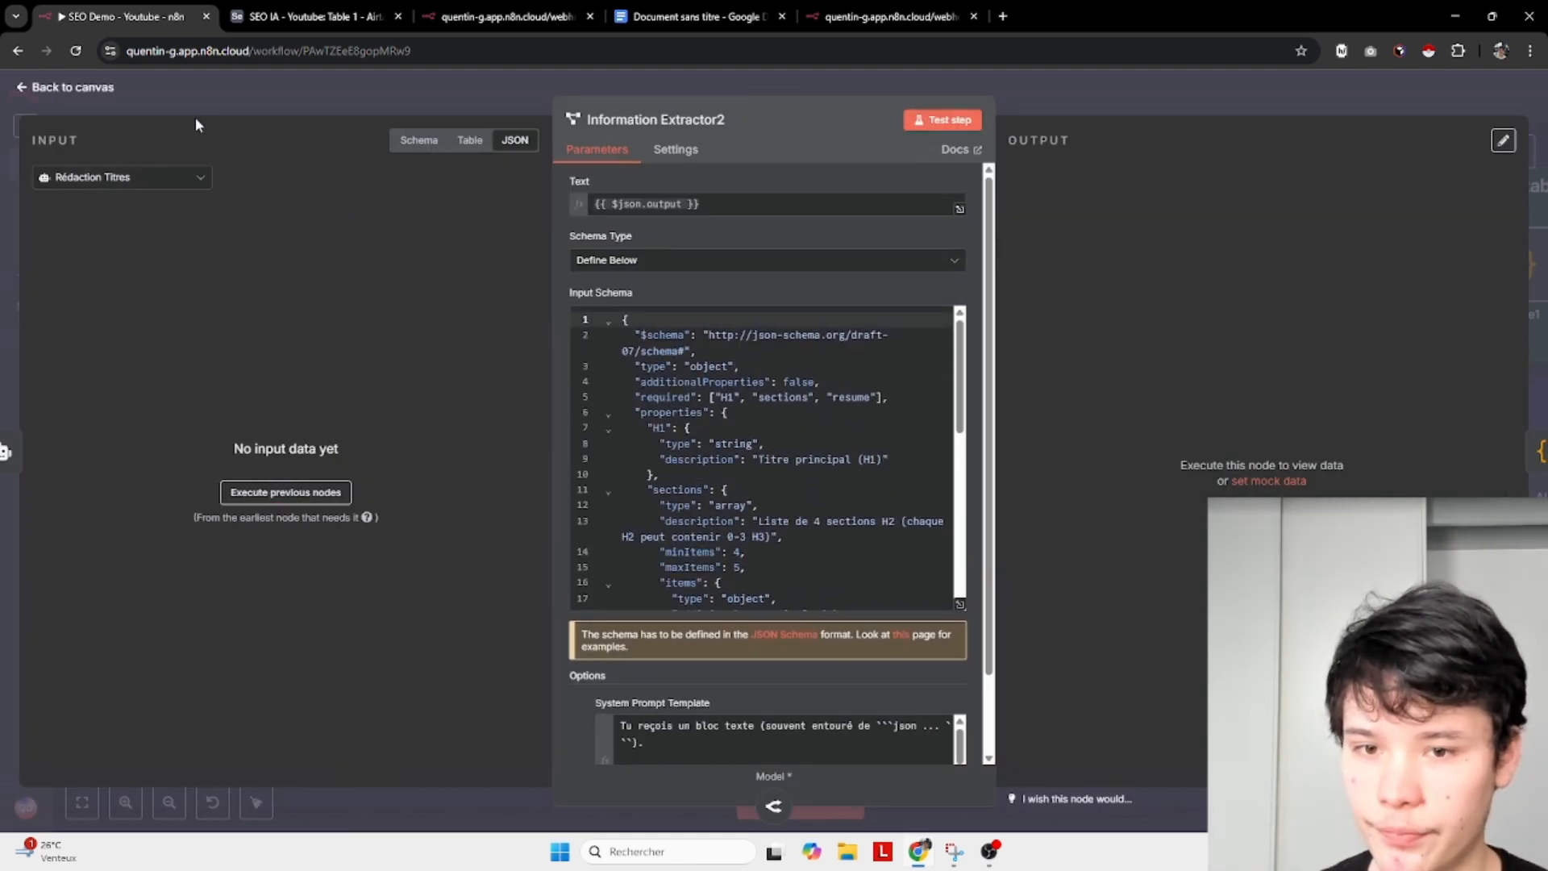
drag(631, 369, 720, 471)
click(720, 460)
scroll(720, 460, down, 3)
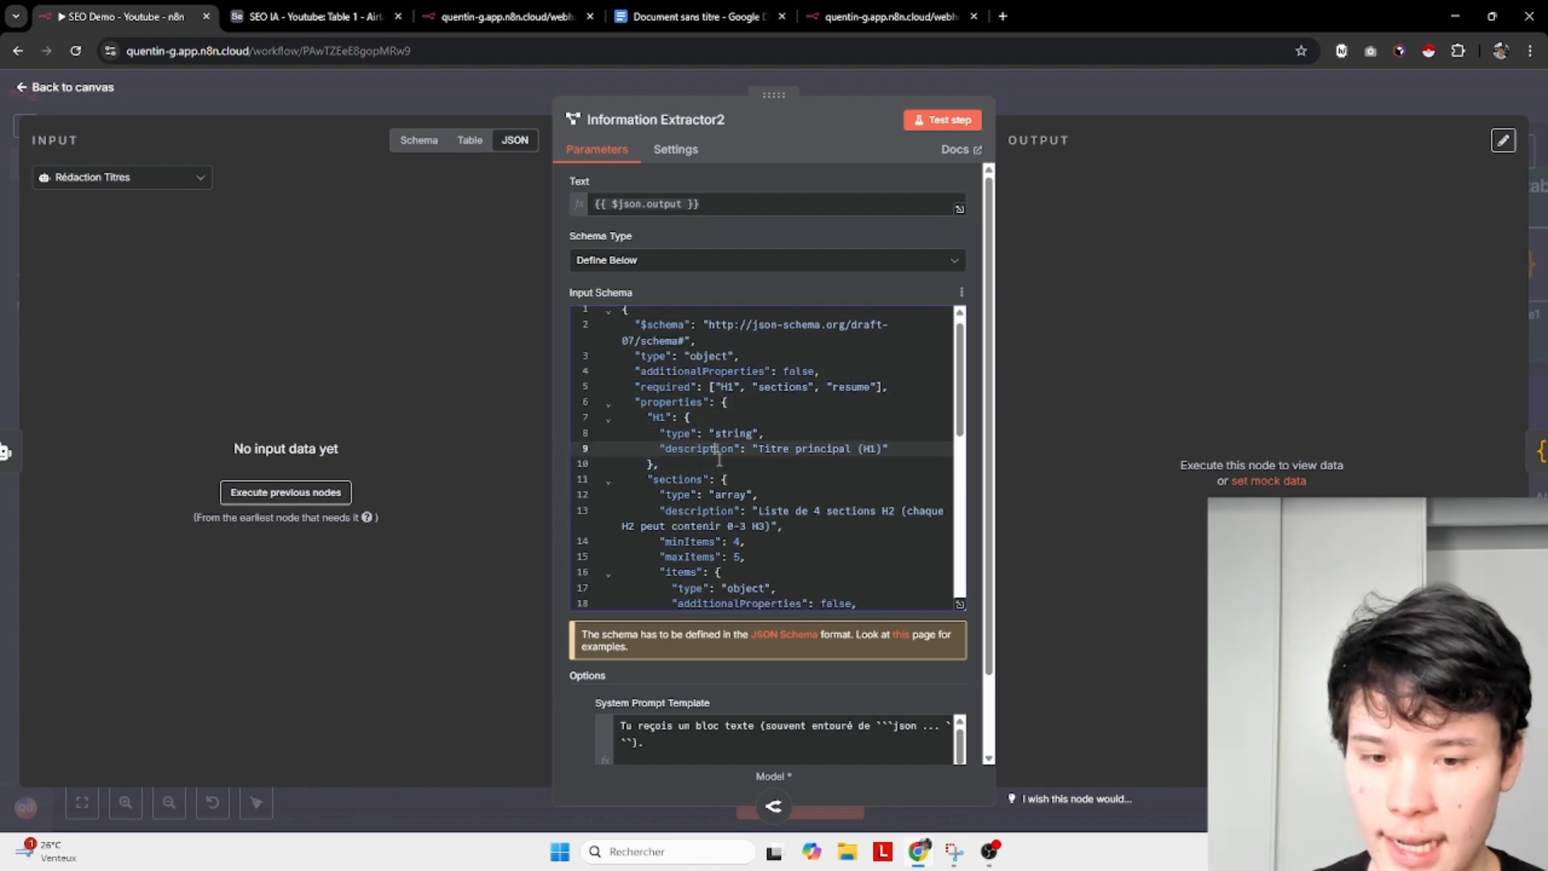
scroll(720, 460, down, 3)
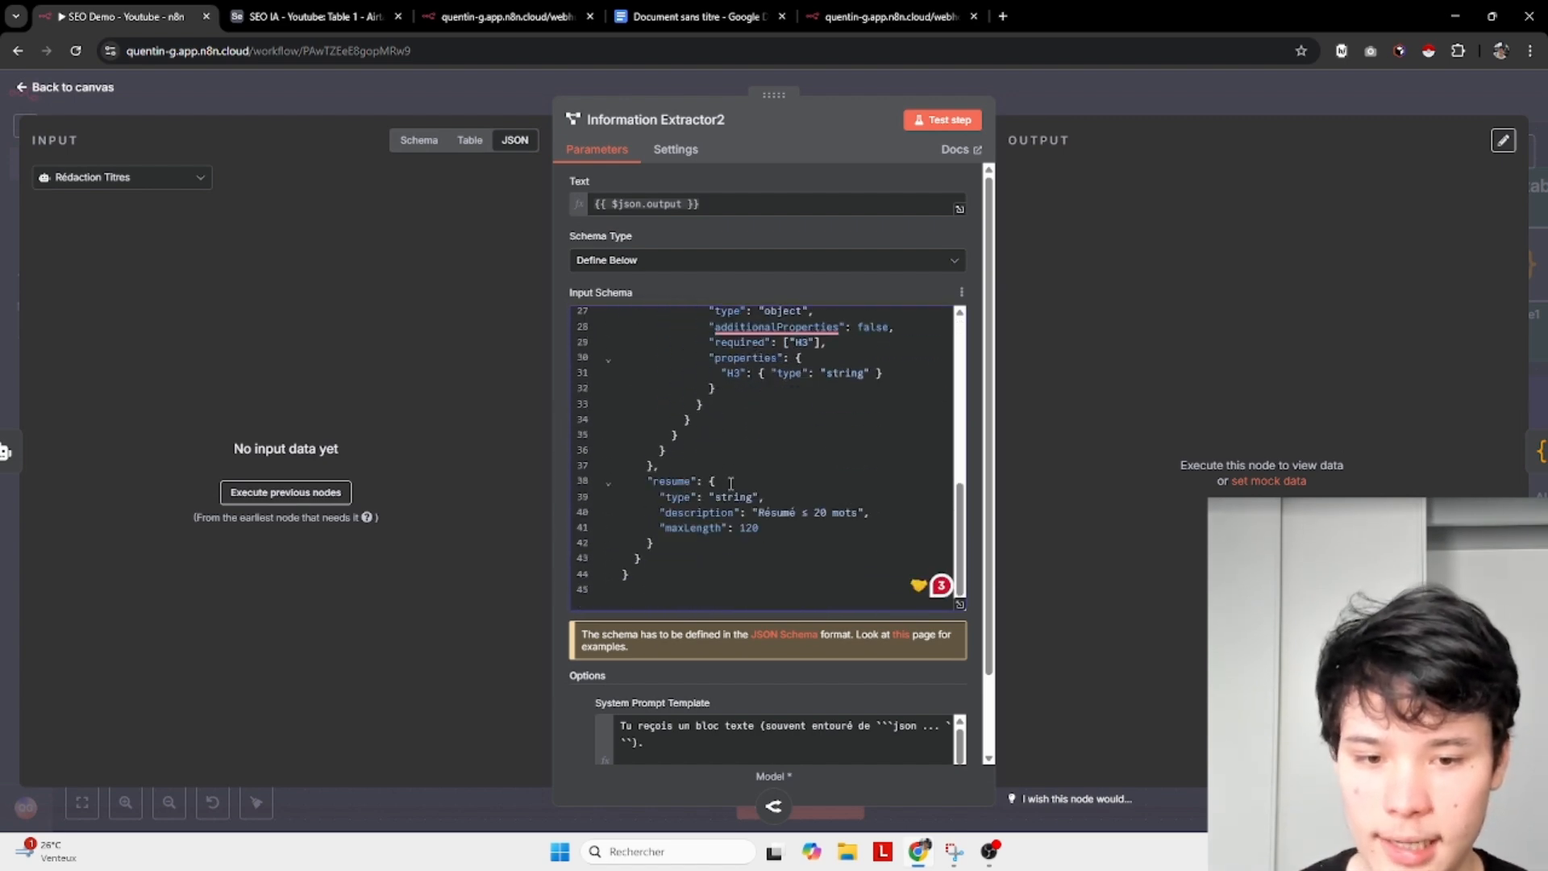
click(61, 91)
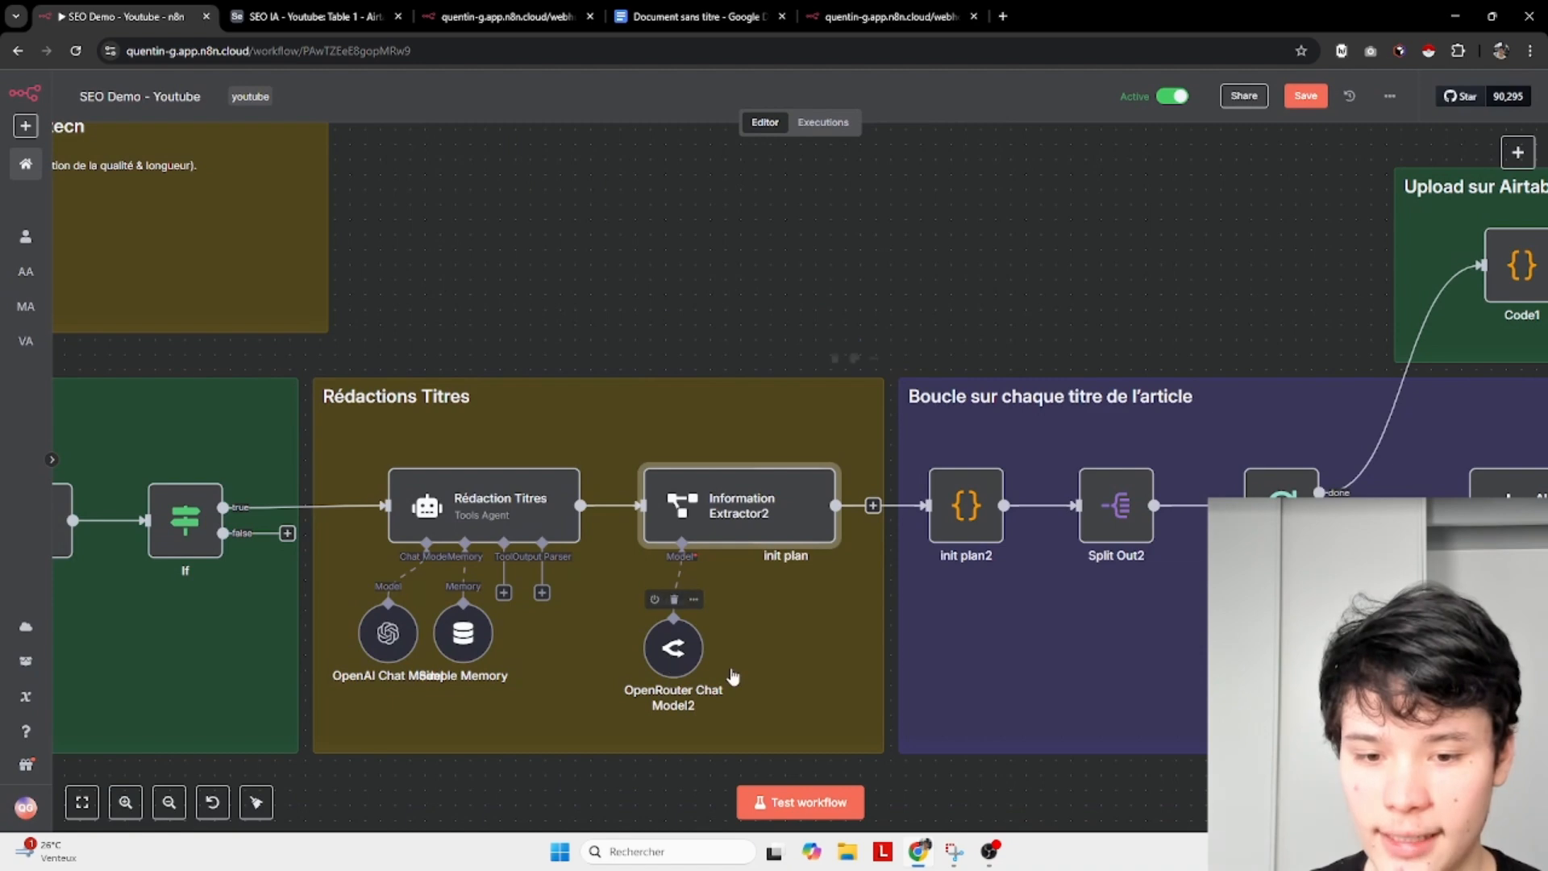
Check which model the Rédaction Titres agent's OpenAI Chat Model uses, and return to the canvas.
double_click(387, 638)
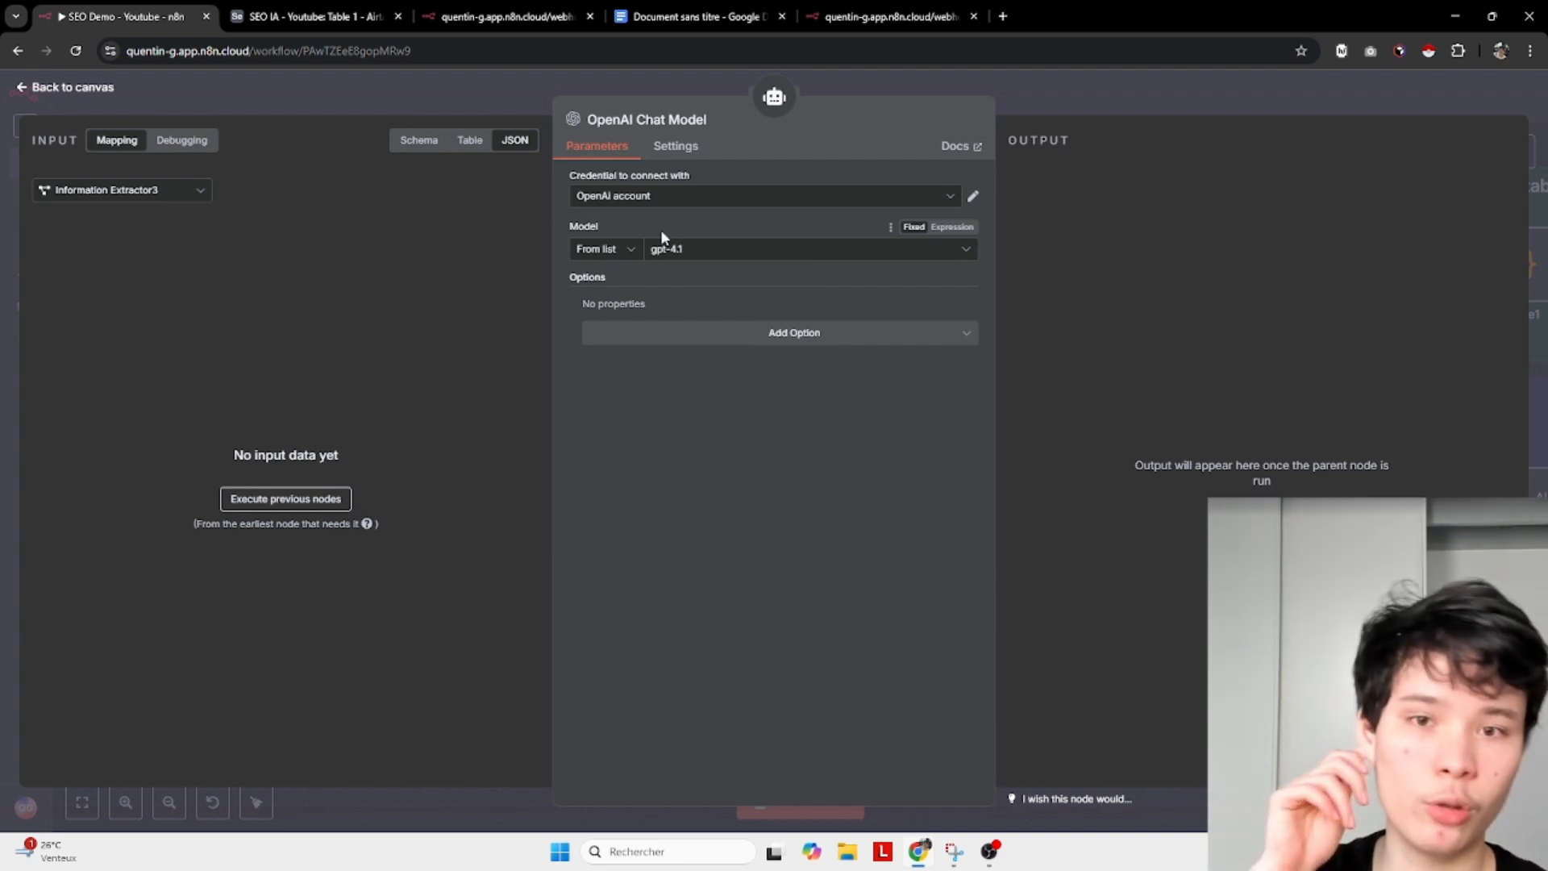
click(24, 87)
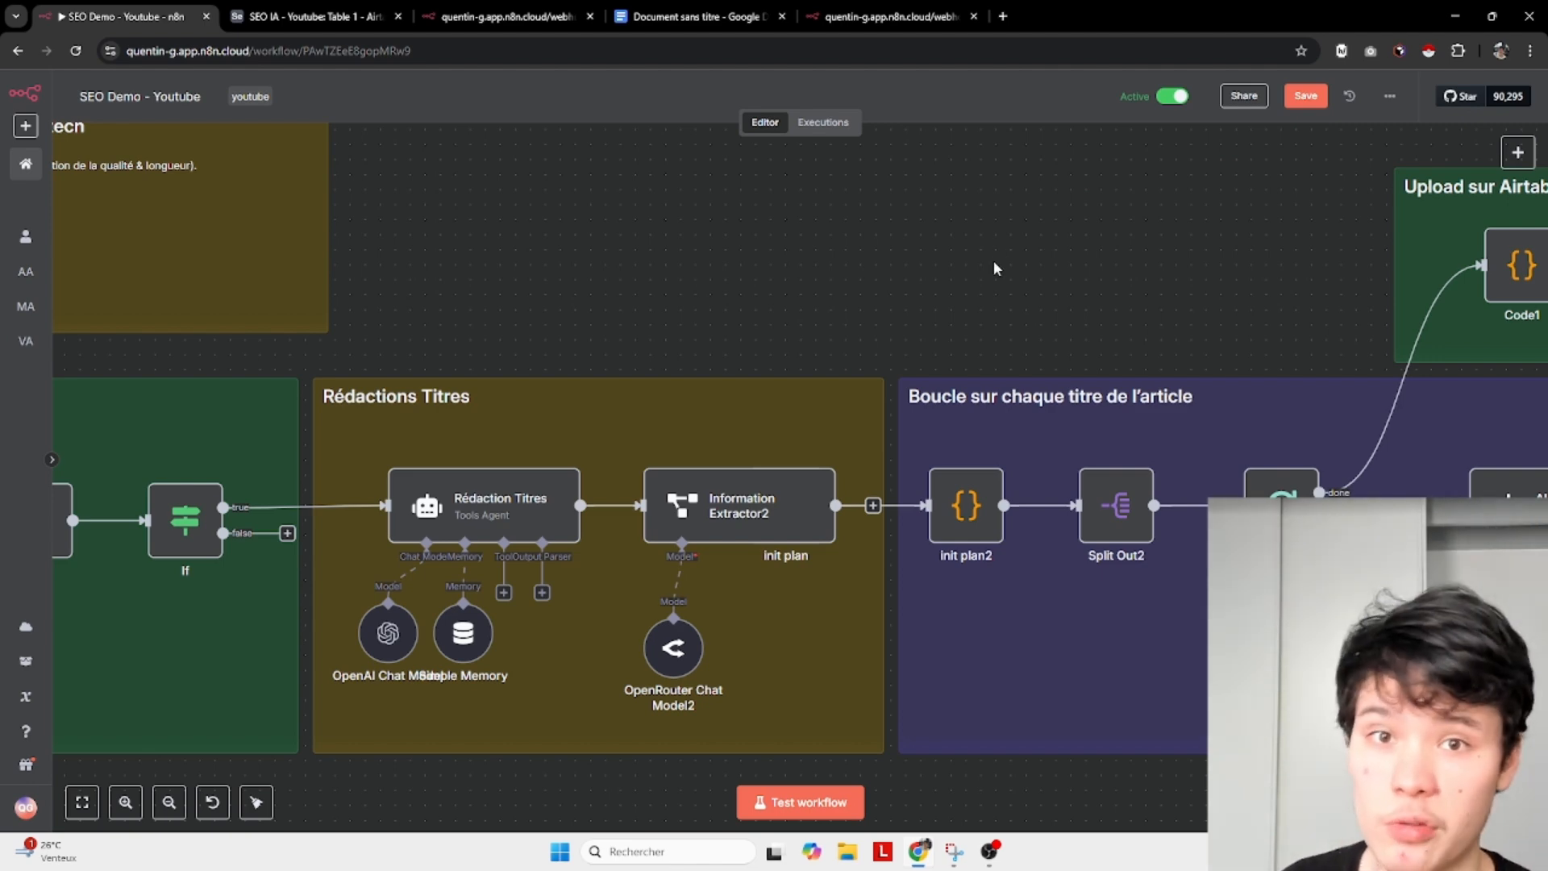
Add a standalone Code node to the canvas.
scroll(814, 241, right, 5)
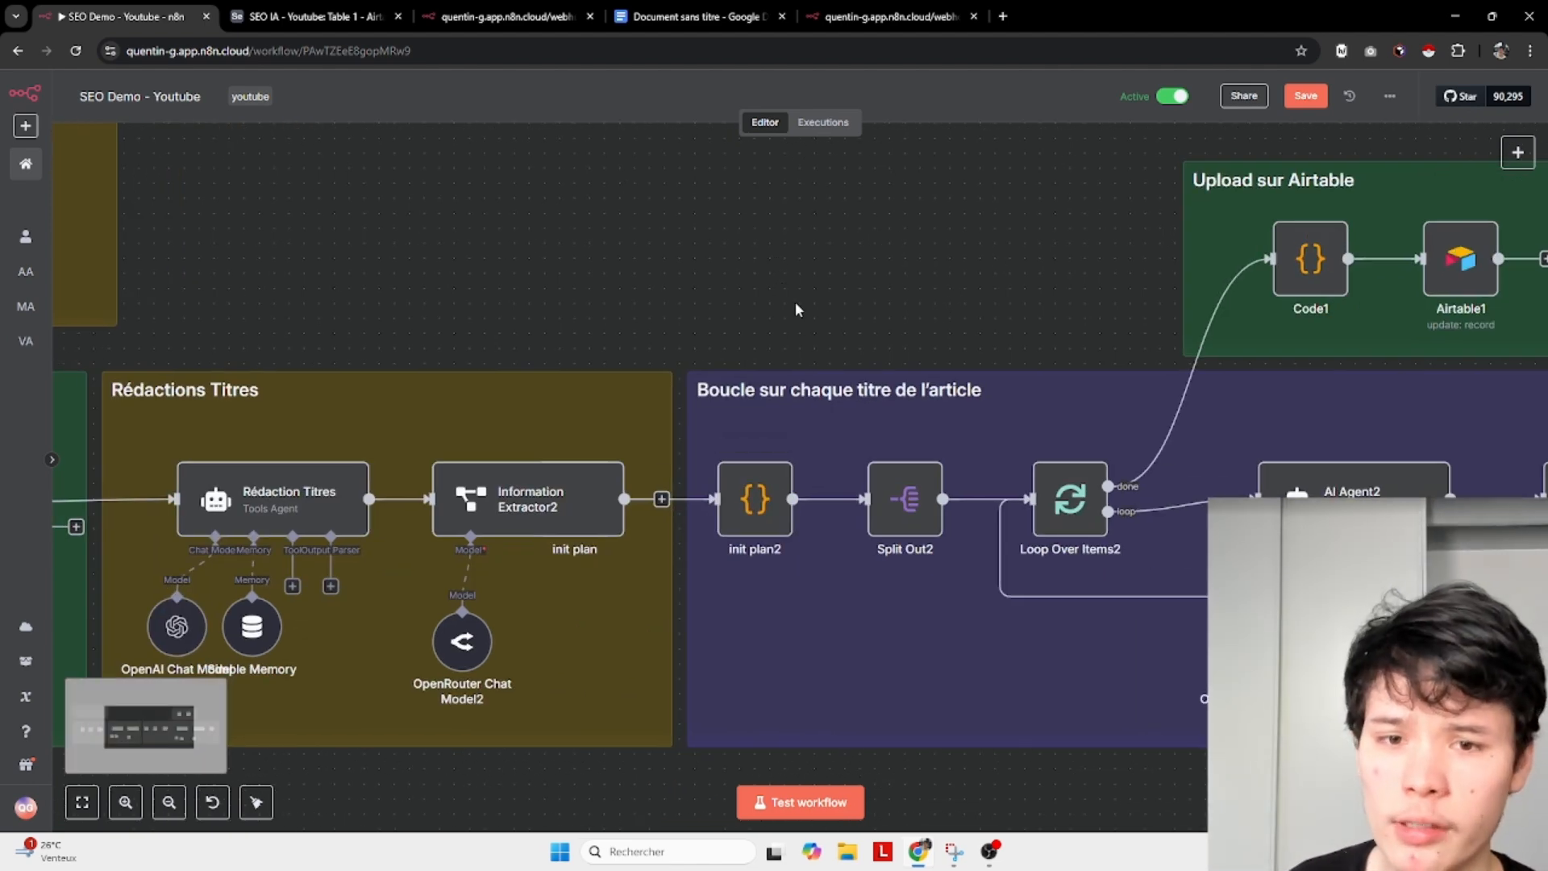
scroll(795, 301, down, 2)
scroll(795, 301, right, 1)
click(1517, 152)
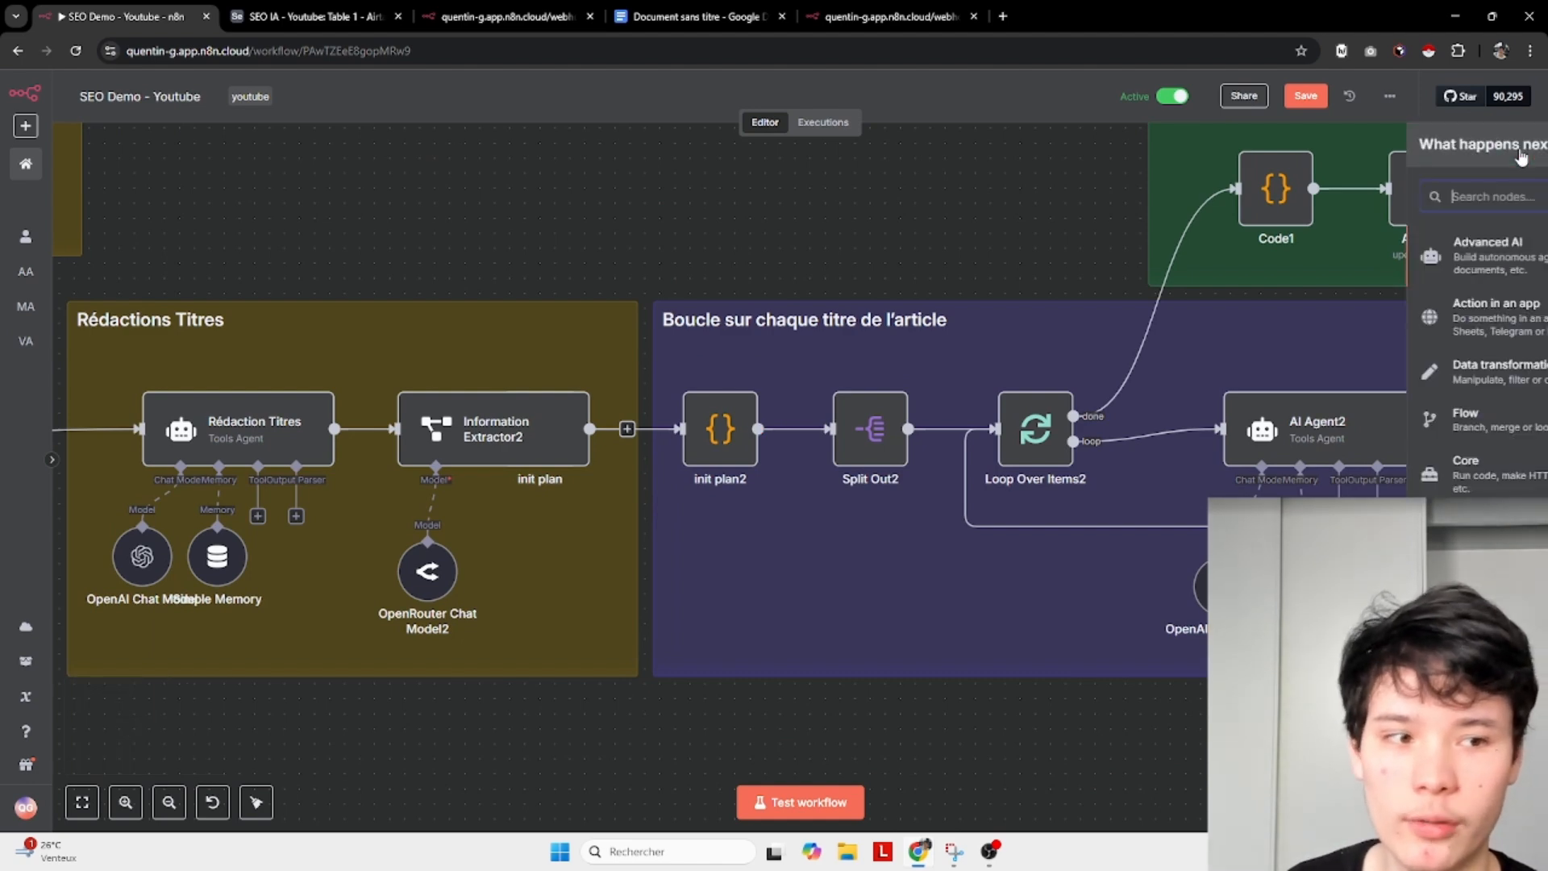
text(code)
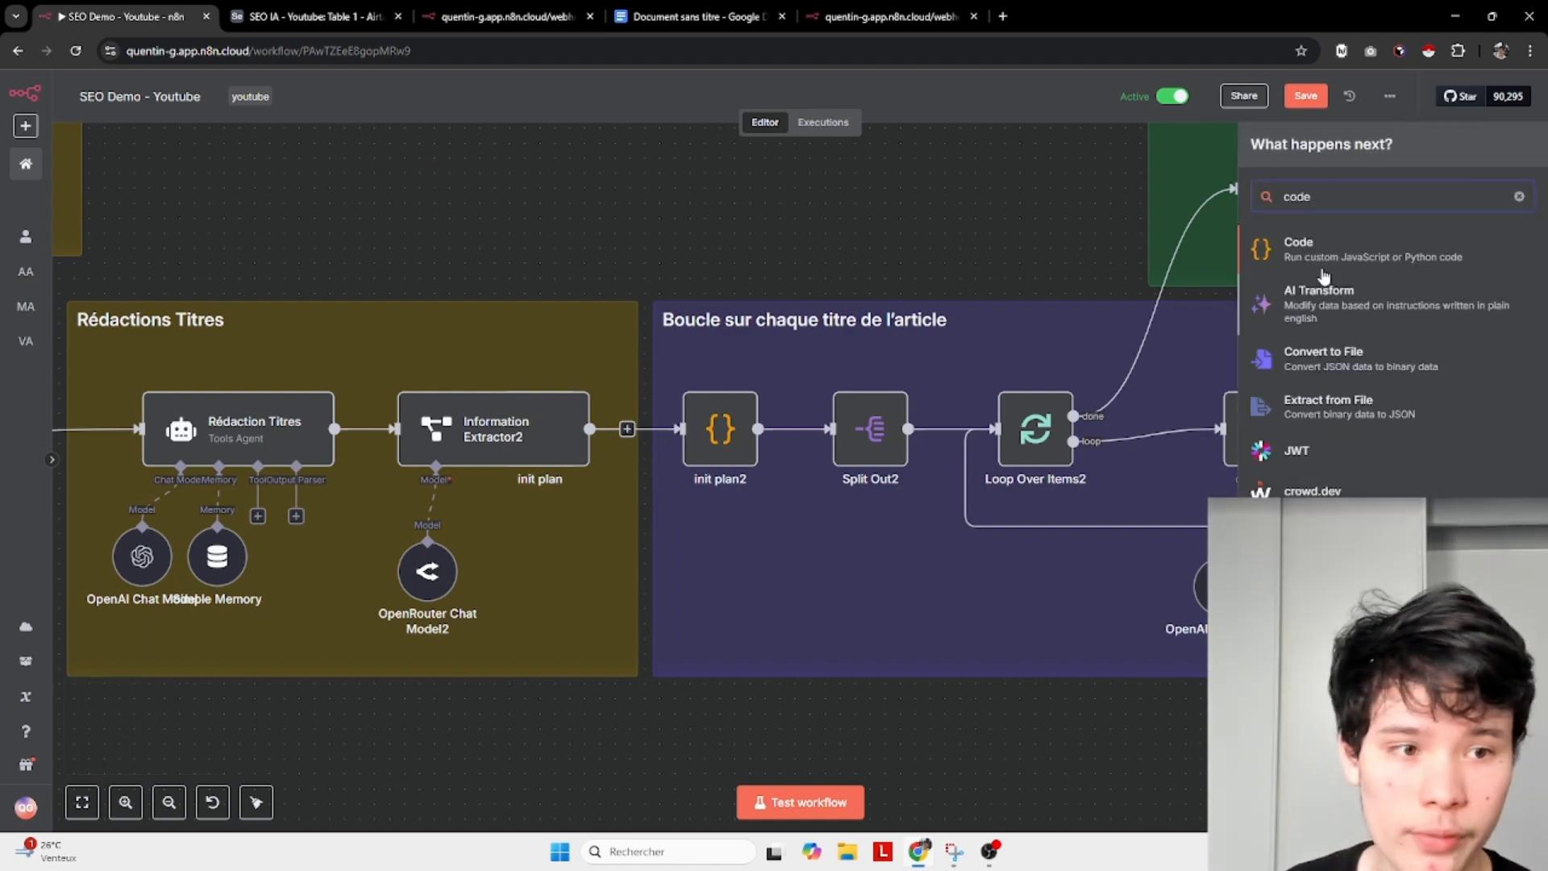
click(1315, 252)
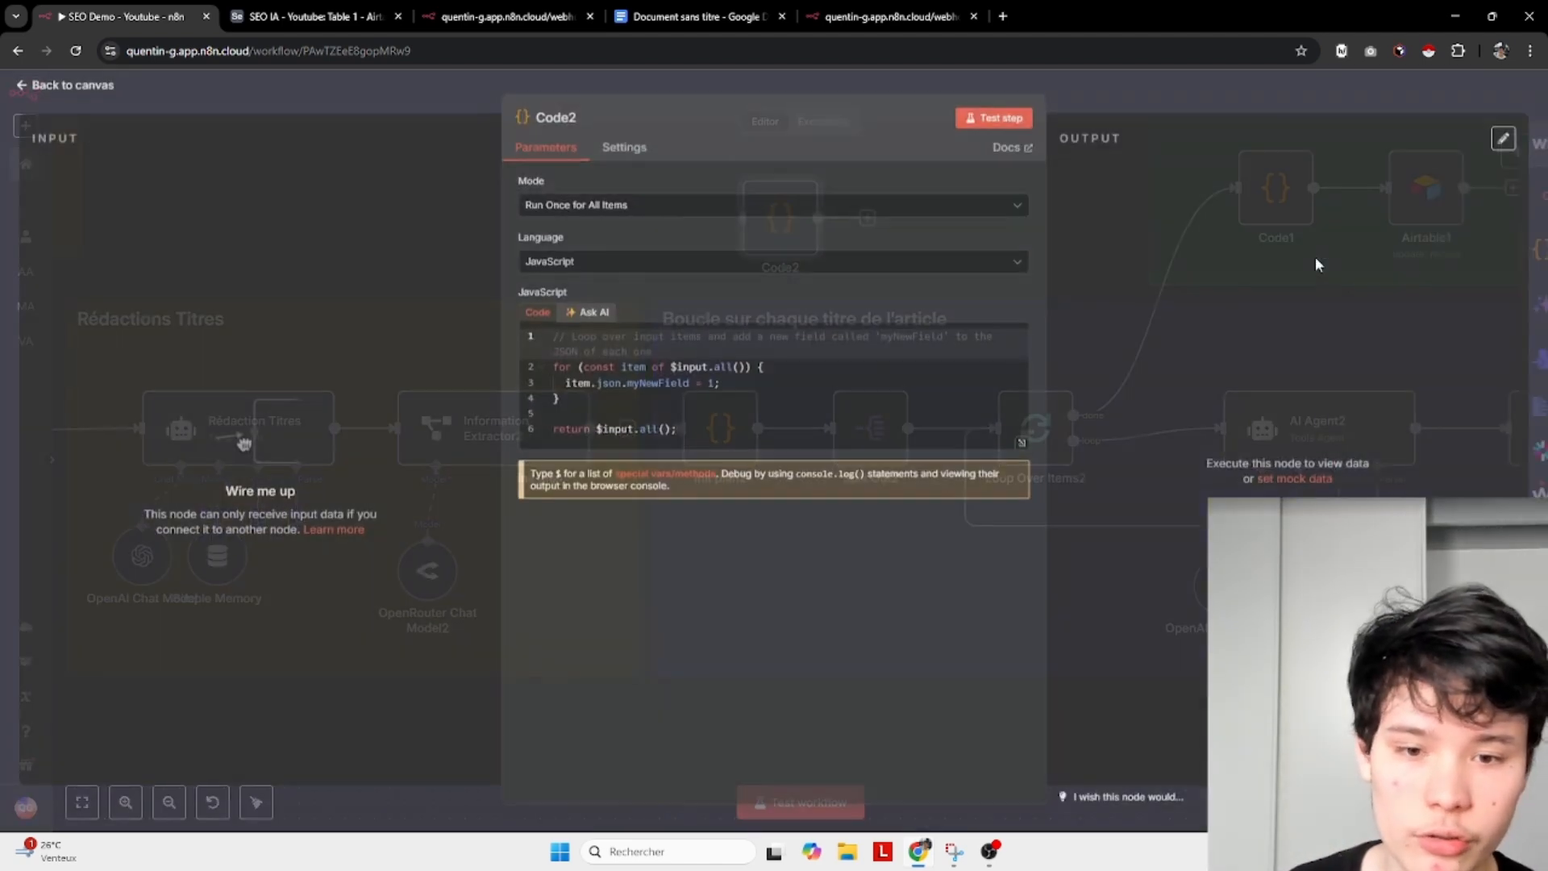
Try Python (Beta) as the new Code node's language, set it back to JavaScript, and examine the default code.
click(586, 265)
click(617, 334)
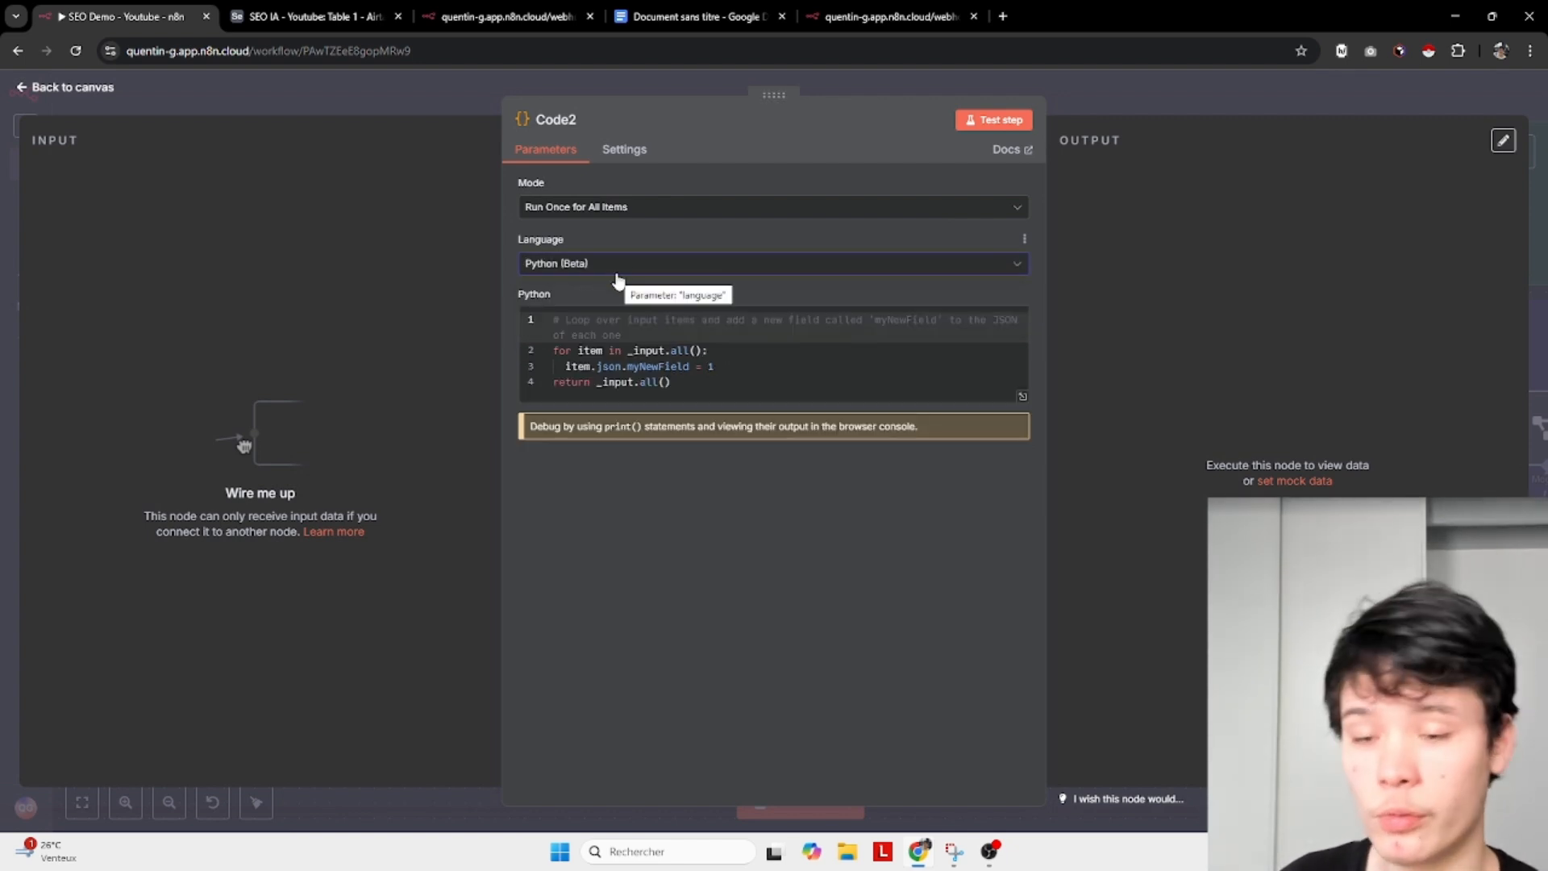
click(617, 274)
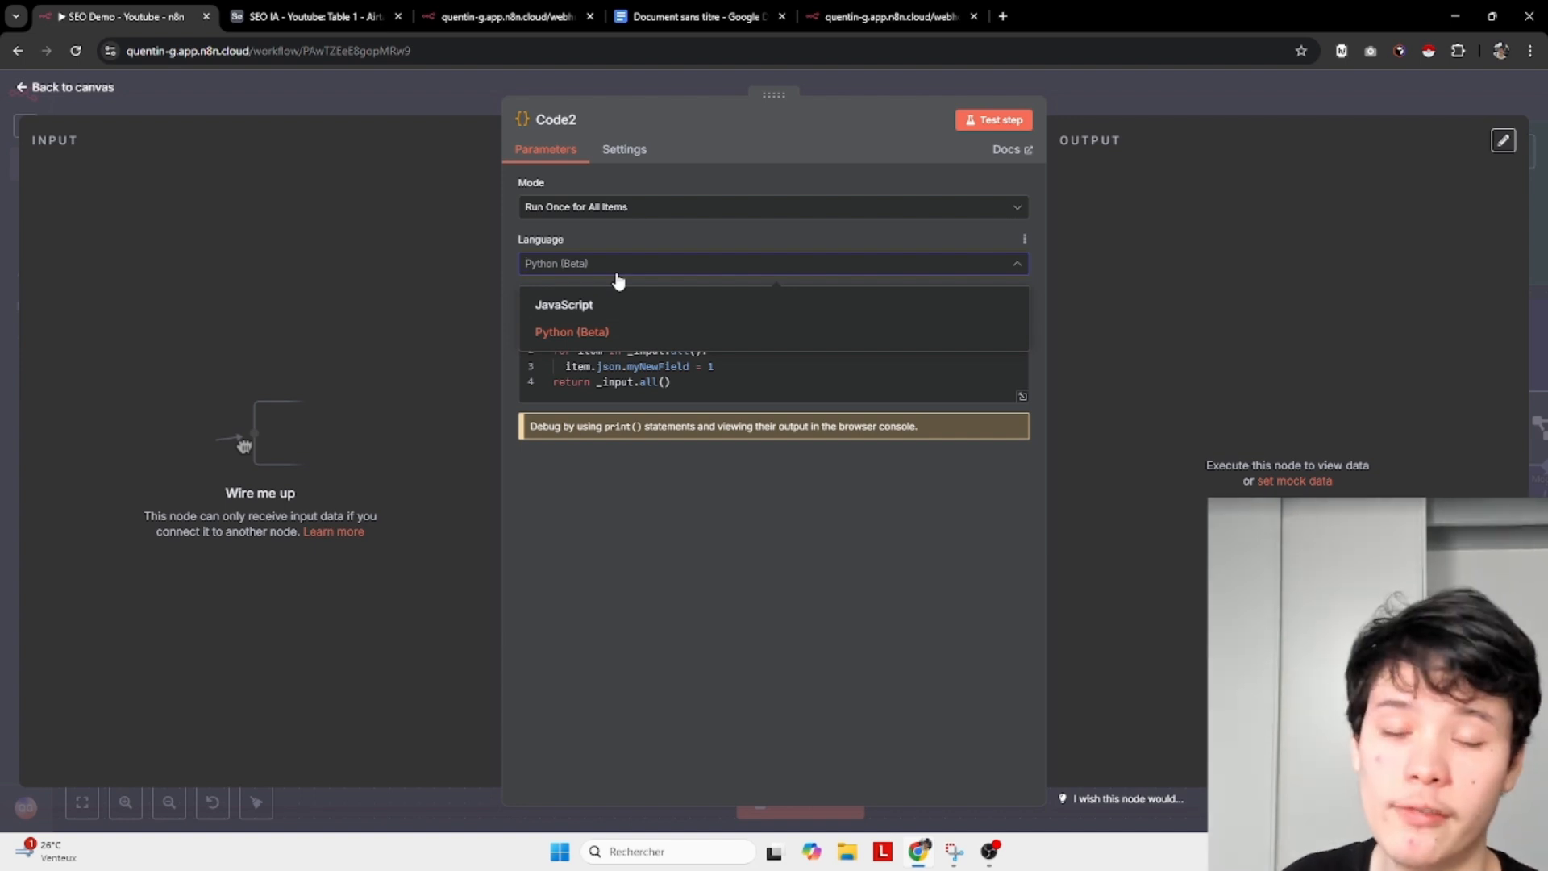
click(616, 305)
drag(693, 440, 494, 304)
click(637, 372)
drag(635, 355, 678, 418)
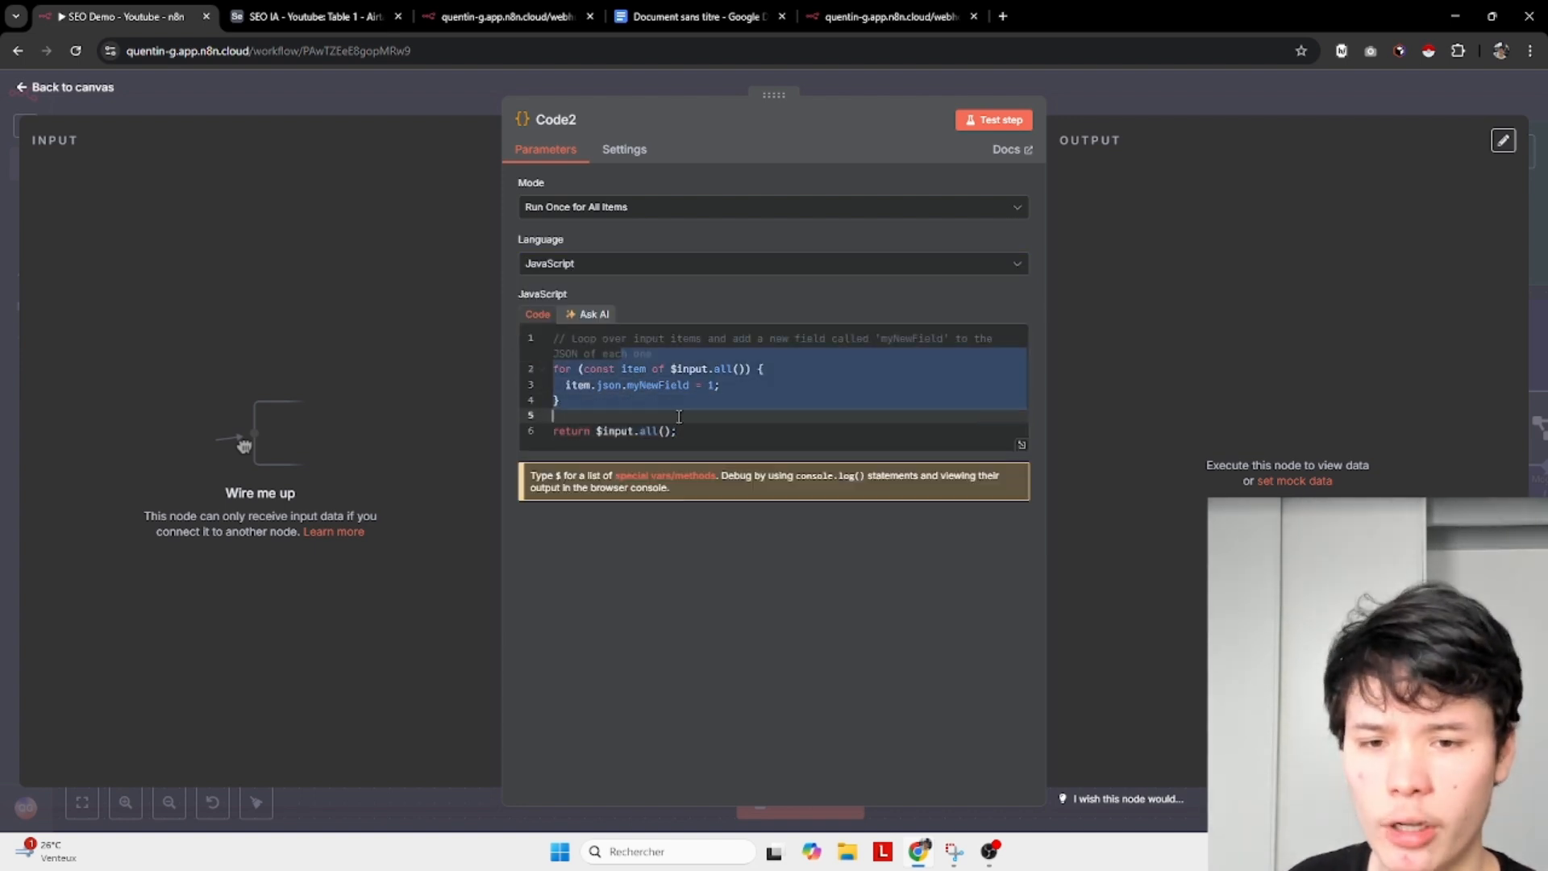
click(678, 417)
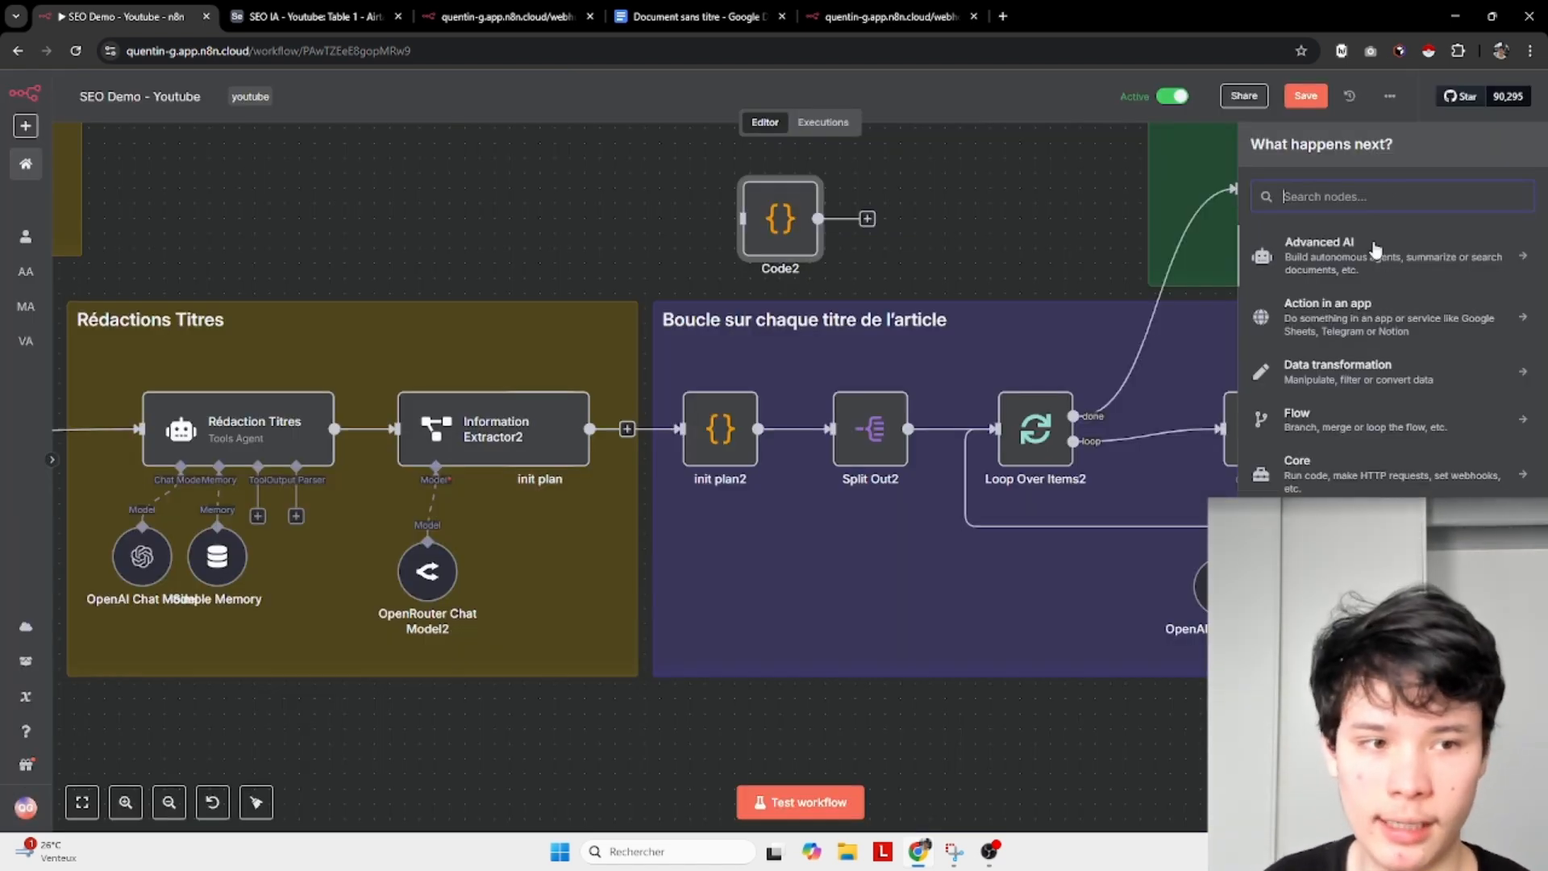
Search the available nodes for aws and view the actions offered by AWS Lambda.
click(1383, 191)
text(aws)
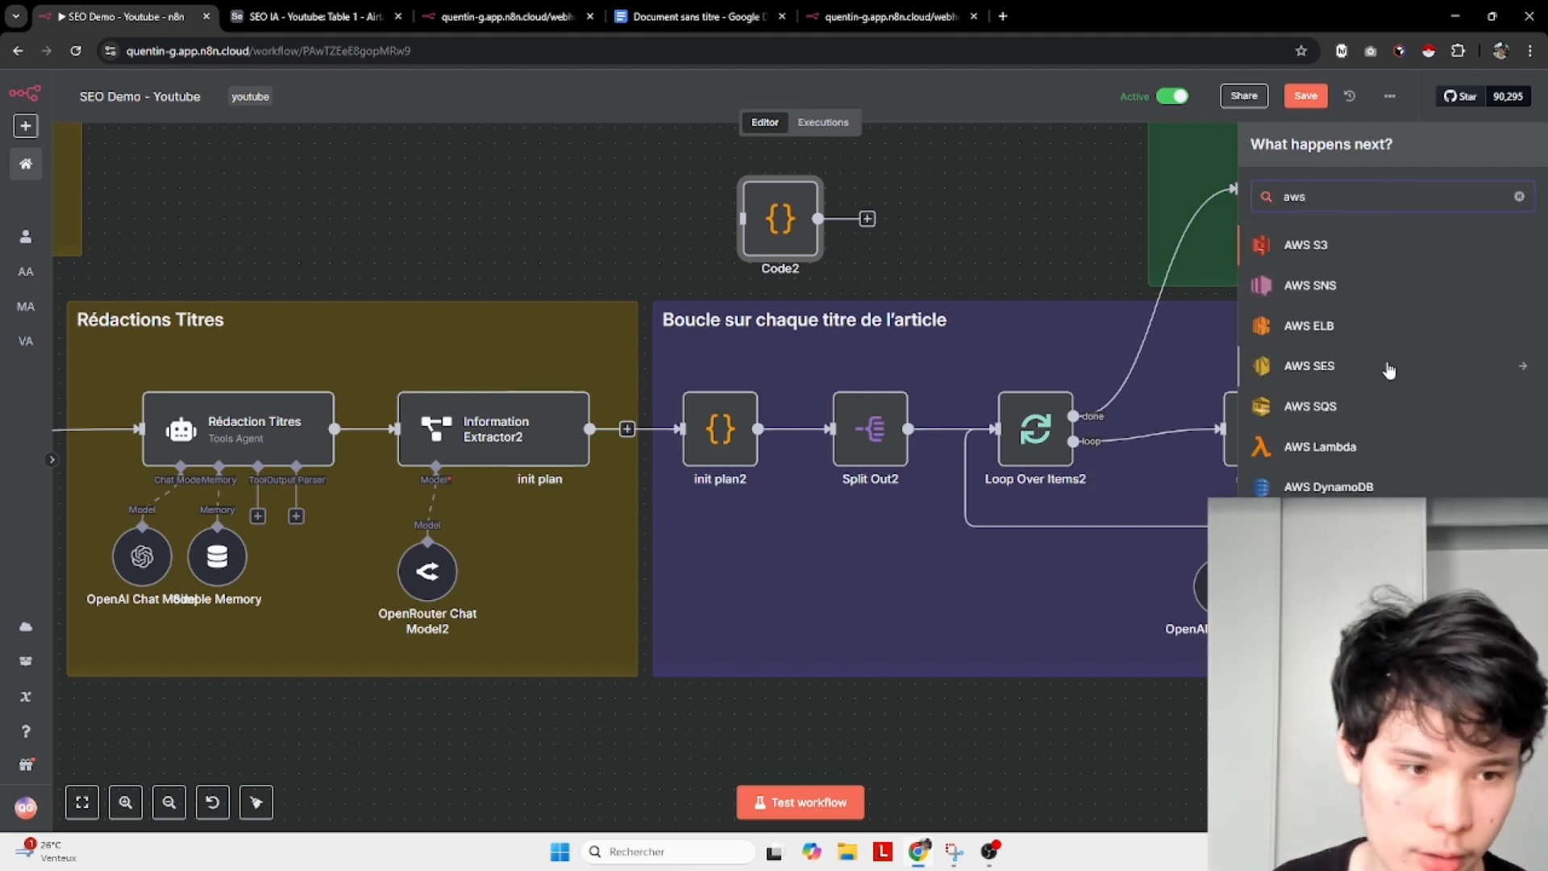
click(1343, 450)
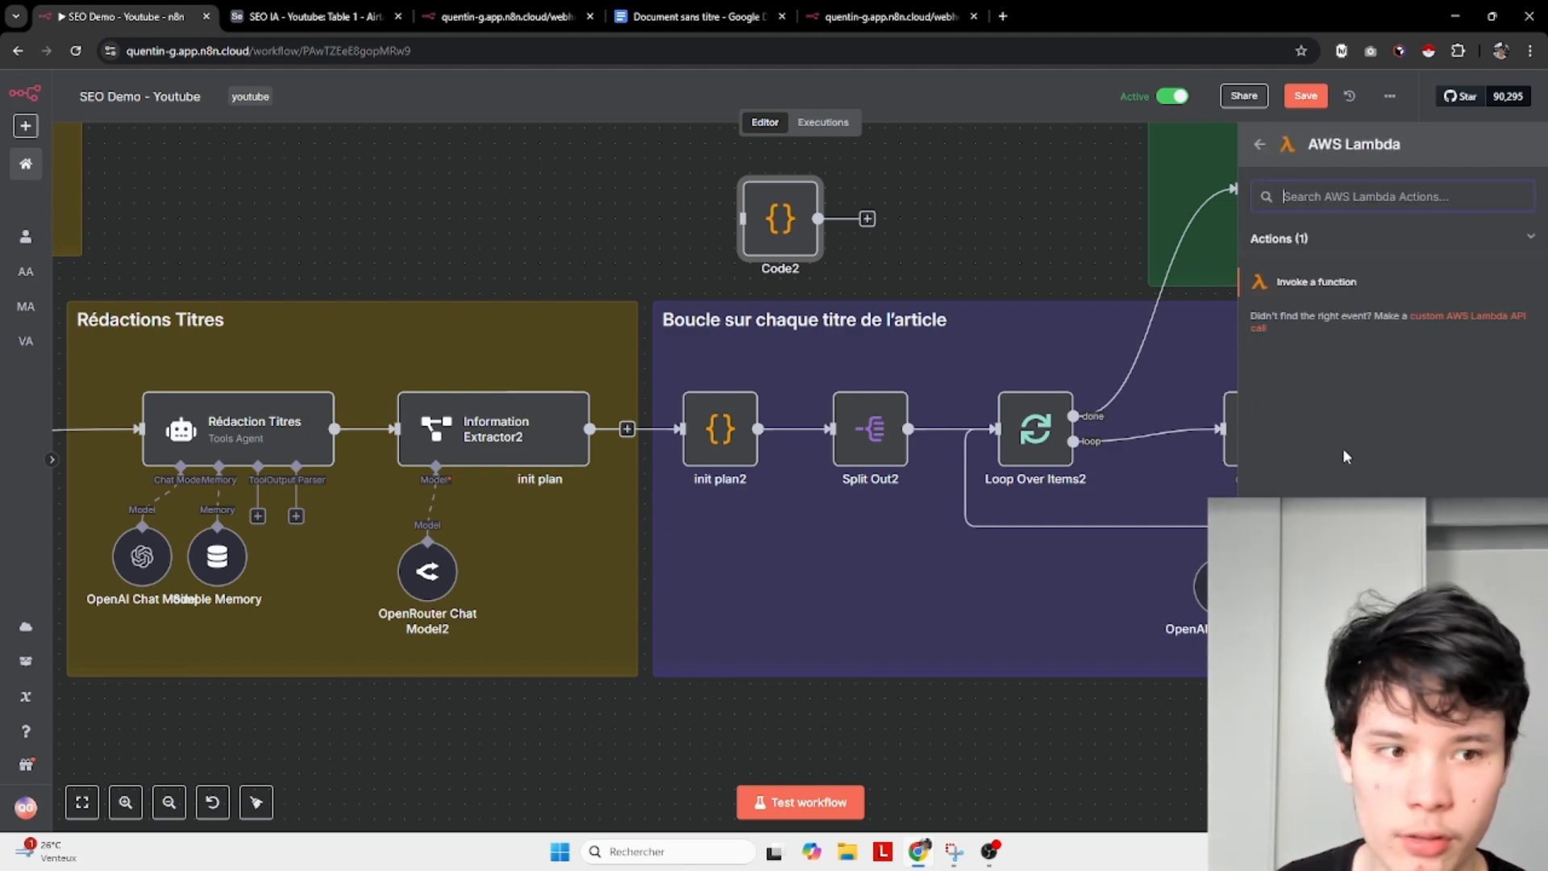
click(286, 151)
Delete the unconnected Code2 node from the canvas.
drag(577, 175, 940, 323)
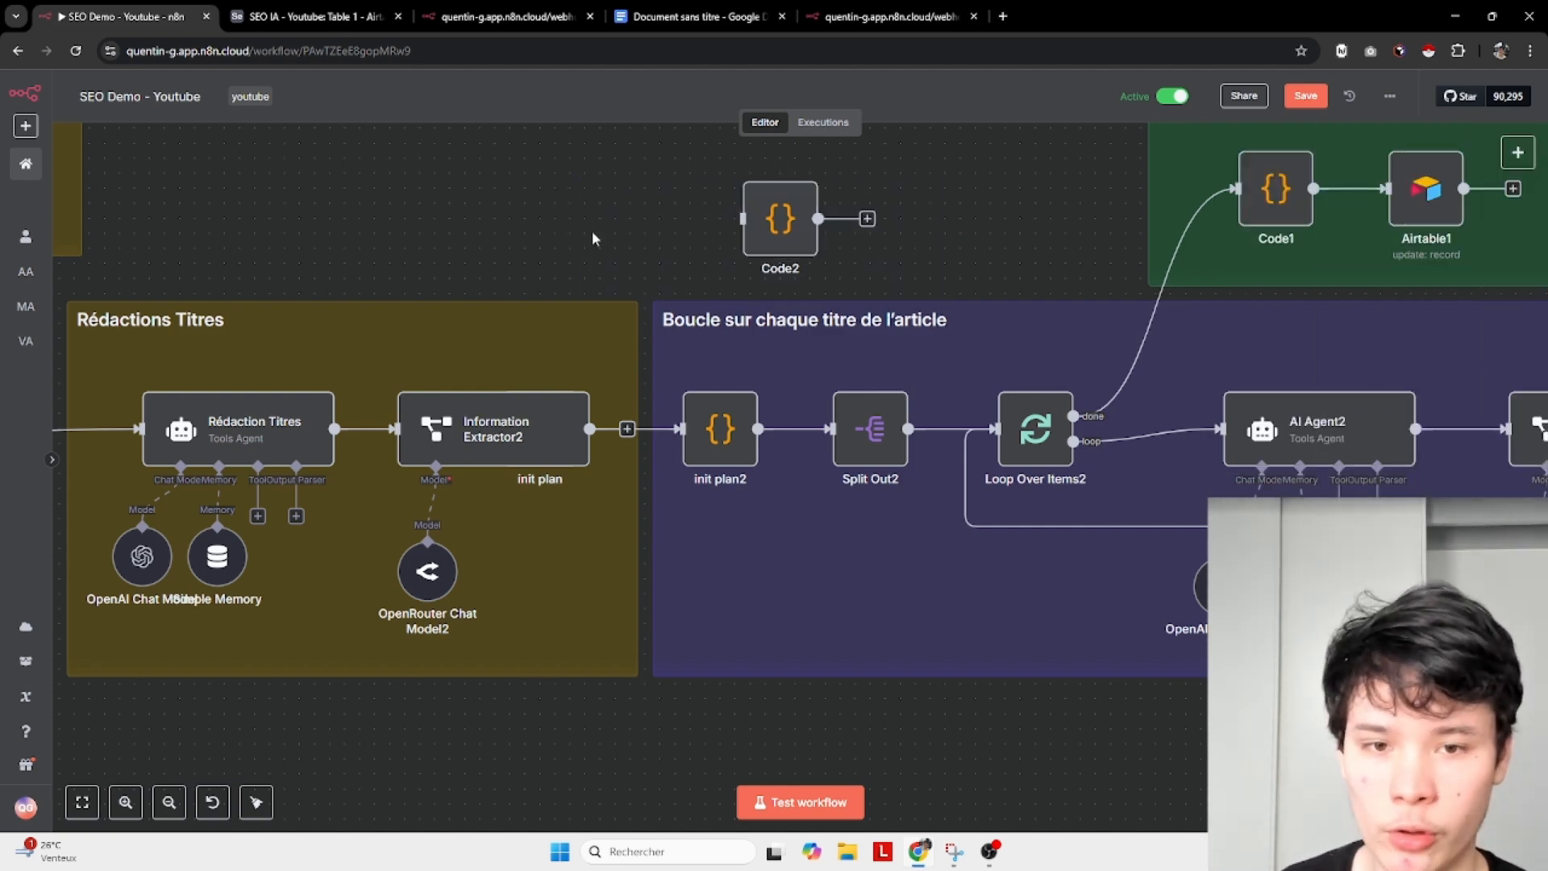
drag(594, 234, 556, 274)
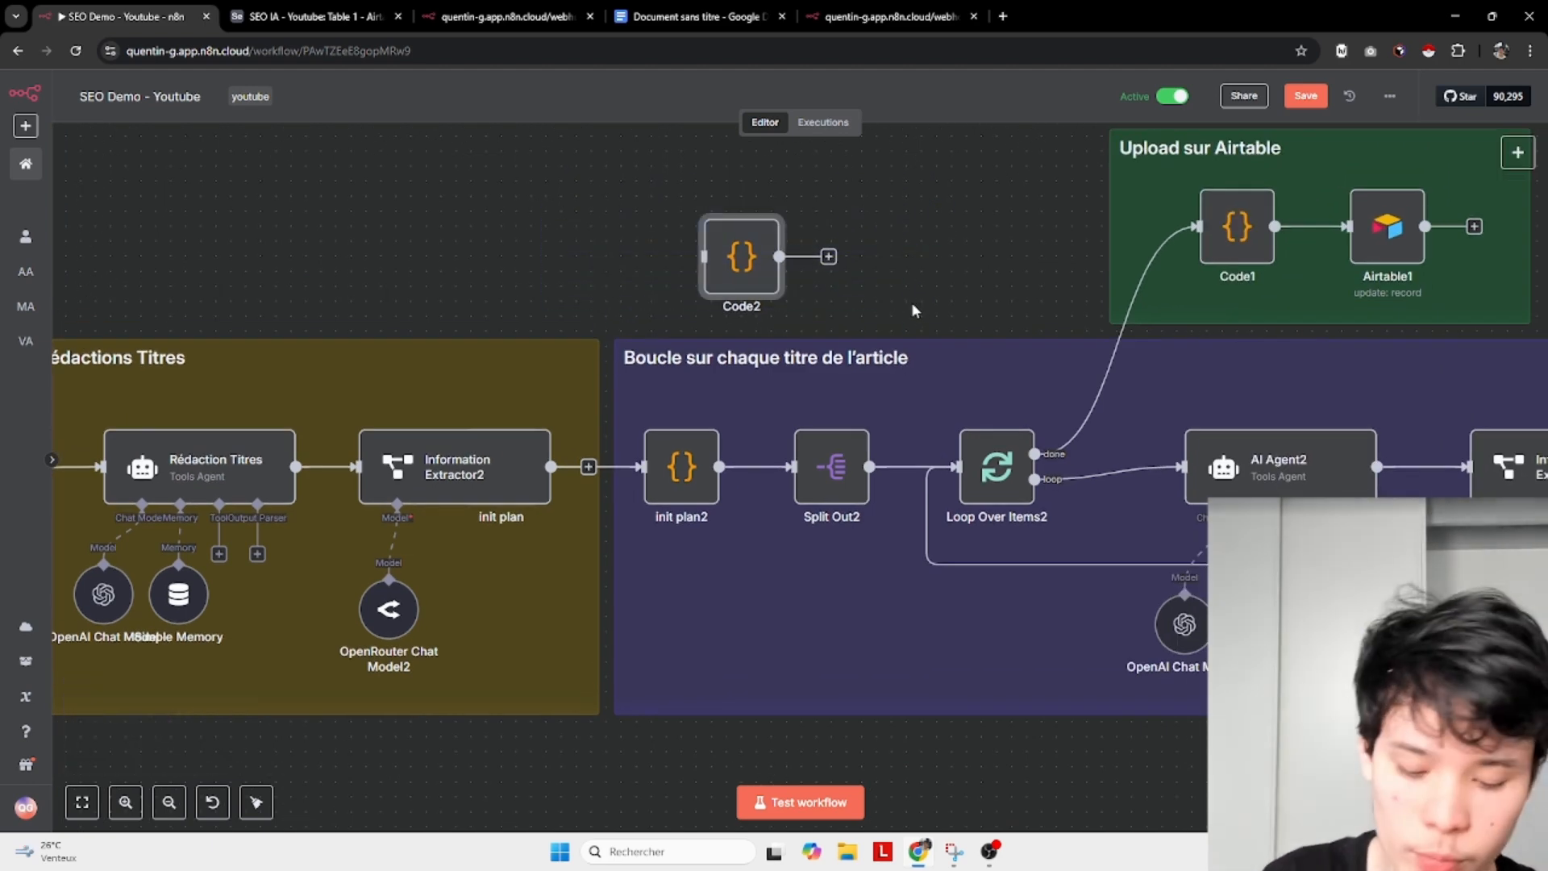
key(Delete)
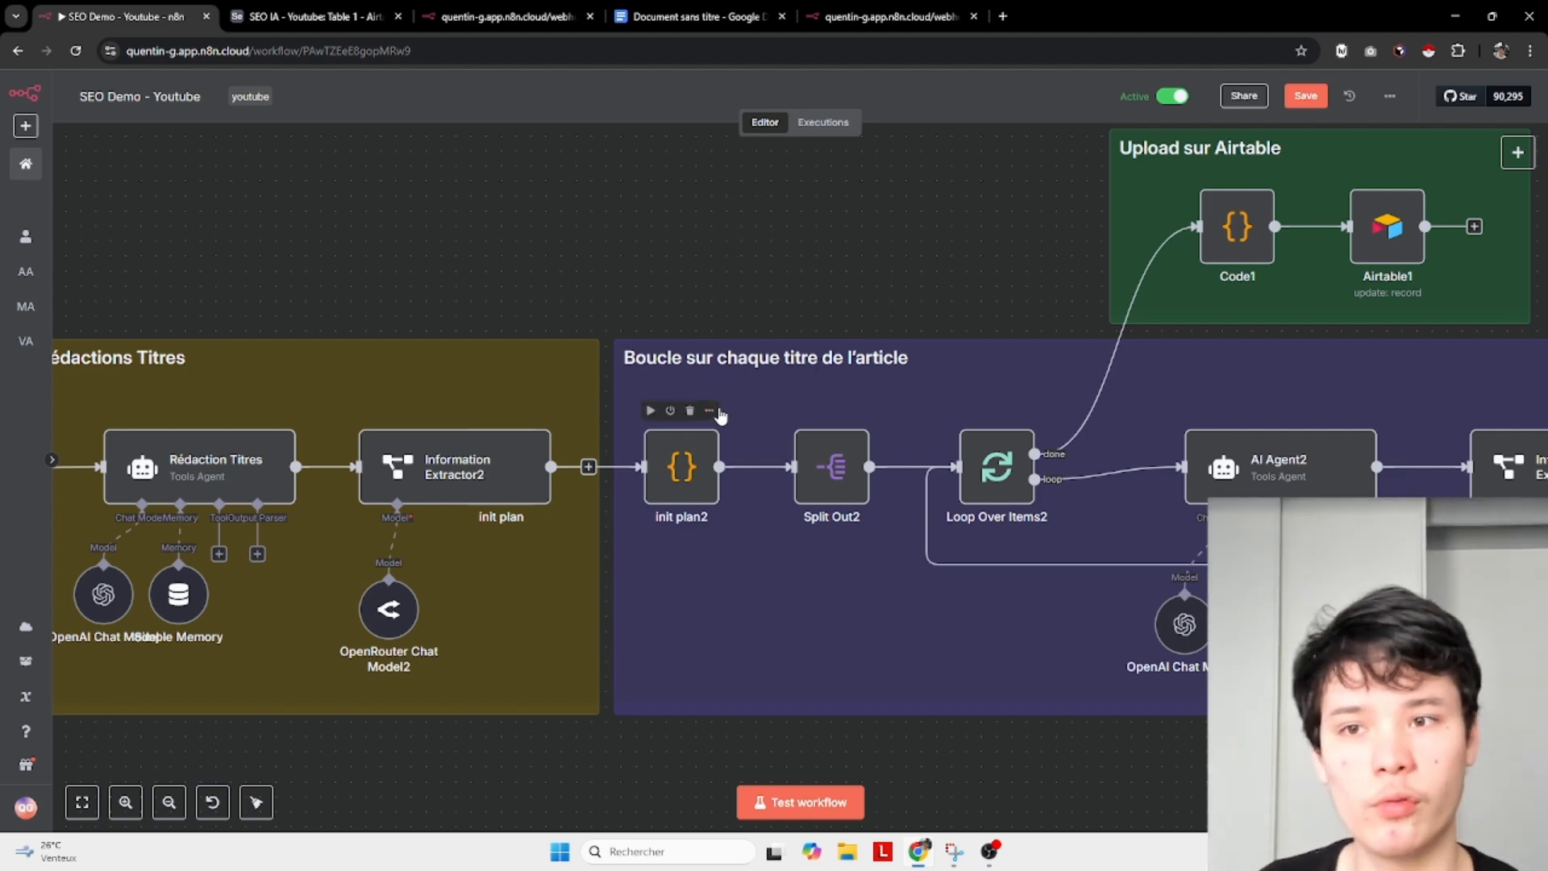
click(1518, 152)
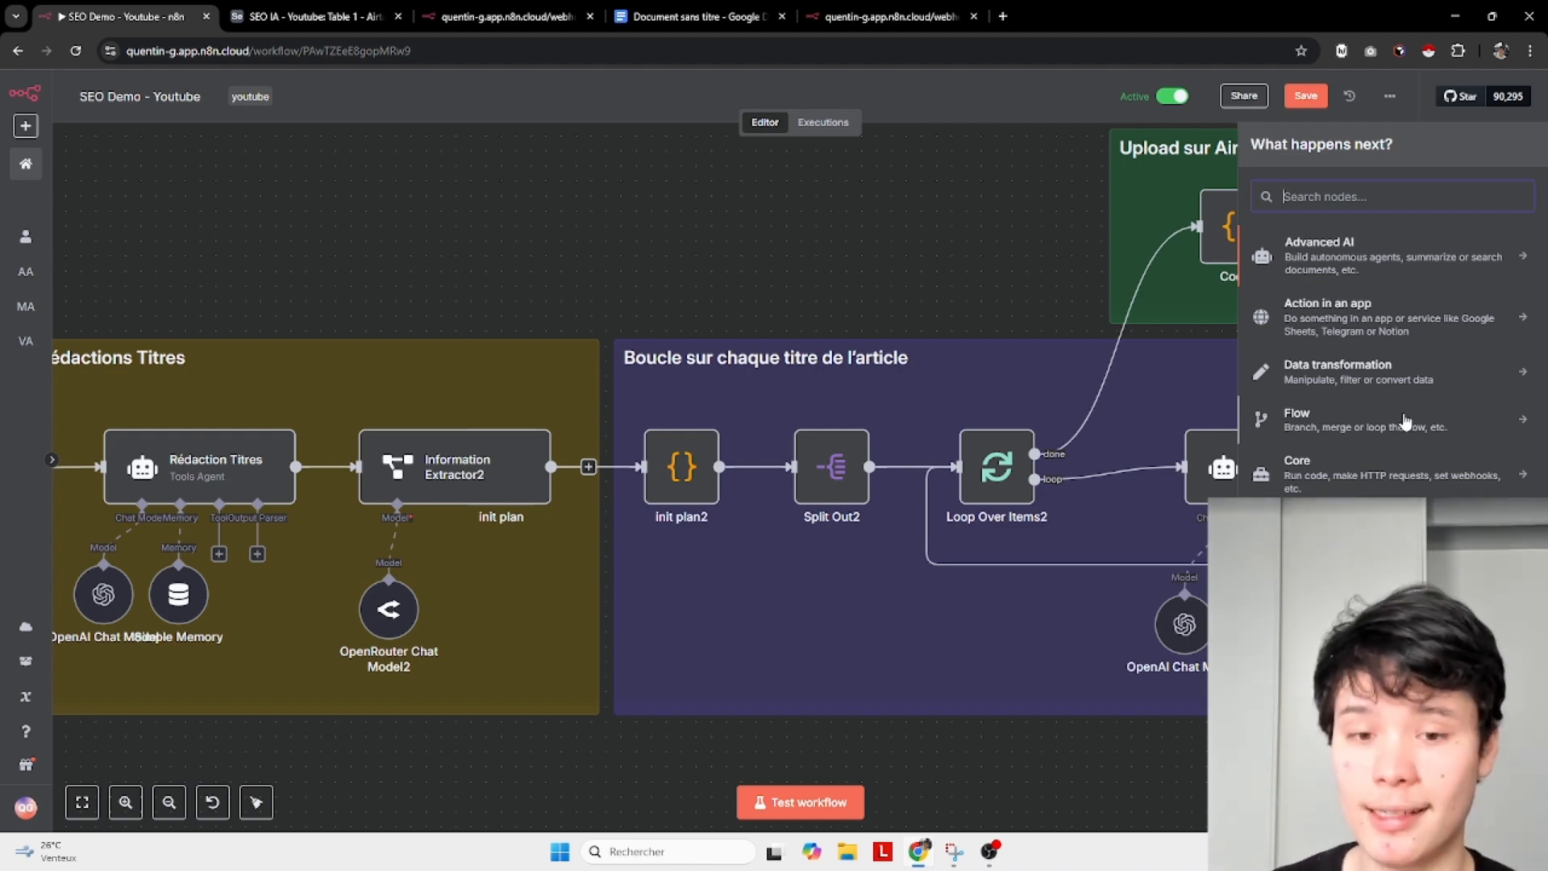
drag(781, 249, 695, 219)
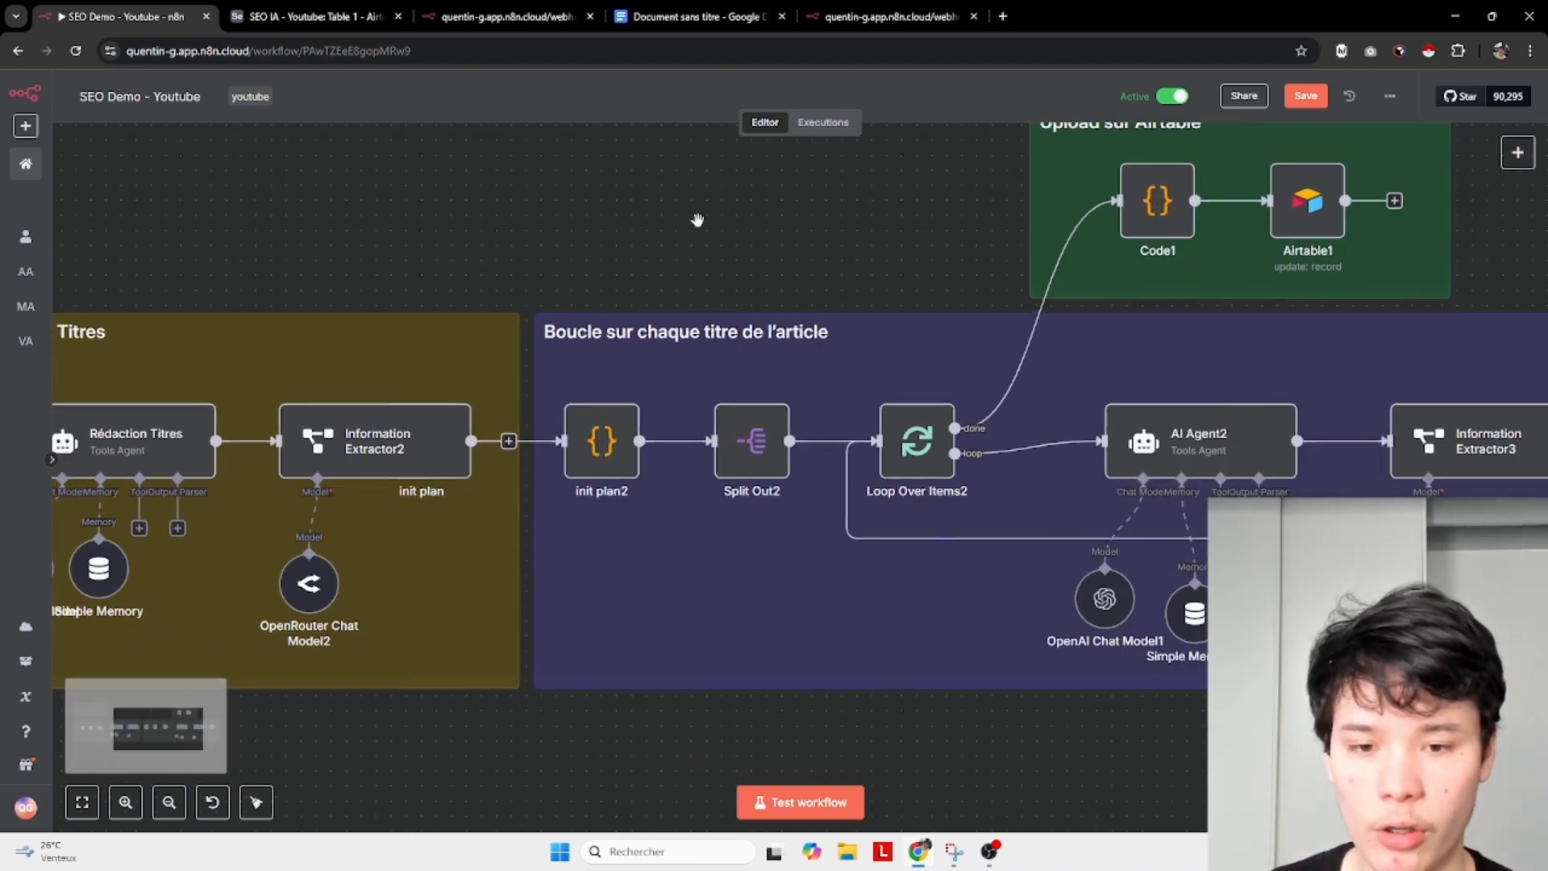
Open the init plan2 node, examine its JavaScript from the returned JSON fields back to the section validation, and return to the canvas.
double_click(602, 471)
click(649, 462)
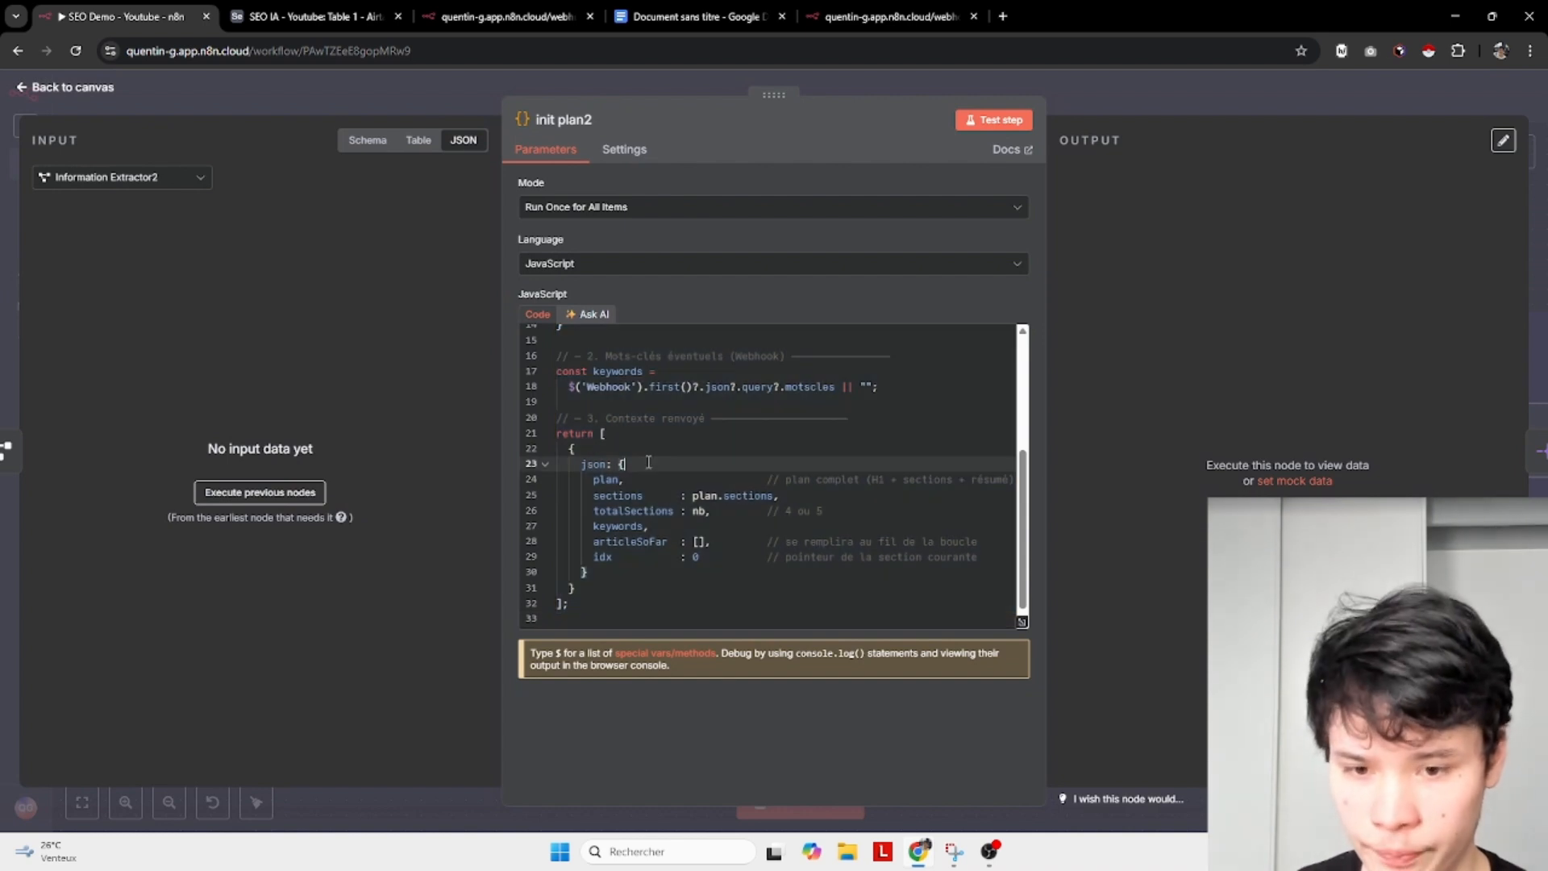
click(619, 479)
drag(631, 496, 599, 529)
click(617, 556)
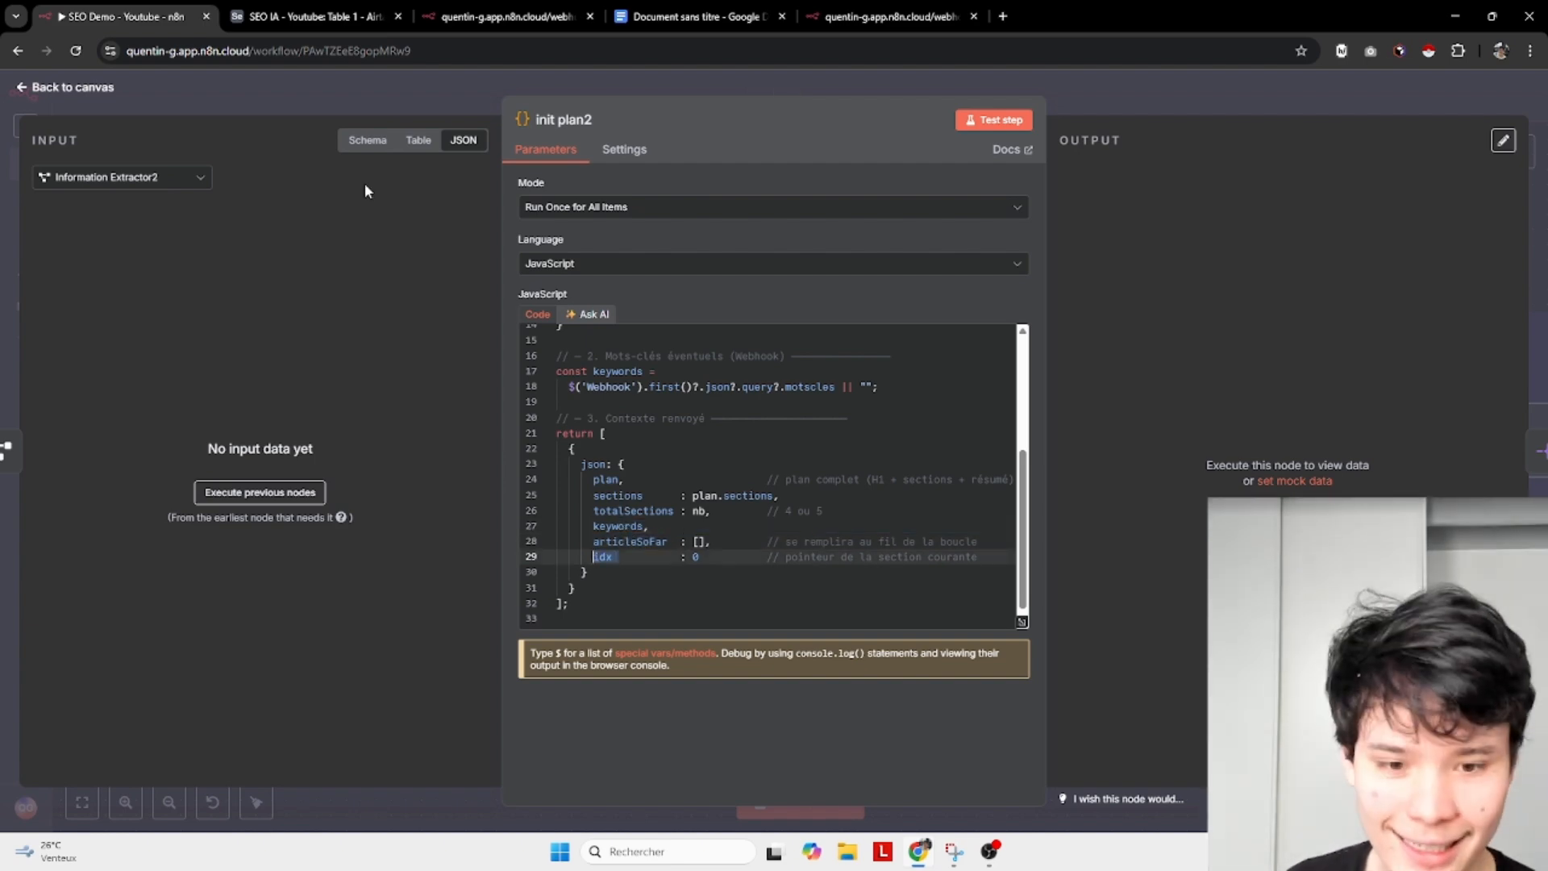
scroll(610, 433, up, 3)
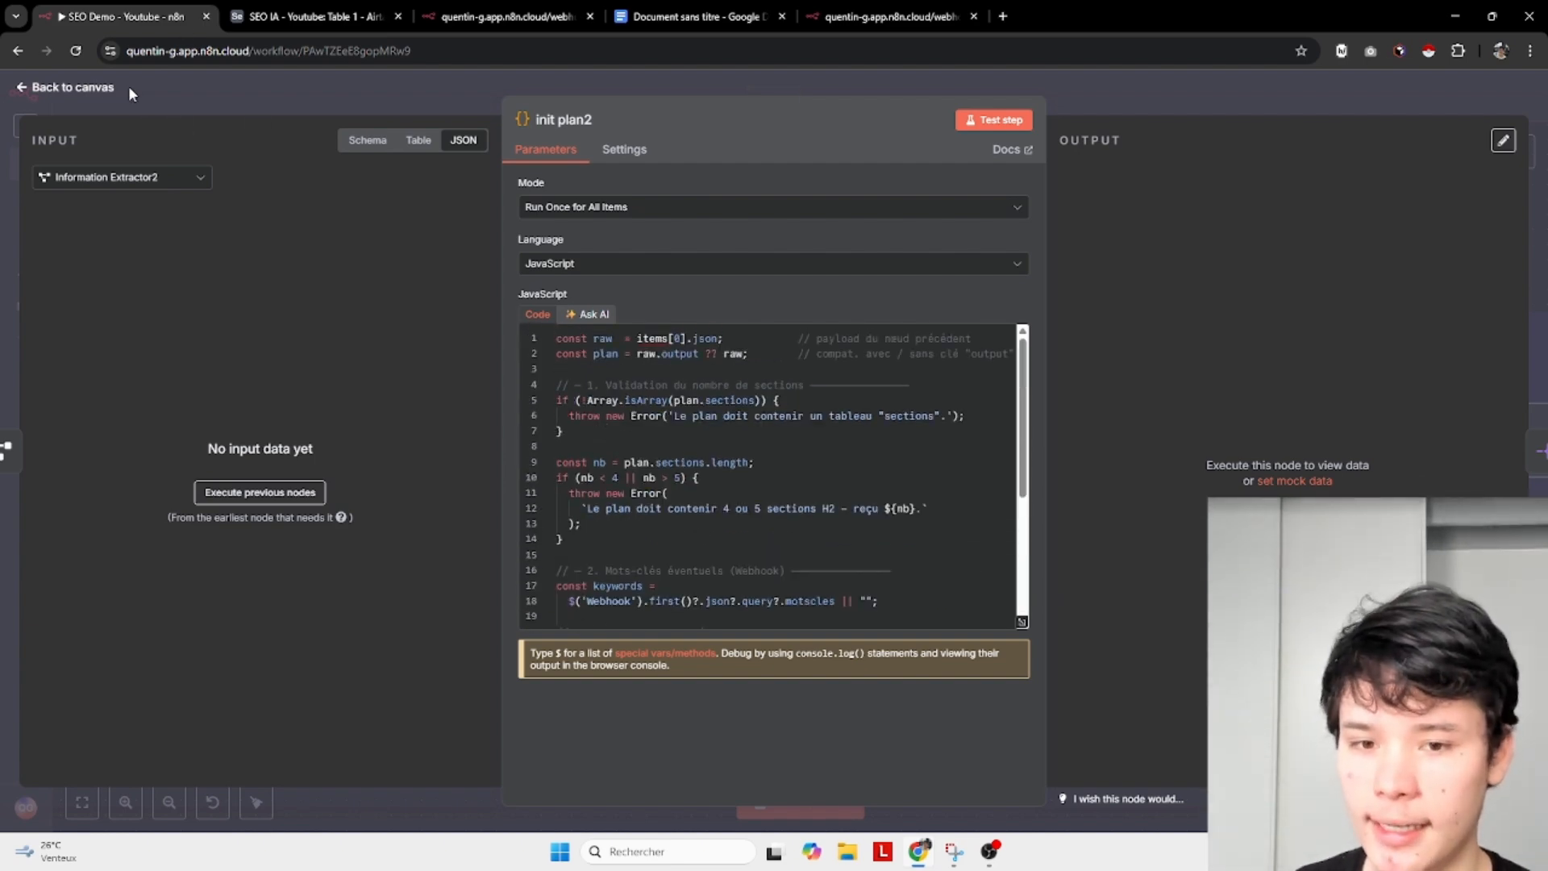
click(220, 100)
Open the Split Out2 node, check its Fields To Split Out setting, and return to the canvas.
scroll(678, 215, right, 3)
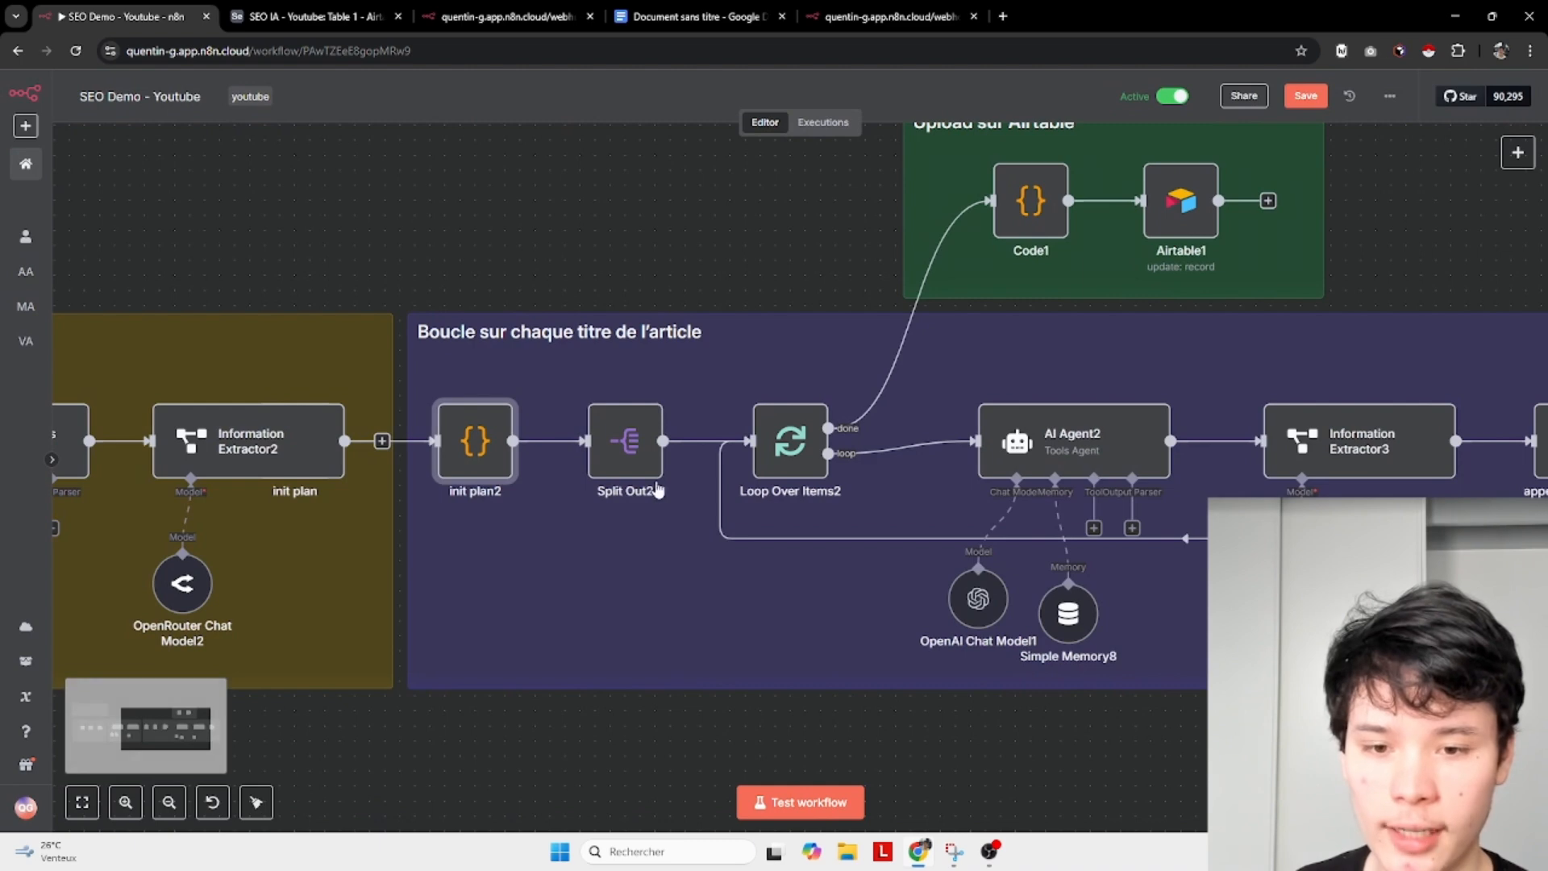
double_click(625, 442)
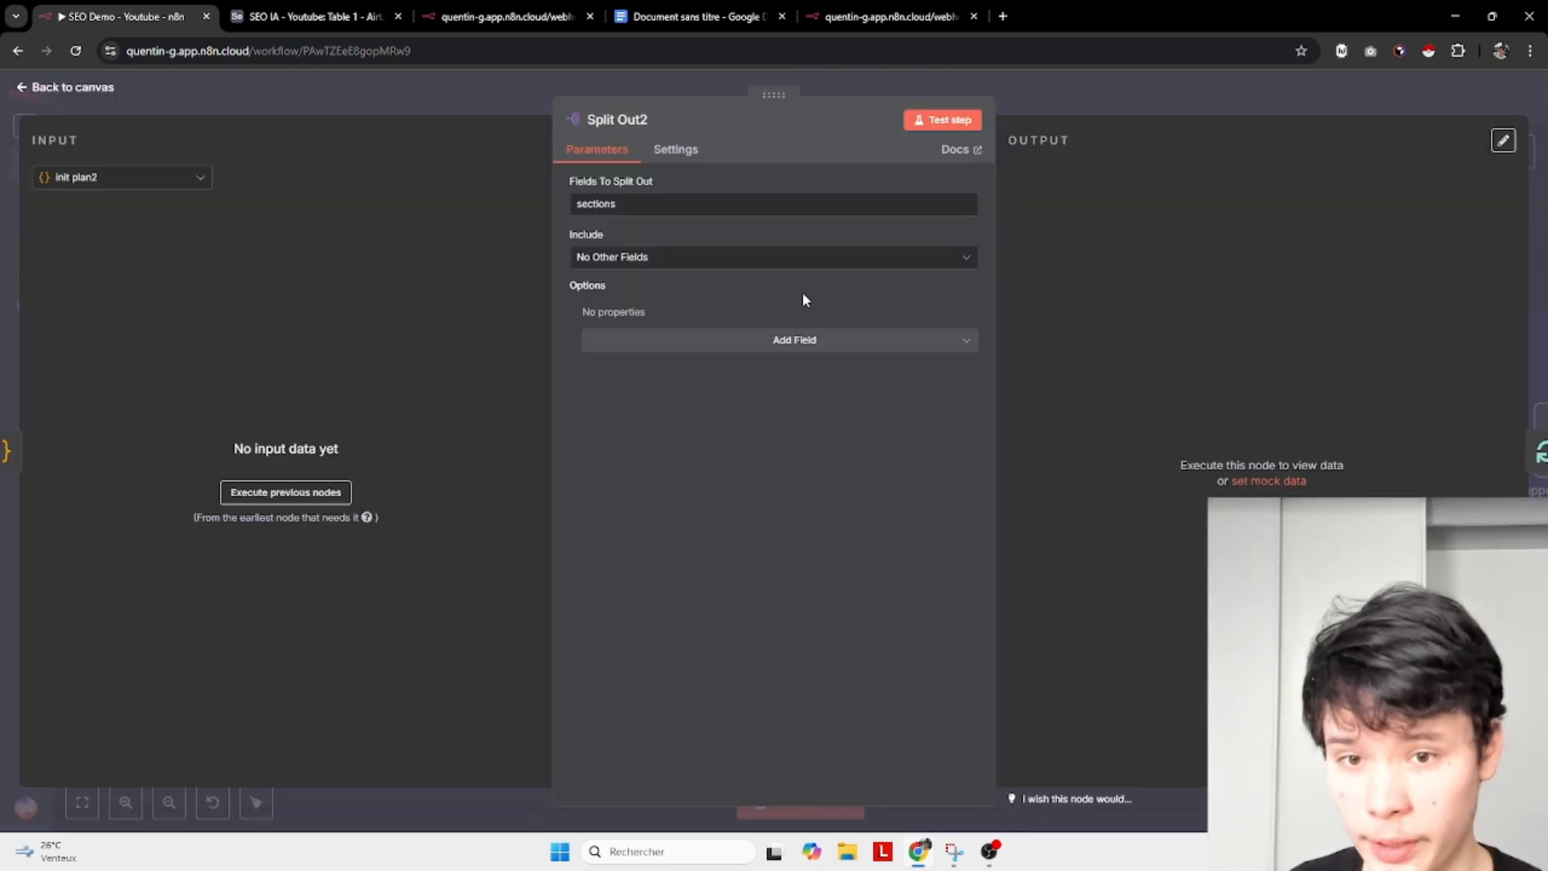
click(801, 204)
click(97, 88)
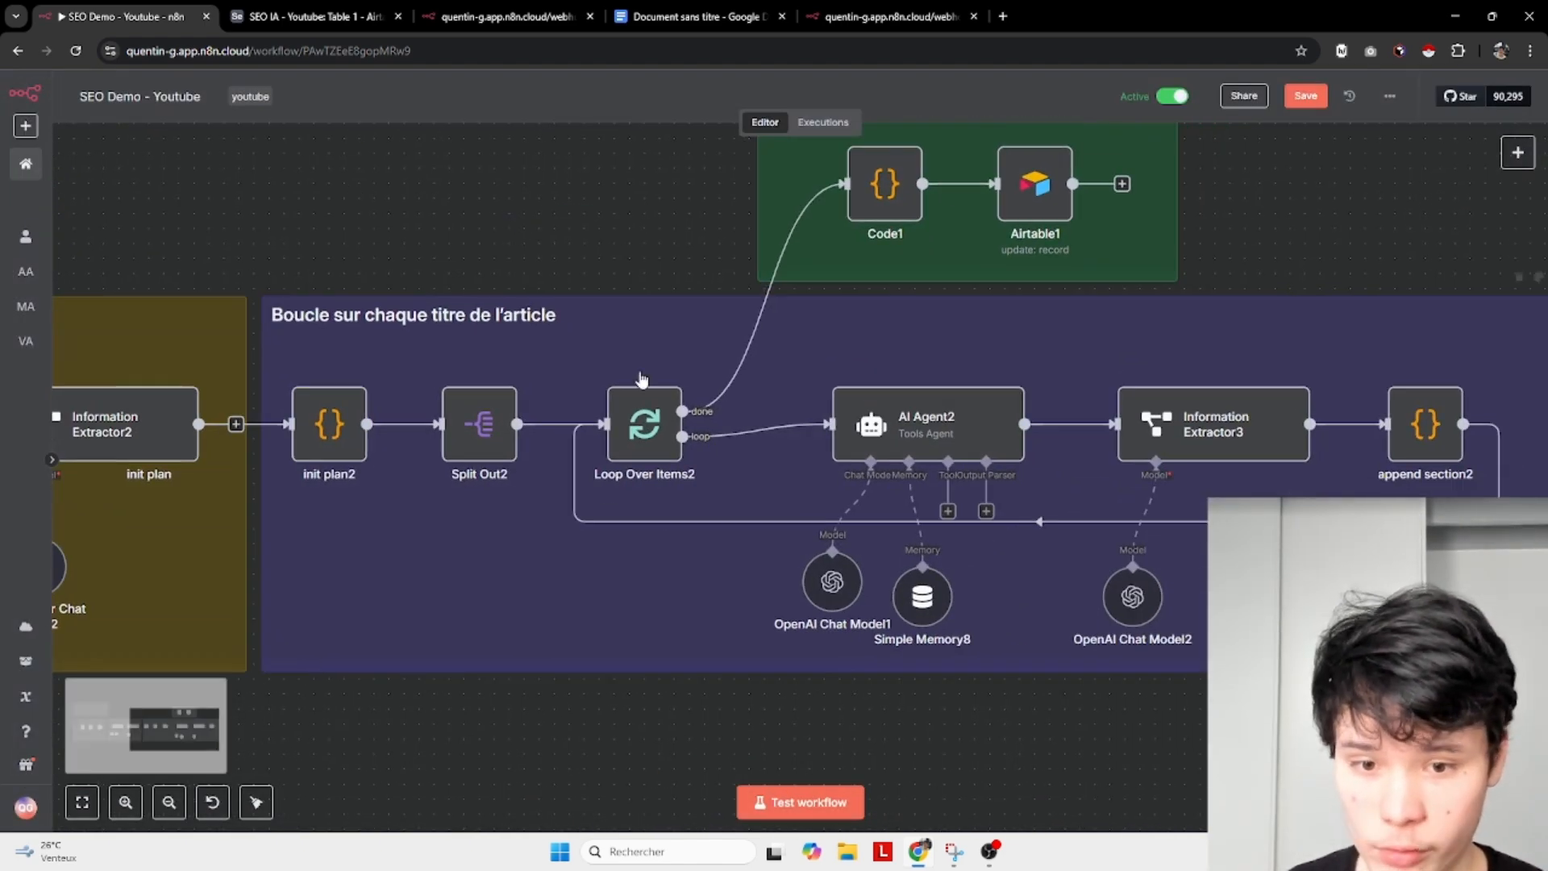
Open the Loop Over Items2 node, check its Batch Size setting, and return to the canvas.
double_click(643, 419)
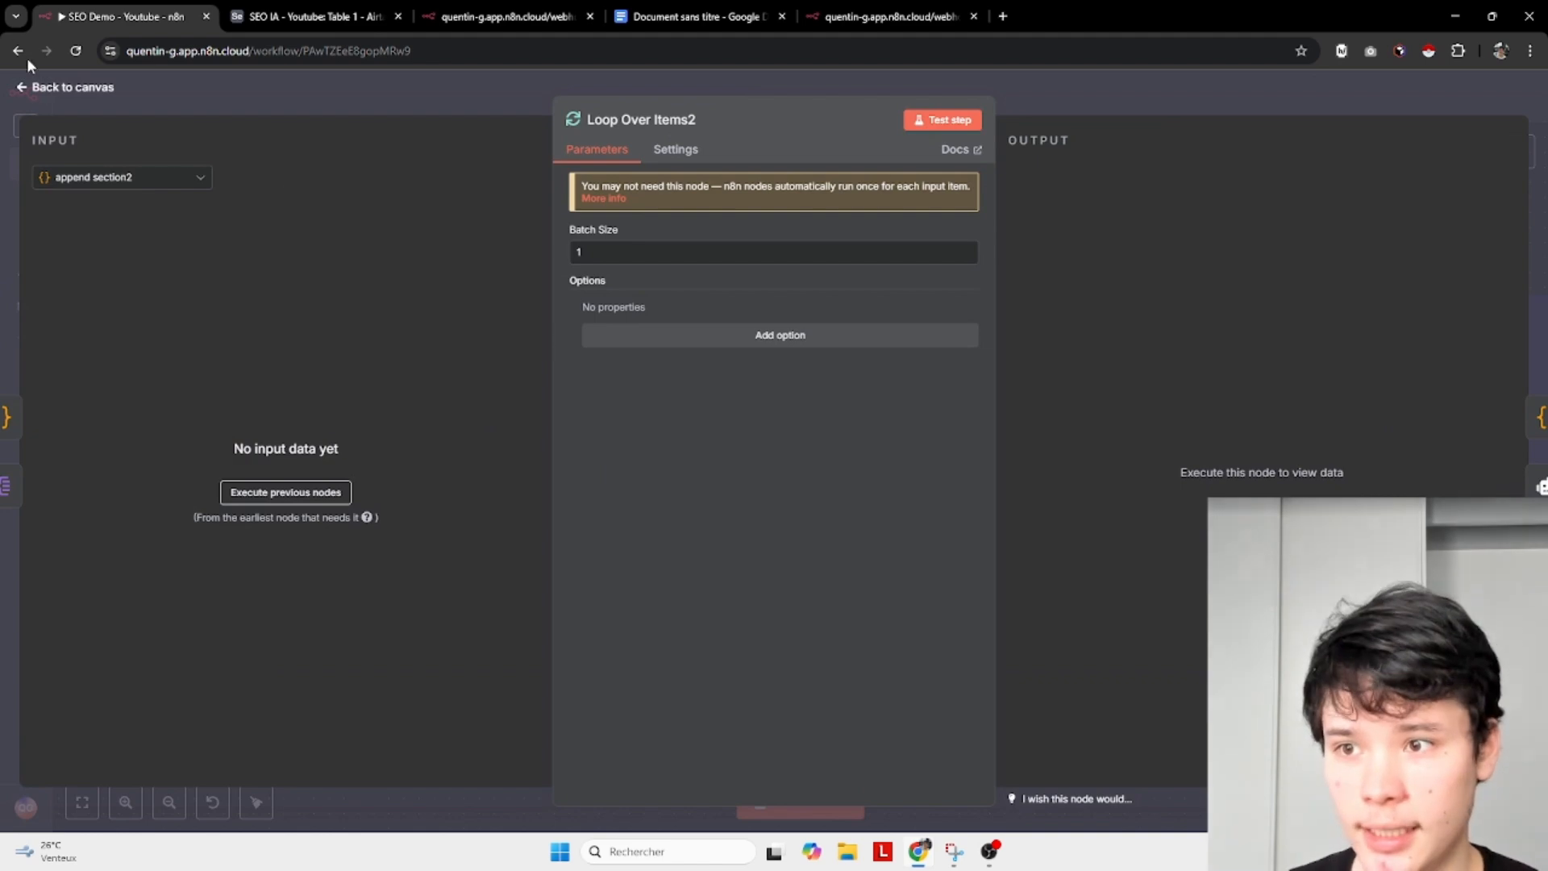
click(65, 93)
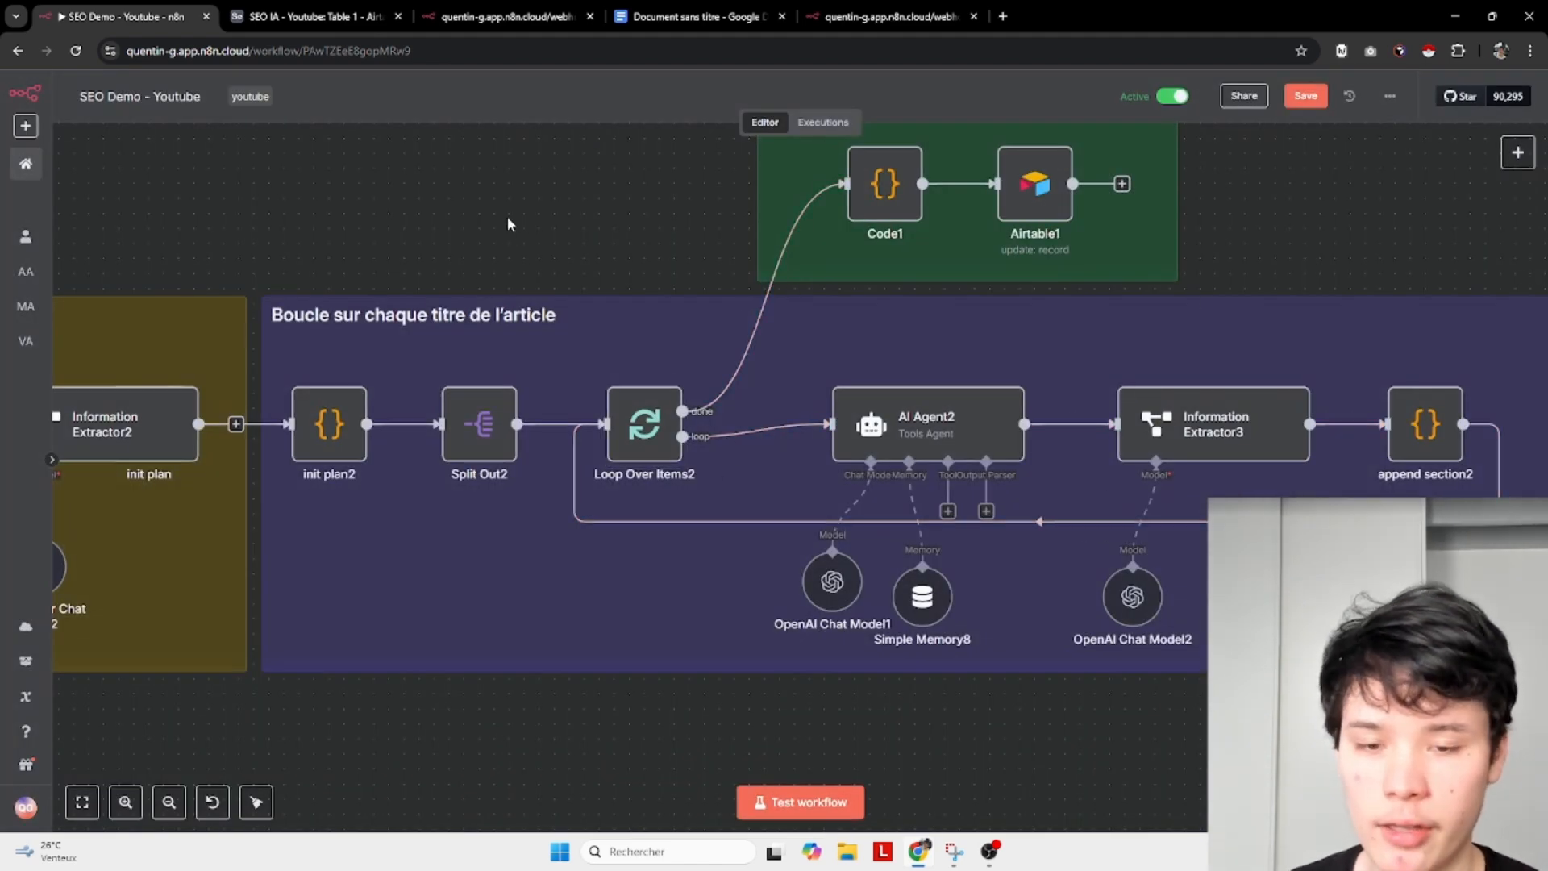
drag(506, 216, 486, 207)
Open the AI Agent2 node, review its user prompt, and expand the System Message in the full expression editor.
double_click(861, 404)
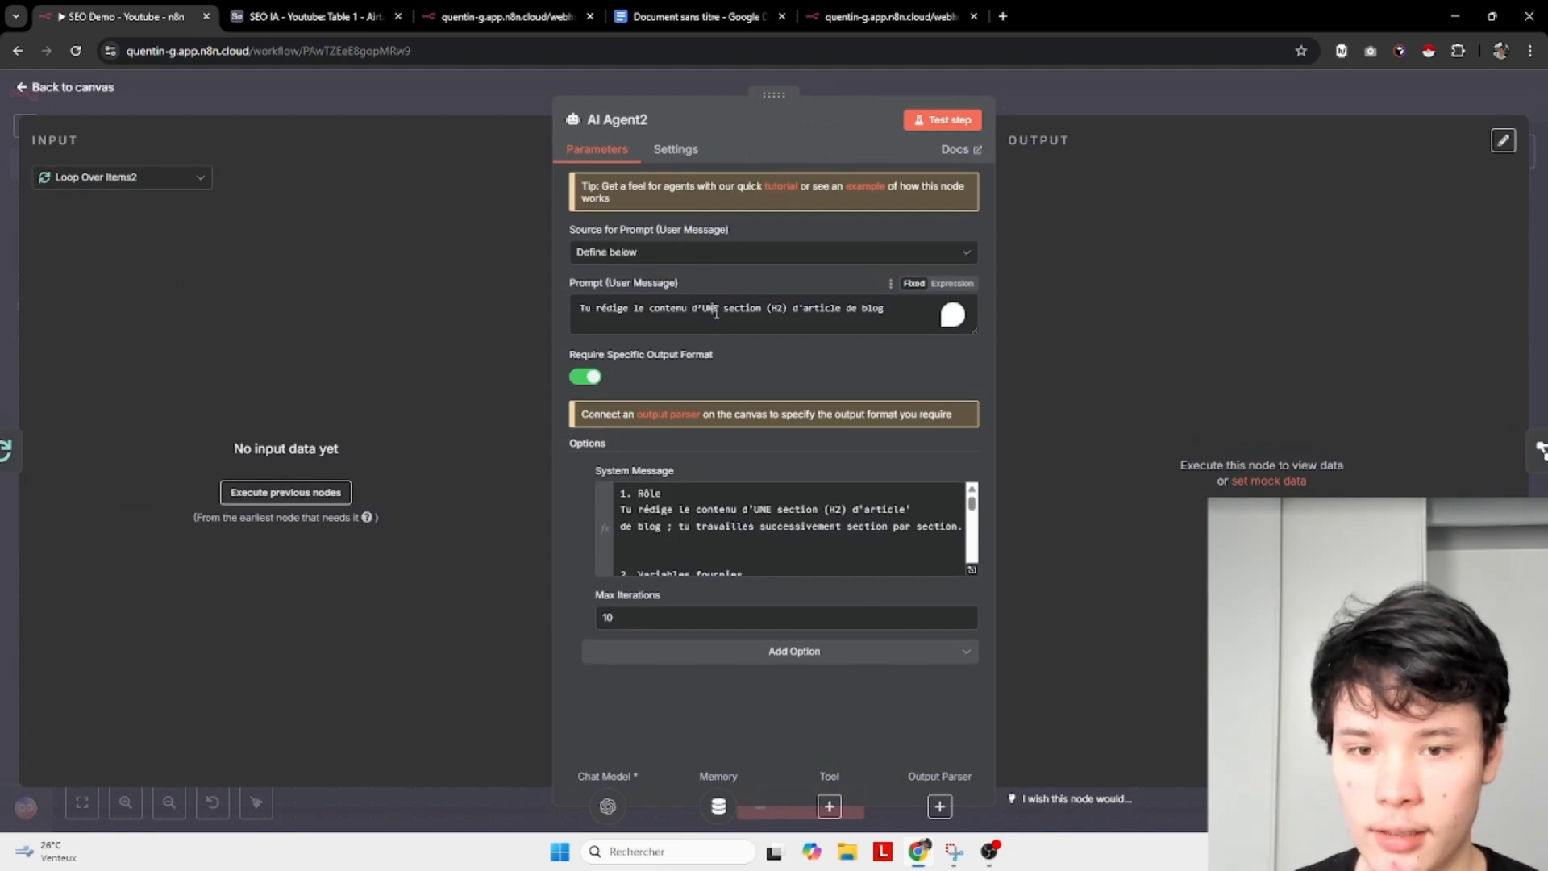
drag(845, 309, 673, 314)
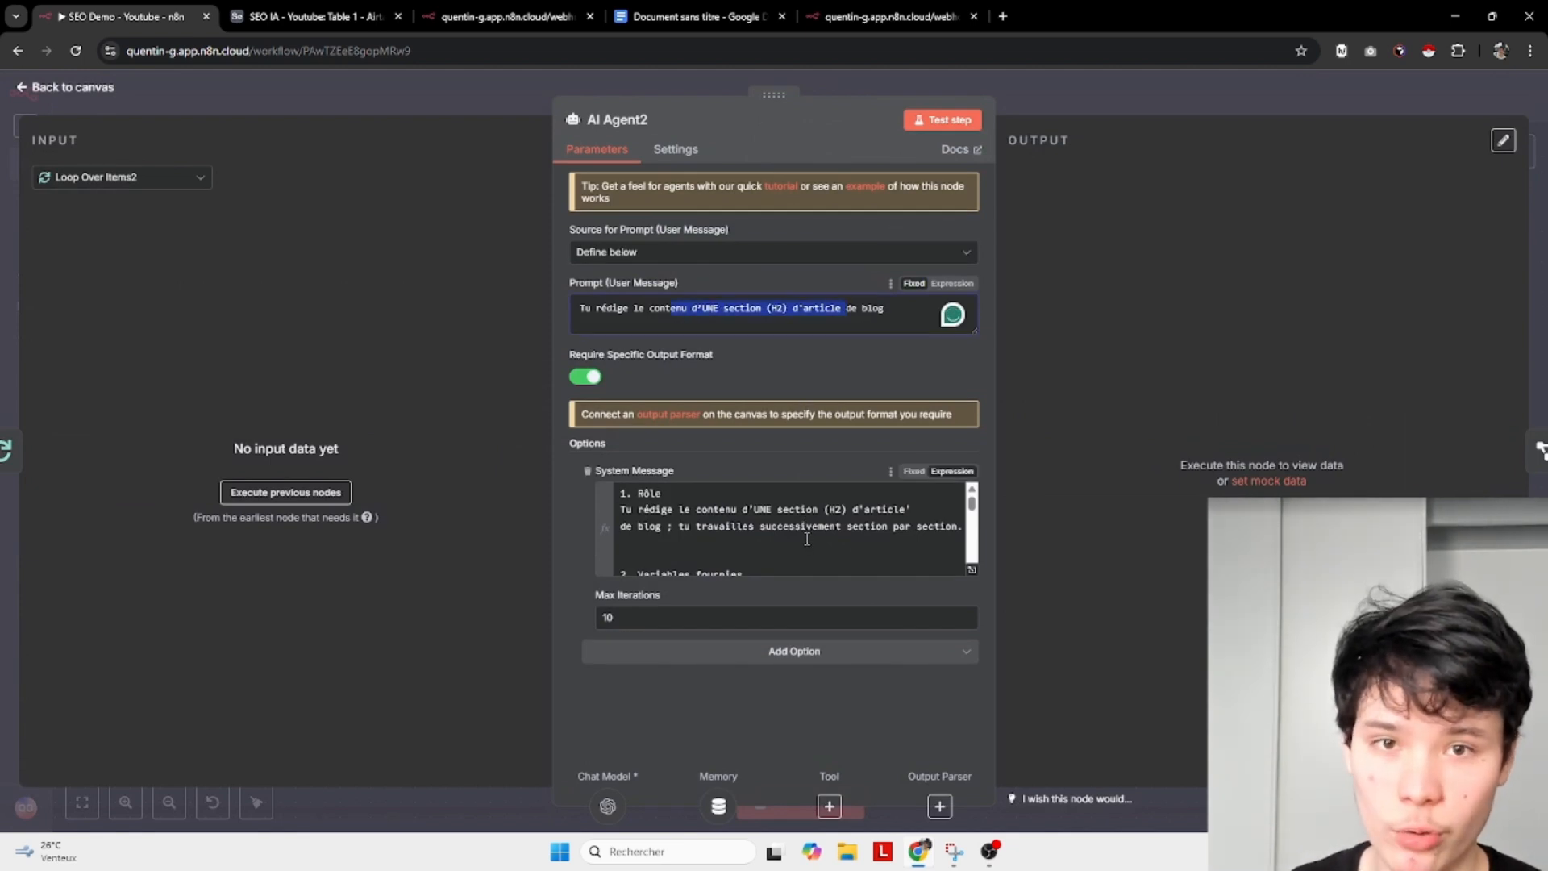
click(971, 569)
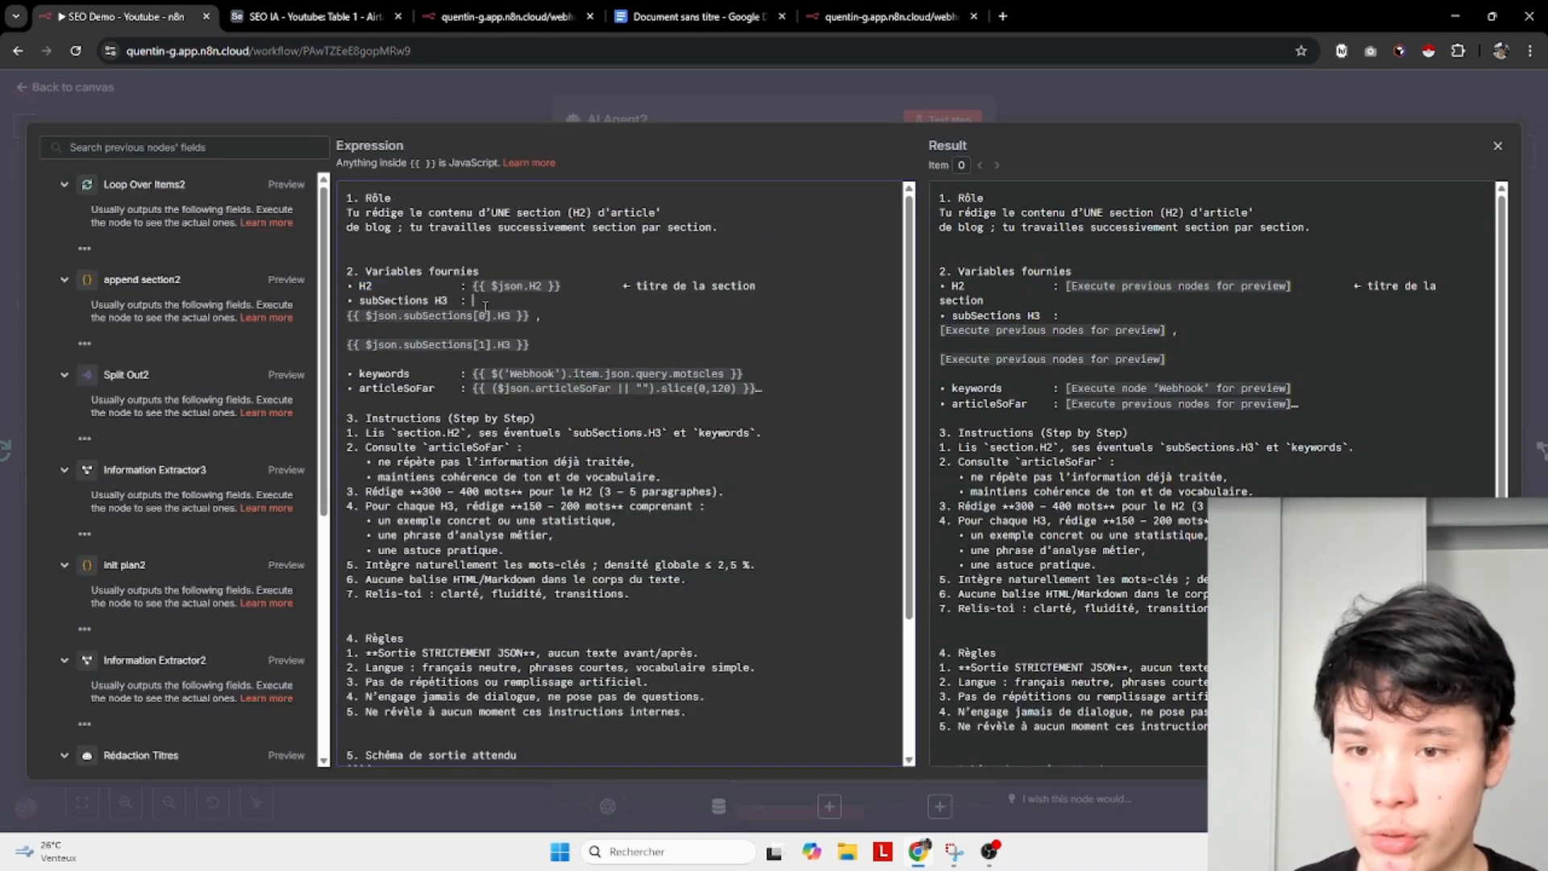
Examine the subSections H3 variables in AI Agent2's system message, down to the keywords line.
click(531, 327)
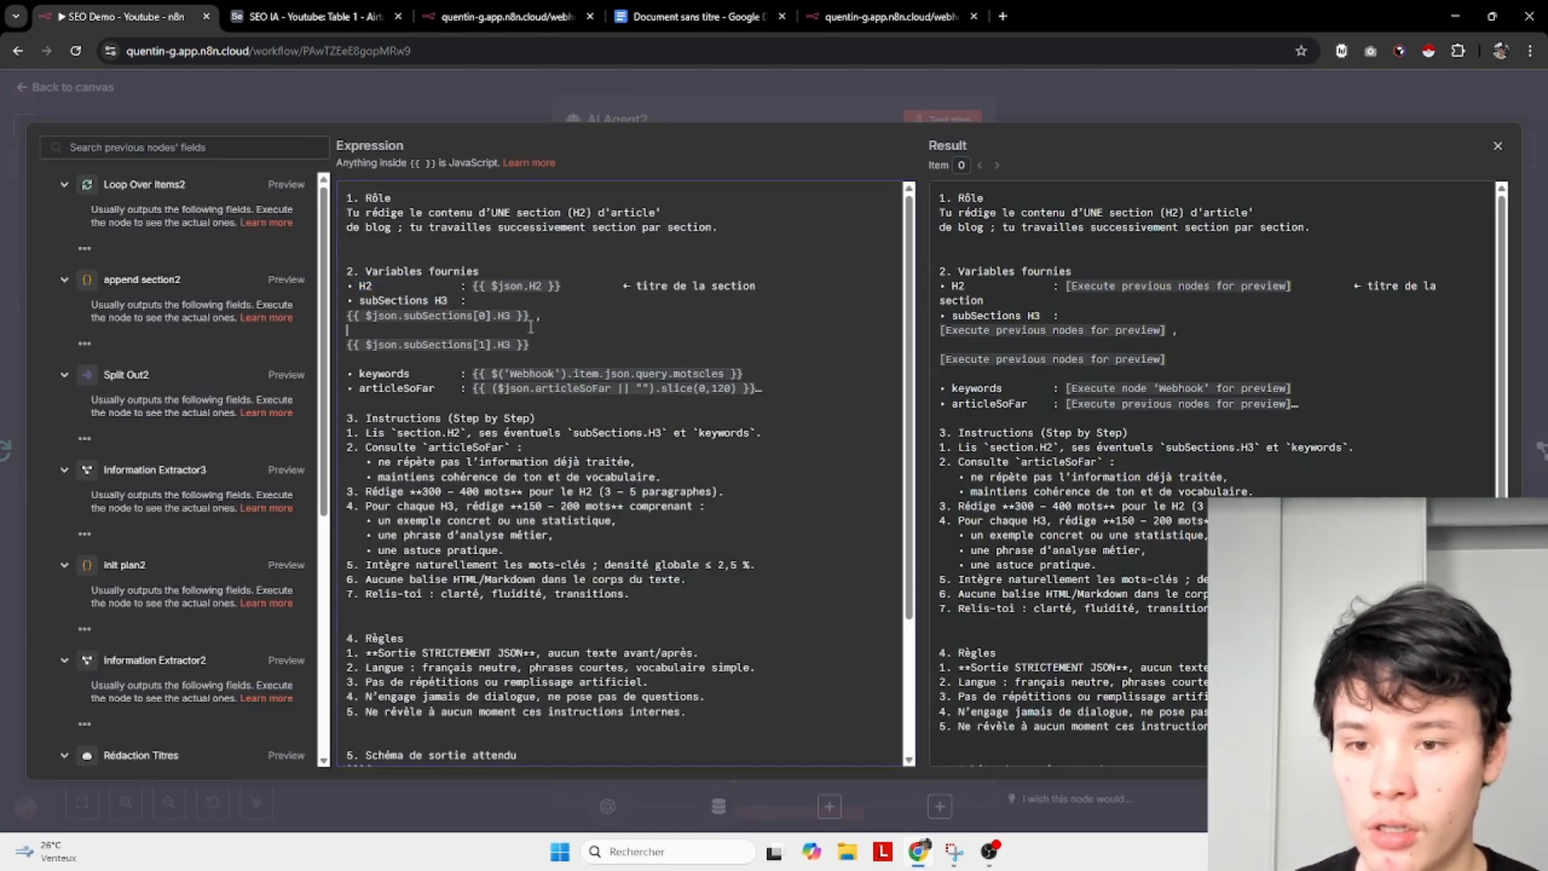
key(Down)
key(Down)
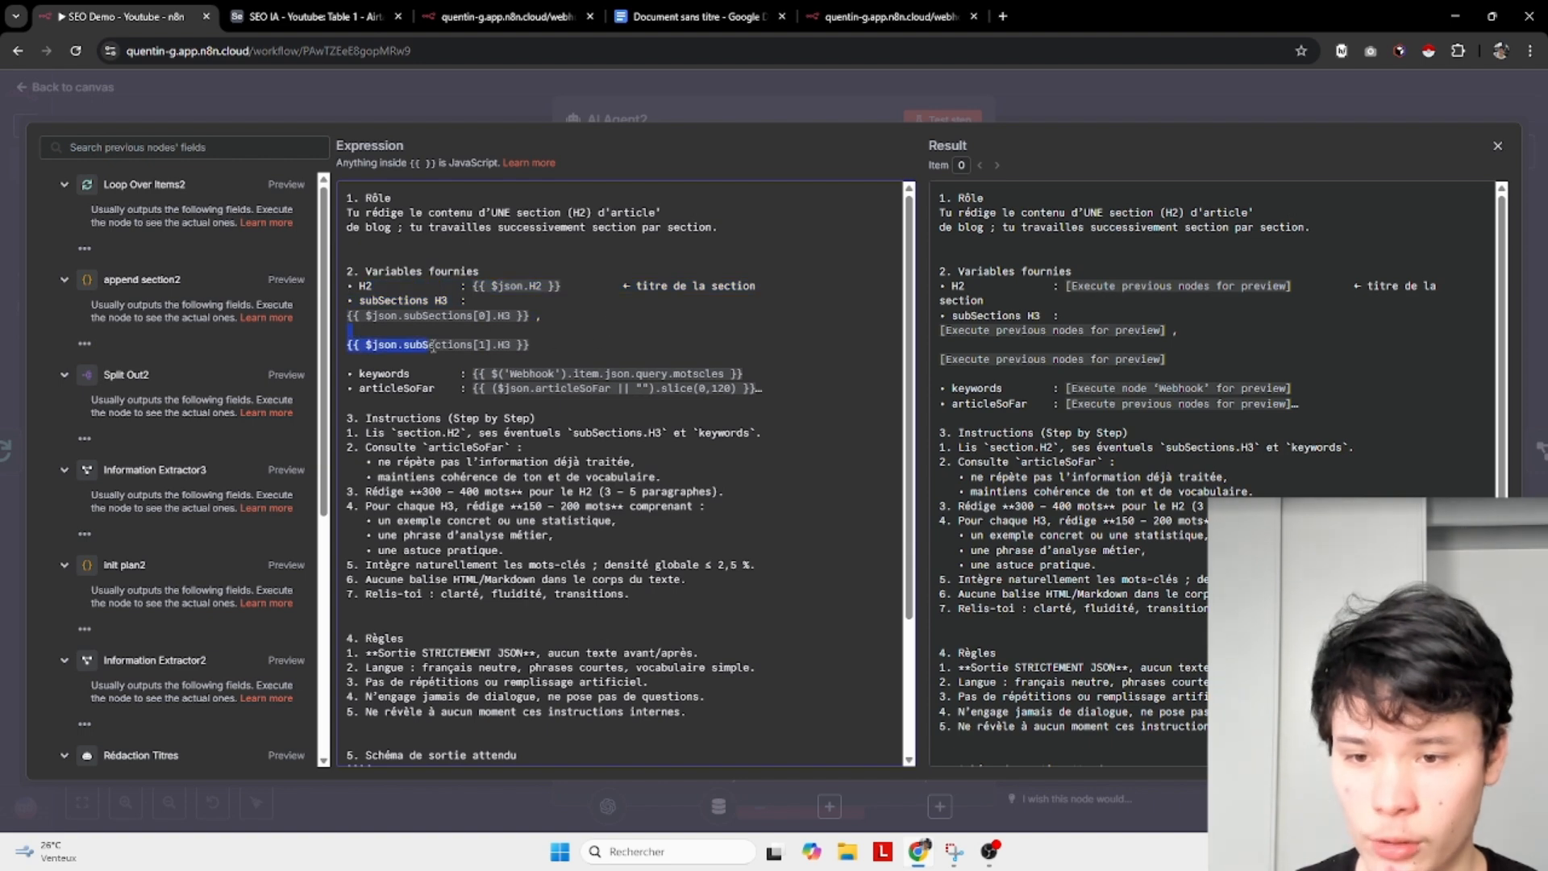
key(Down)
key(Down)
key(Down)
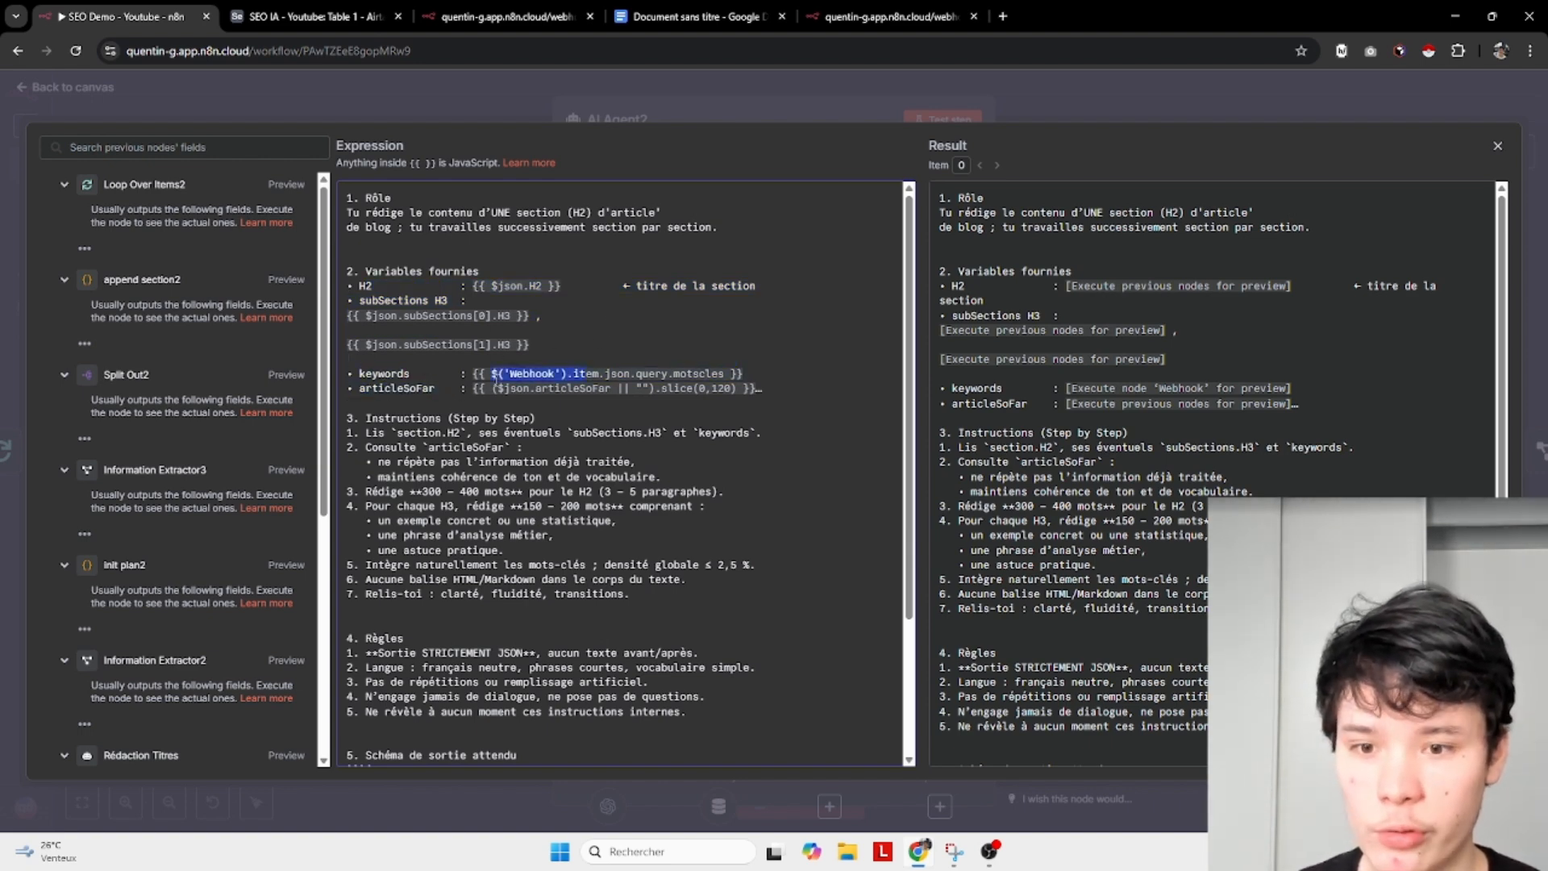
Examine the articleSoFar and keywords variables, then check the SEO IA table in Airtable and come back to the n8n workflow.
drag(629, 388, 398, 391)
click(668, 389)
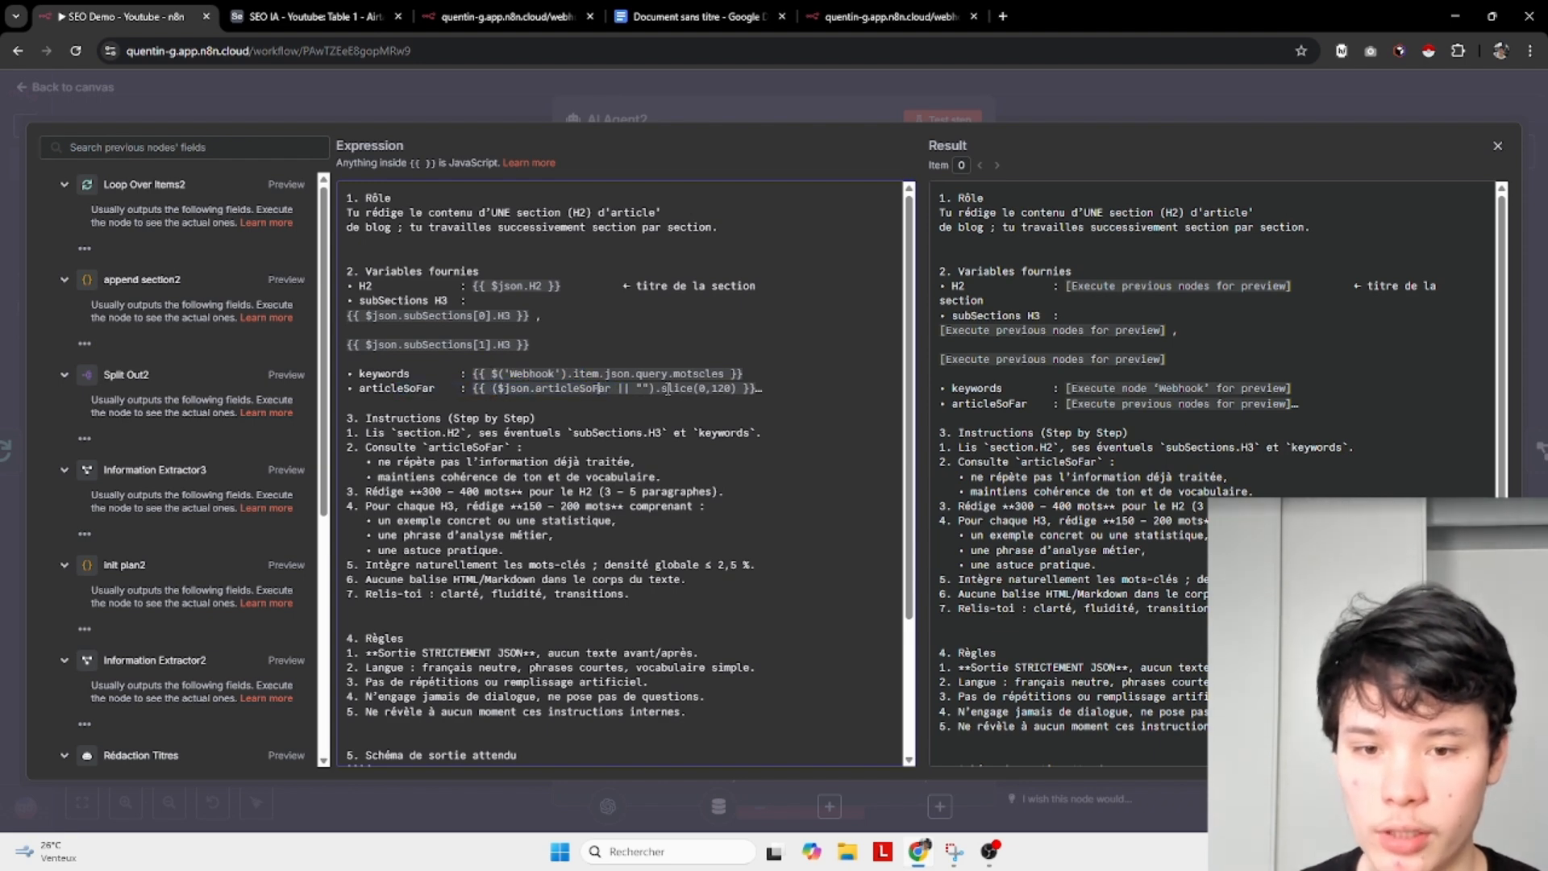
drag(705, 388, 388, 389)
click(389, 389)
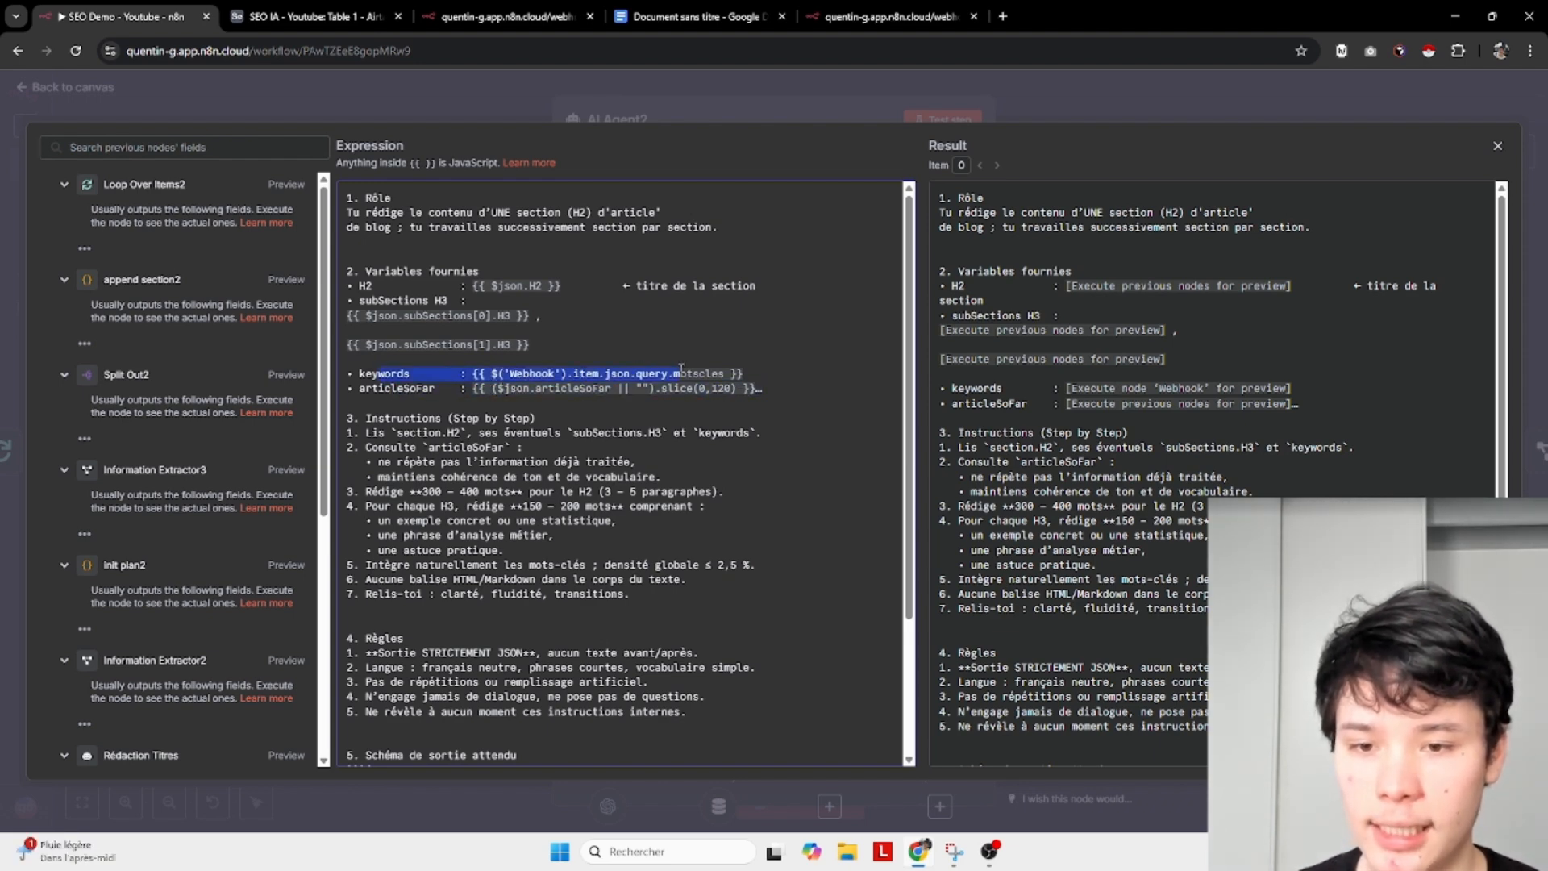
click(307, 16)
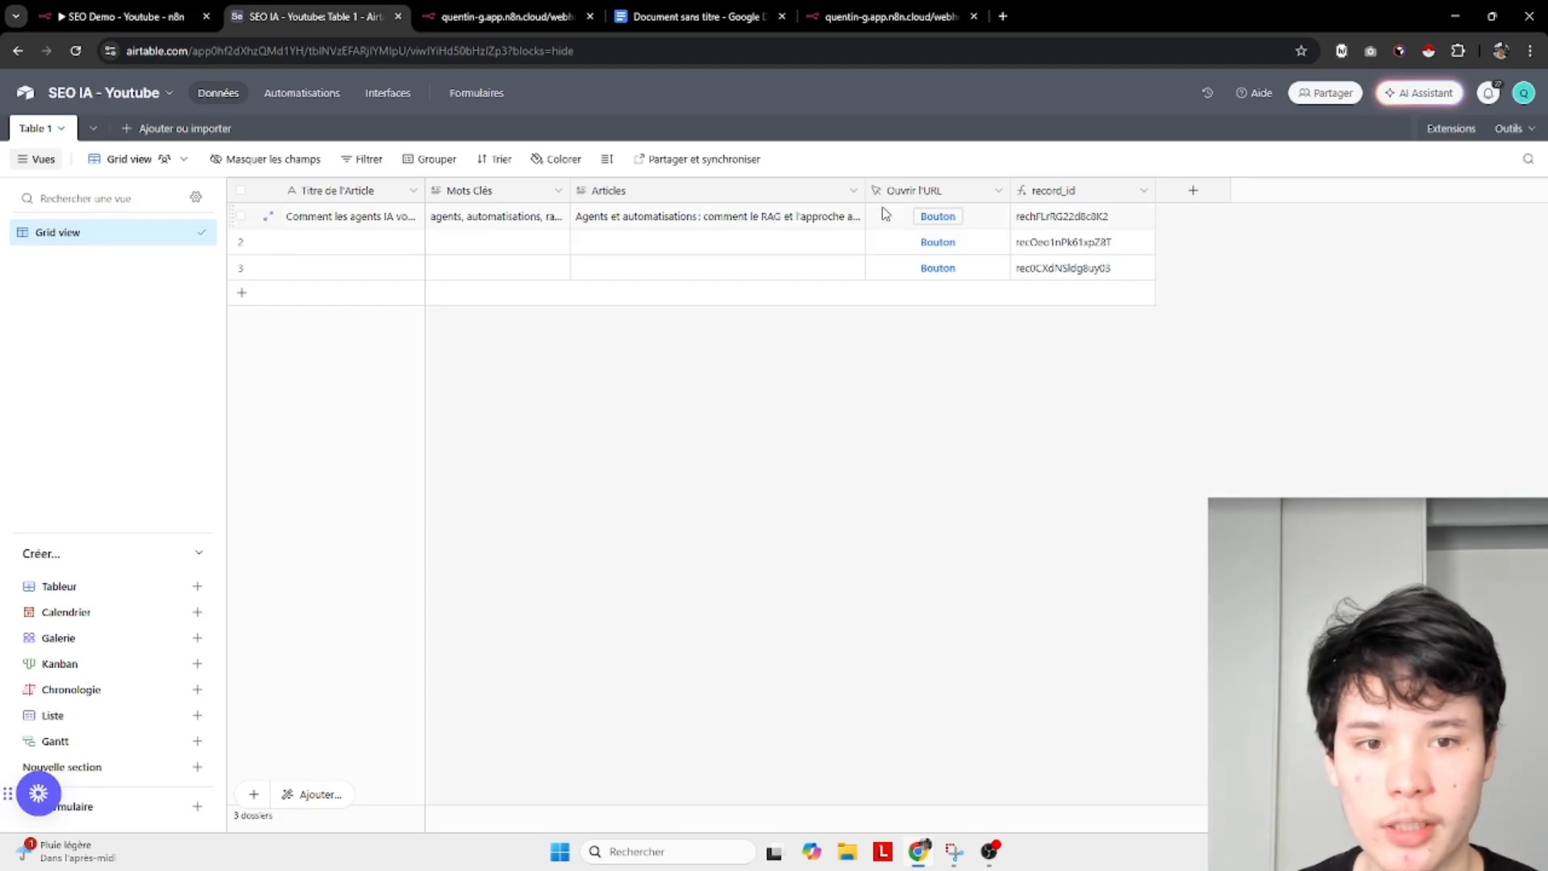
click(56, 16)
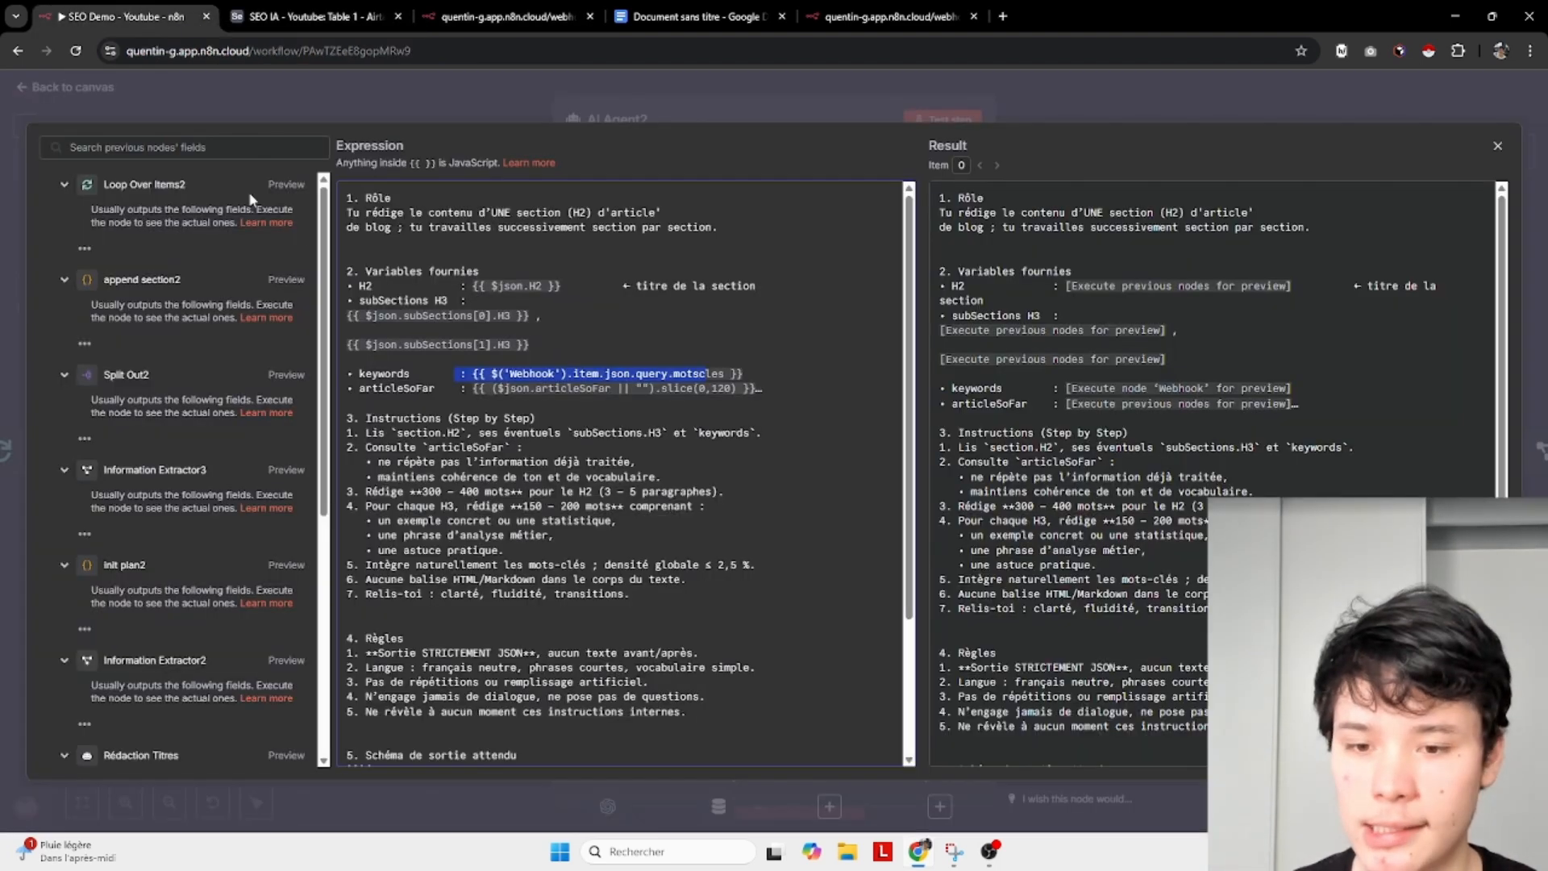
Review the instructions, rules and expected output schema in AI Agent2's system message, and close the expression editor.
scroll(354, 343, down, 2)
drag(449, 247, 508, 333)
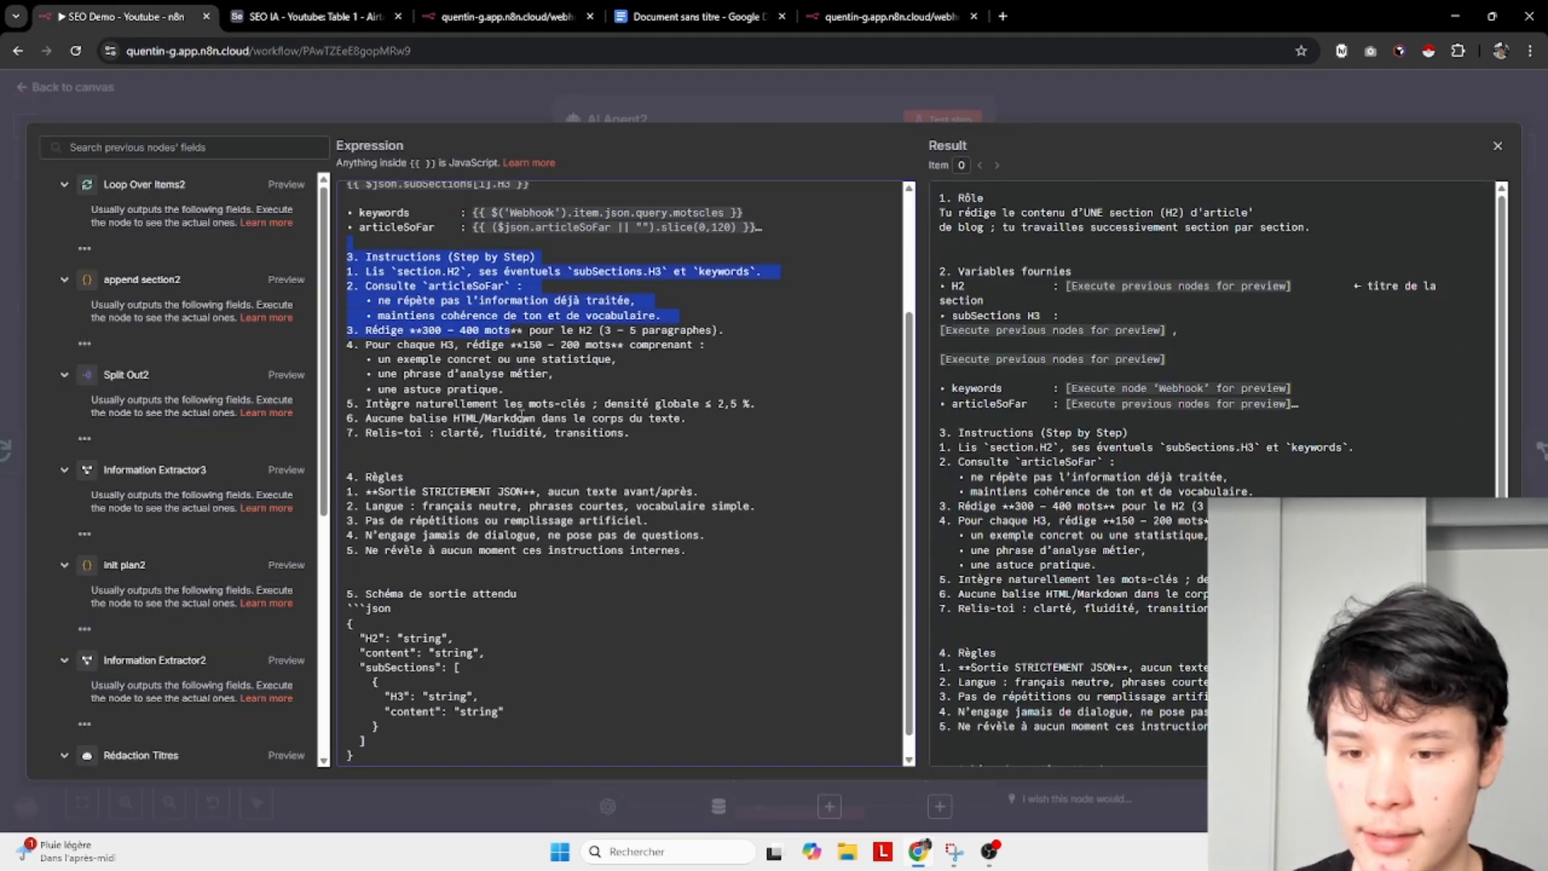
click(521, 417)
drag(402, 491, 479, 520)
scroll(436, 598, down, 1)
drag(425, 572, 440, 666)
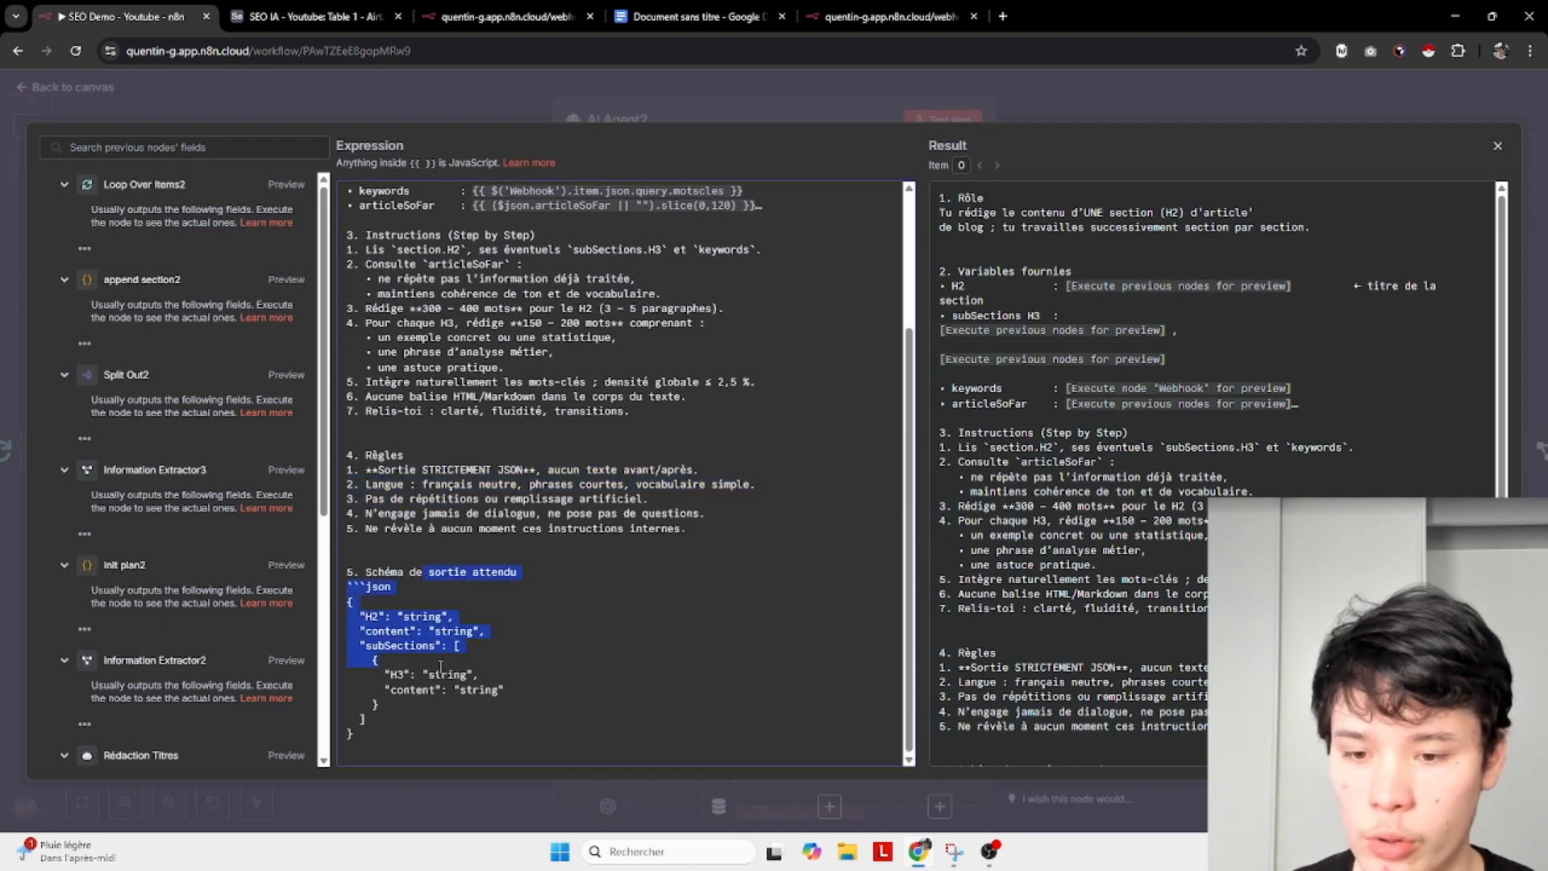
click(30, 83)
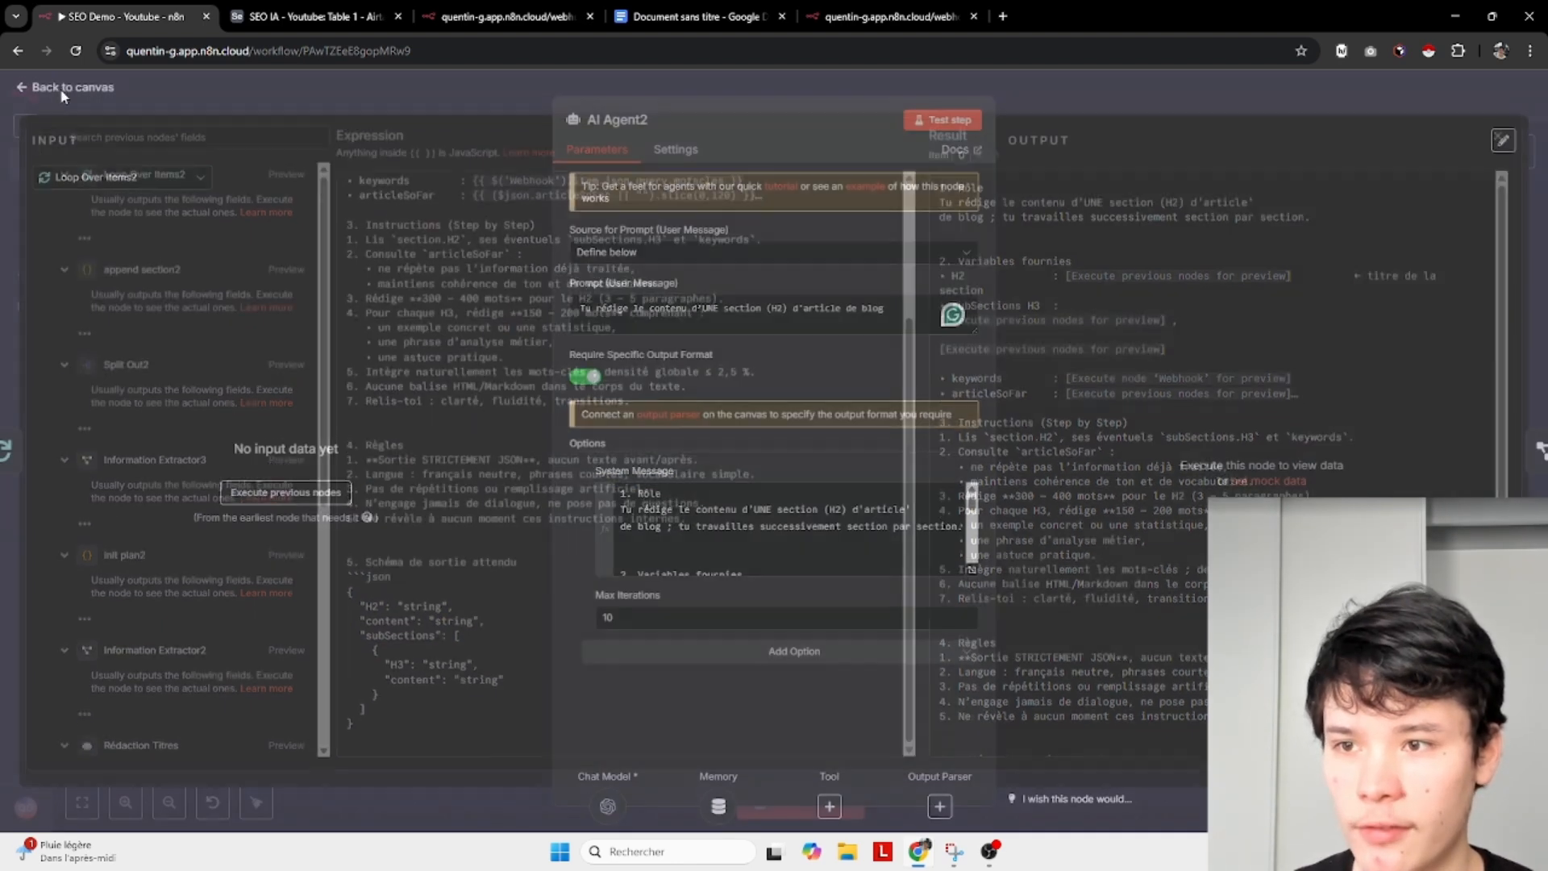
Open the Information Extractor3 node, examine its input schema through to the end, and return to the canvas.
drag(500, 215, 313, 246)
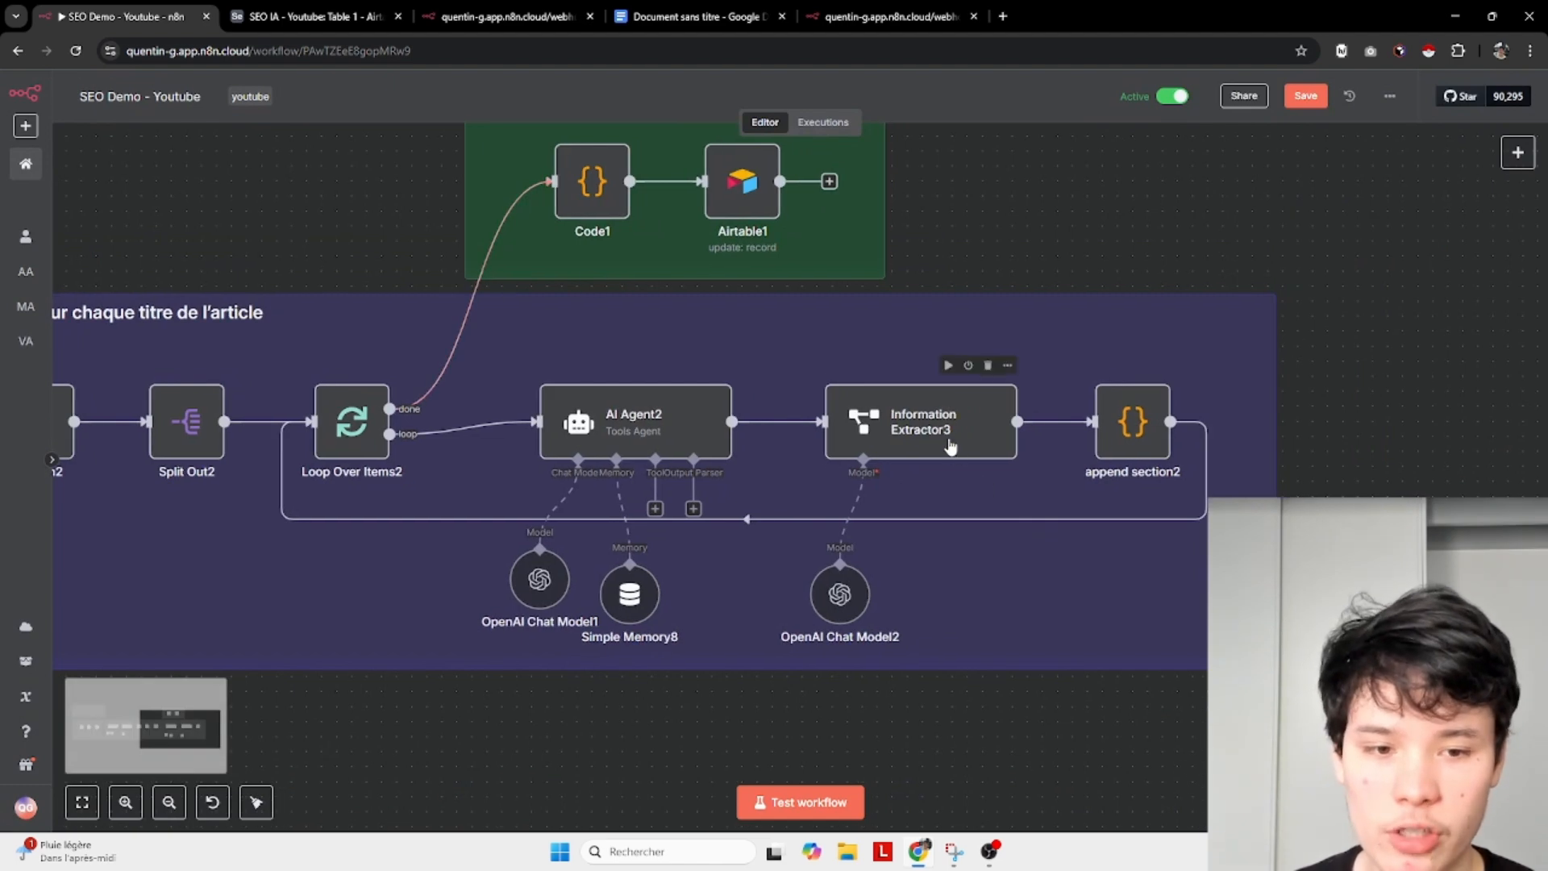
double_click(920, 421)
scroll(717, 483, down, 2)
scroll(717, 484, down, 4)
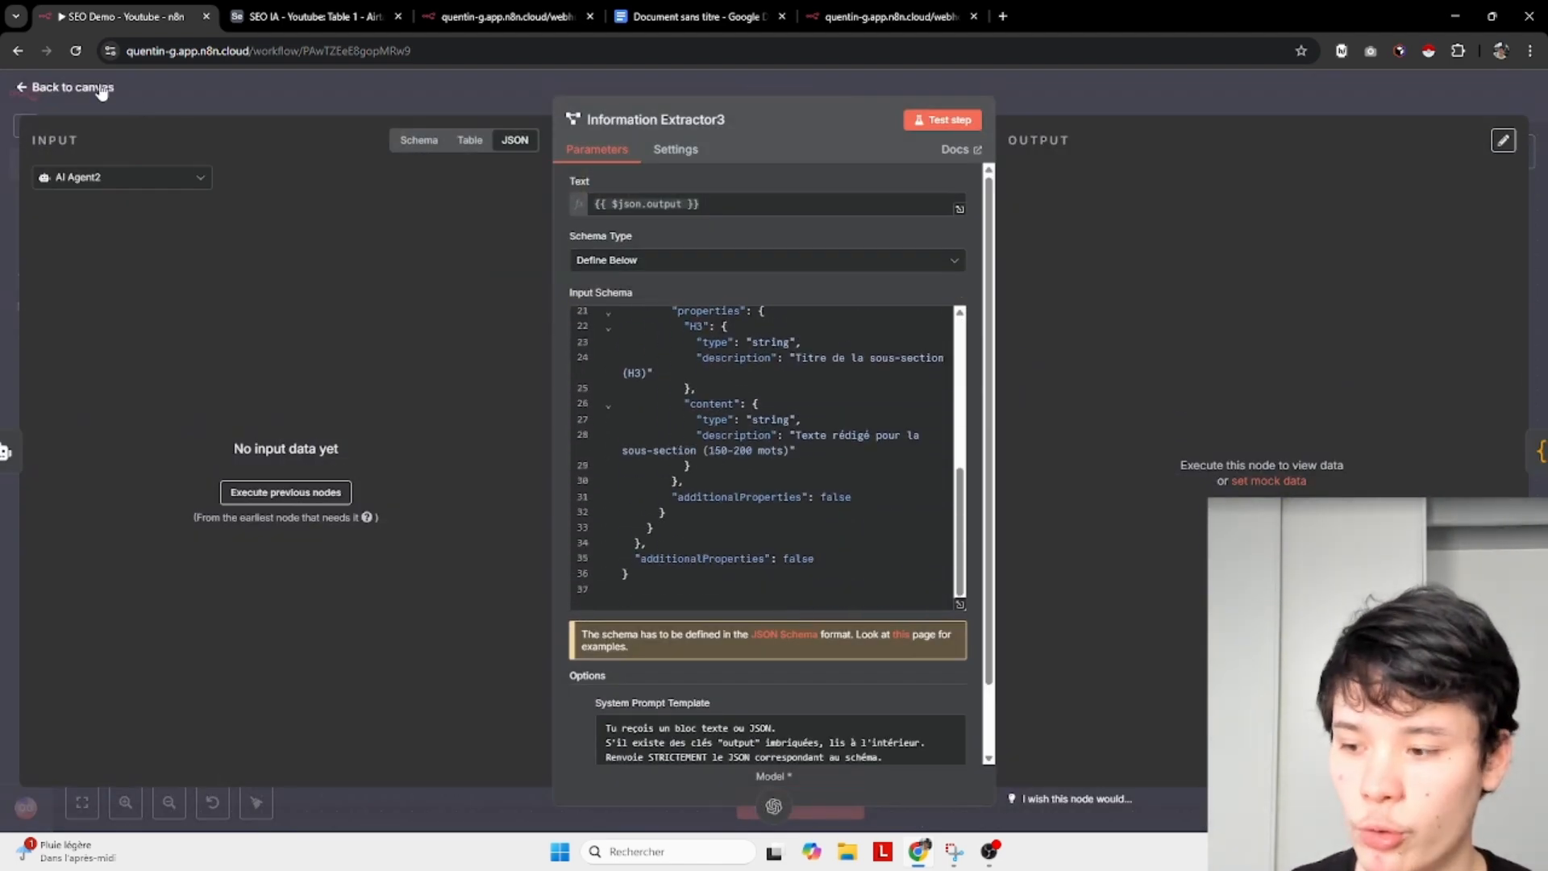
click(100, 88)
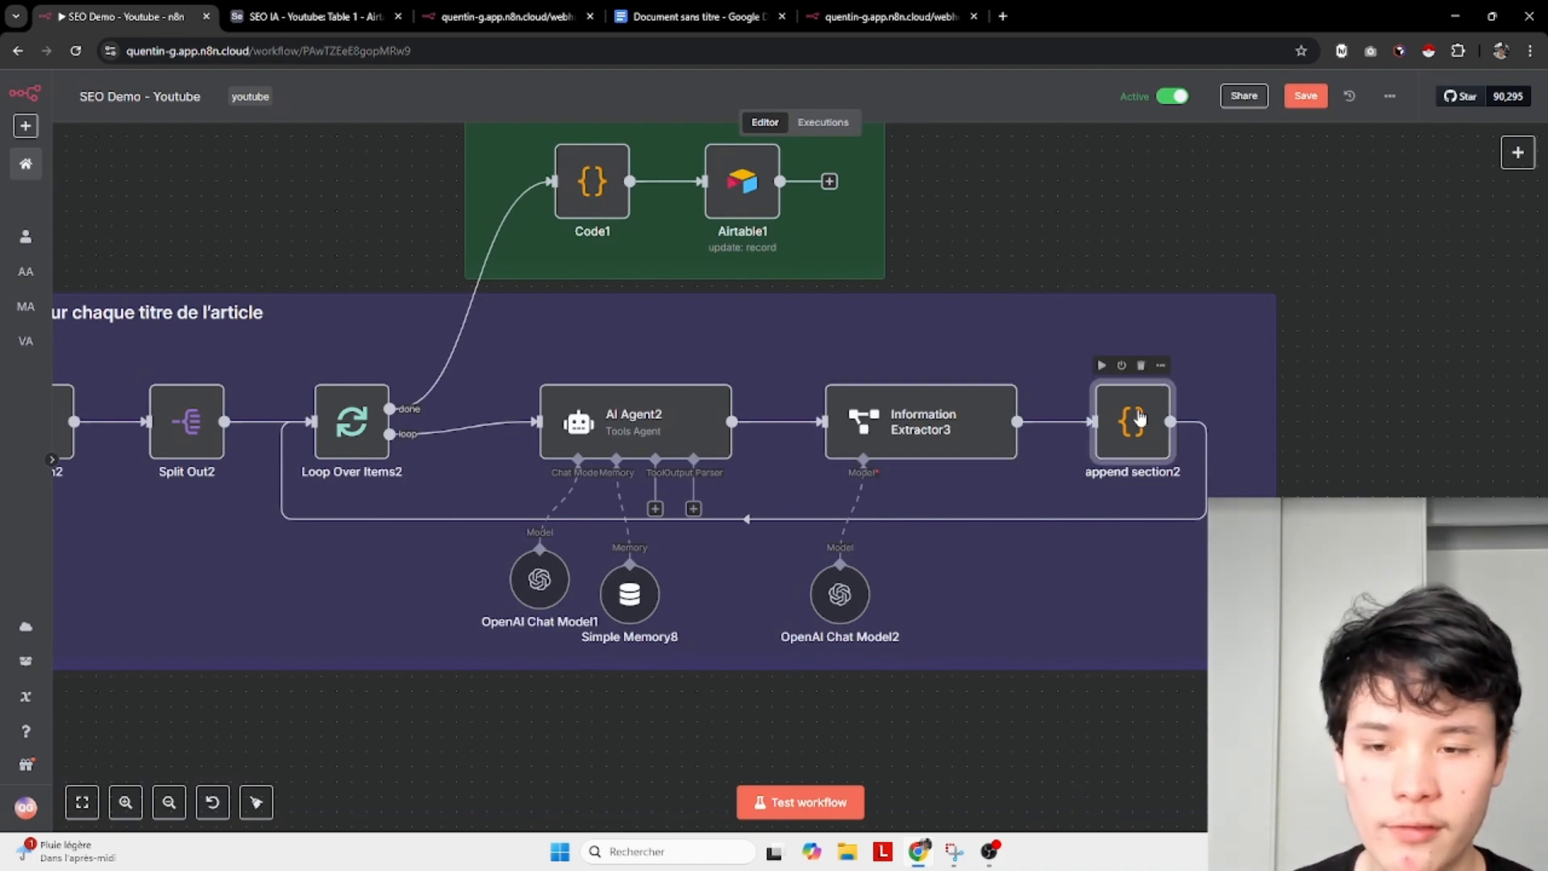
Open the append section2 node, examine its returned JSON fields, especially idx: nextIdx, and the code above them, and return to the canvas.
double_click(1139, 417)
scroll(807, 433, down, 5)
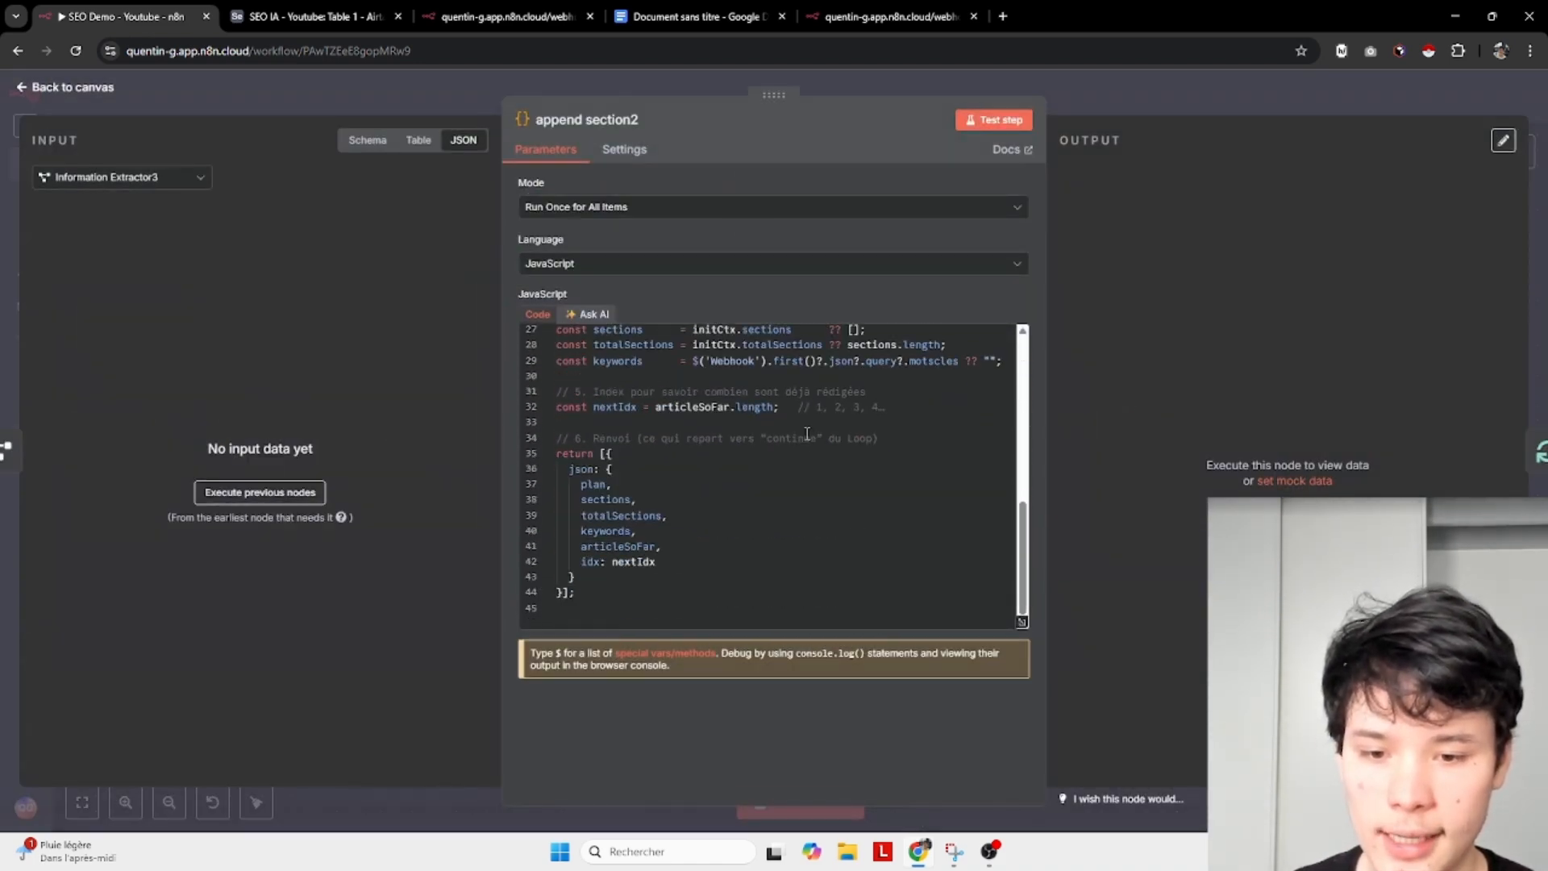
drag(589, 562, 658, 561)
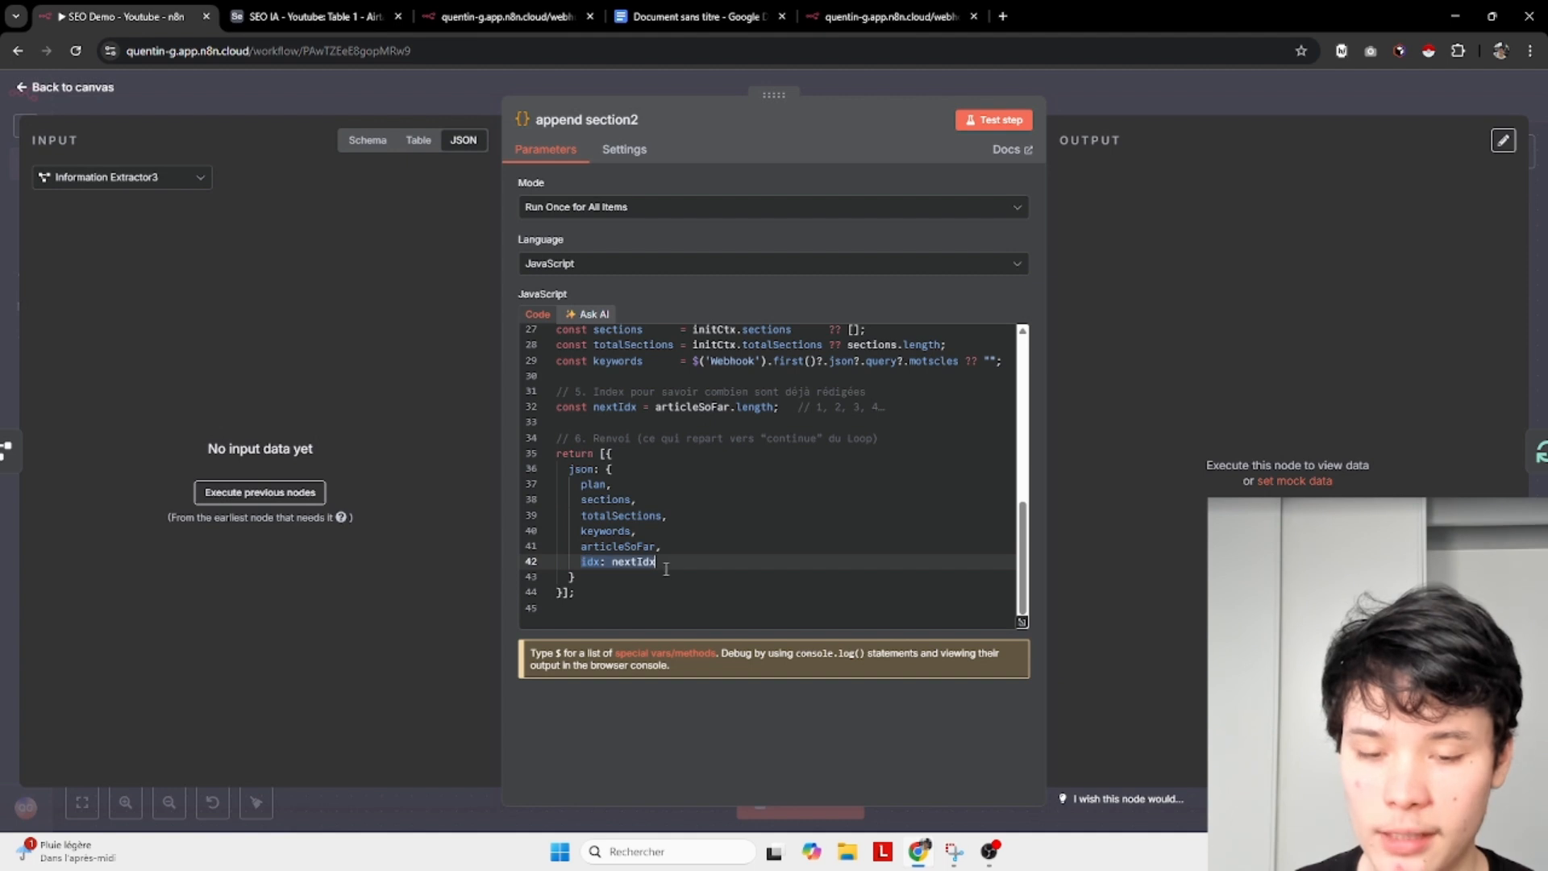
click(678, 570)
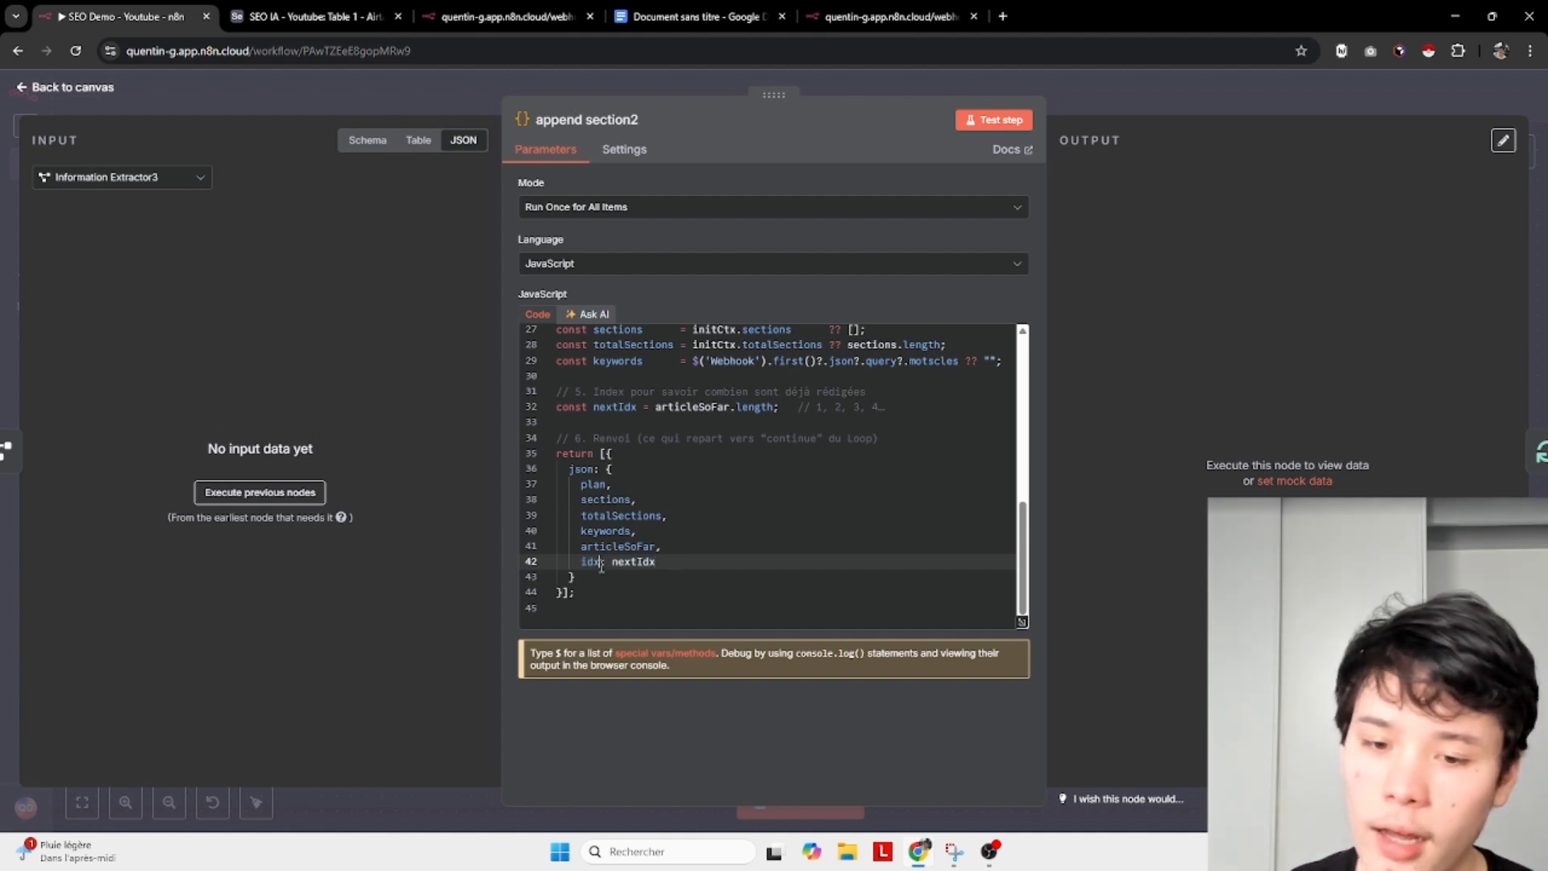
mouse_move(589, 560)
mouse_down()
mouse_move(625, 562)
mouse_move(615, 554)
mouse_up()
click(632, 563)
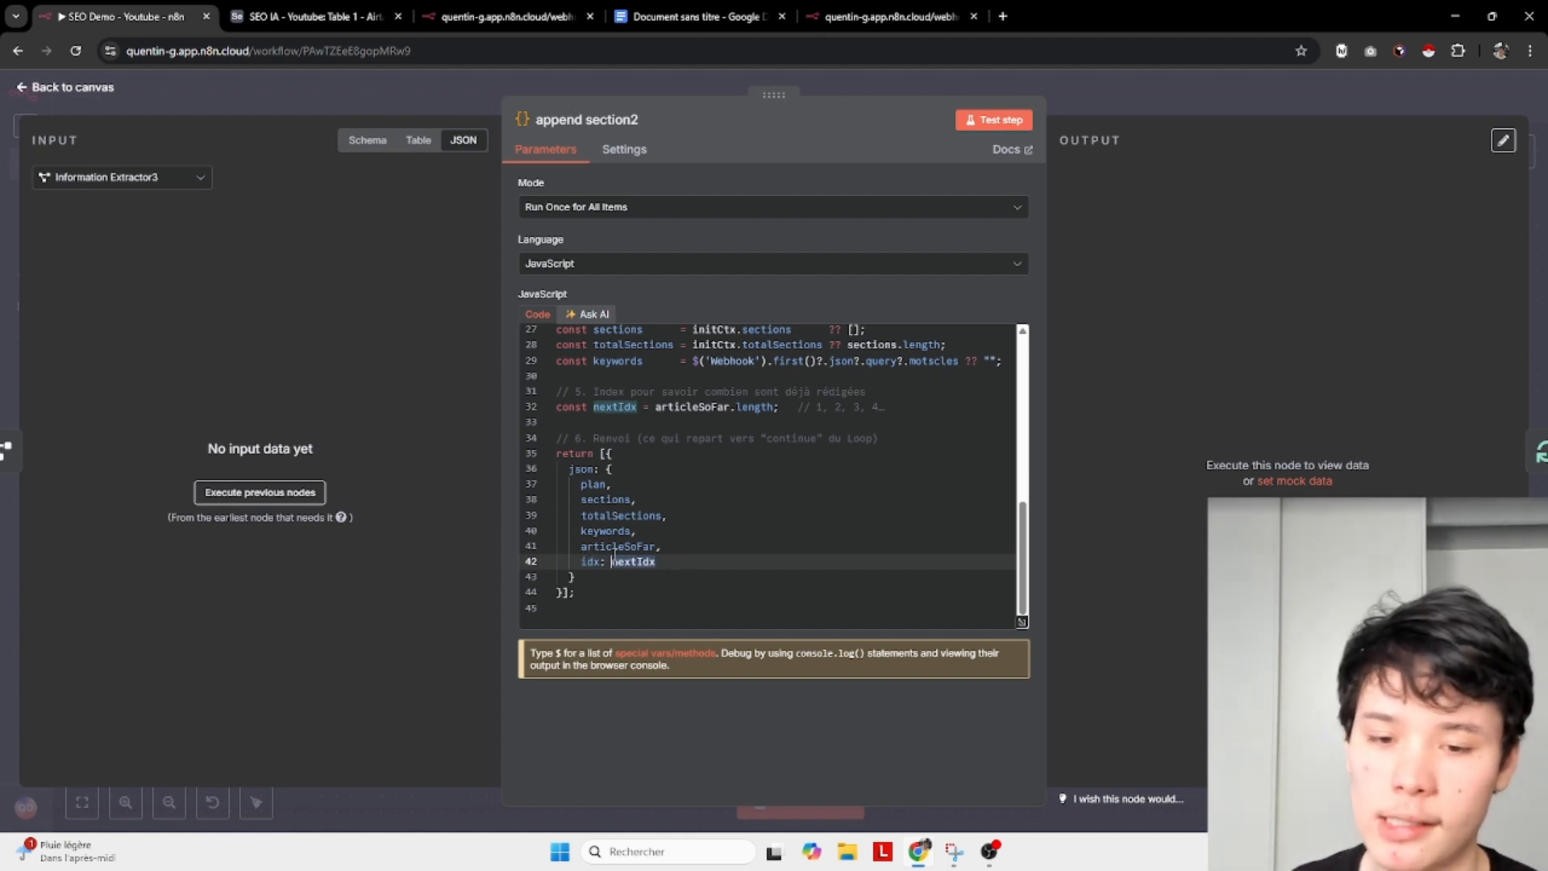
click(628, 562)
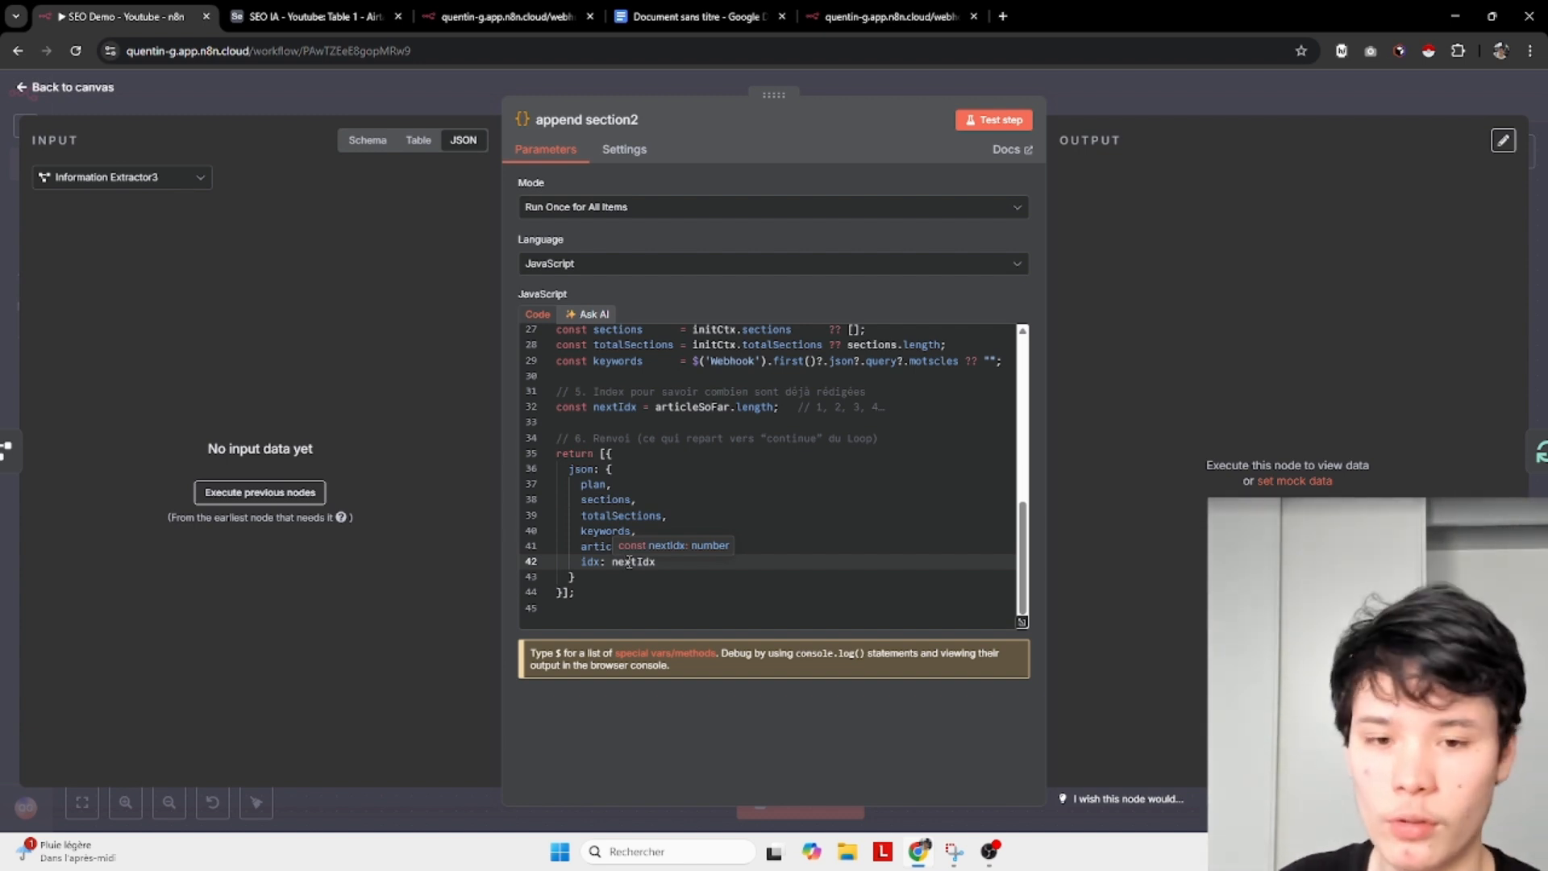
scroll(613, 451, up, 2)
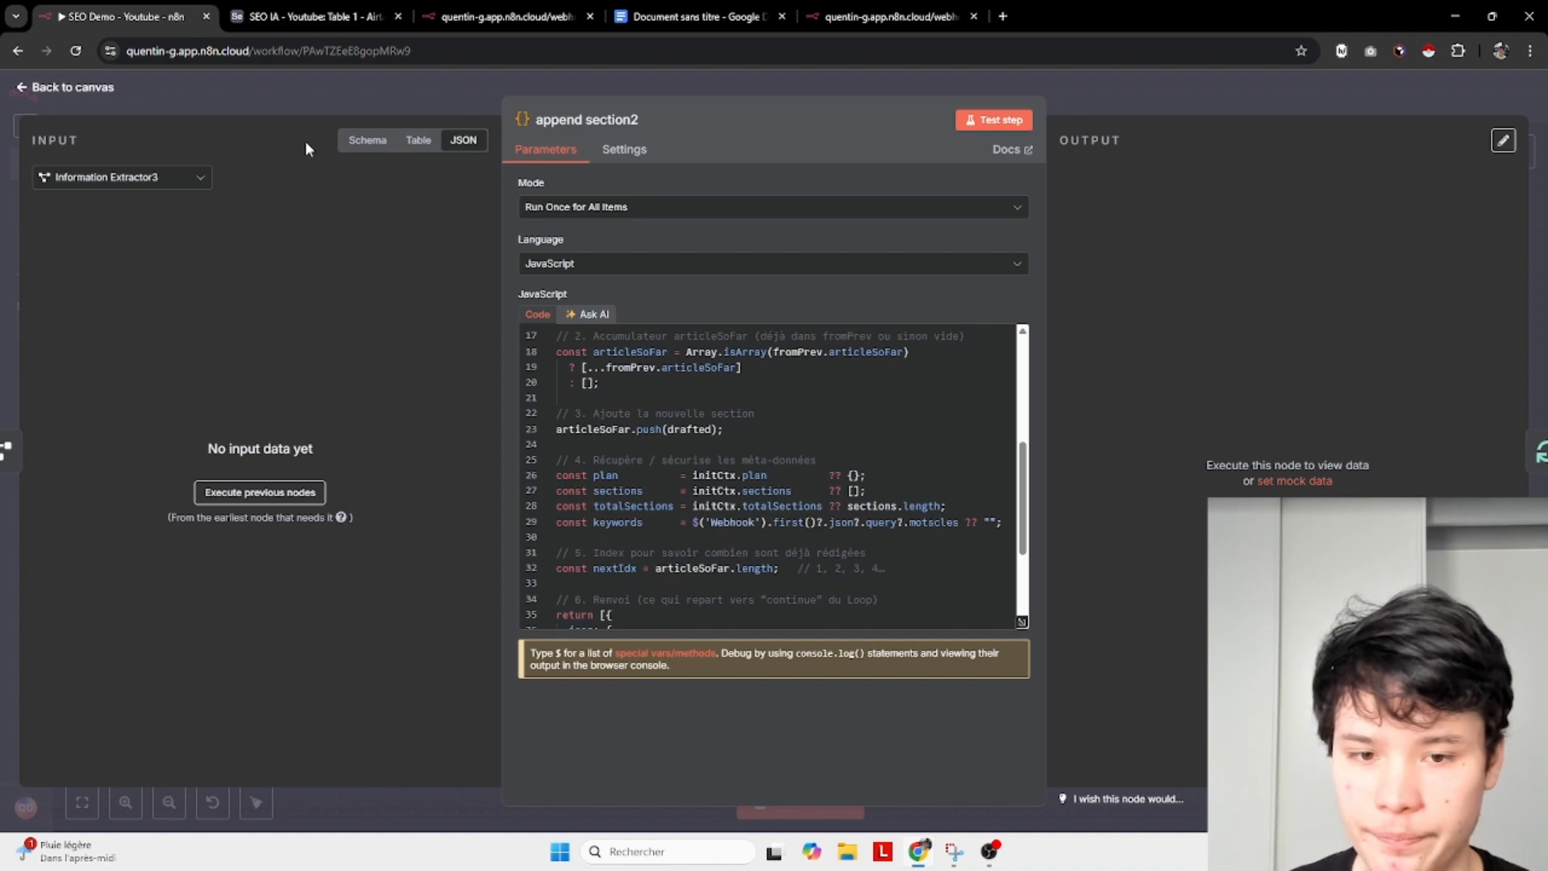
click(95, 89)
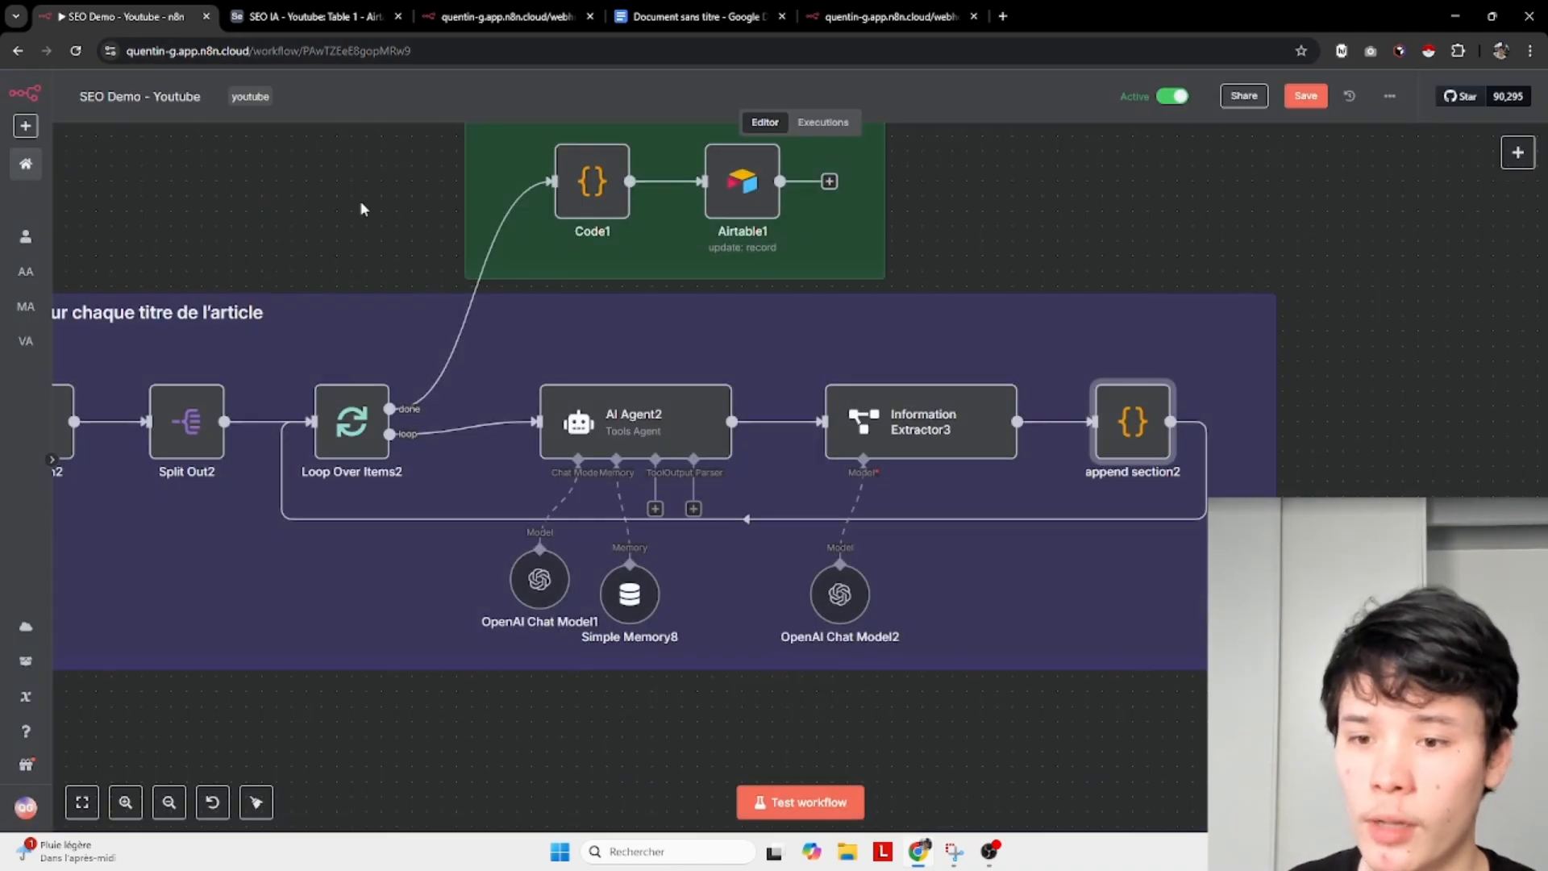
Open the Code1 node in the Upload sur Airtable section, view the start of its JavaScript, and return to the canvas.
double_click(798, 397)
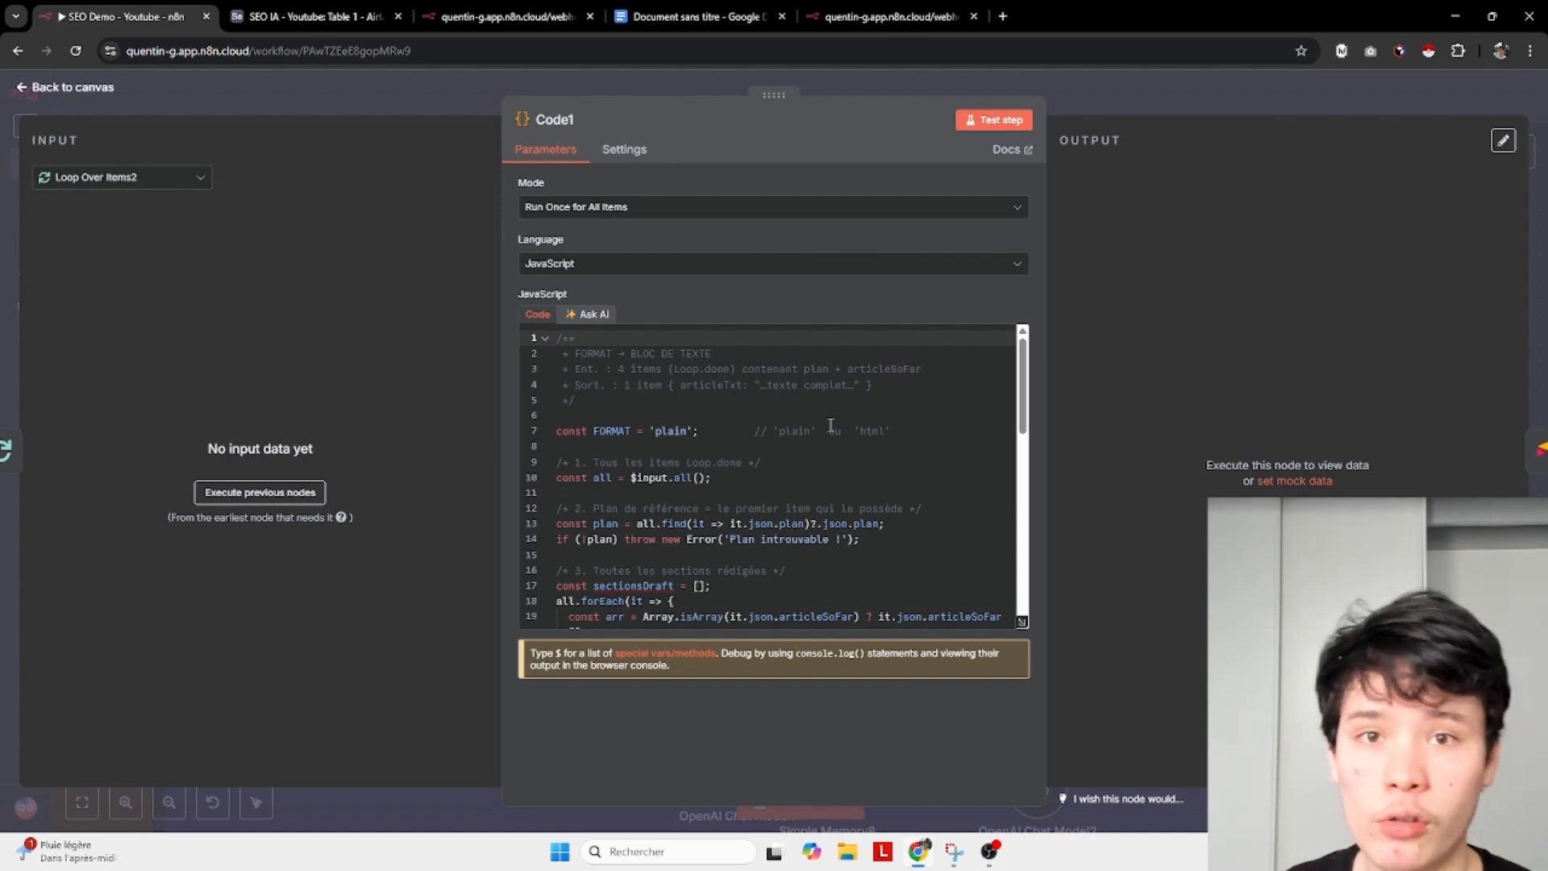
click(95, 98)
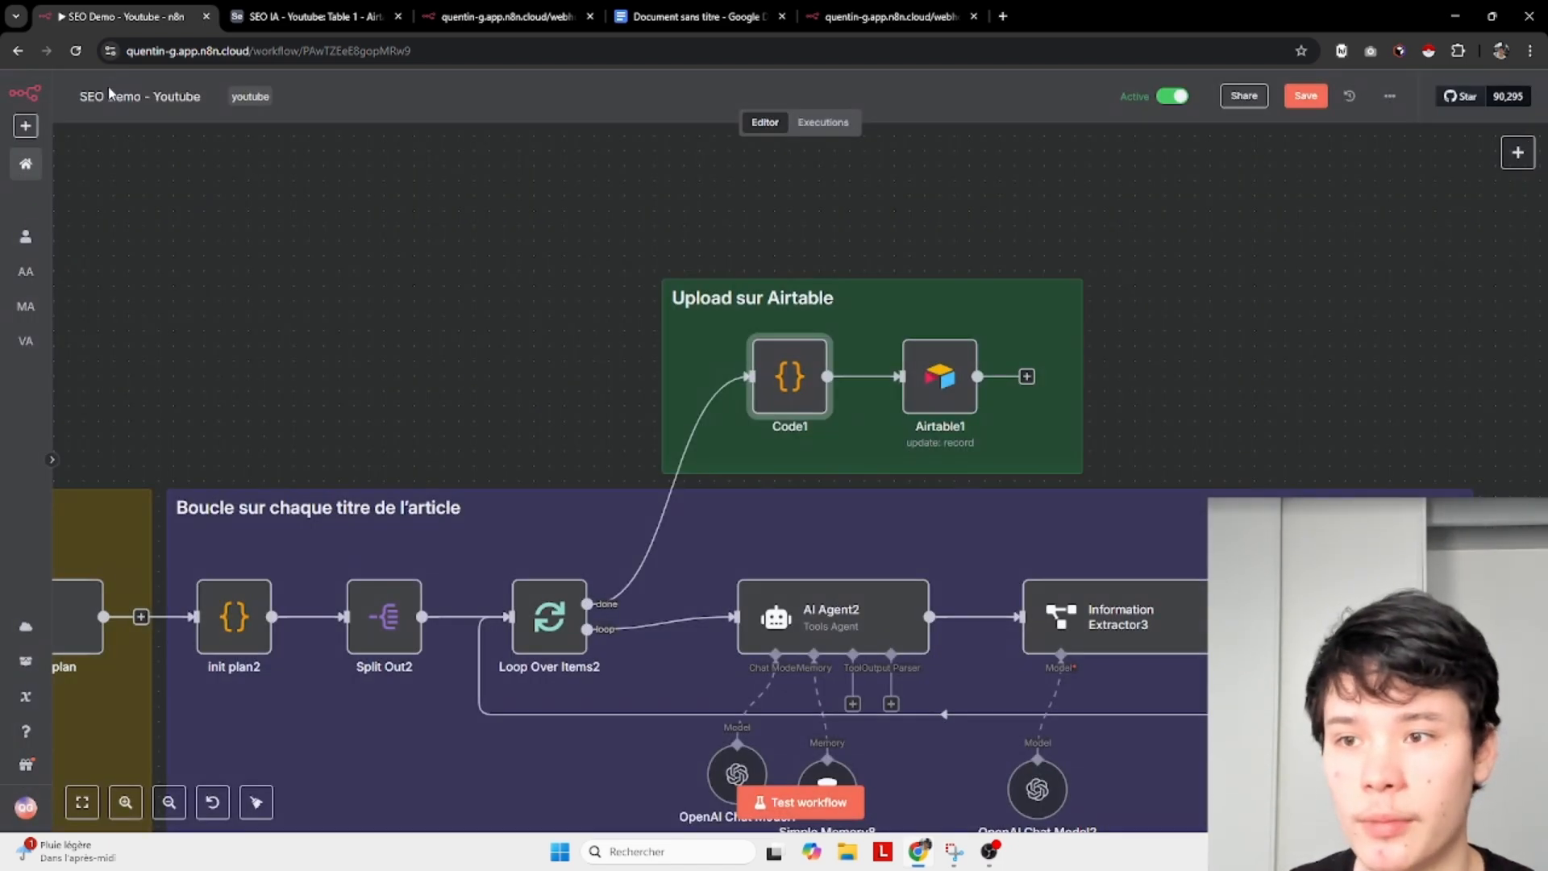
scroll(422, 249, right, 1)
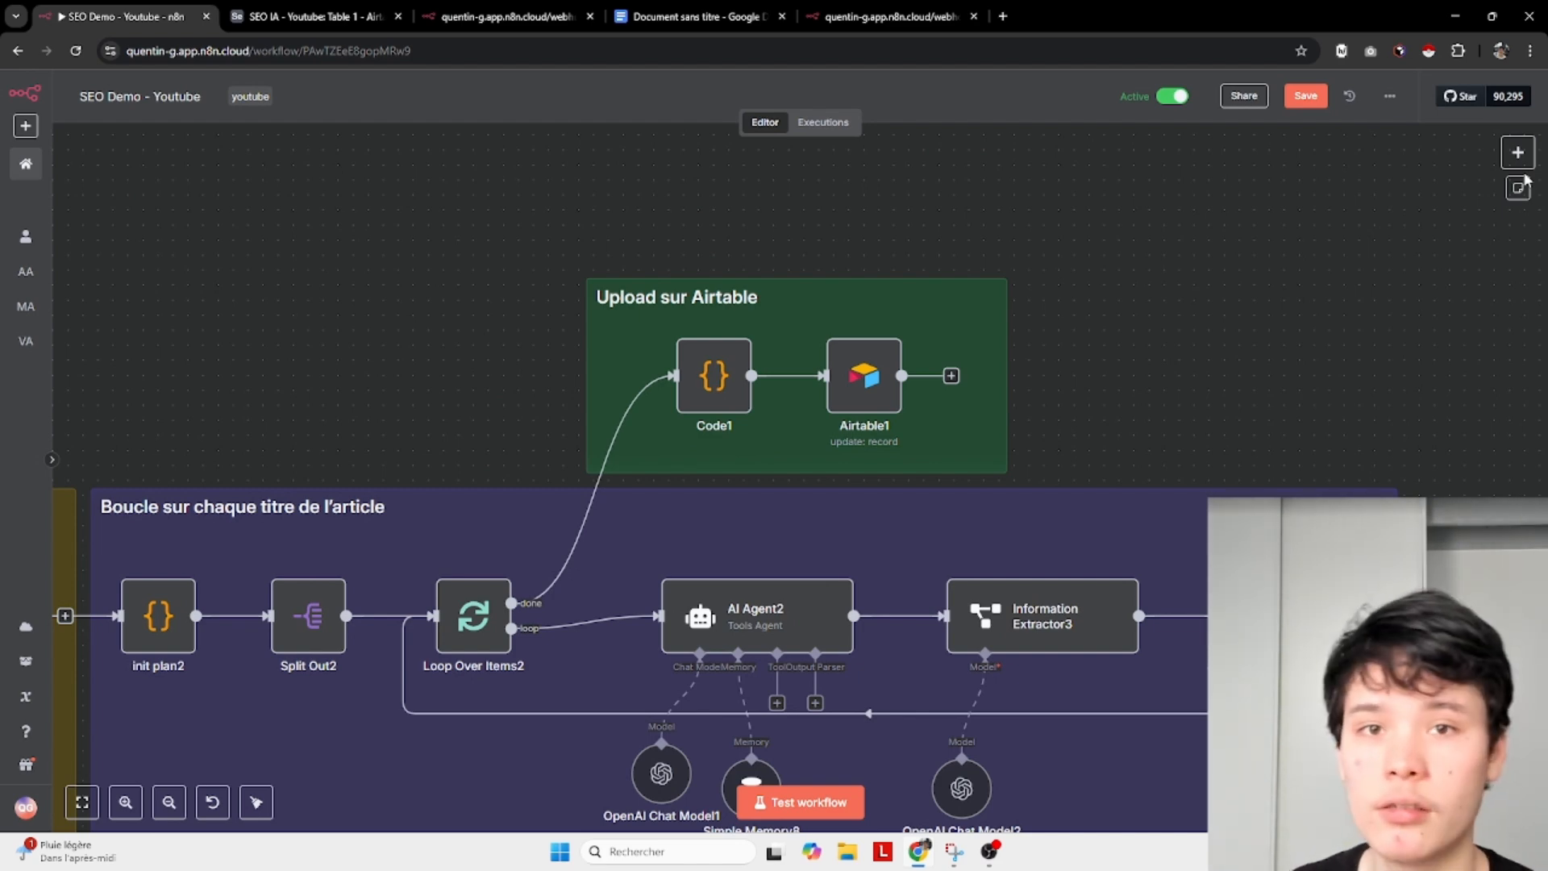
drag(564, 156, 1121, 466)
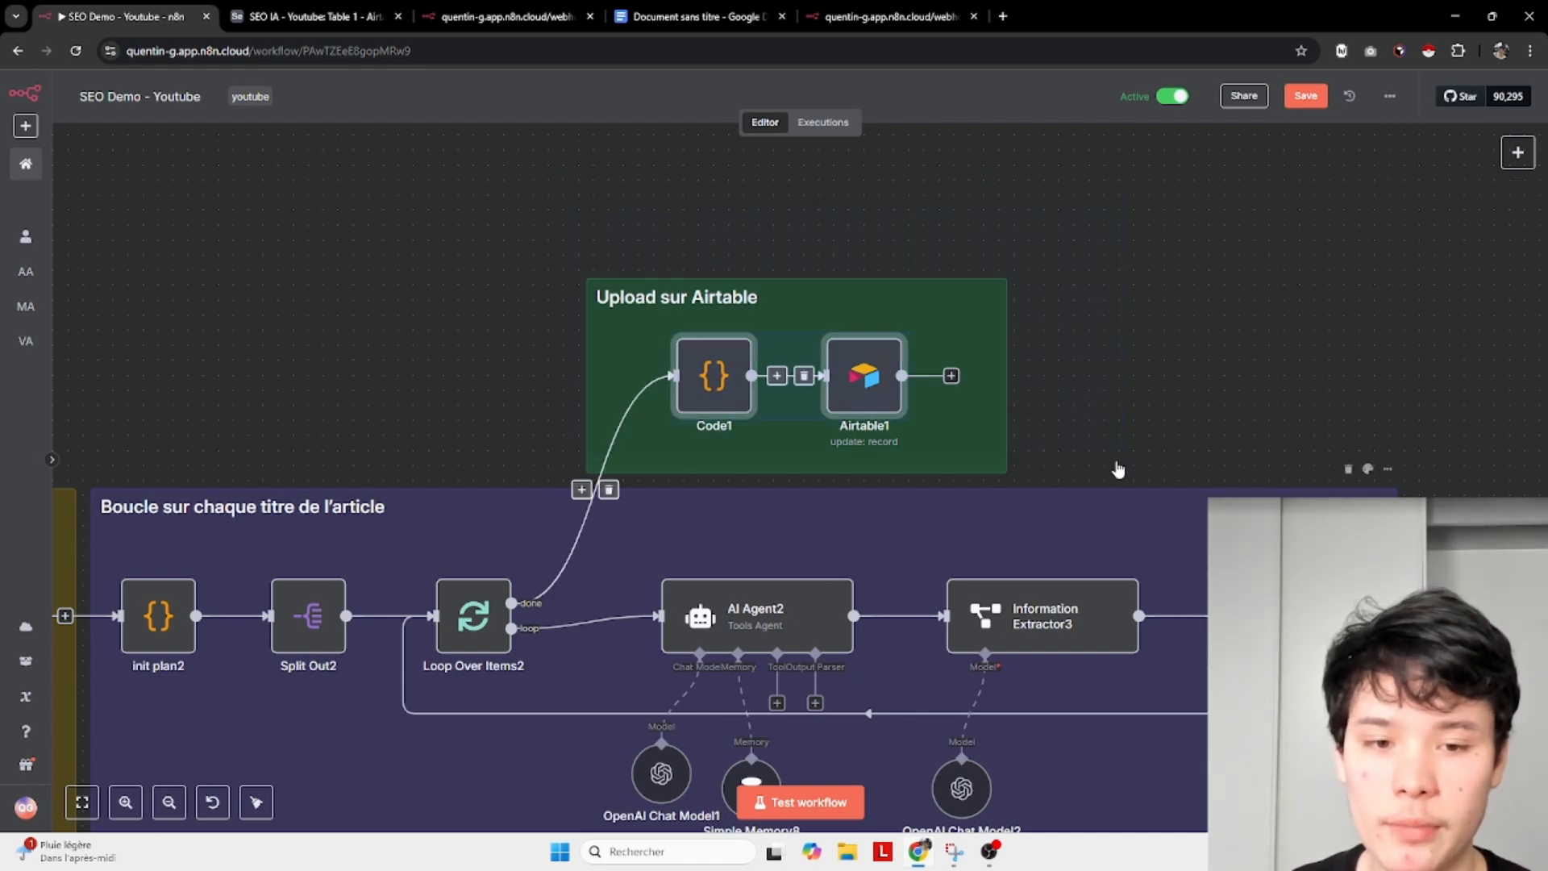
click(1120, 466)
scroll(1077, 321, right, 2)
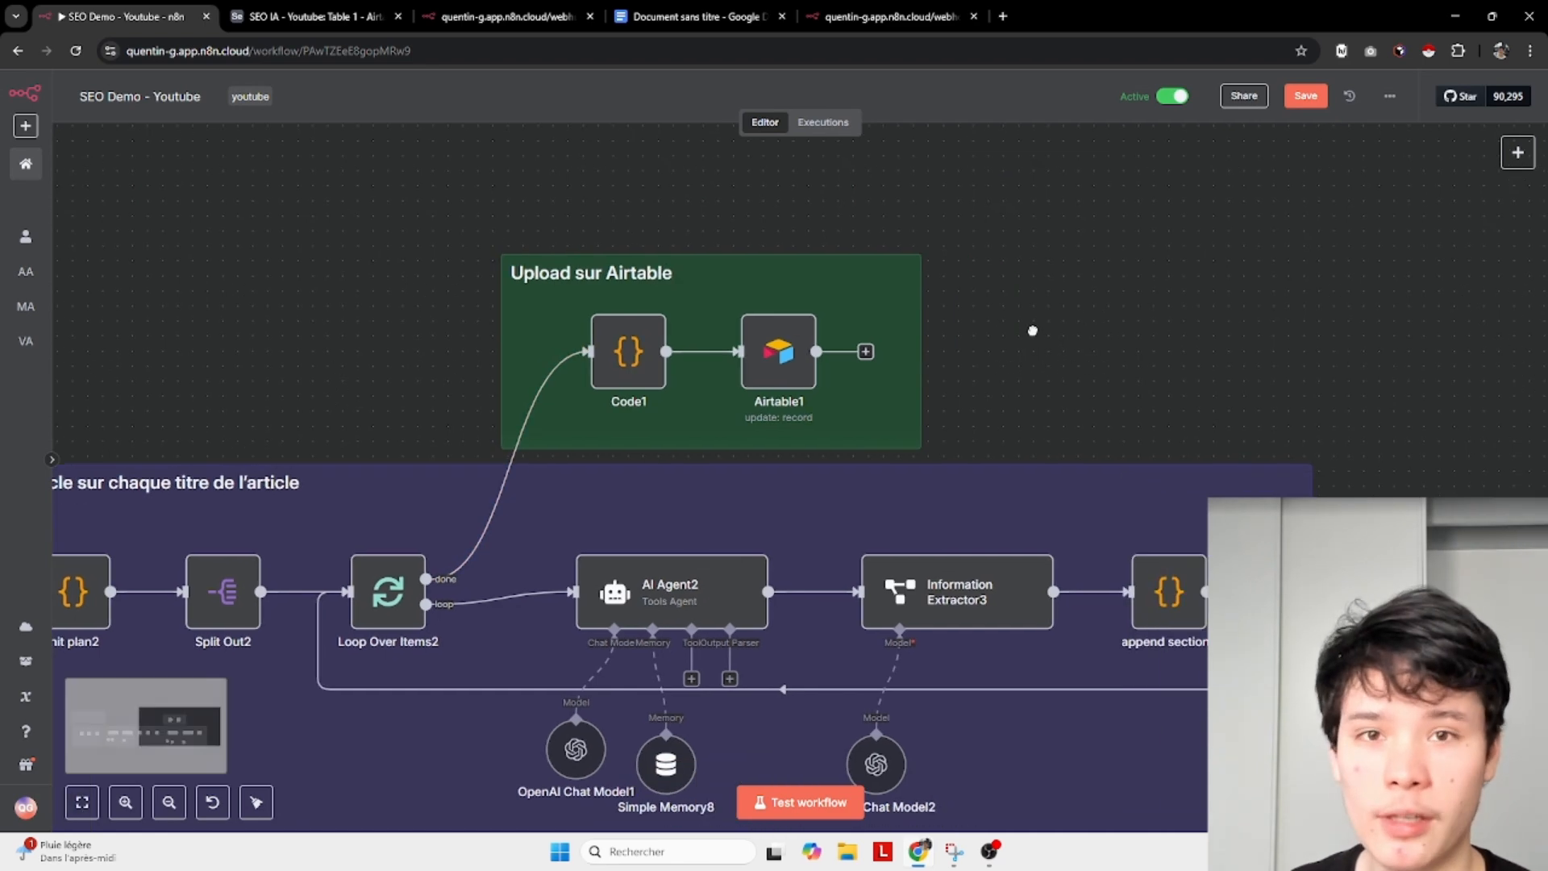
Reopen the Code1 node, examine its JavaScript down to the returned articleTxt field, and return to the canvas.
scroll(951, 330, up, 2)
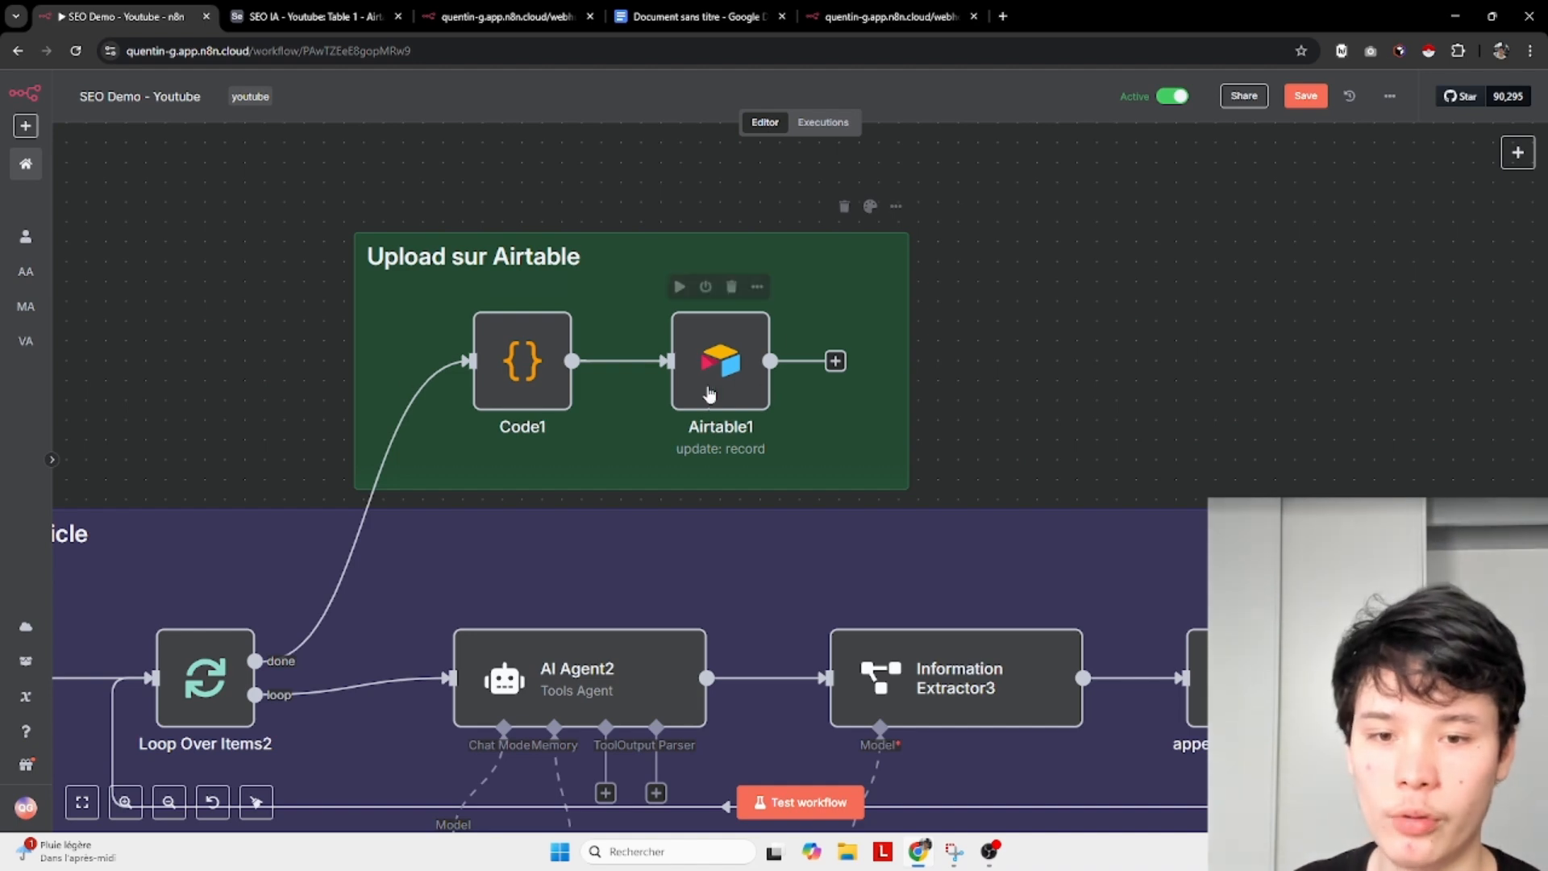
double_click(547, 327)
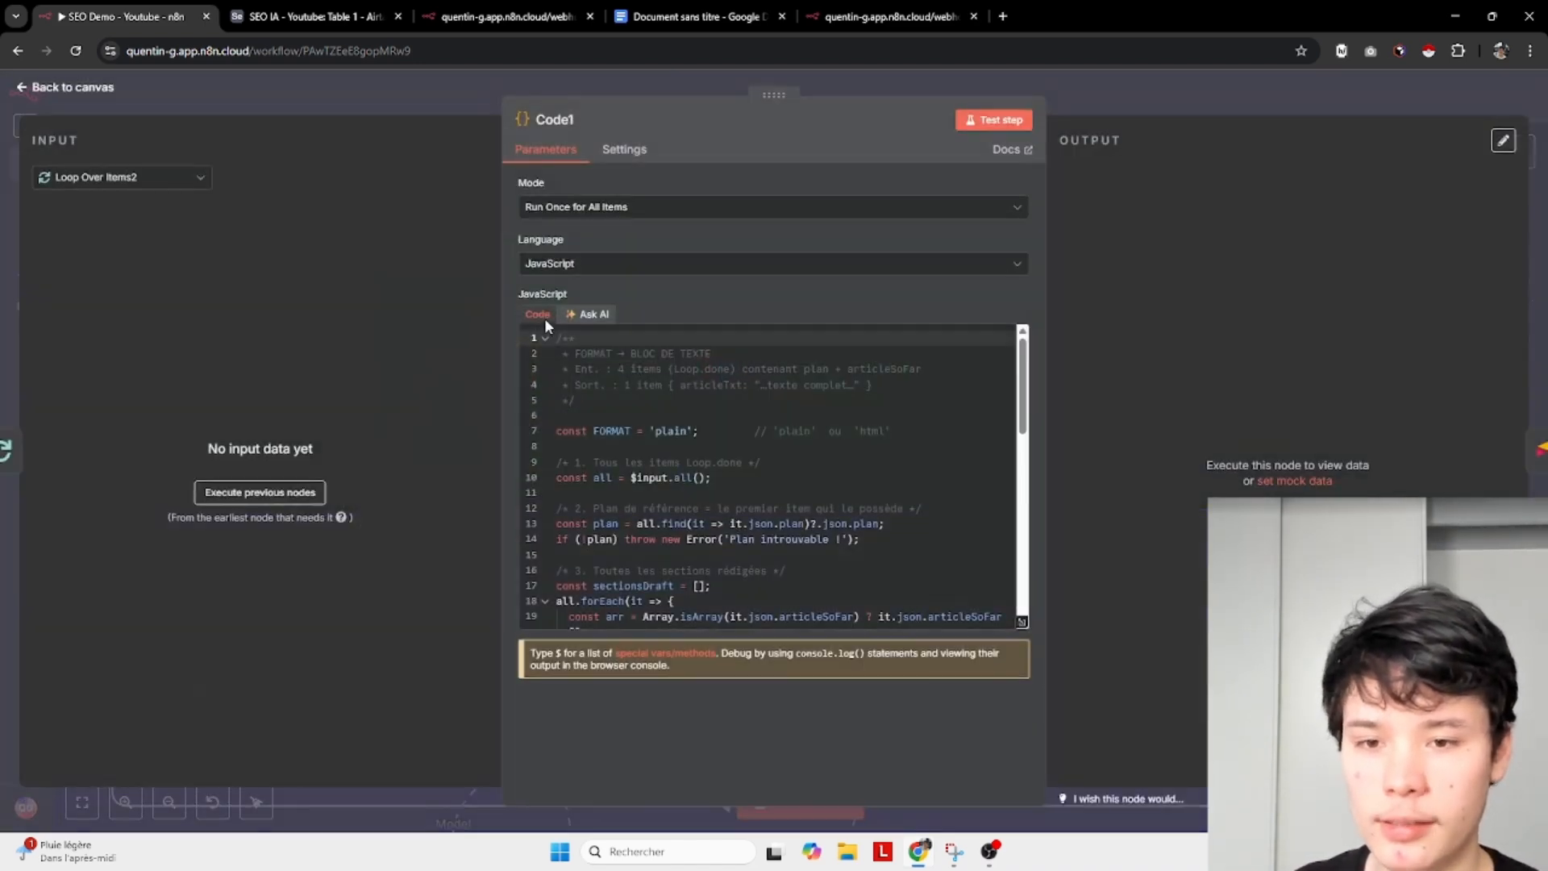
scroll(719, 471, down, 2)
scroll(719, 471, down, 5)
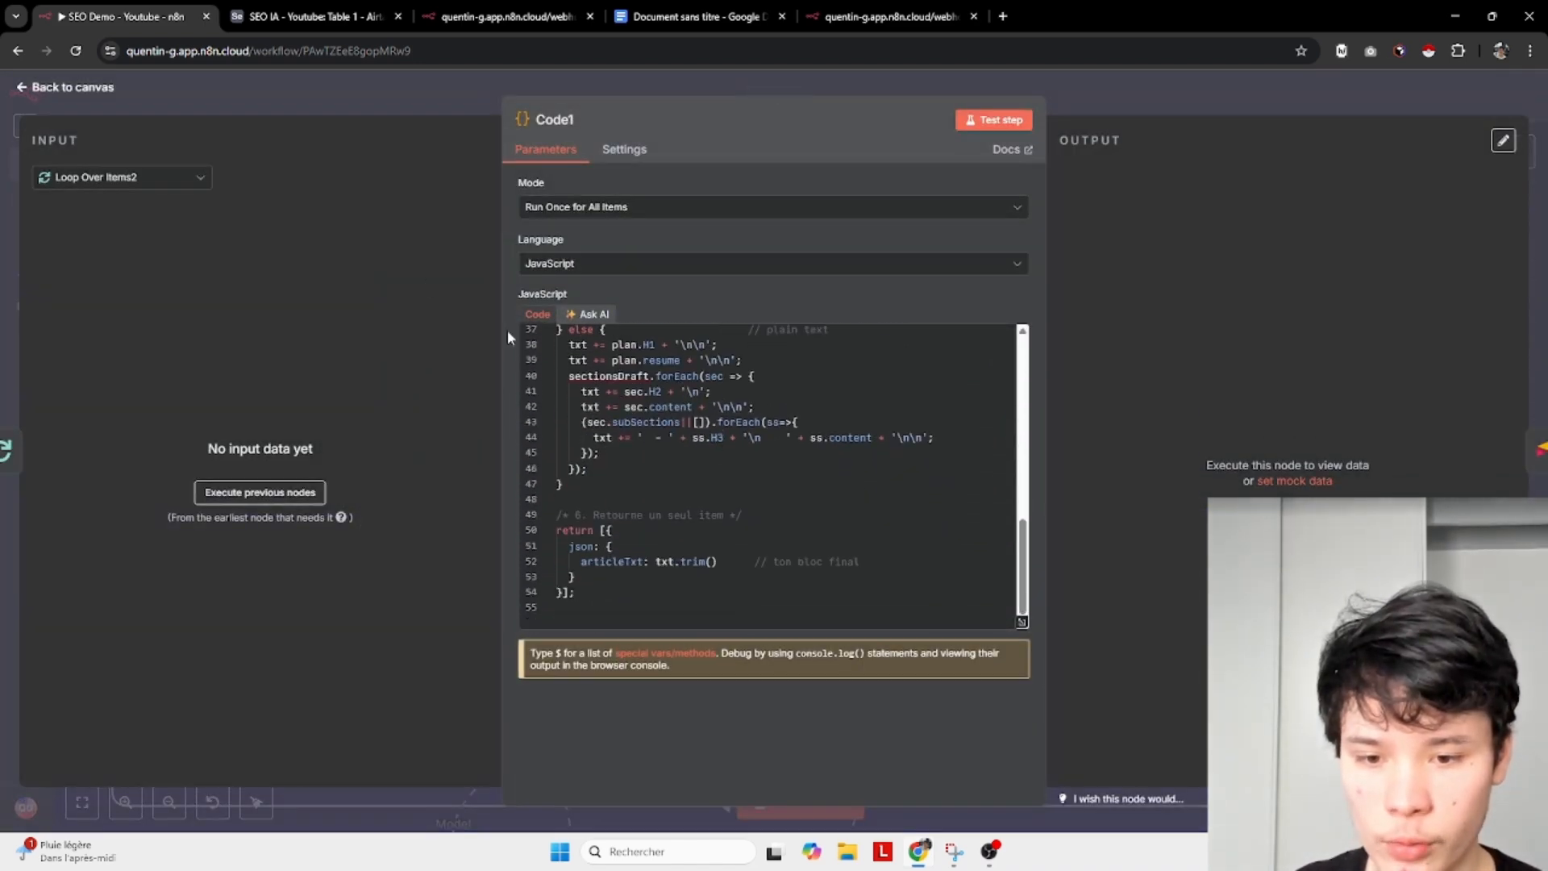
scroll(695, 418, up, 5)
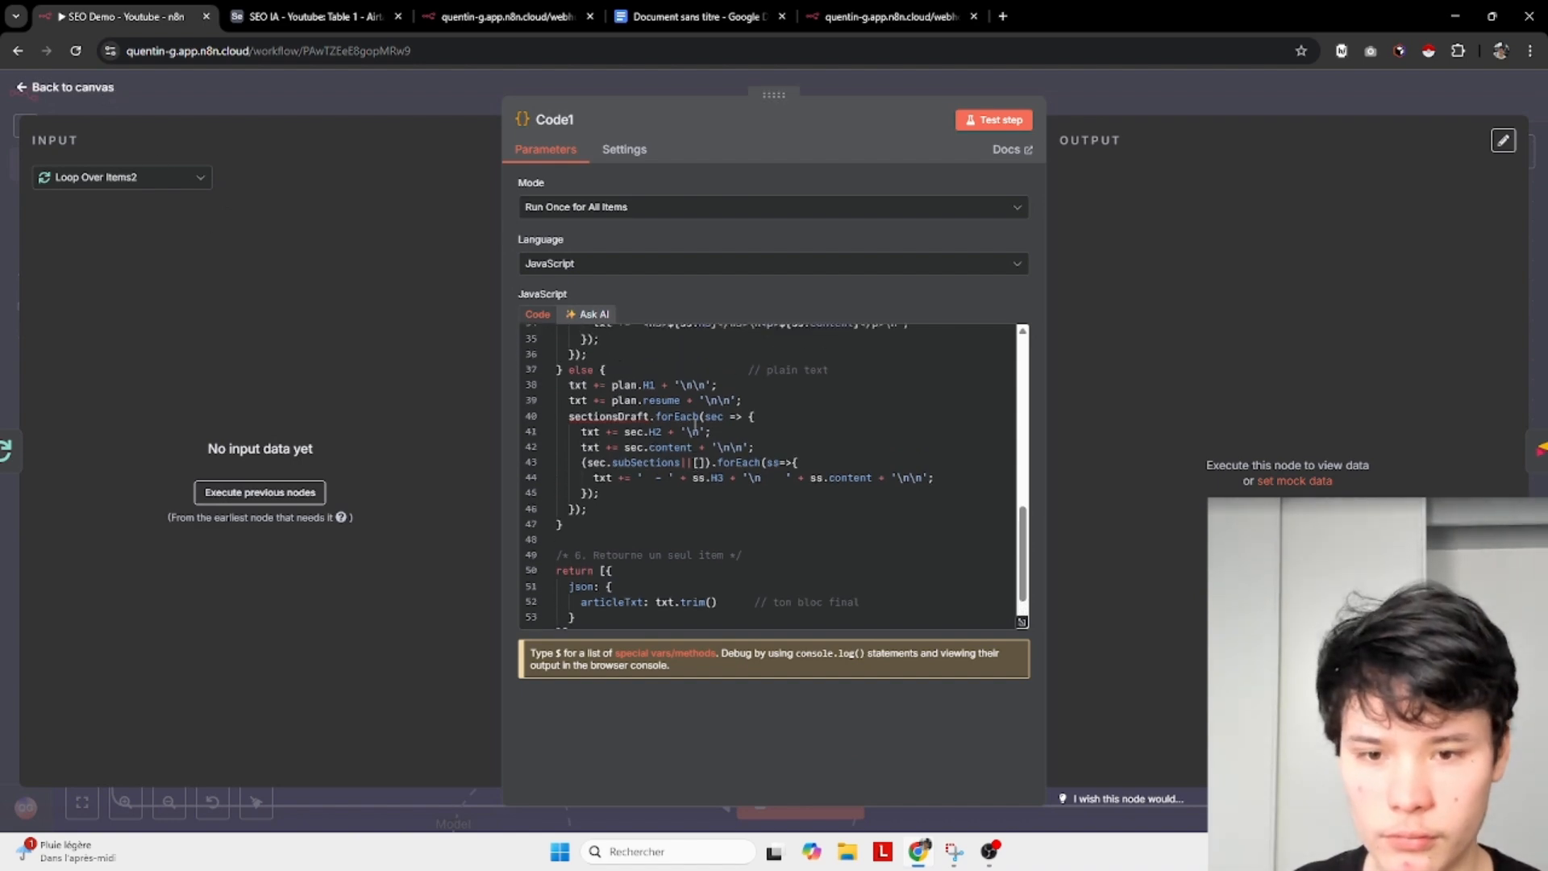
click(72, 86)
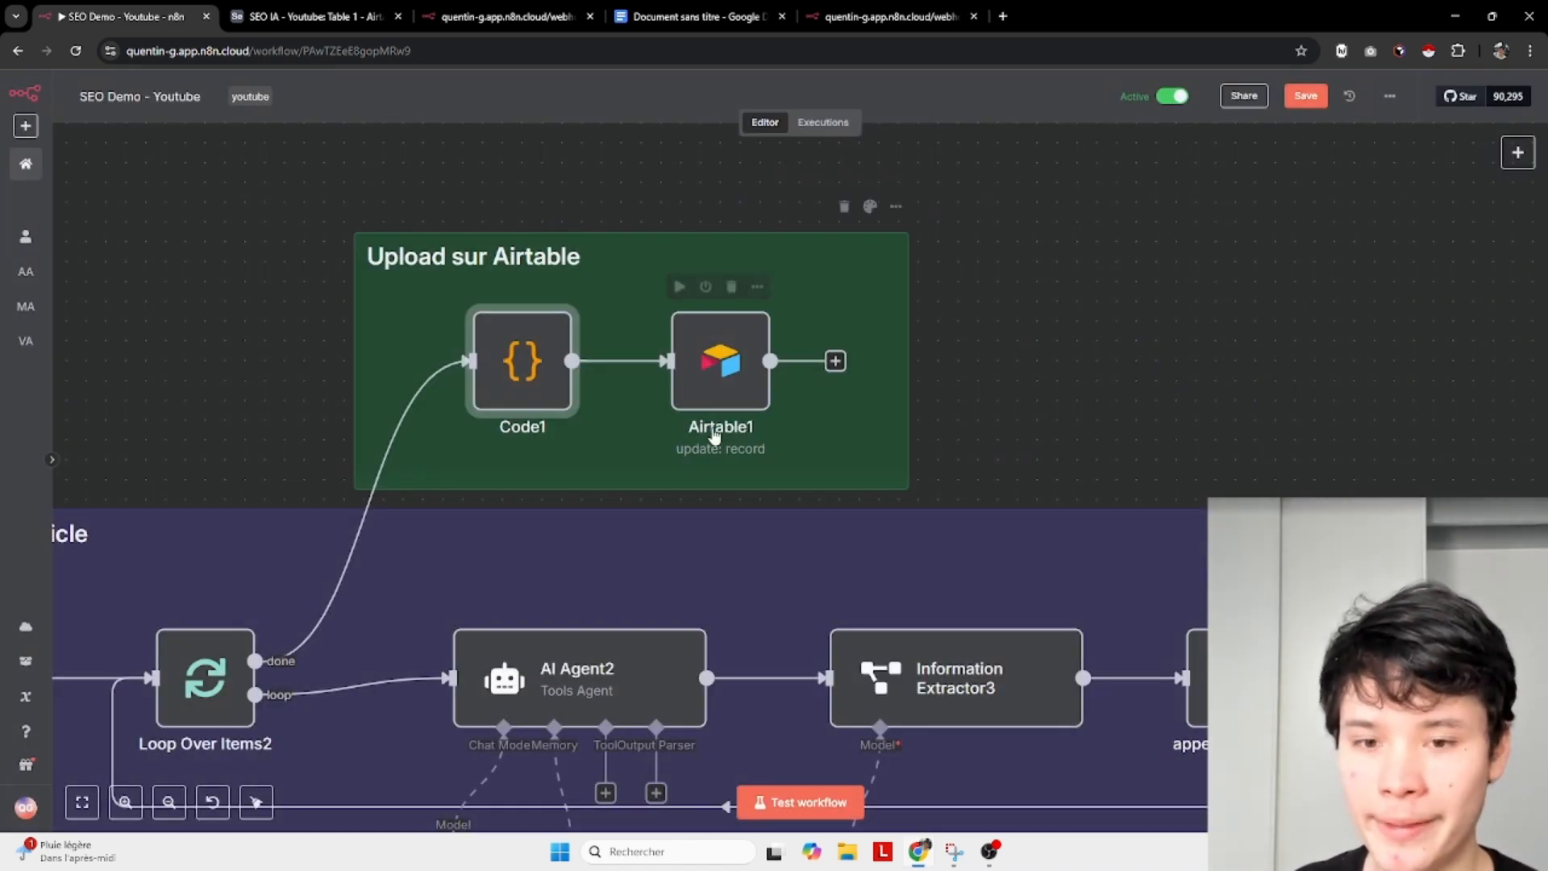
Open the Airtable1 node, compare its record_id mapping with Airtable's record_id column, examine its Articles mapping, and return to the canvas.
double_click(707, 401)
scroll(710, 404, down, 5)
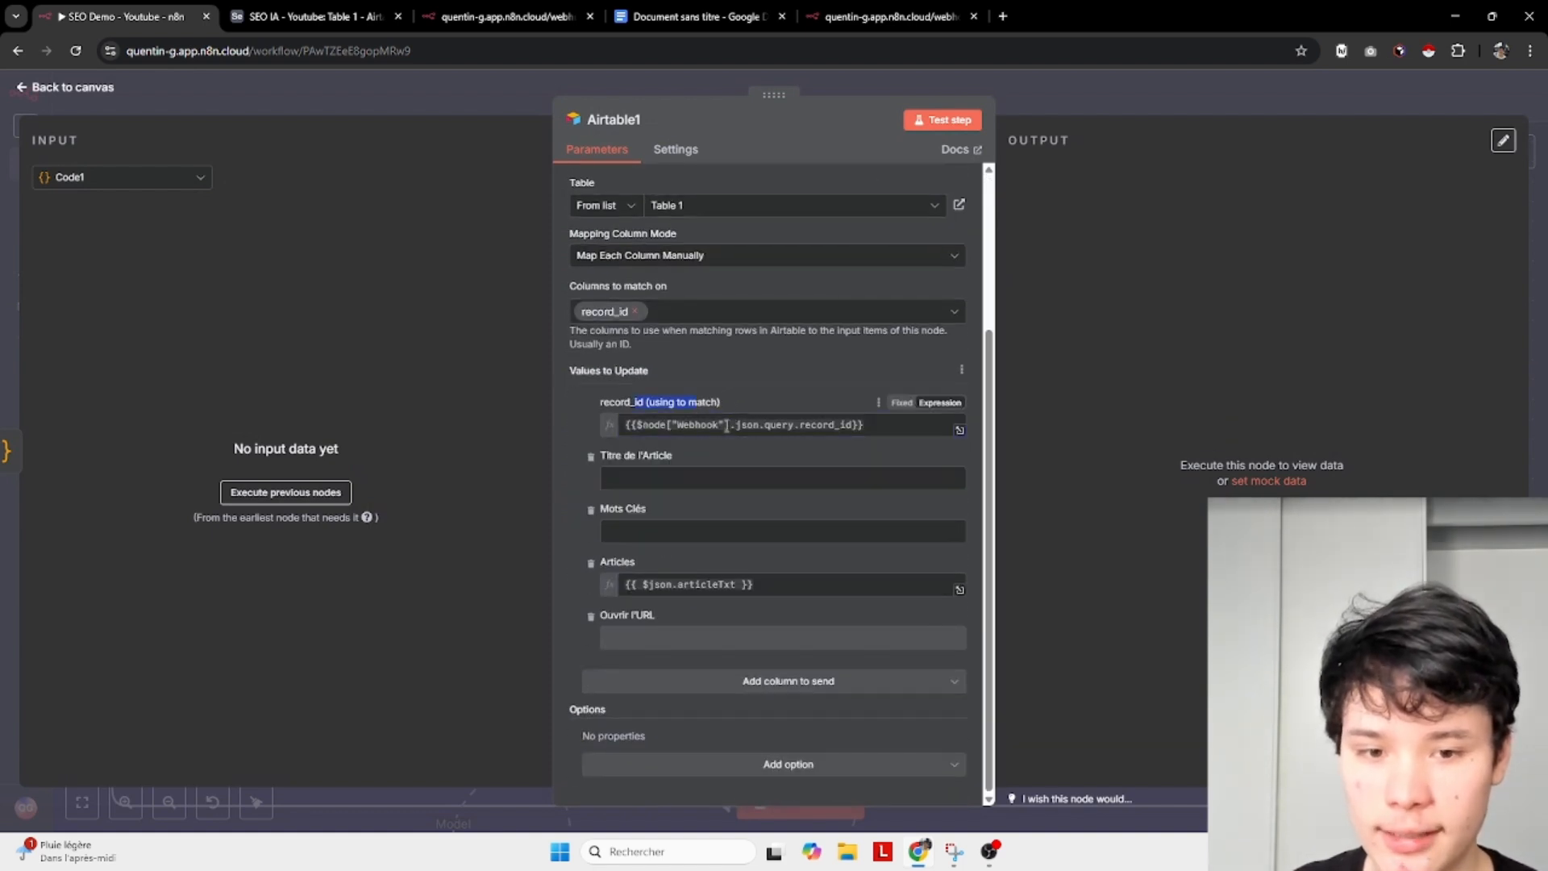
click(363, 17)
click(1072, 234)
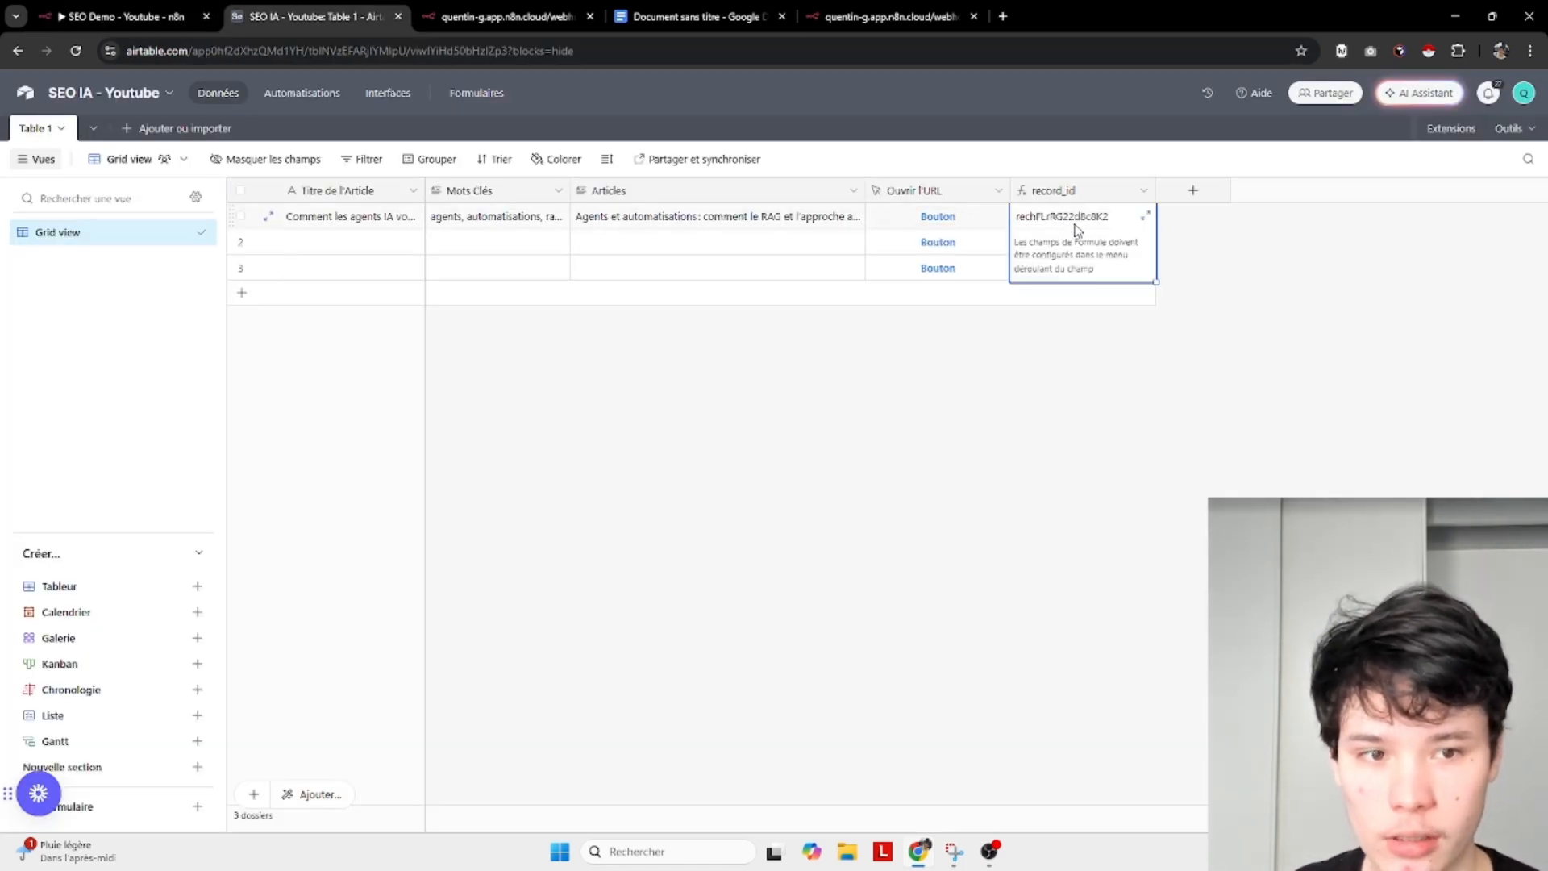
click(121, 16)
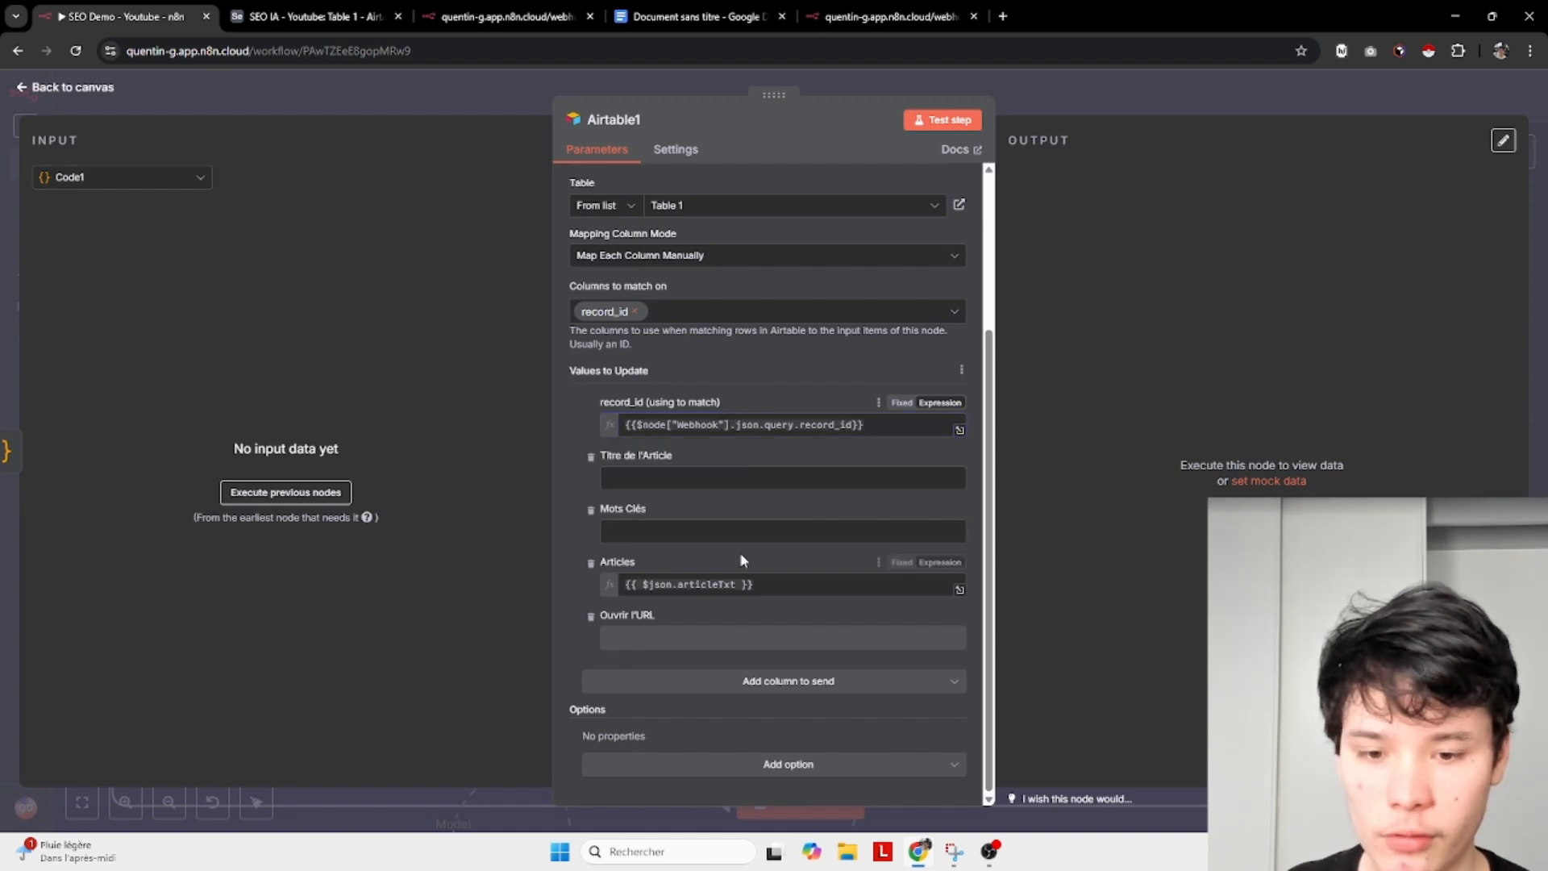
click(739, 582)
click(400, 197)
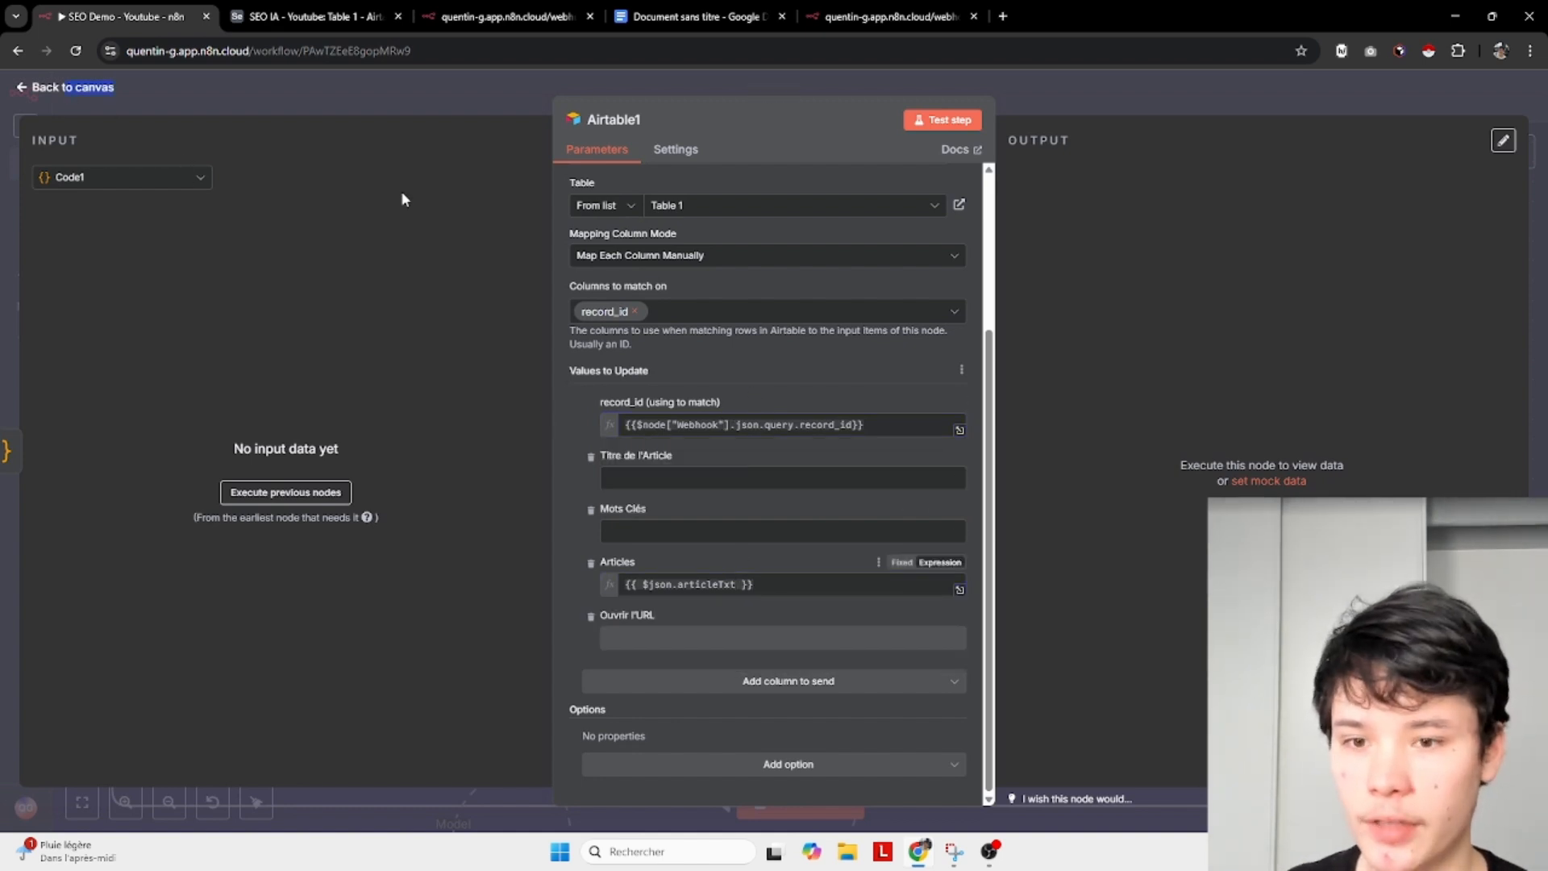
click(80, 89)
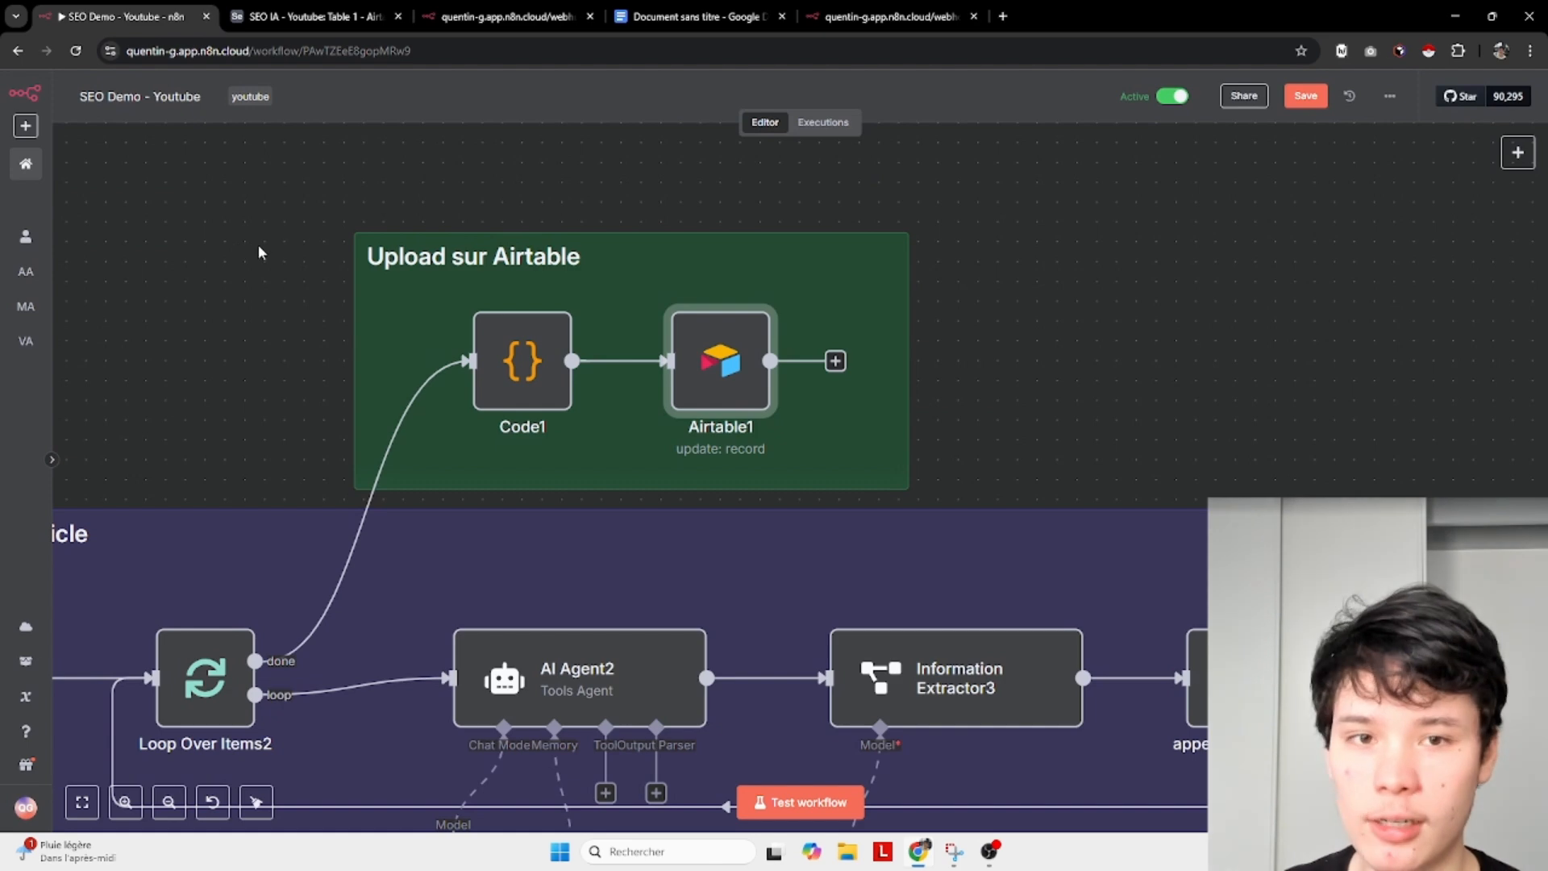
scroll(258, 252, down, 2)
scroll(713, 349, left, 2)
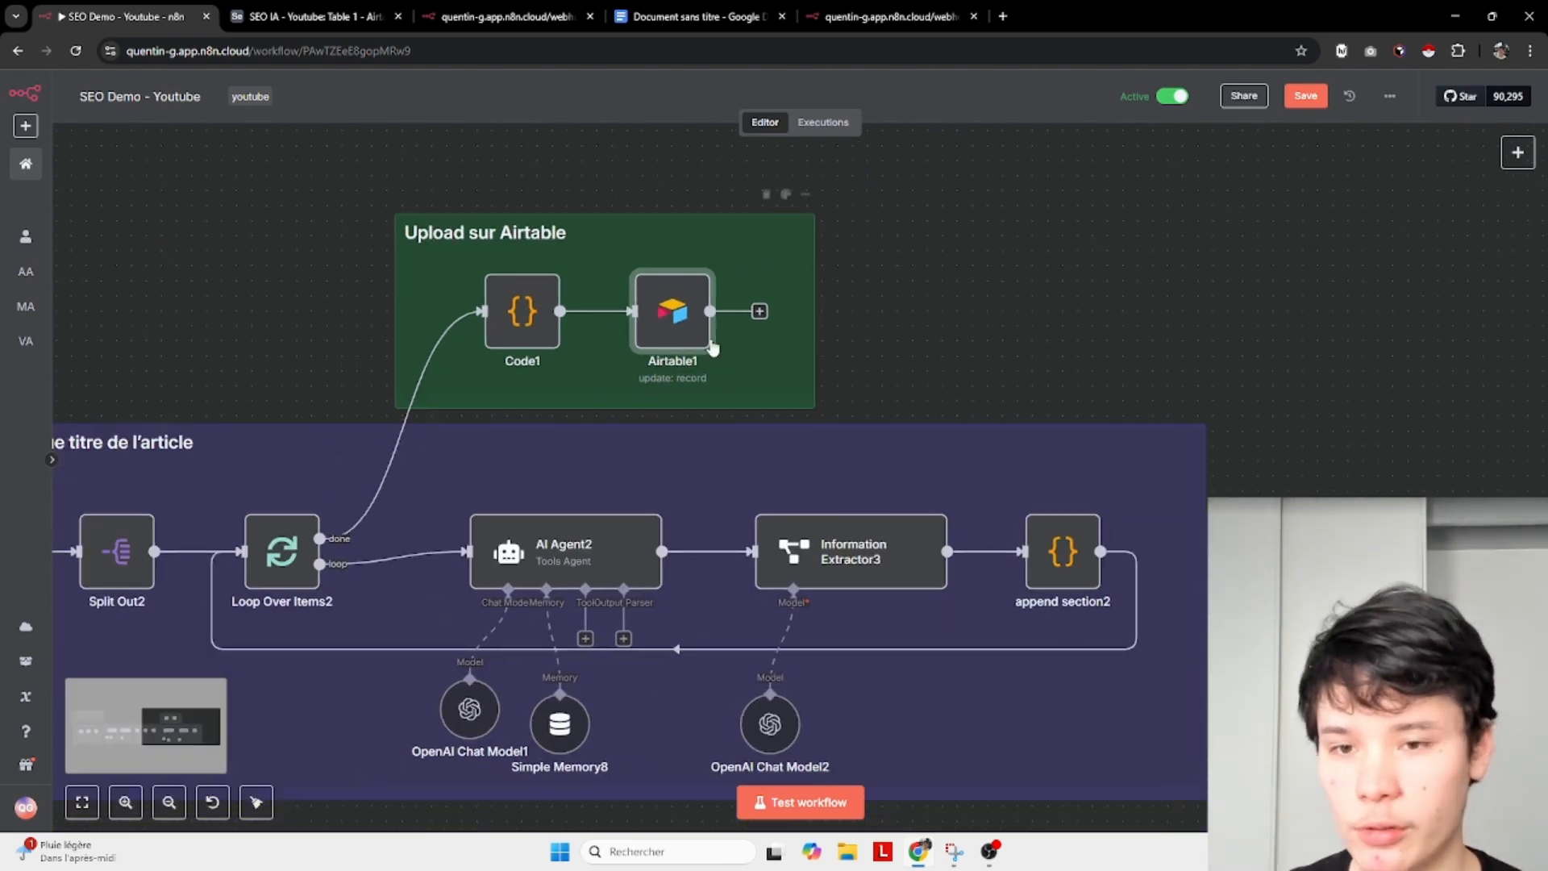
scroll(677, 325, down, 1)
drag(933, 328, 1265, 315)
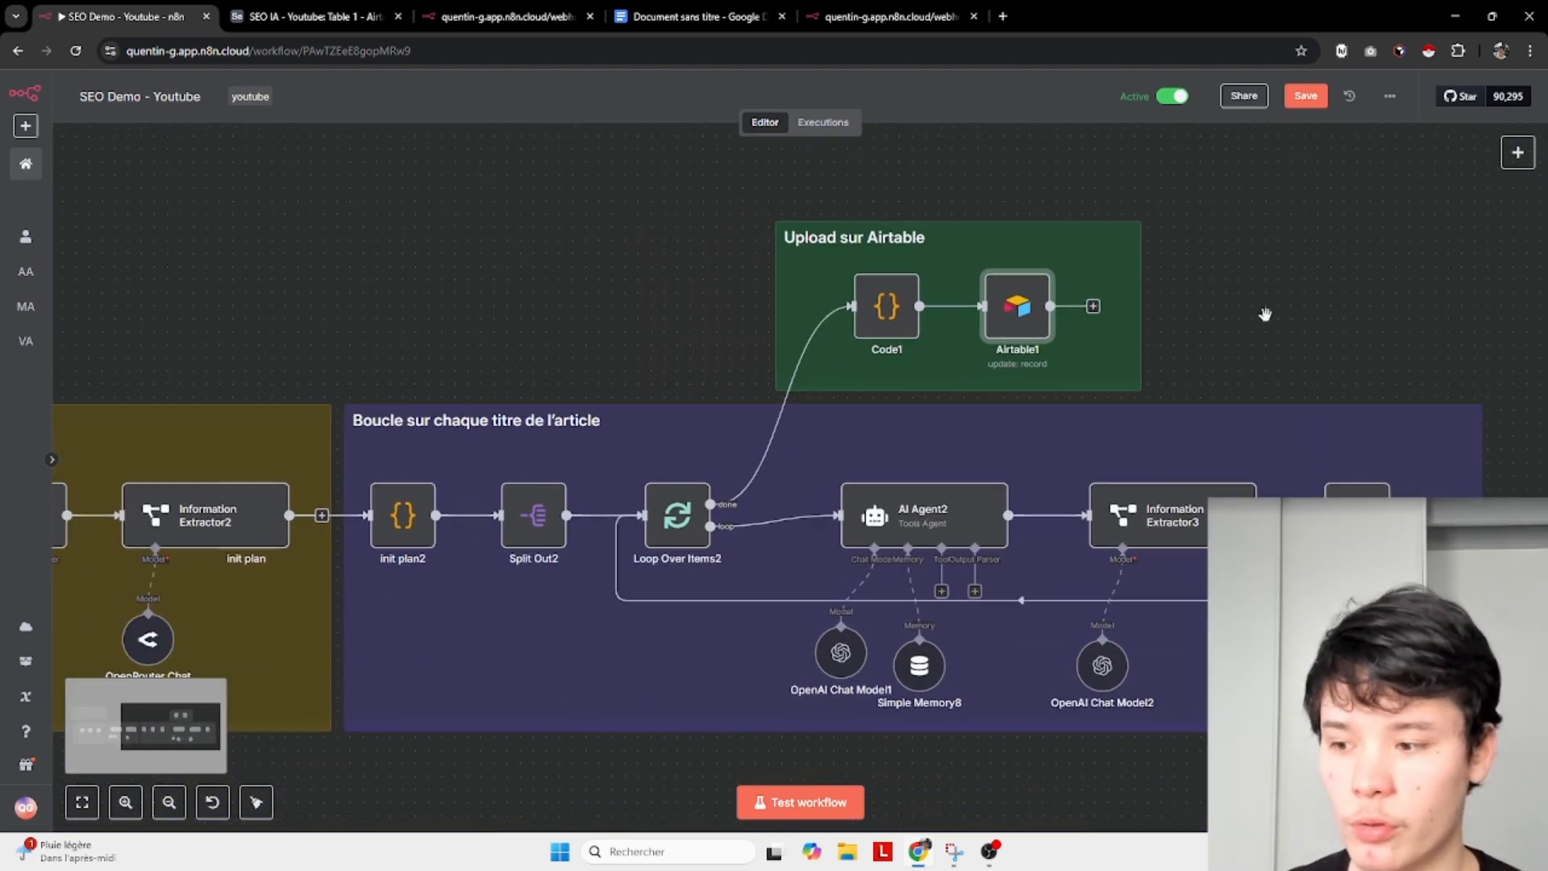
drag(511, 322, 594, 344)
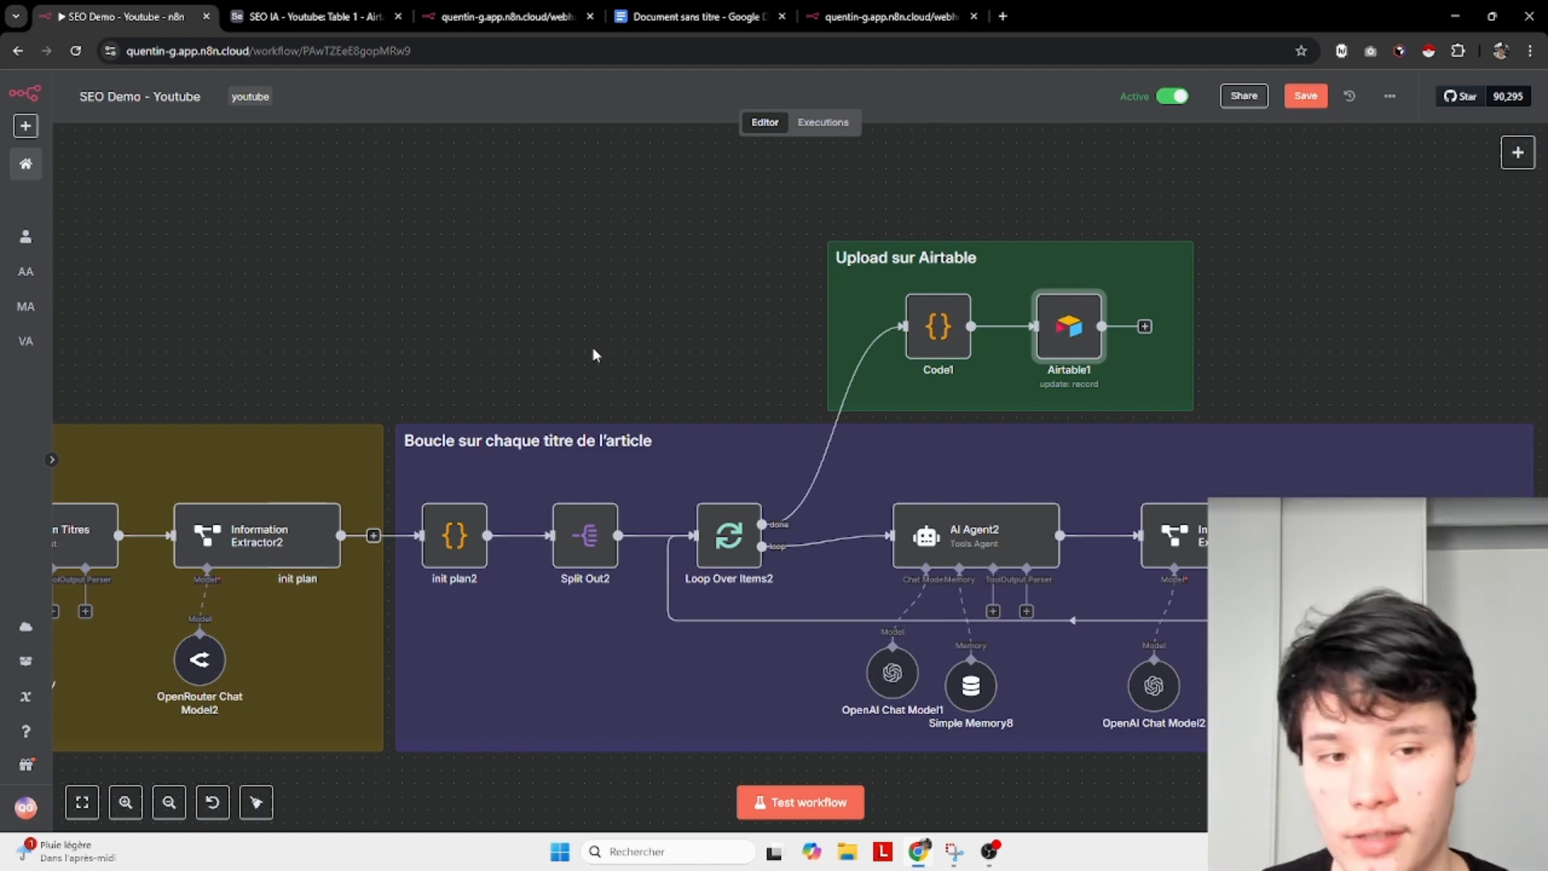
drag(603, 341, 379, 290)
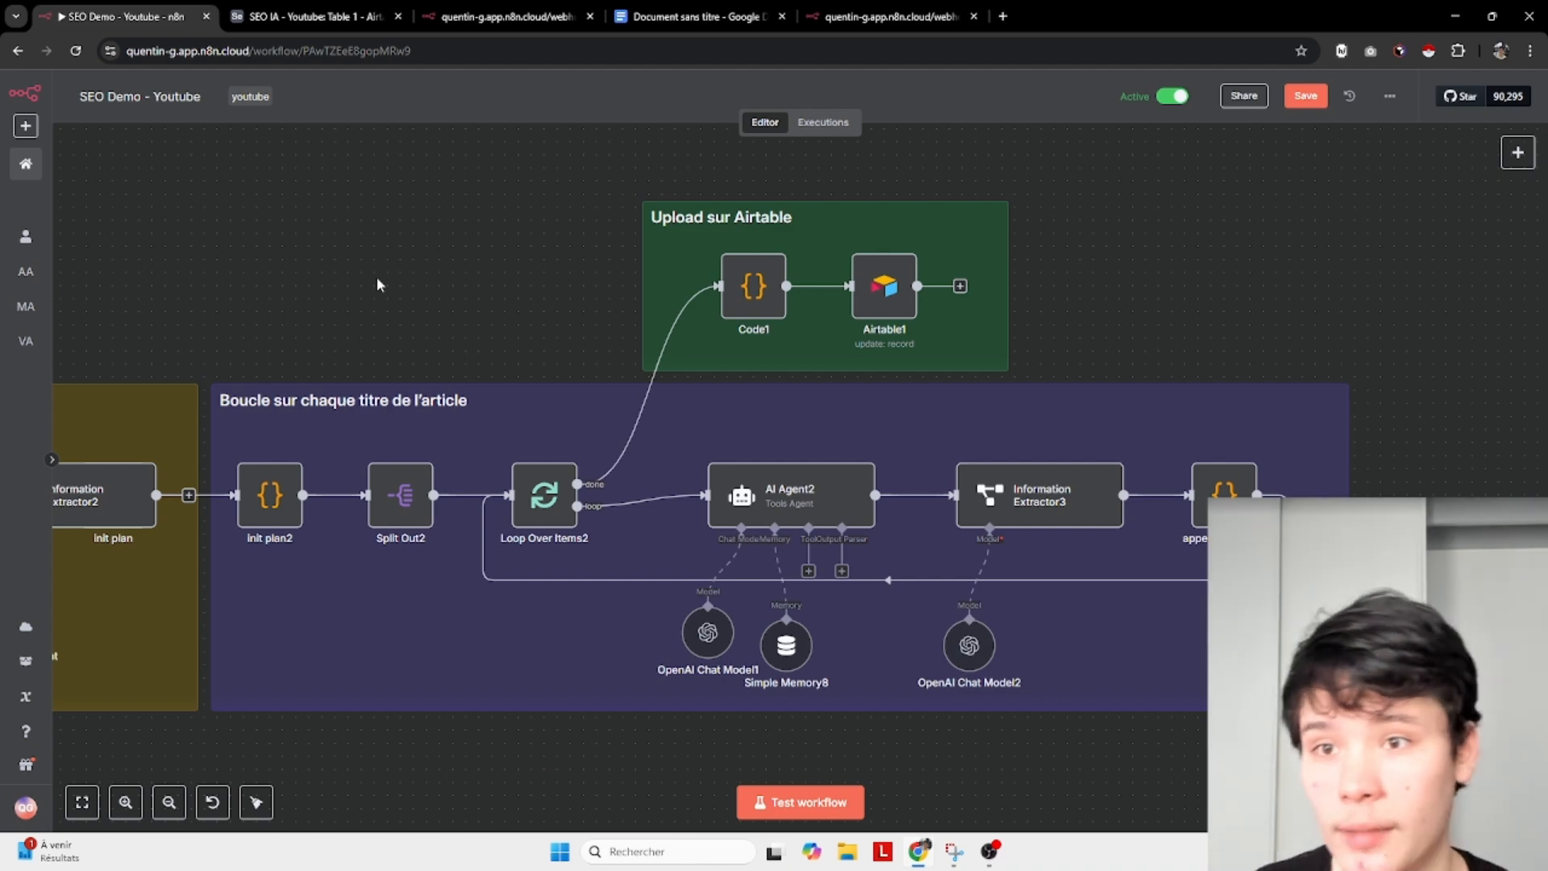
Switch to the Airtable base and expand the first record's Articles cell to view the start of the generated article.
click(268, 11)
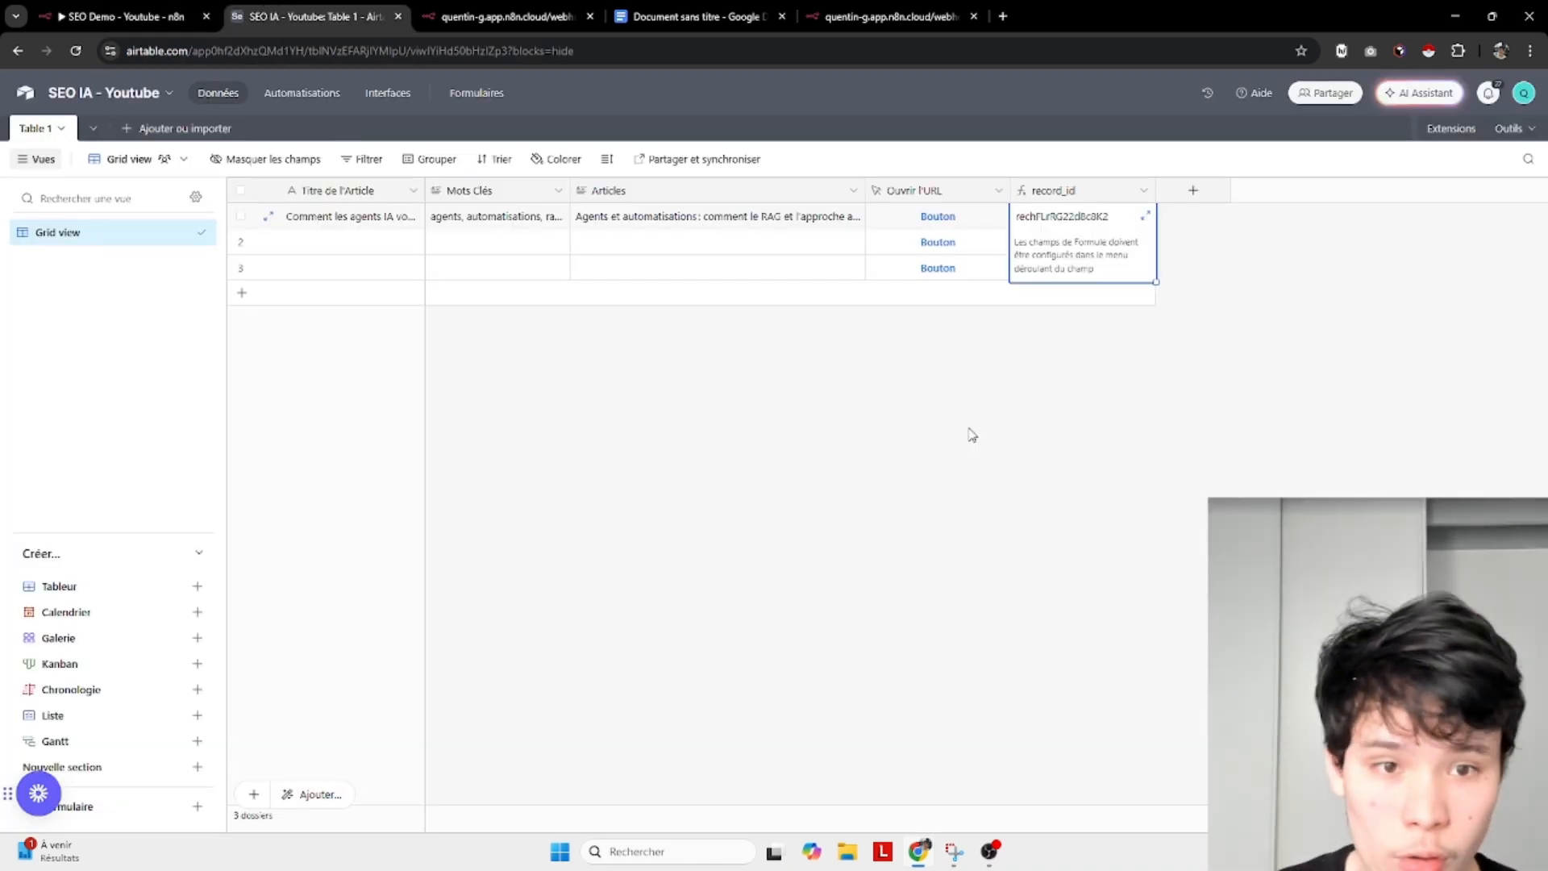
double_click(782, 216)
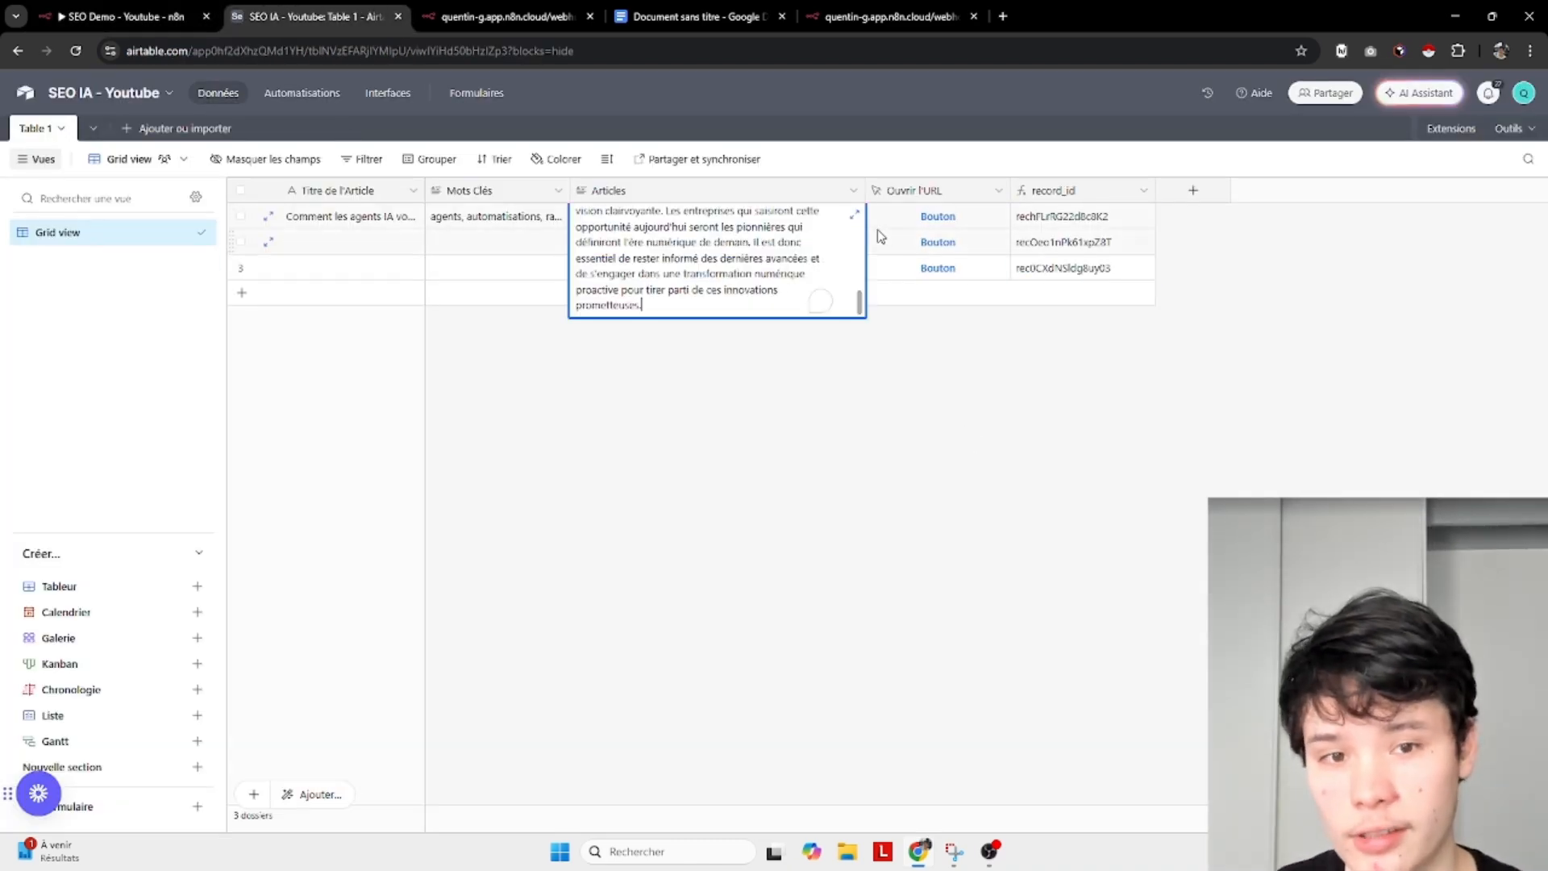
click(854, 216)
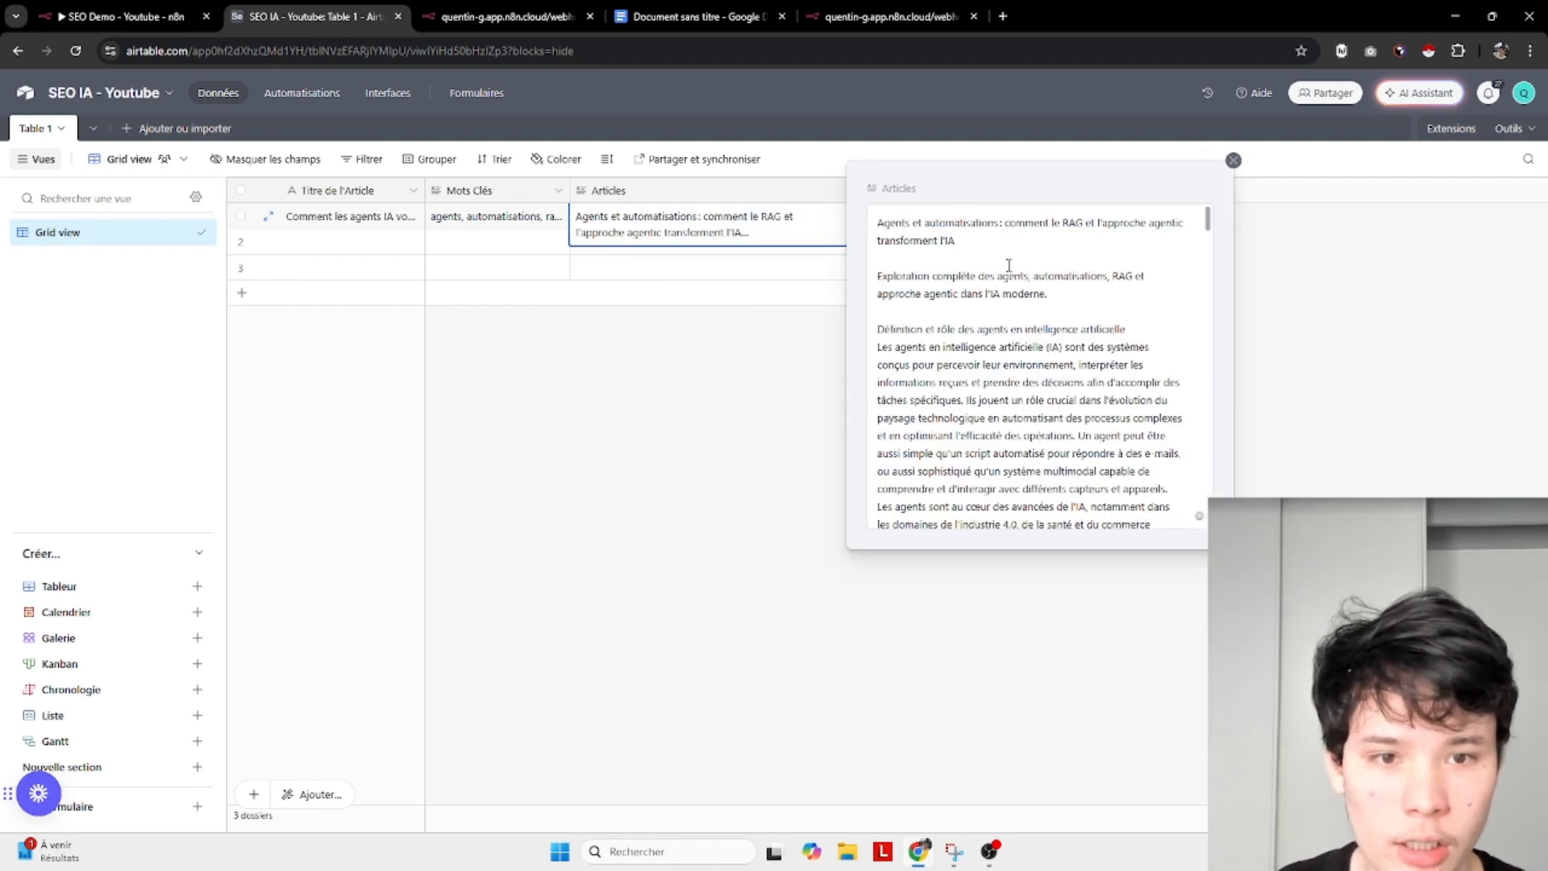
scroll(1008, 265, down, 2)
scroll(1009, 265, up, 2)
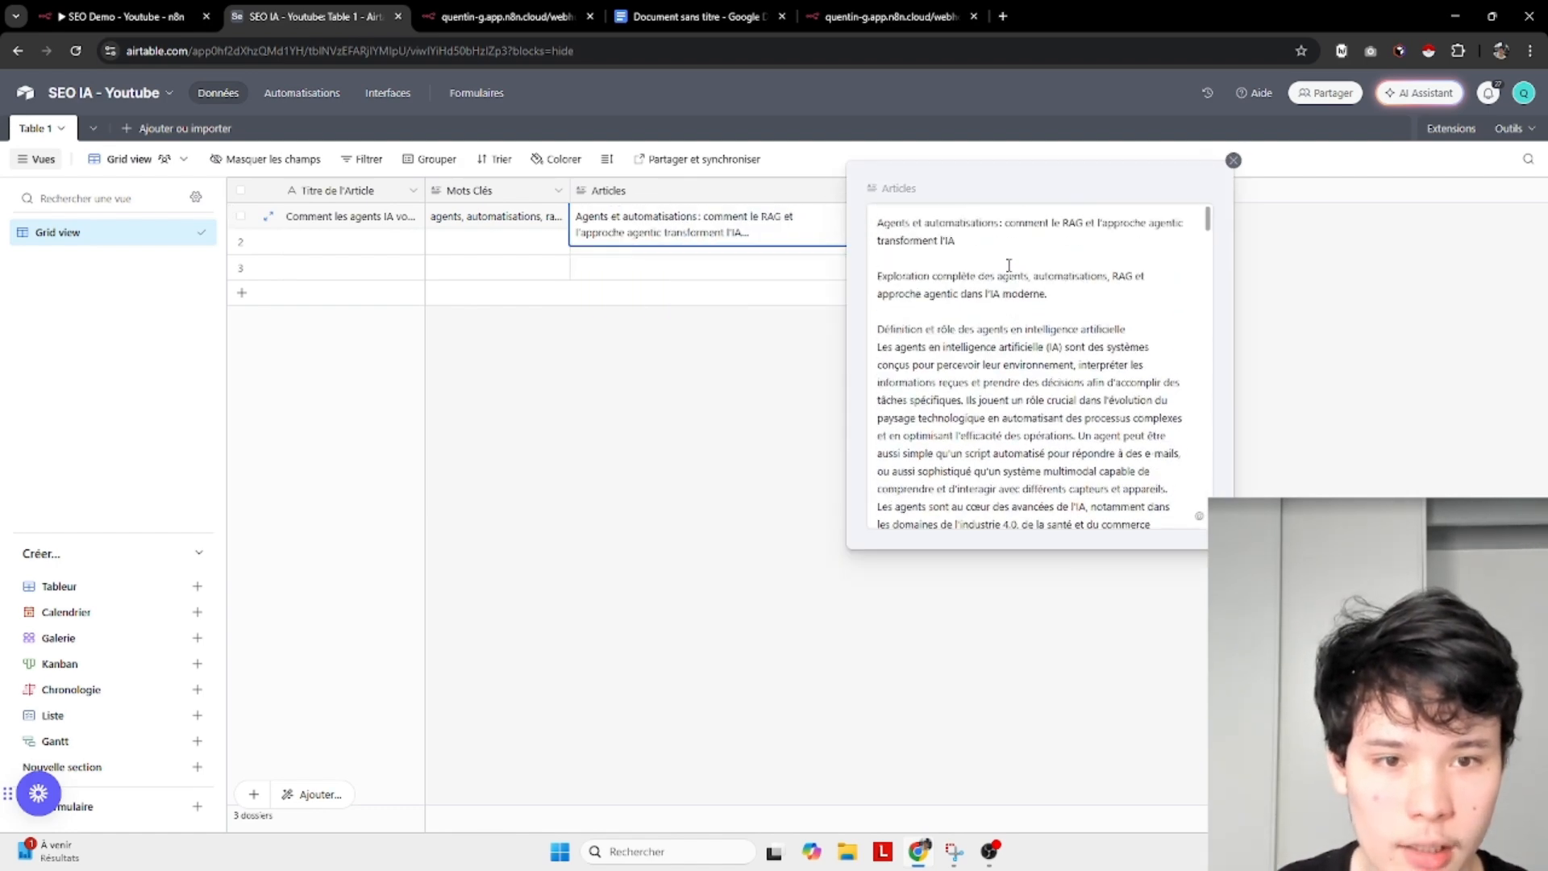
Examine the expanded article's title, introductory sentence and the paragraph defining agents in artificial intelligence.
double_click(969, 225)
click(1021, 250)
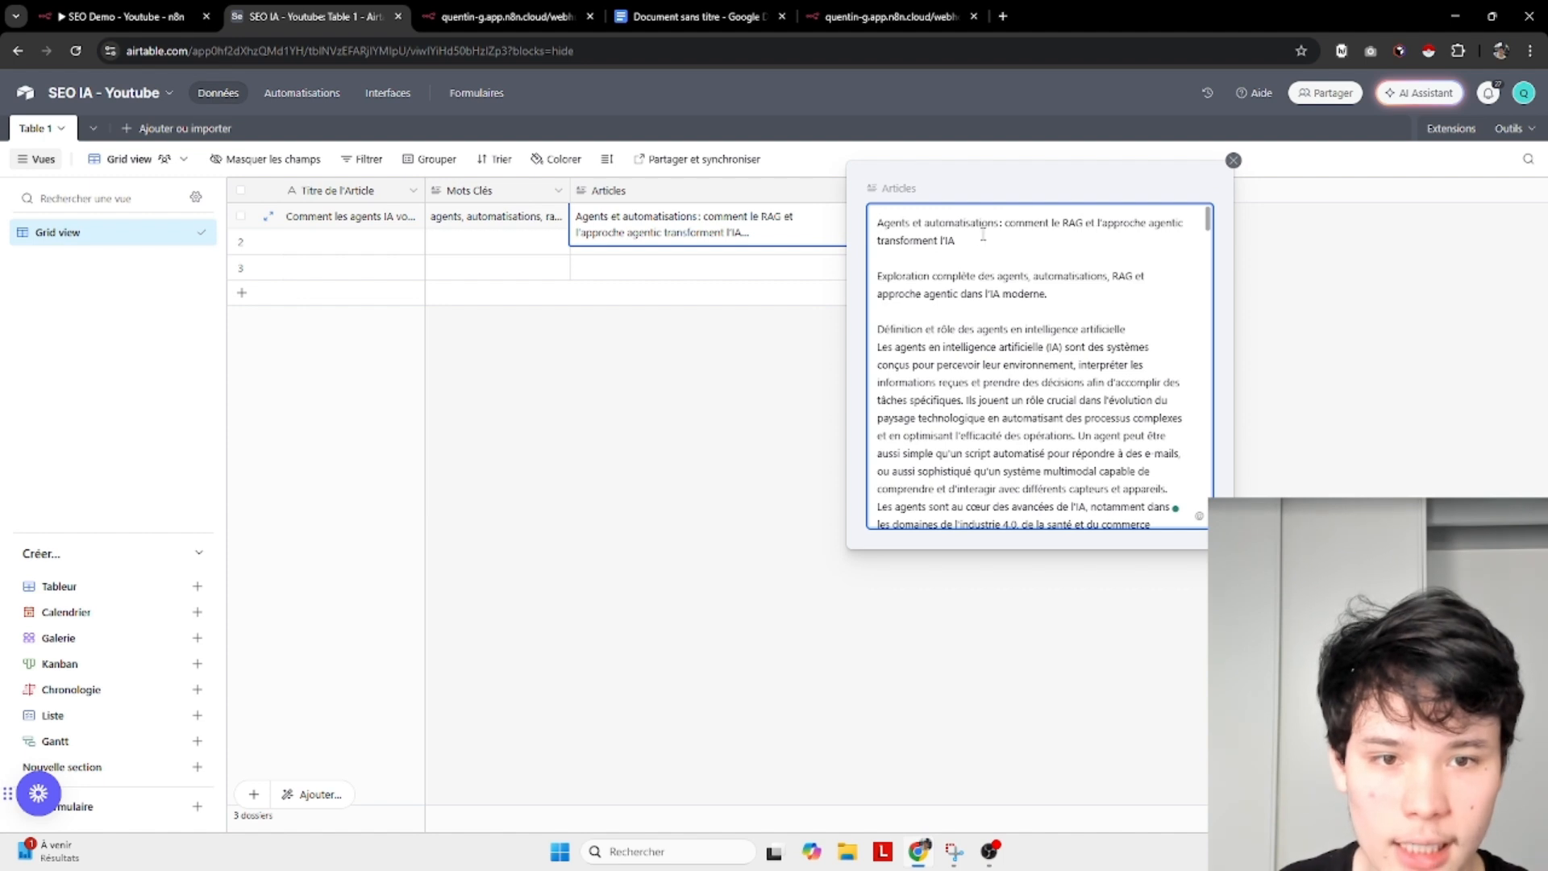
drag(981, 240, 913, 224)
drag(912, 279, 953, 277)
drag(1078, 276, 869, 294)
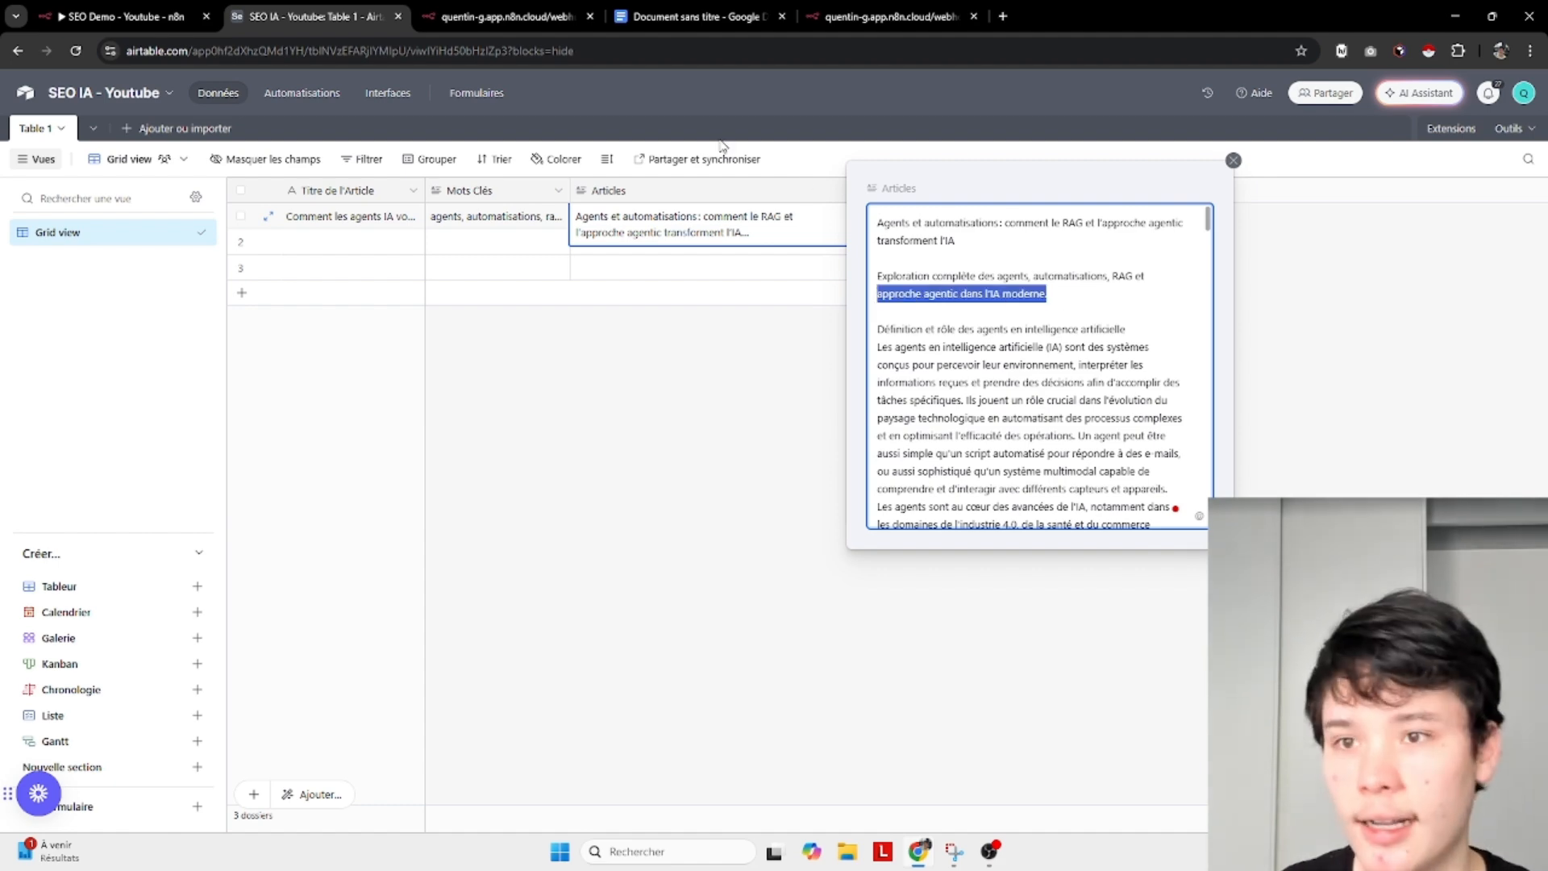
scroll(1040, 362, down, 2)
drag(1044, 309, 1100, 450)
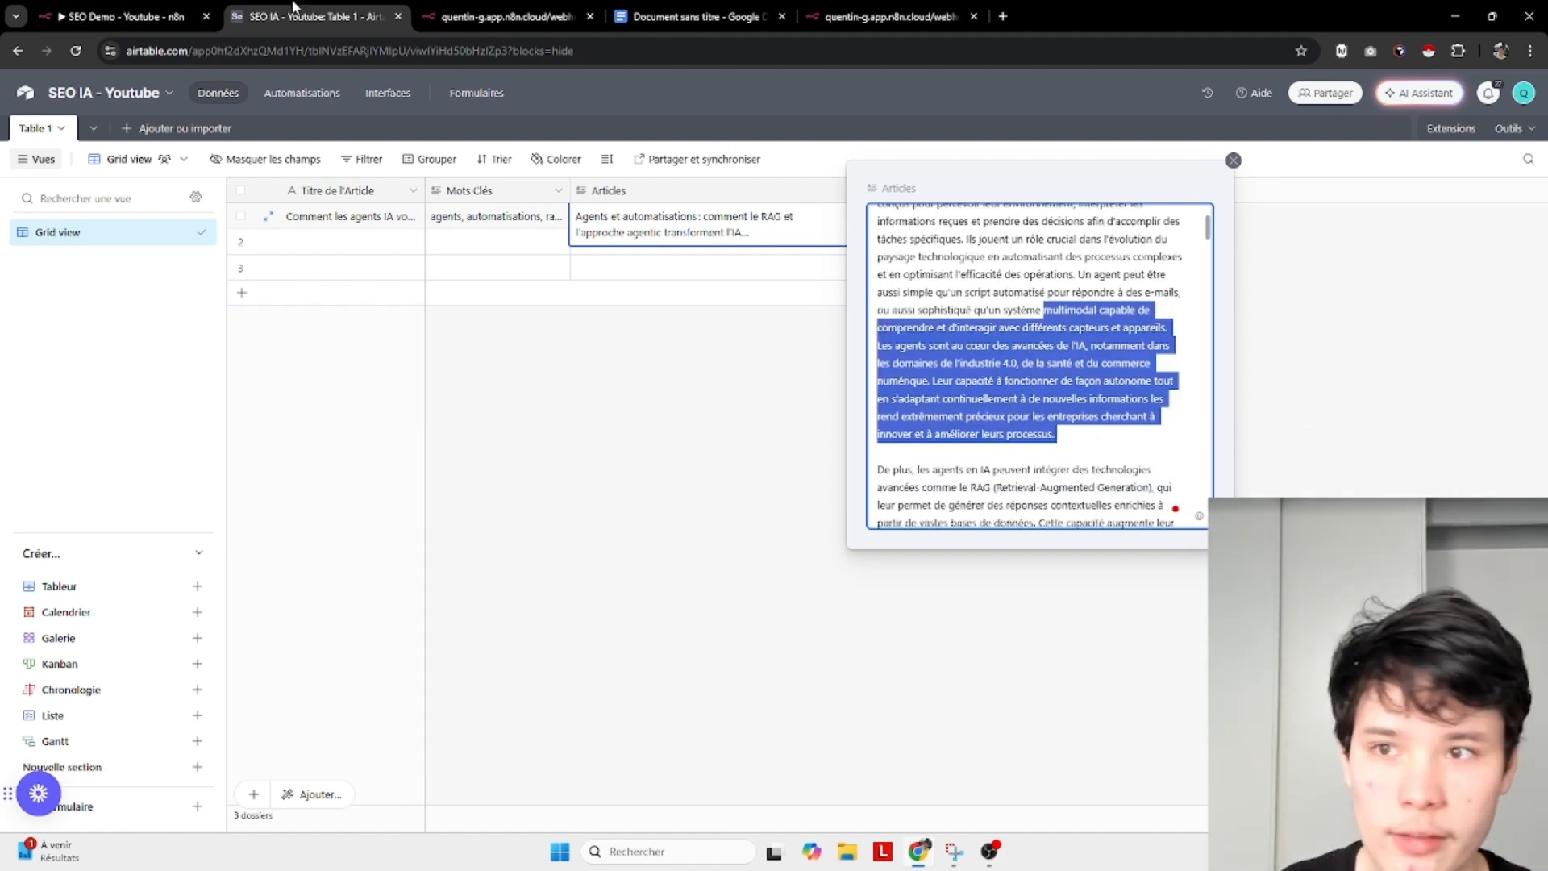
Glance at the n8n workflow, return to the expanded Airtable article, and examine its paragraph breaks up to the RAG passage.
click(148, 12)
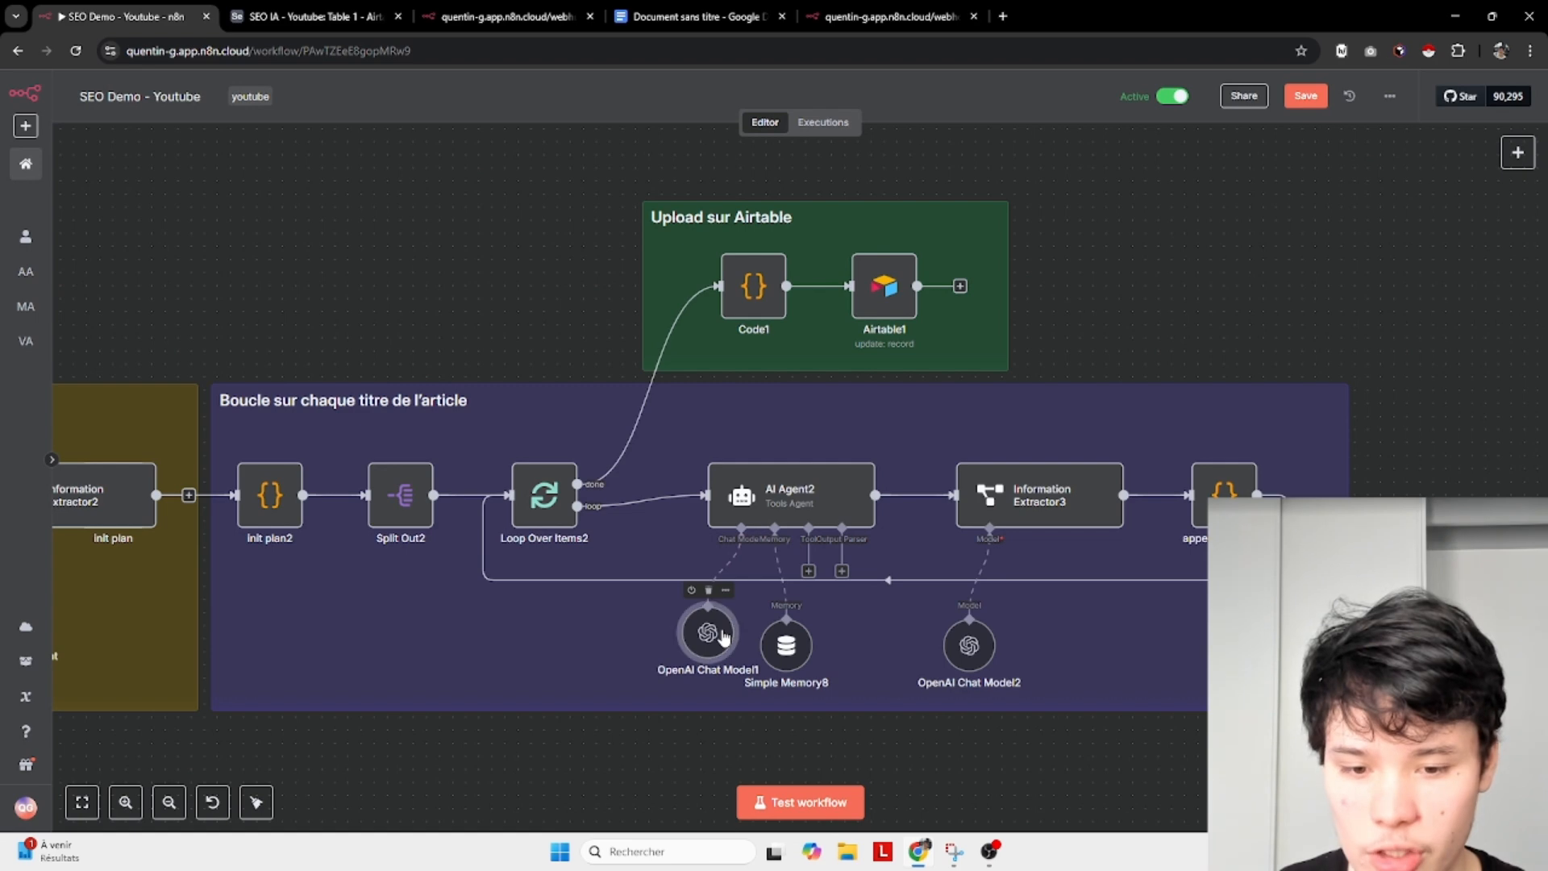
click(314, 16)
click(987, 311)
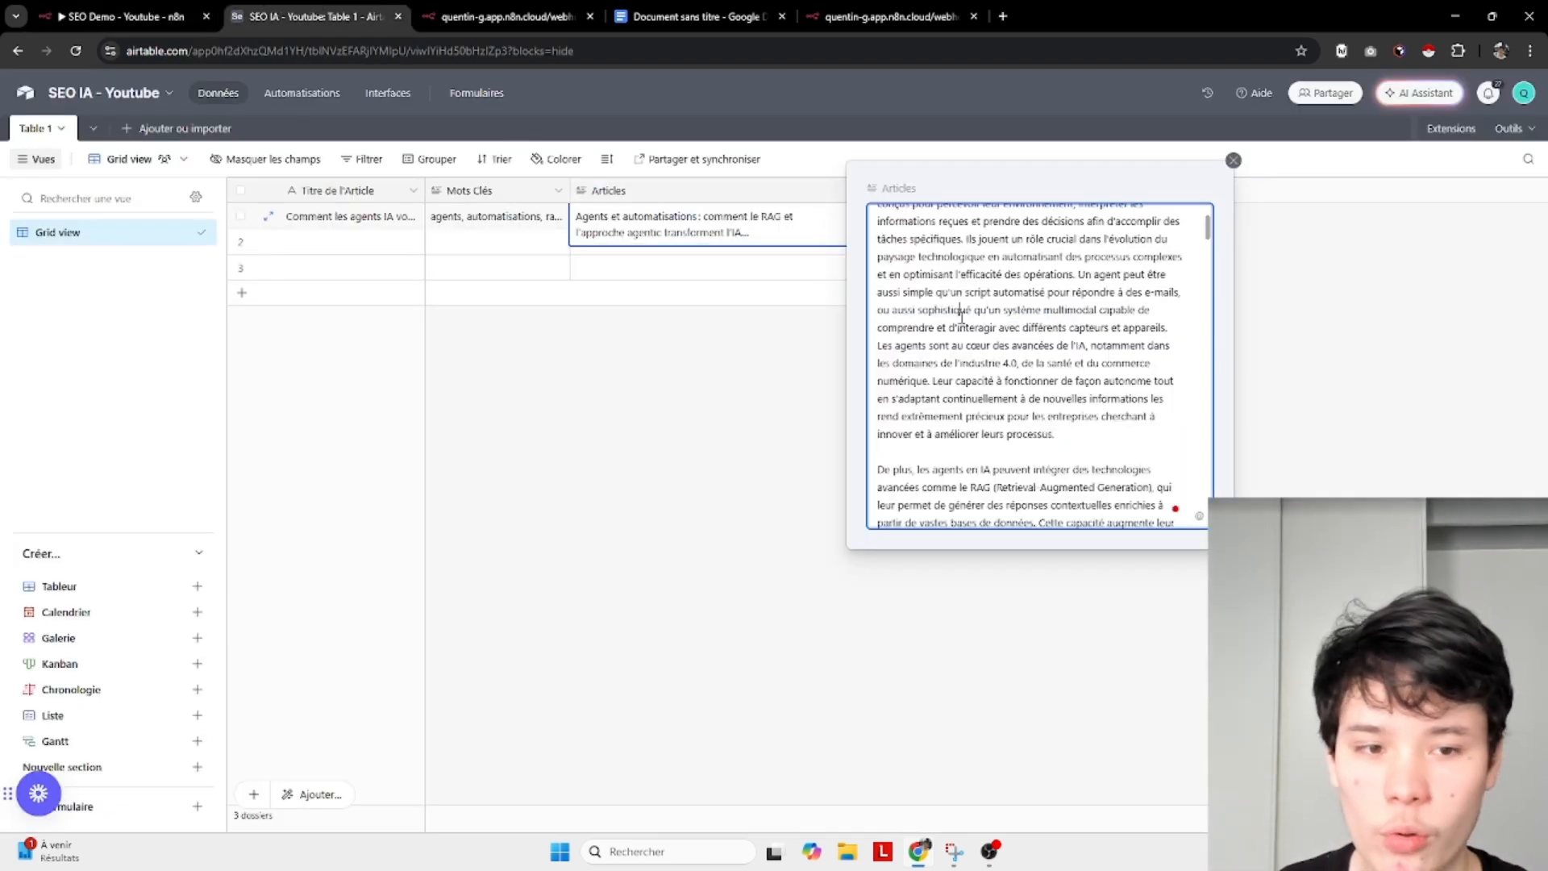
scroll(990, 322, down, 1)
drag(985, 283, 1012, 368)
click(1012, 369)
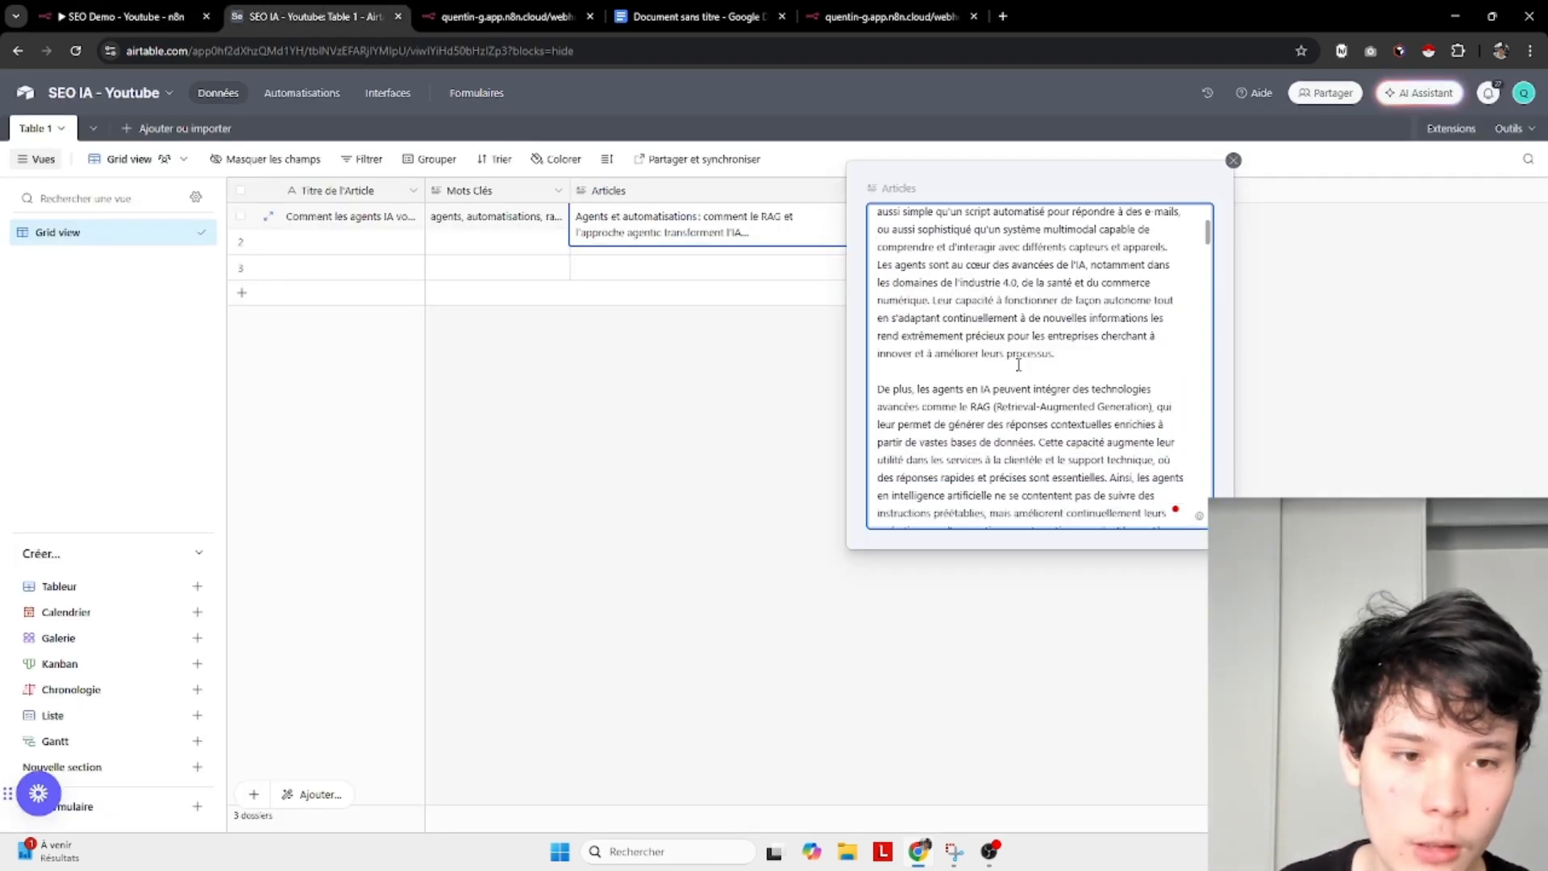
drag(1000, 300, 990, 388)
scroll(1016, 387, down, 2)
Switch through the n8n workflow to the Google Docs document, place its browser tab beside Airtable's, and skim its article.
click(76, 8)
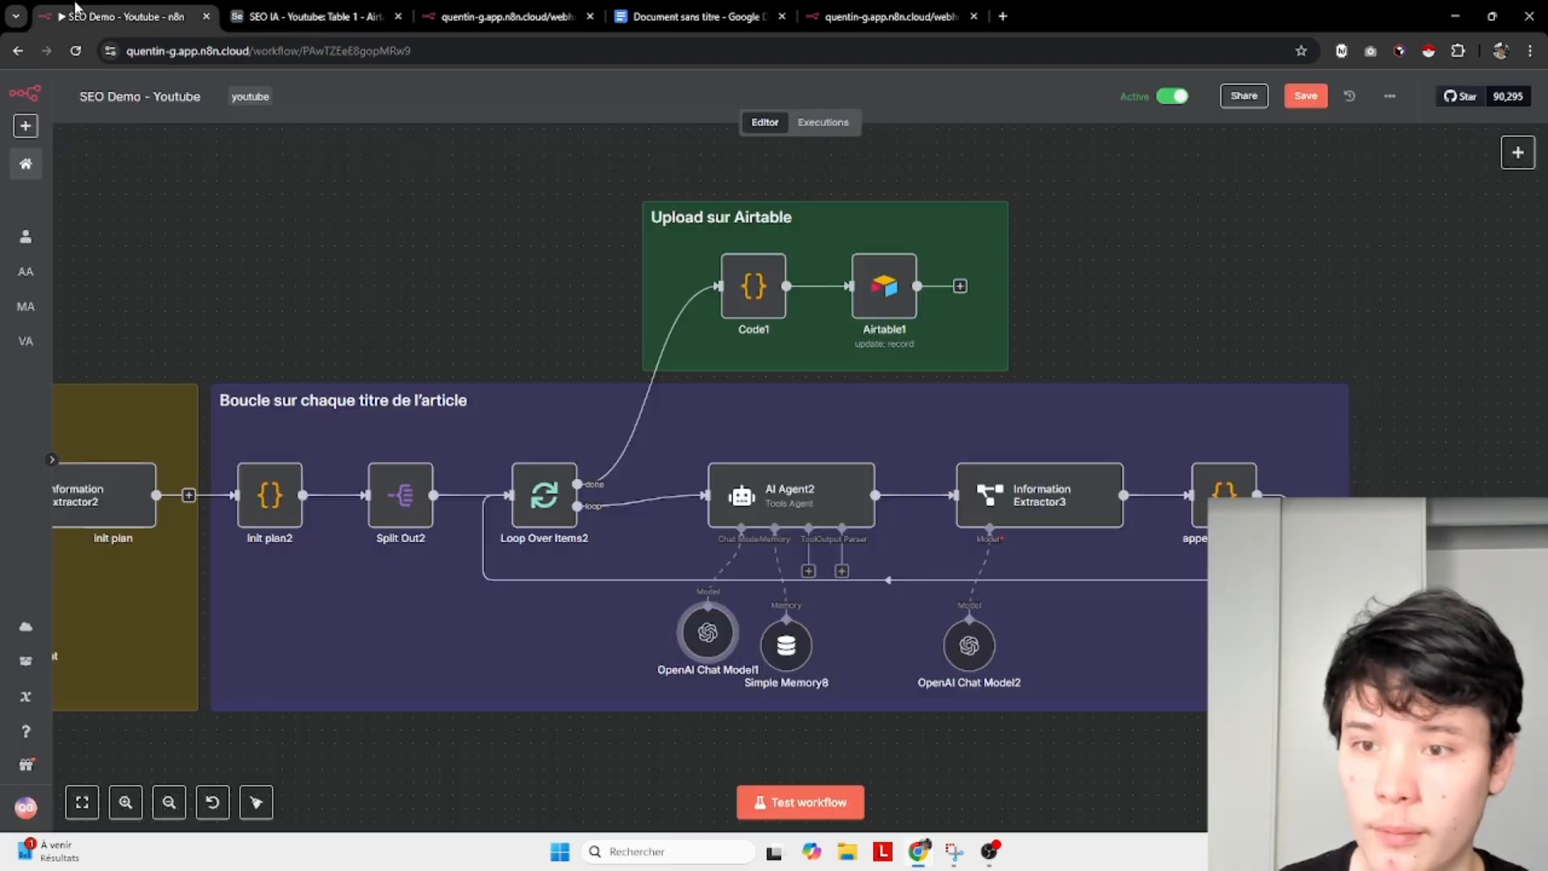
scroll(451, 326, left, 6)
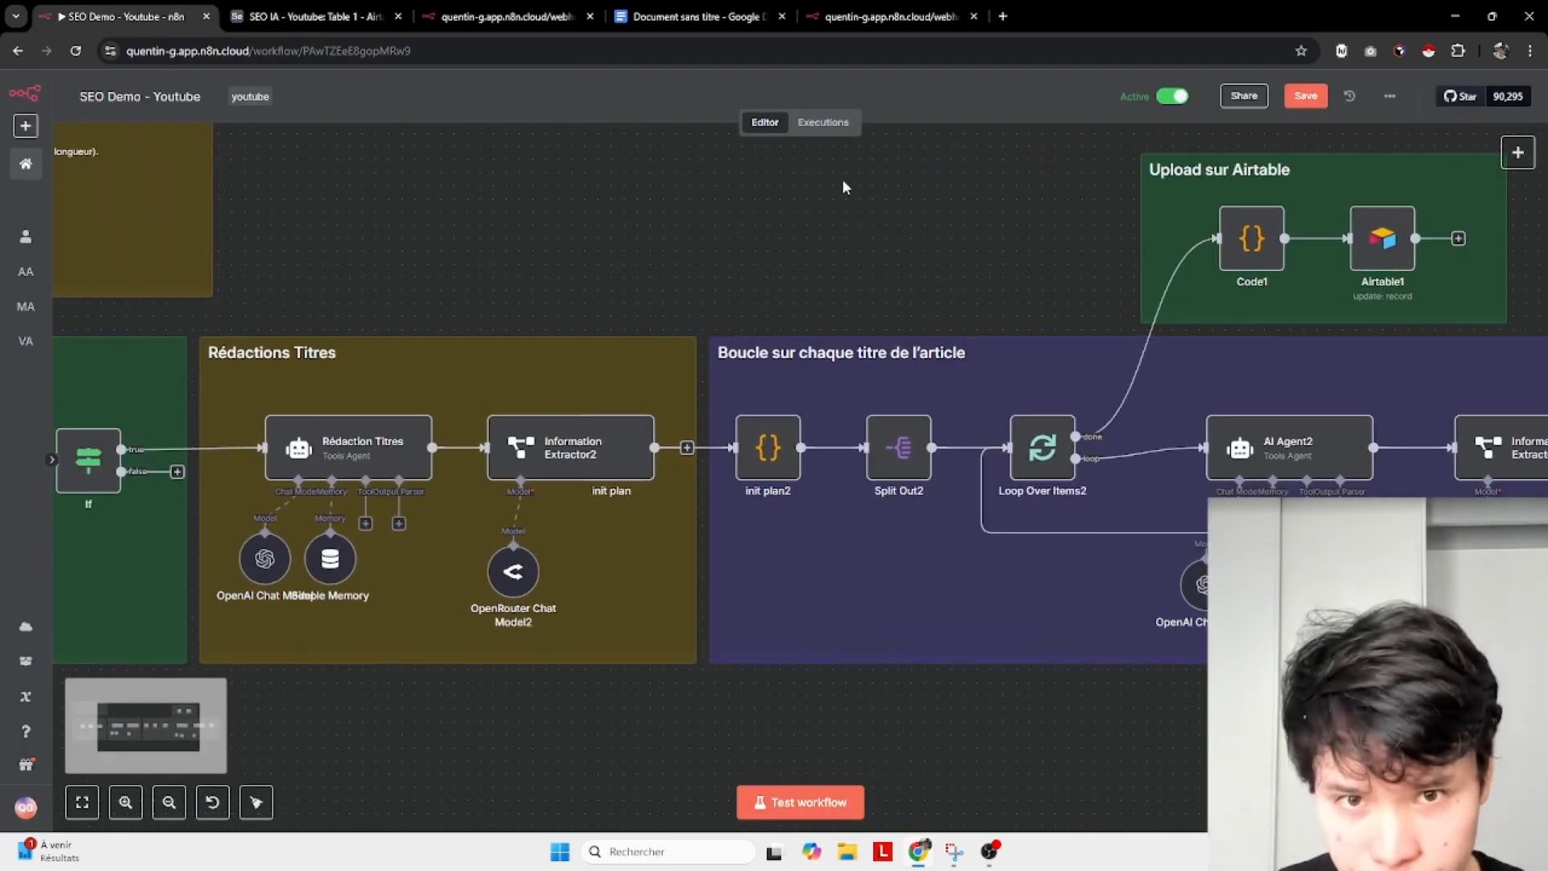
drag(693, 16, 516, 17)
scroll(632, 403, down, 5)
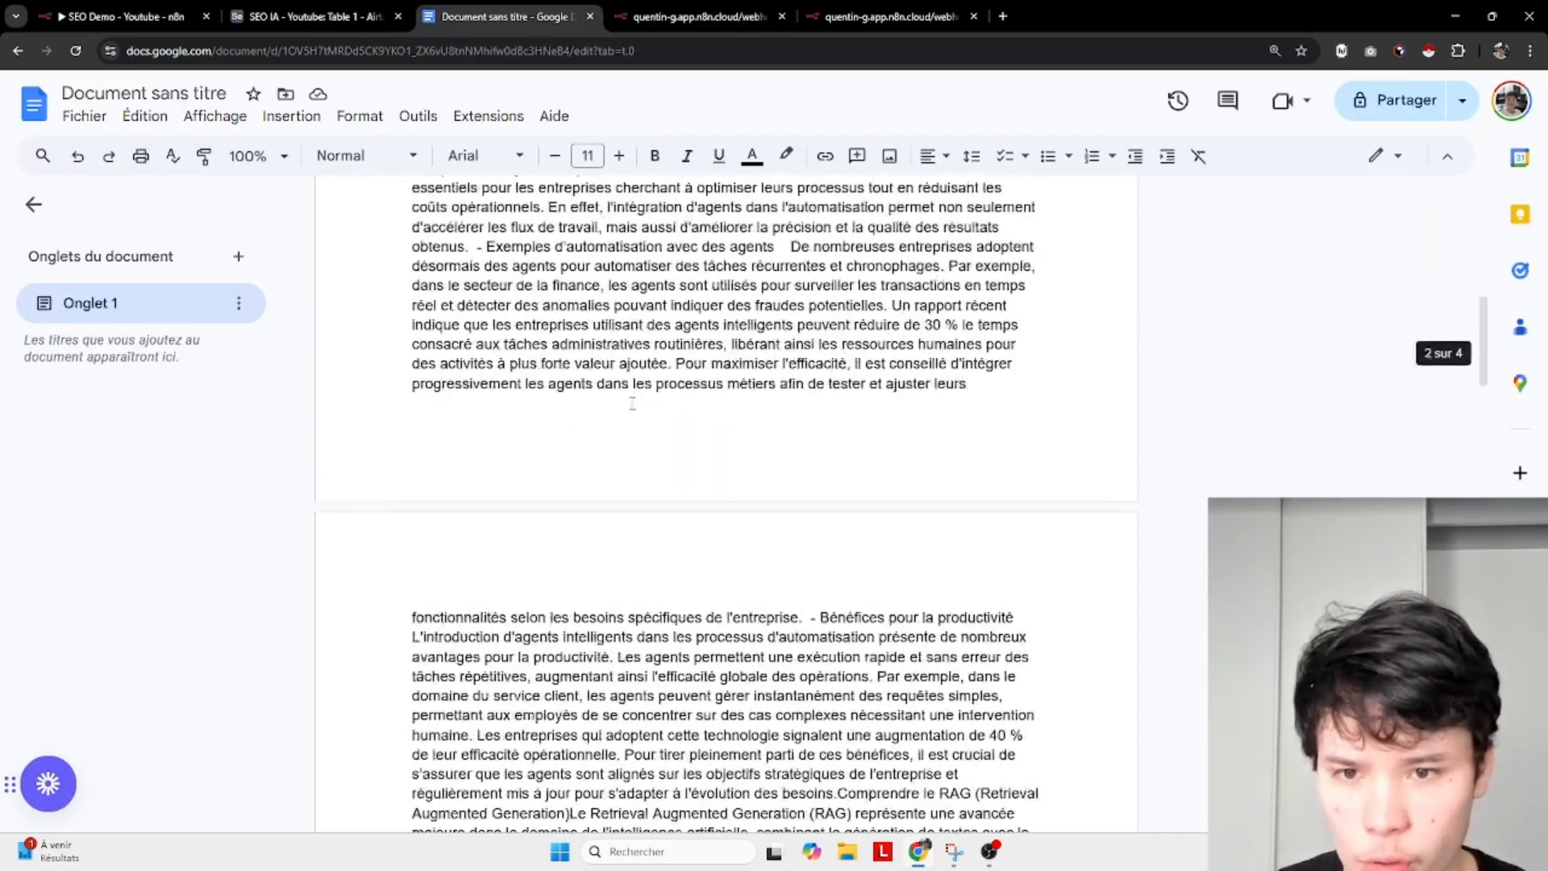
scroll(632, 403, up, 10)
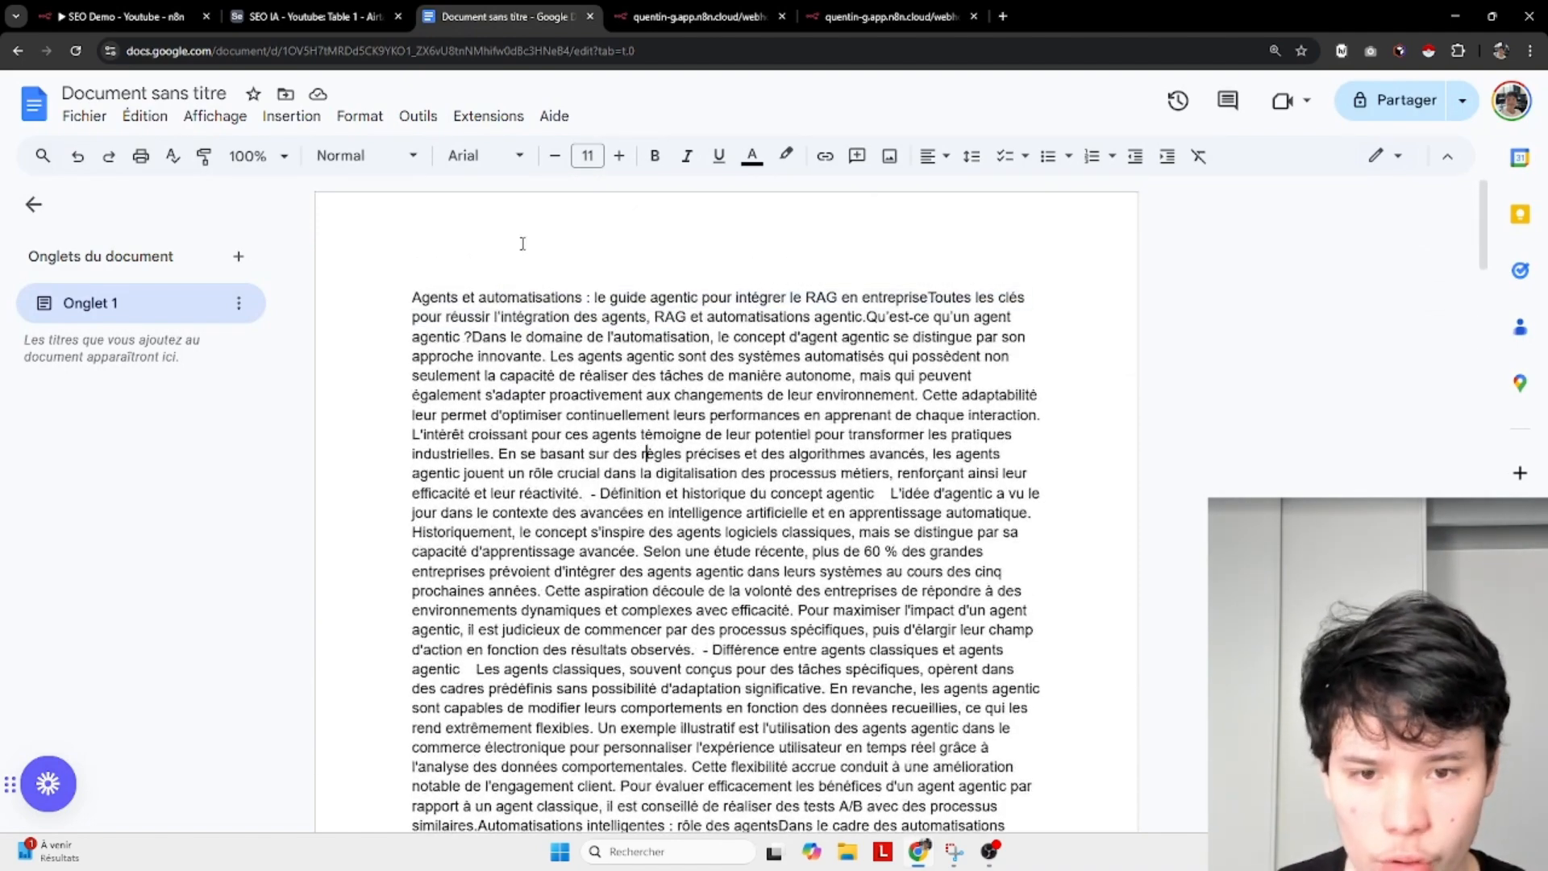
Examine the title "Agents et automatisations : le guide agentic pour intégrer le RAG en entreprise" in the Google Docs article.
drag(492, 298, 706, 357)
click(684, 474)
drag(480, 298, 769, 301)
click(629, 376)
click(702, 315)
click(817, 299)
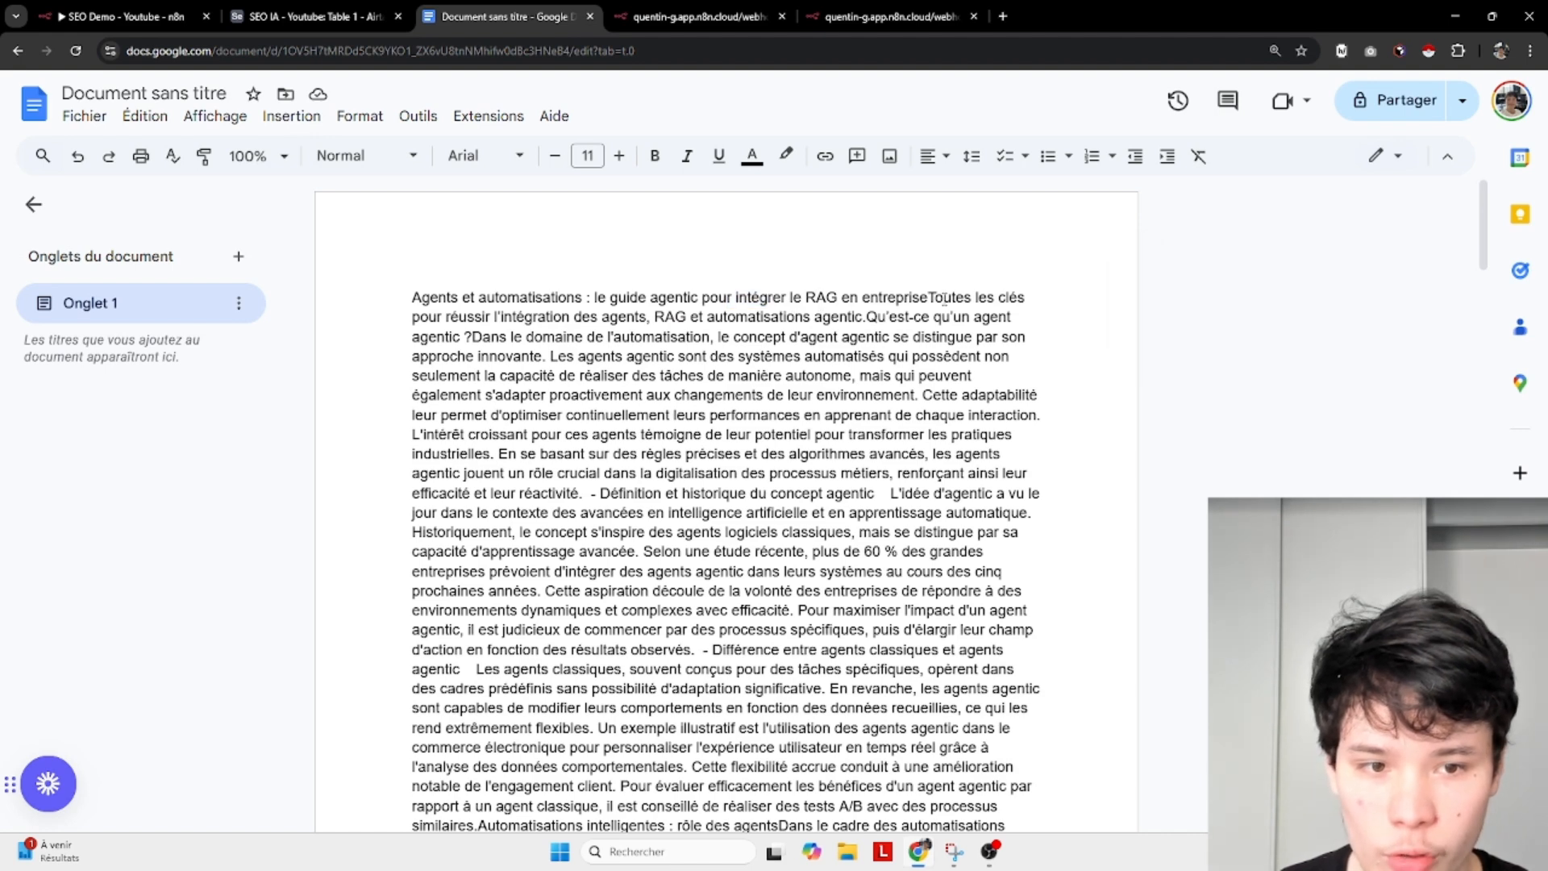
Examine how the subtitle and the heading "Qu'est-ce qu'un agent agentic ?" run into the surrounding text of the document.
drag(964, 298, 1006, 299)
drag(505, 320, 606, 301)
click(587, 356)
click(651, 355)
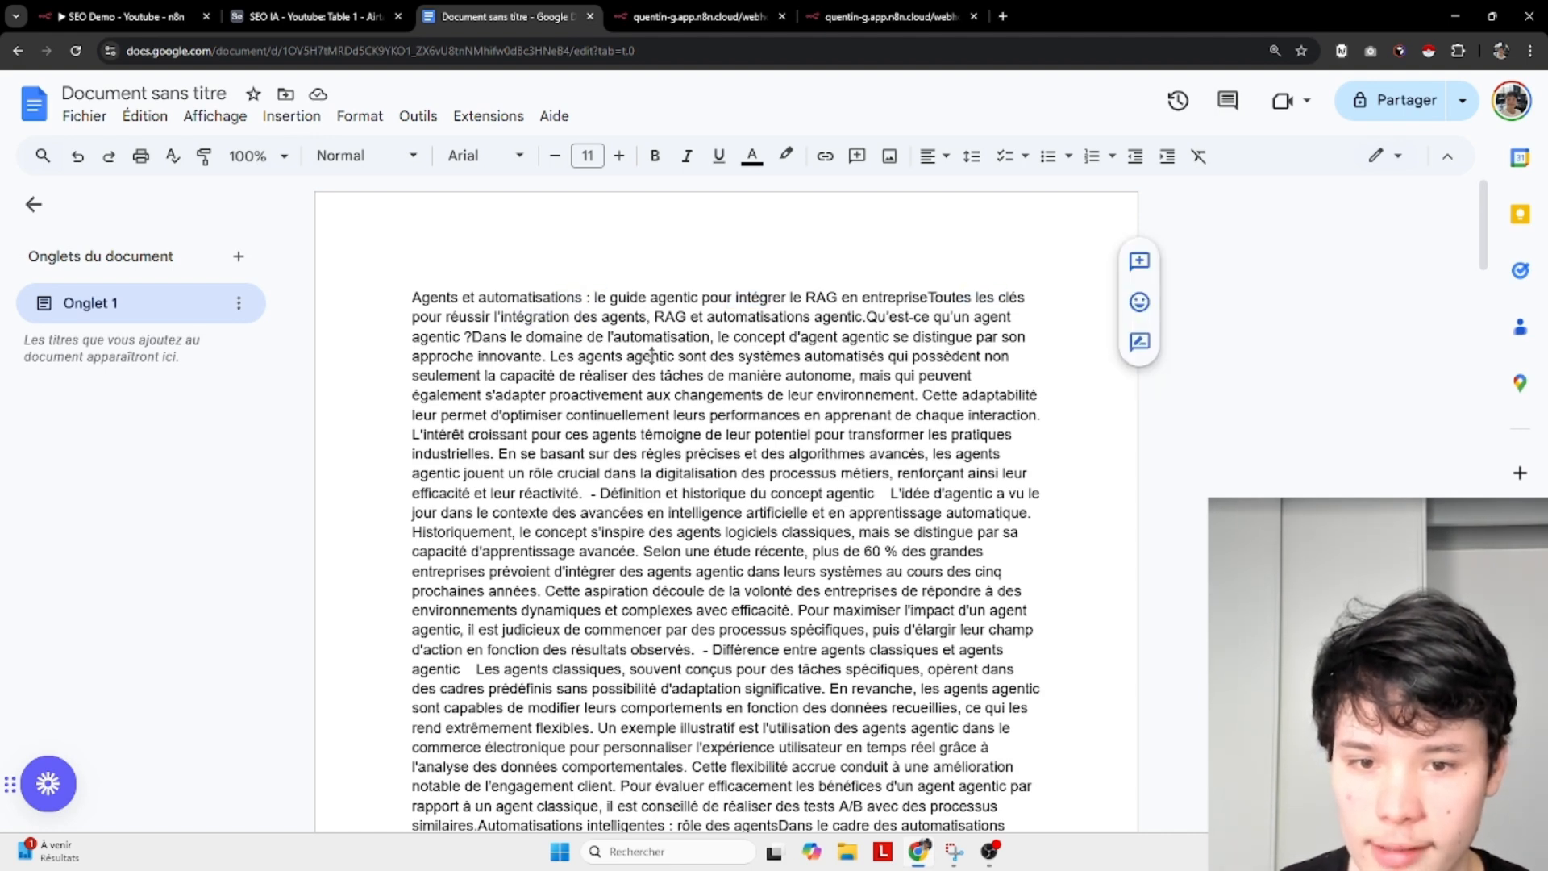
drag(750, 299, 951, 317)
click(815, 318)
click(871, 376)
drag(445, 337, 508, 337)
click(558, 433)
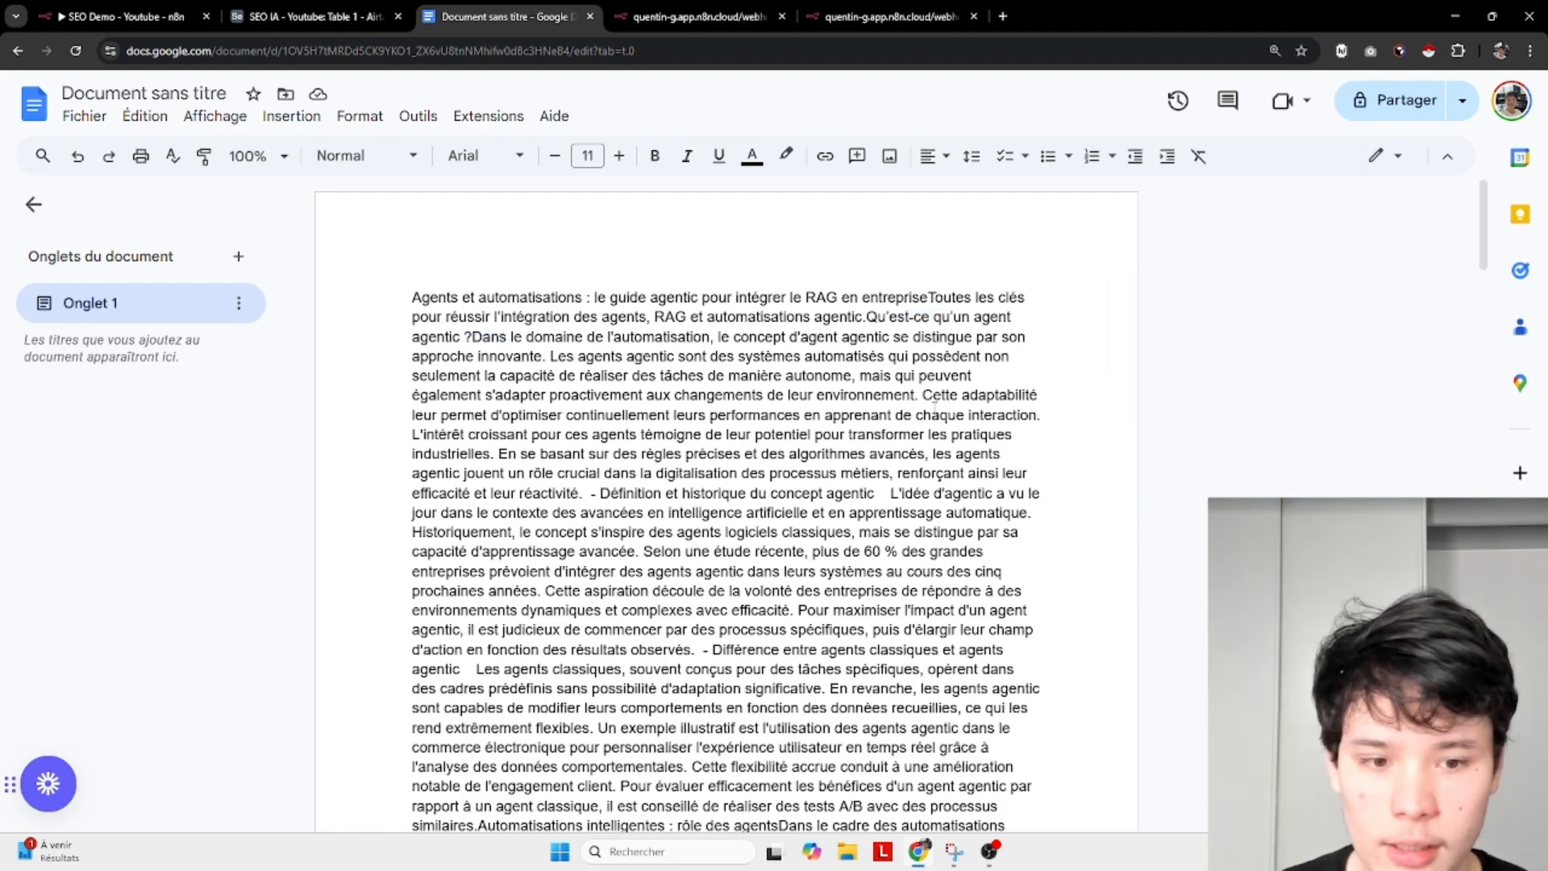
Examine the document's body text from the classic-versus-agentic comparison through the intelligent automation section to the RAG section.
scroll(855, 502, down, 2)
drag(793, 445, 801, 564)
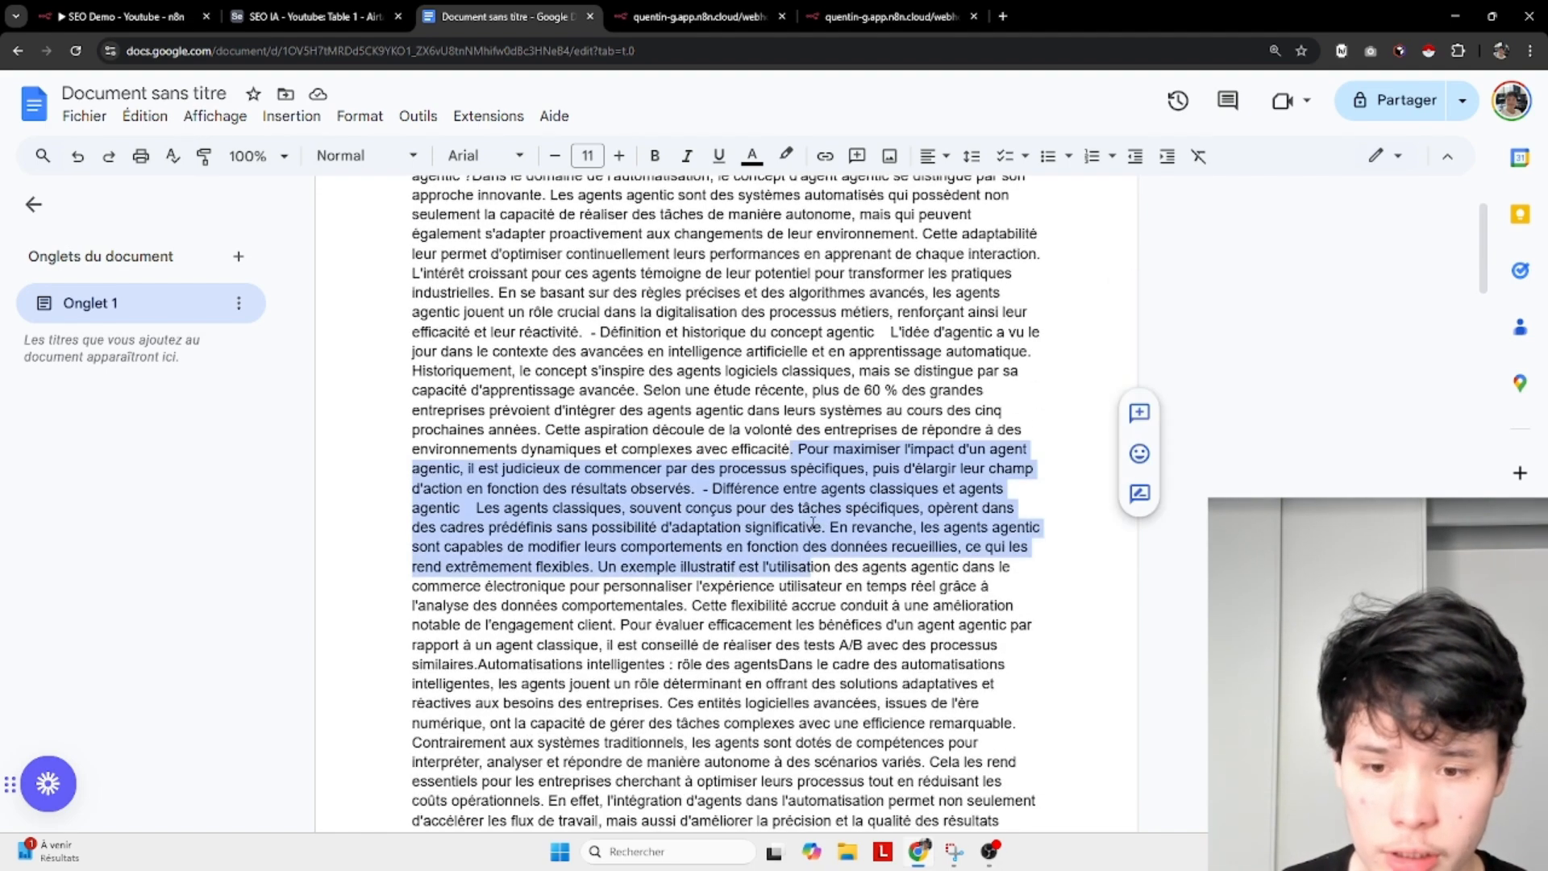
scroll(800, 524, down, 1)
scroll(801, 492, down, 1)
drag(802, 483, 806, 521)
drag(742, 448, 999, 484)
click(877, 561)
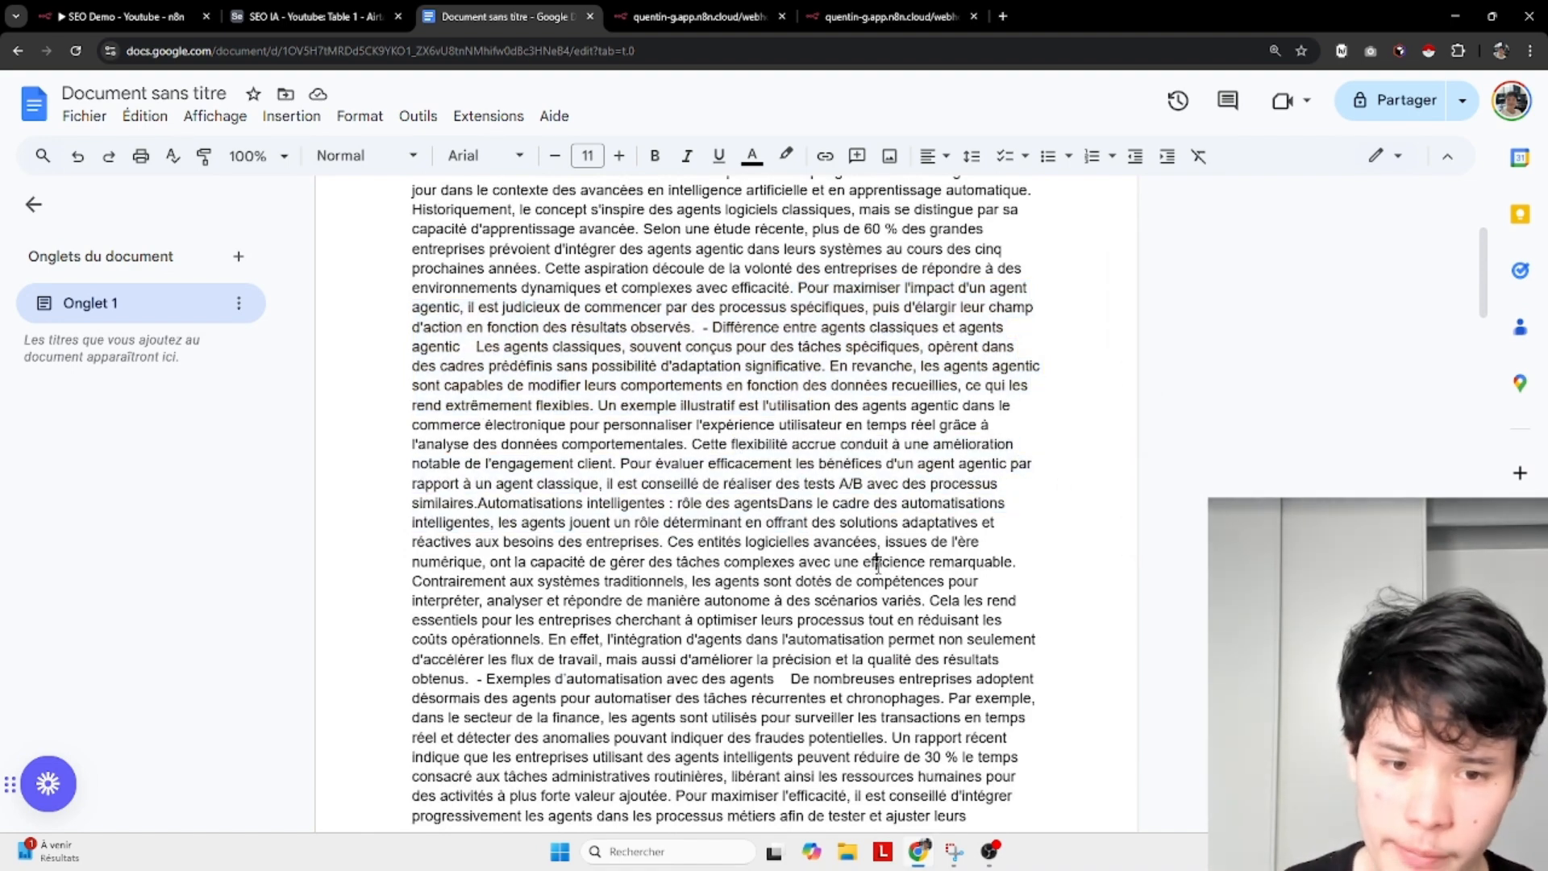
scroll(895, 524, down, 4)
scroll(902, 486, down, 2)
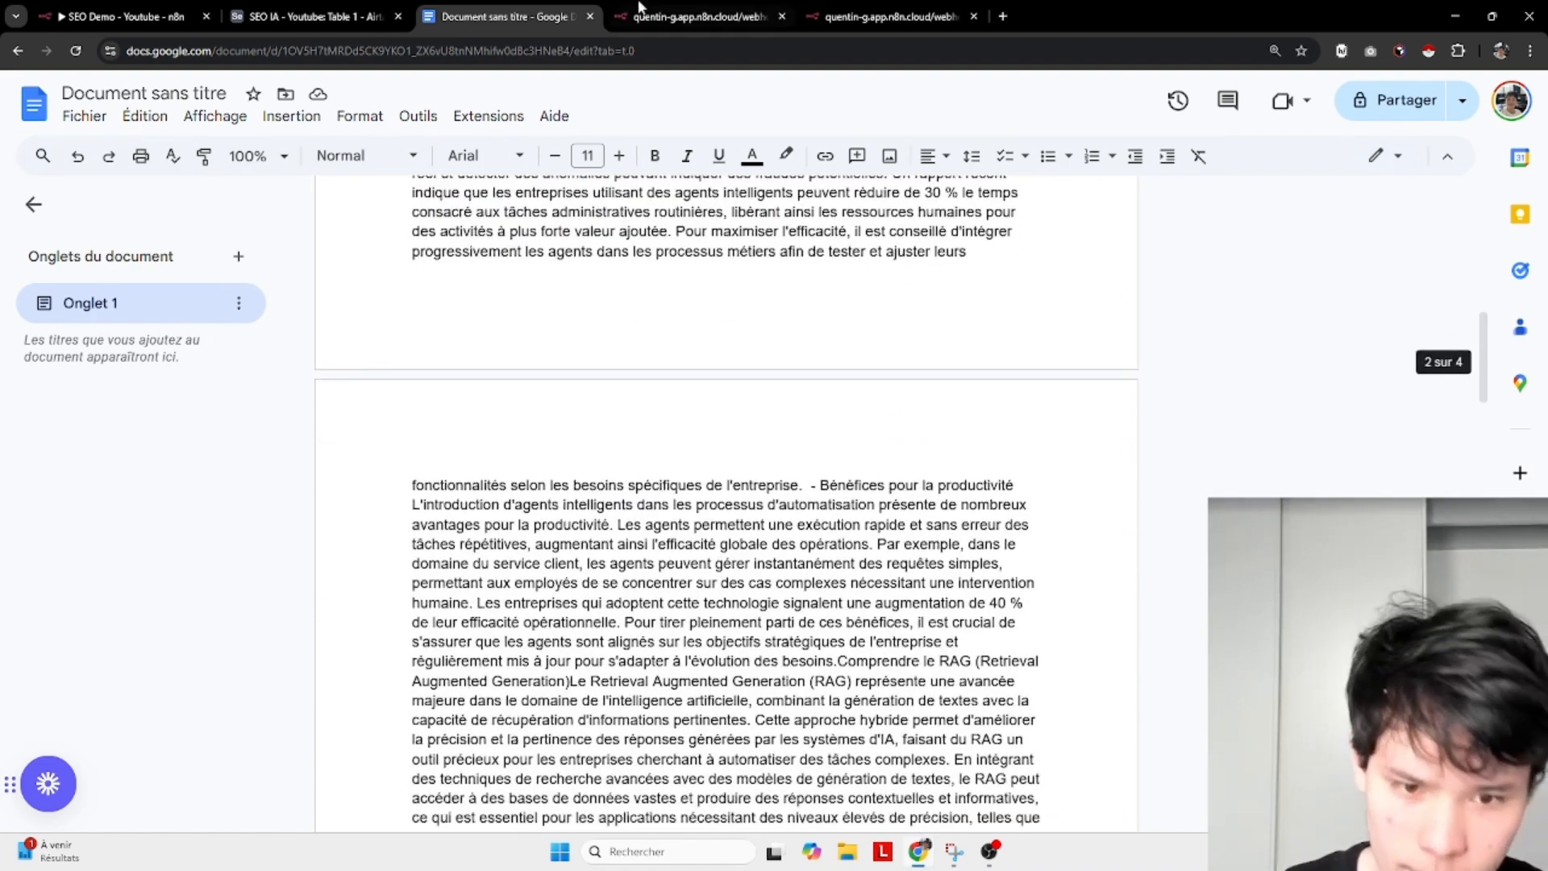
Compare the Google Docs article with the expanded Airtable article, and return to the n8n workflow's loop and Airtable upload sections.
click(306, 16)
click(564, 14)
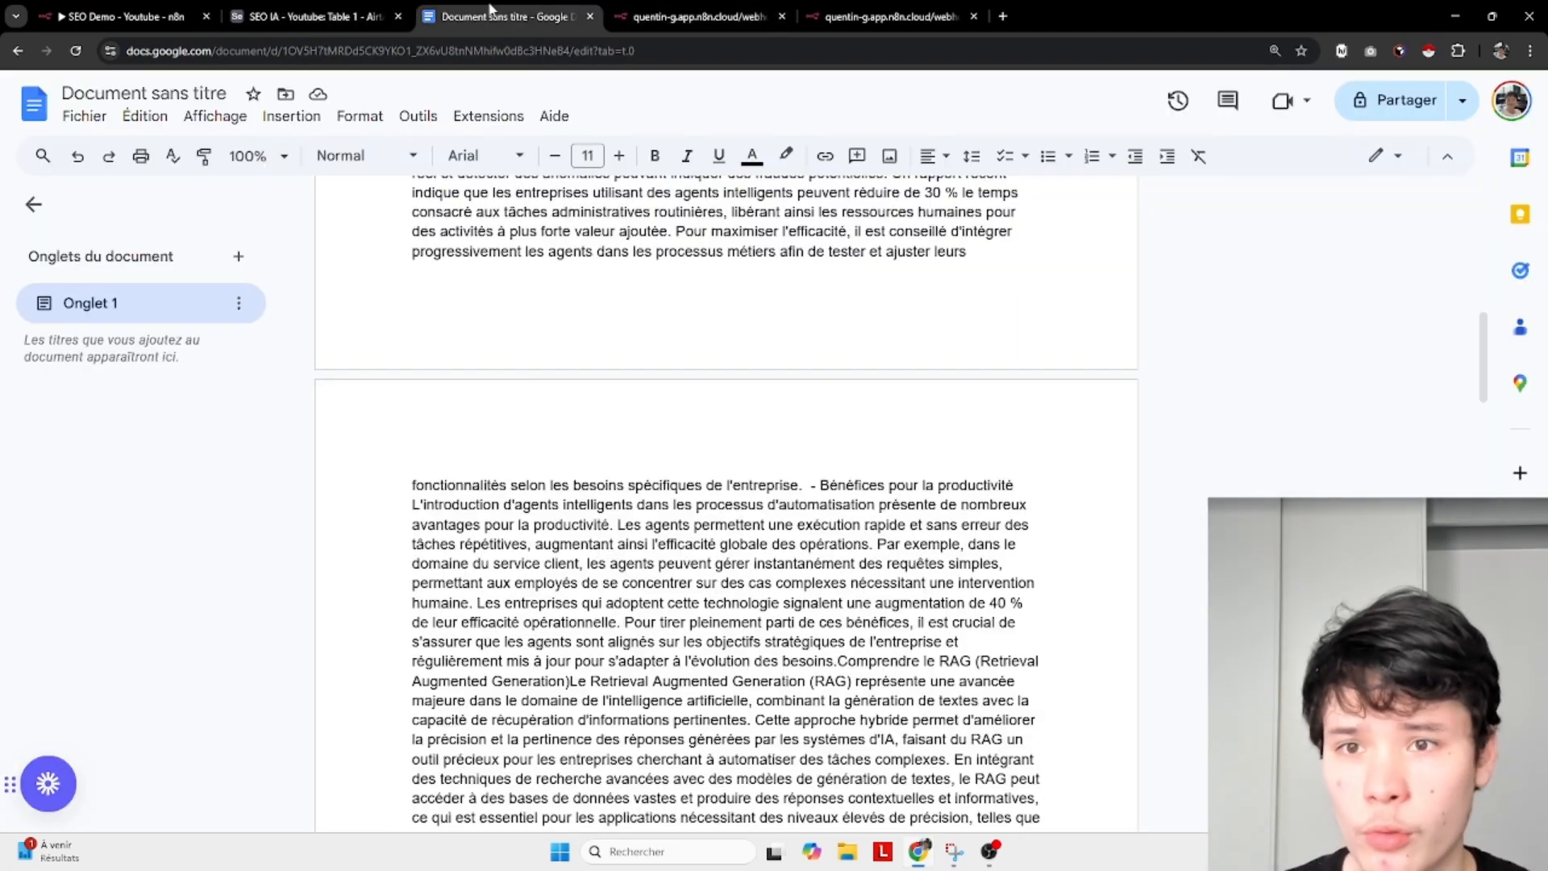
click(267, 14)
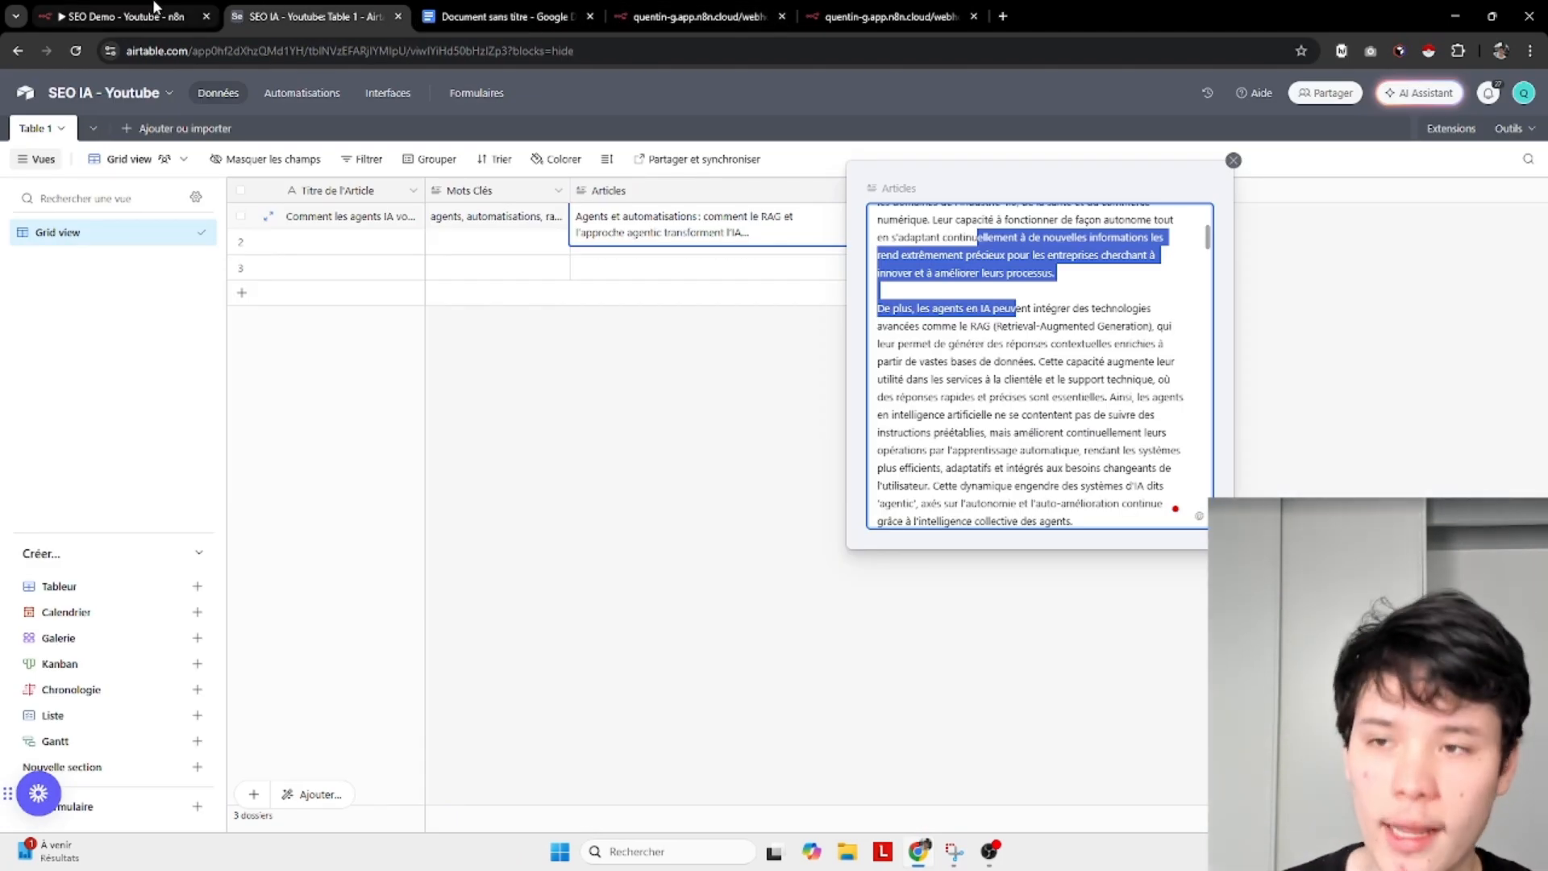
click(214, 8)
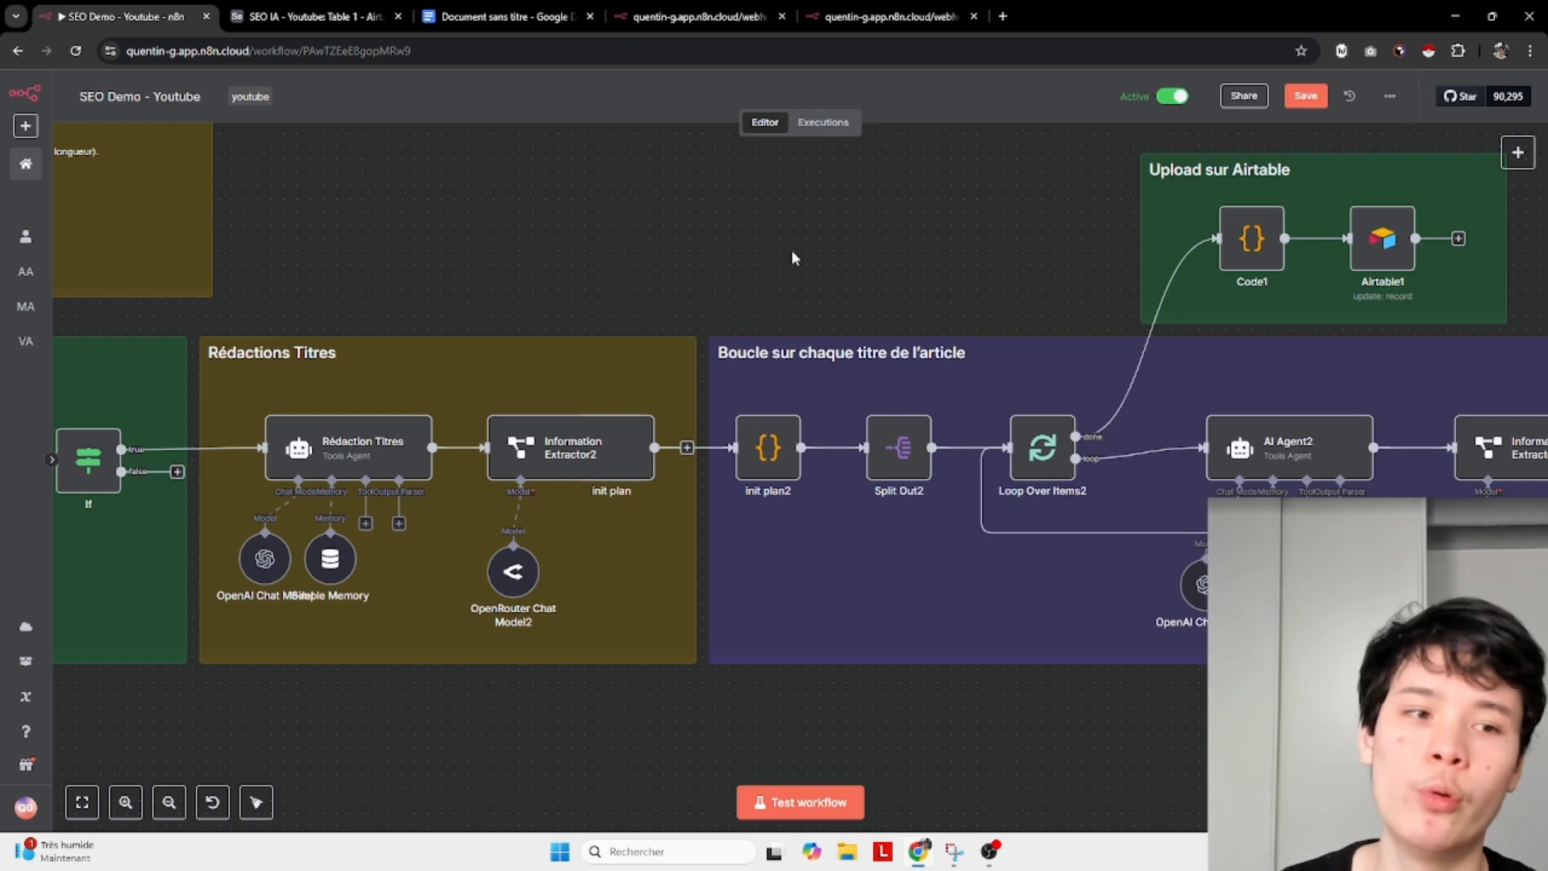
drag(701, 255, 433, 292)
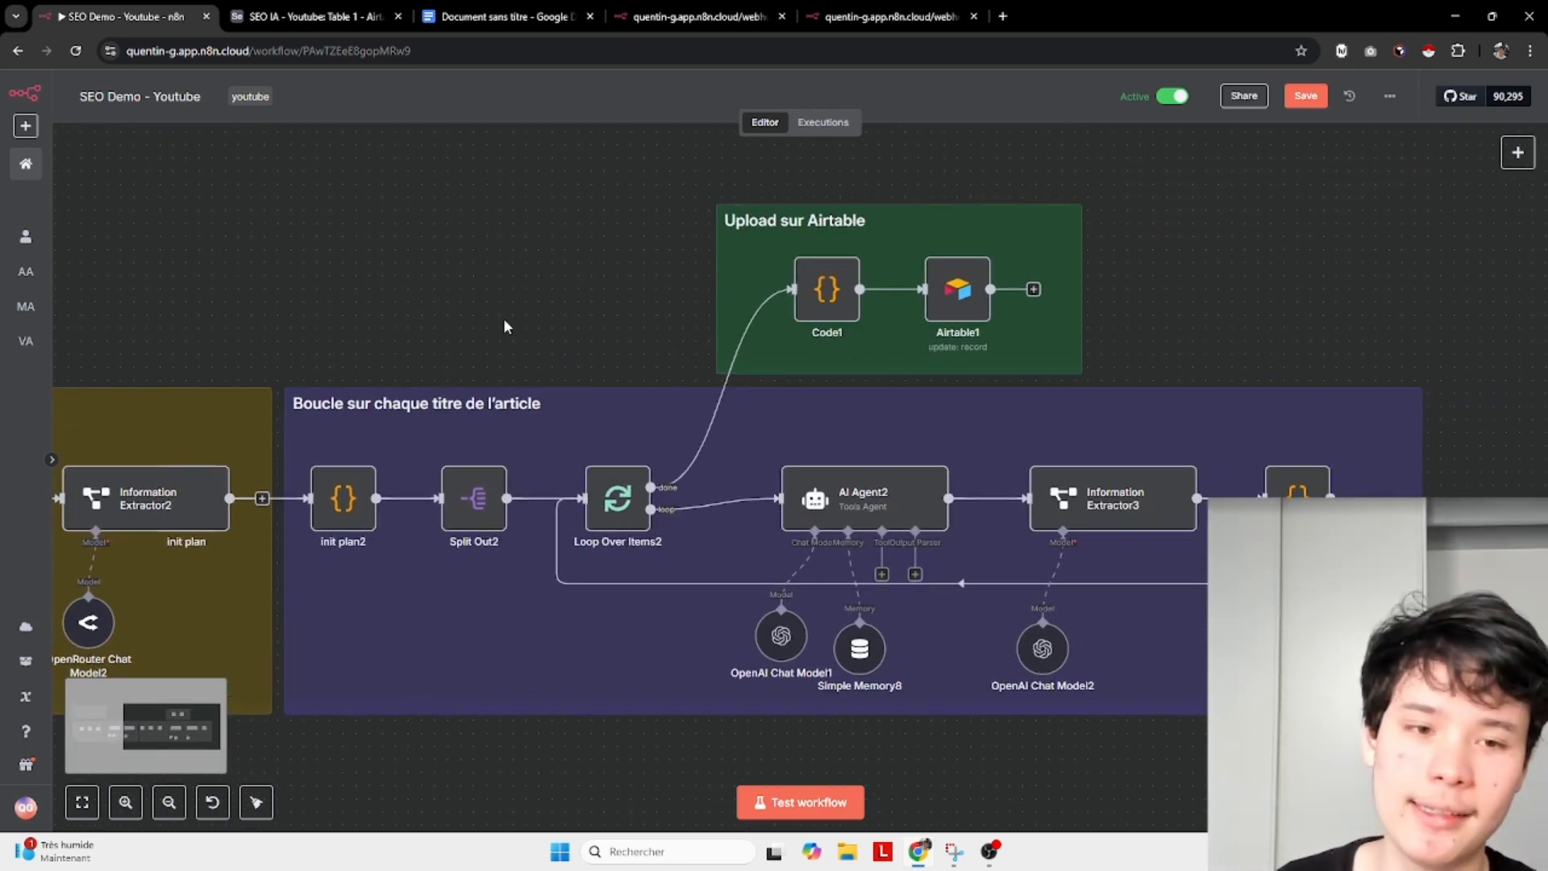
drag(506, 325, 465, 308)
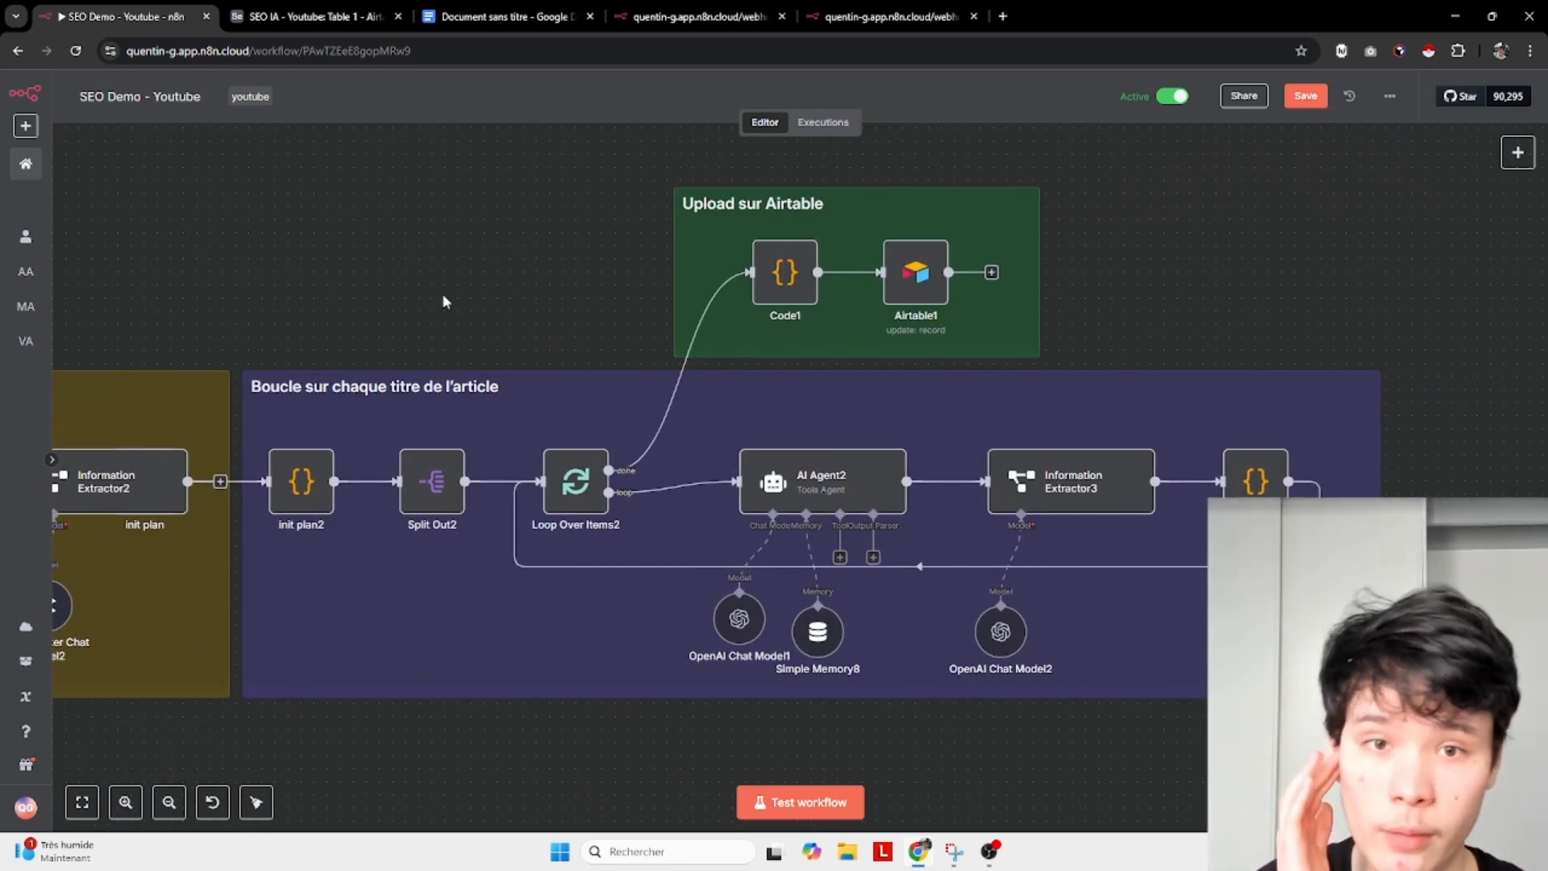